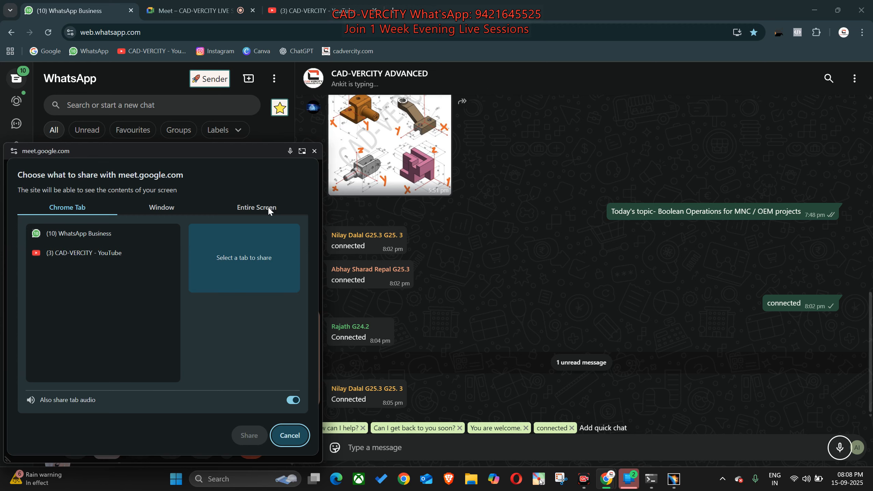
Step: Share the entire screen in the Google Meet call and show the shared screen in the presentation view
click(267, 209)
click(99, 286)
click(250, 436)
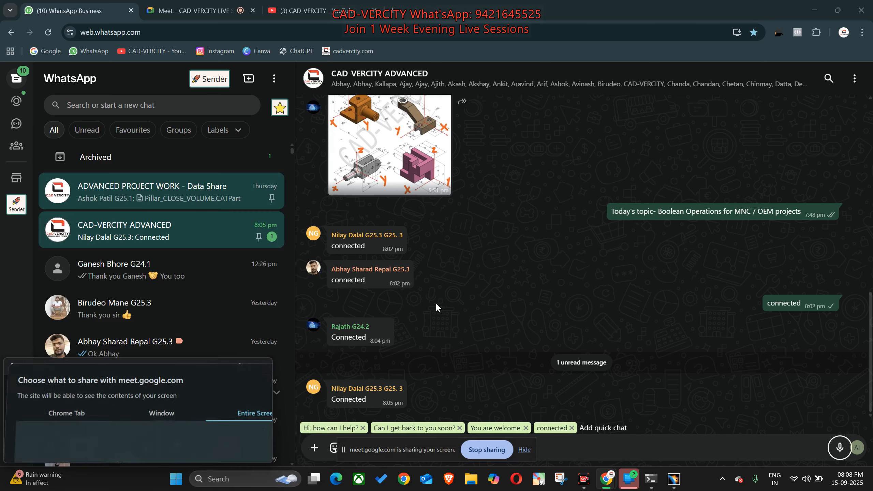
click(190, 8)
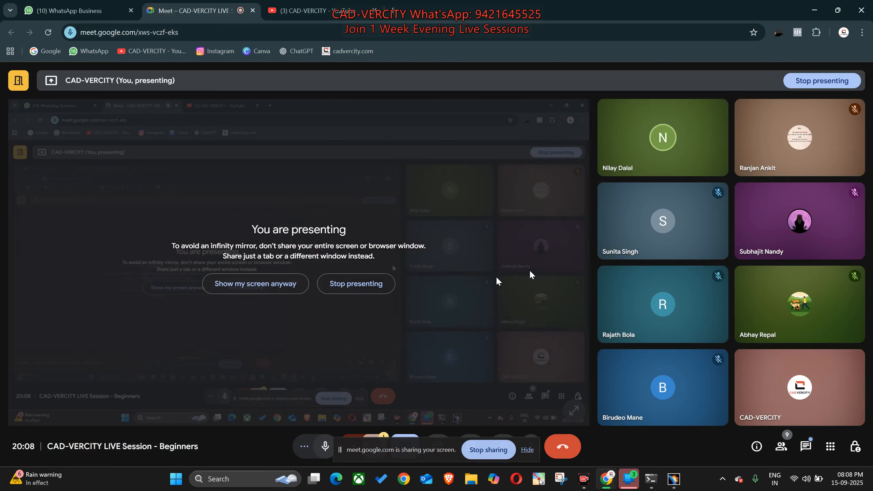
click(261, 291)
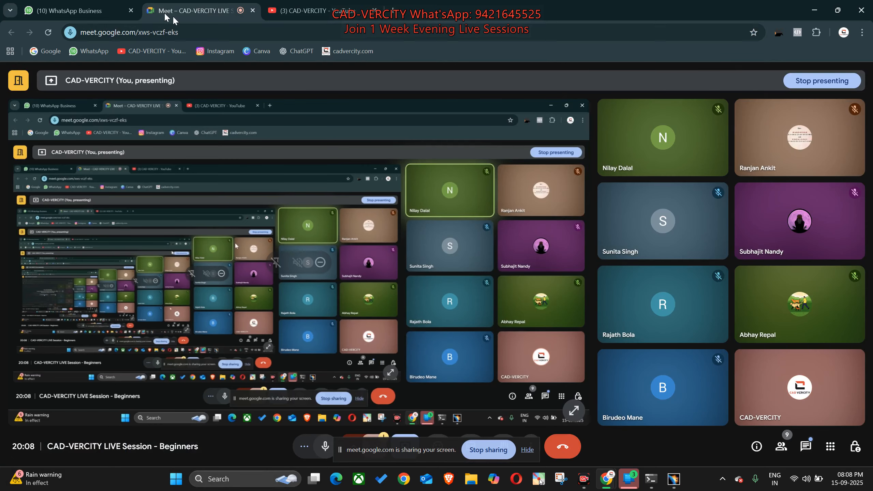
Step: Switch to CATIA V5 and hide the screen-sharing notification
click(103, 11)
click(672, 486)
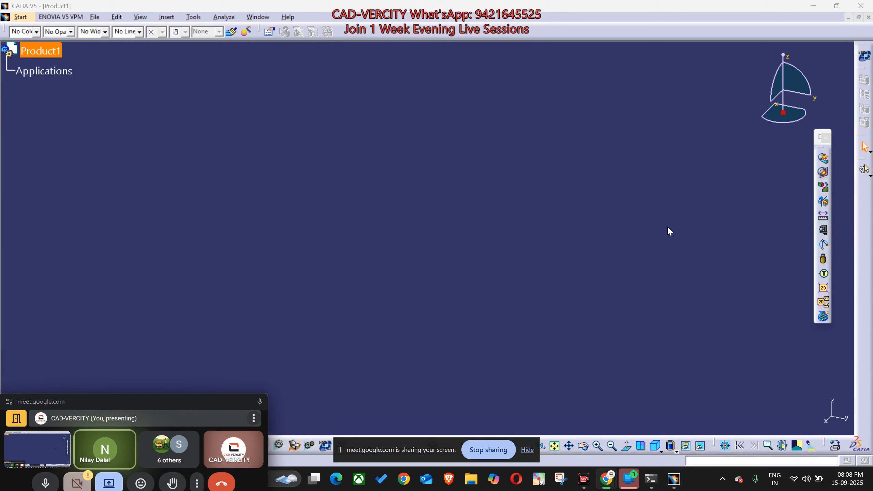
click(531, 458)
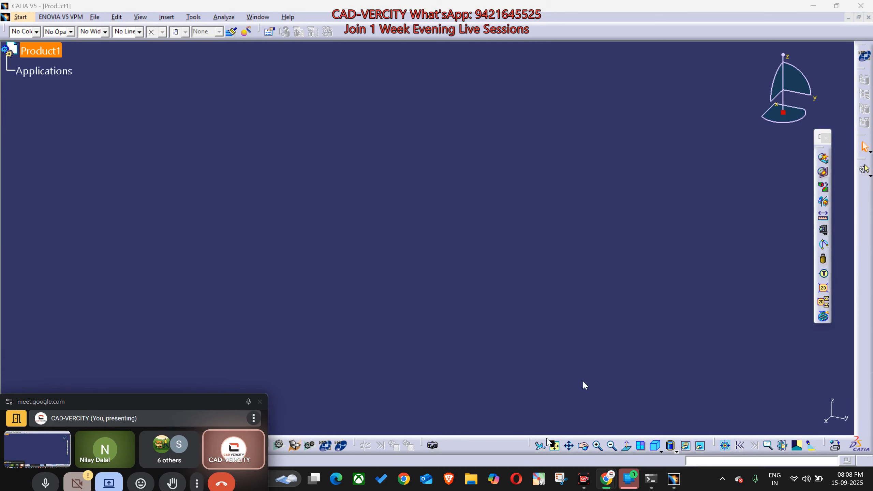
click(615, 236)
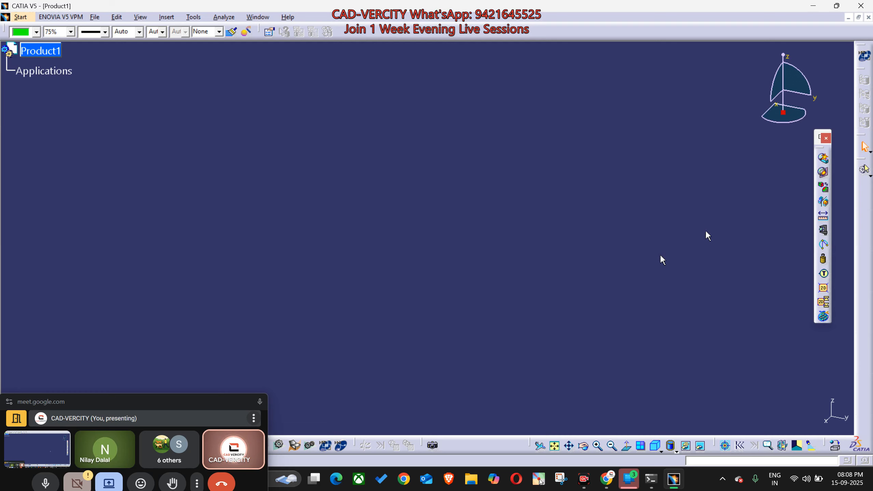
Step: Close the empty Product1 and create a new part named DAY_8 with a geometrical set and hybrid design disabled
click(868, 17)
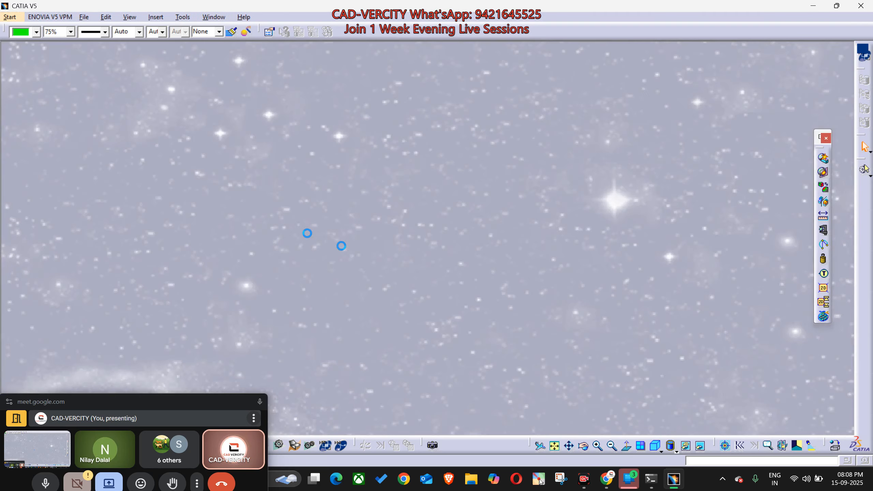
click(84, 17)
click(100, 29)
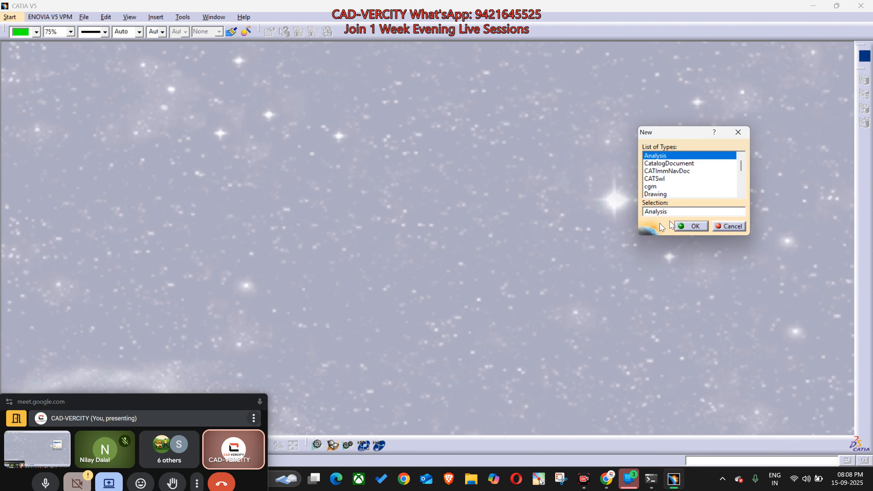
scroll(693, 193, down, 3)
click(648, 164)
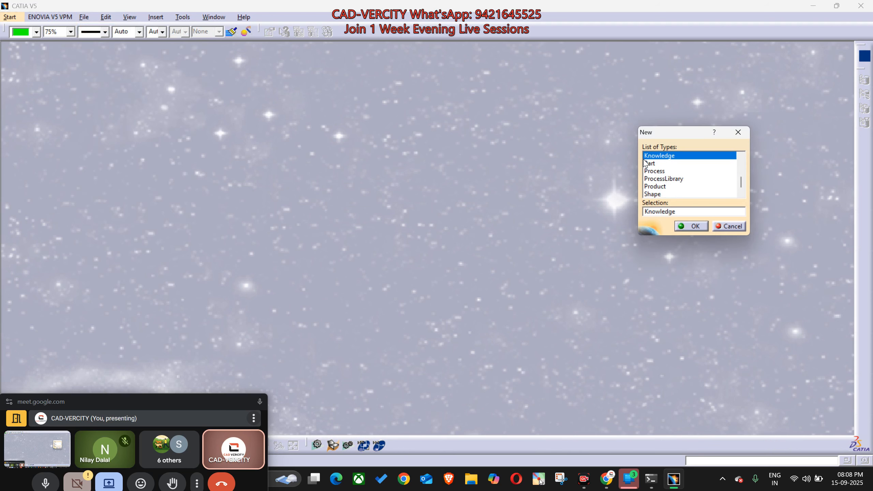
click(687, 224)
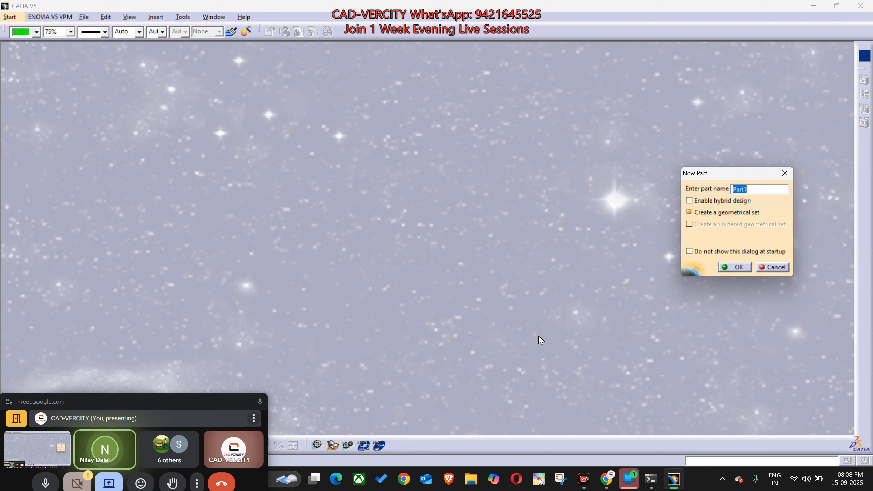
text(DAY)
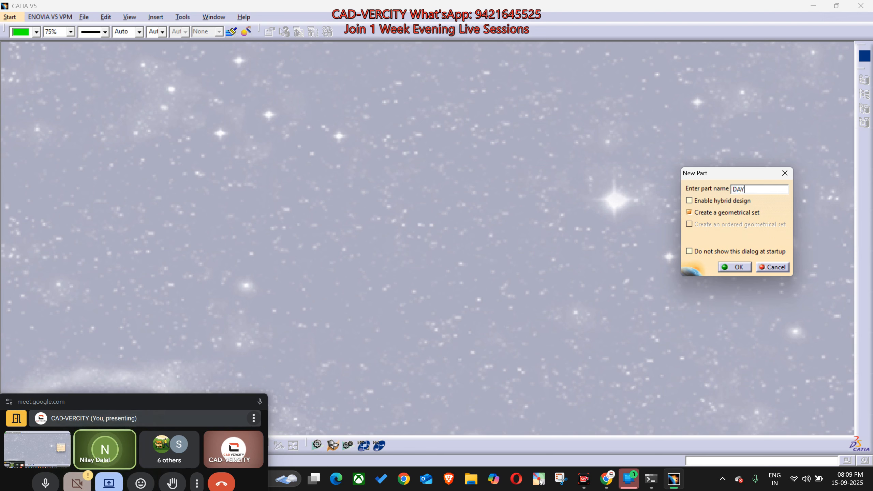
text(_8)
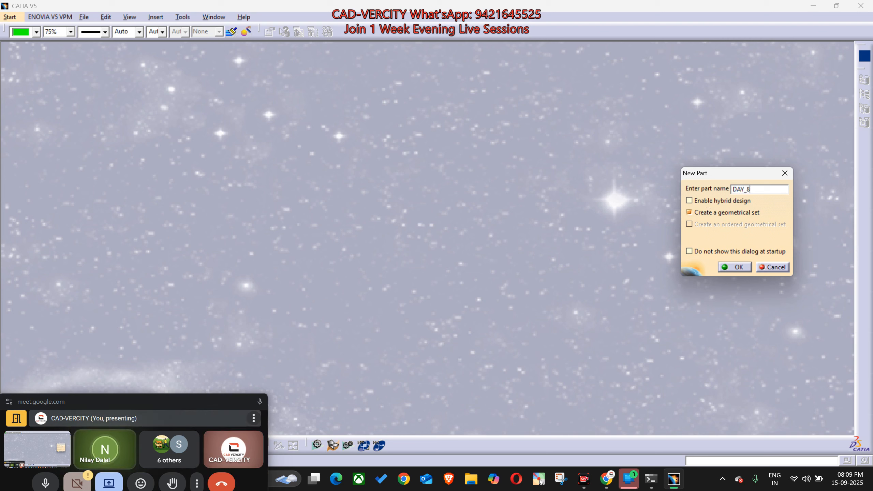
click(735, 267)
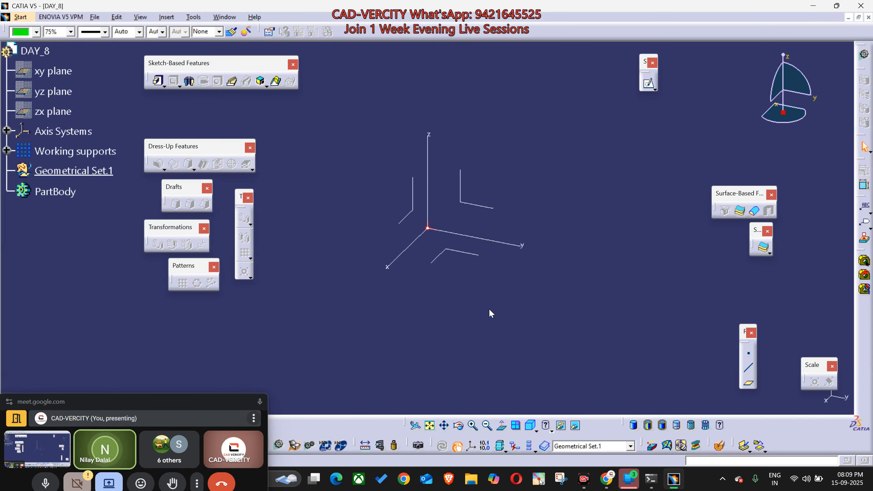
Step: Hide the default axis system and the Working supports node
mouse_move(460, 306)
middle_down()
mouse_move(475, 304)
mouse_move(449, 318)
mouse_move(461, 319)
middle_up()
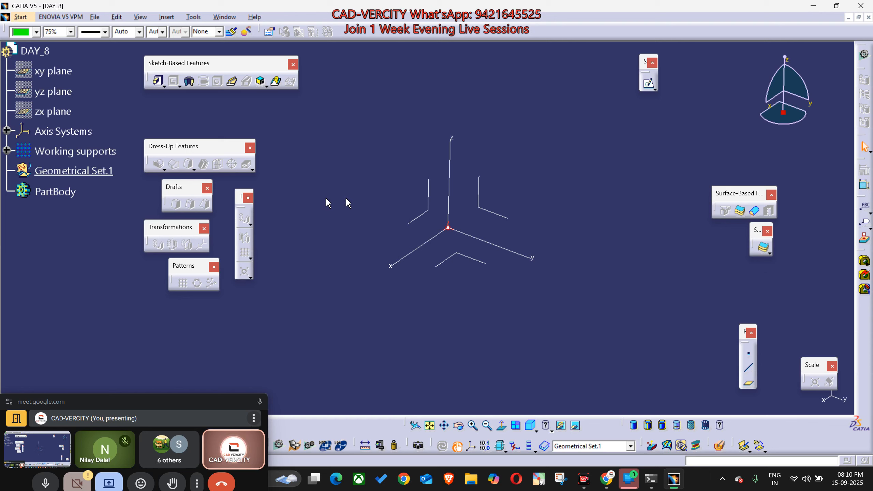
click(428, 197)
key(ctrl+h)
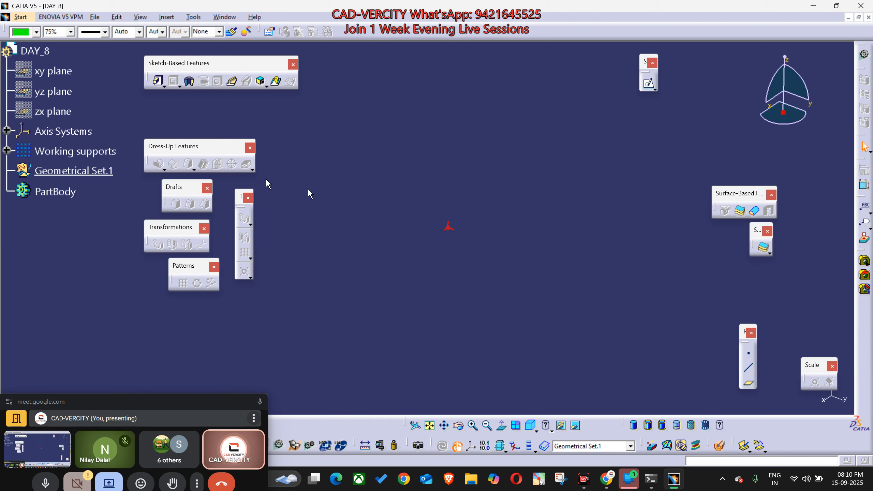
click(83, 151)
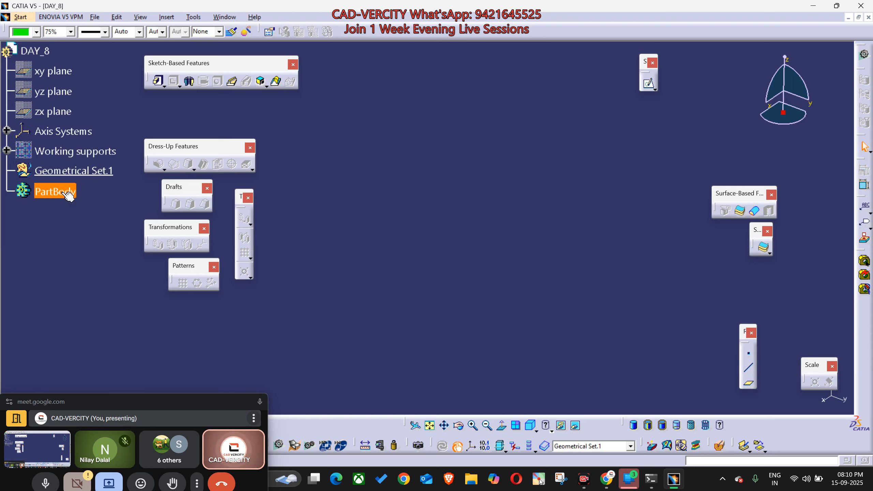
Step: Widen the floating Meet window slightly and clear the selection of Geometrical Set.1
click(65, 170)
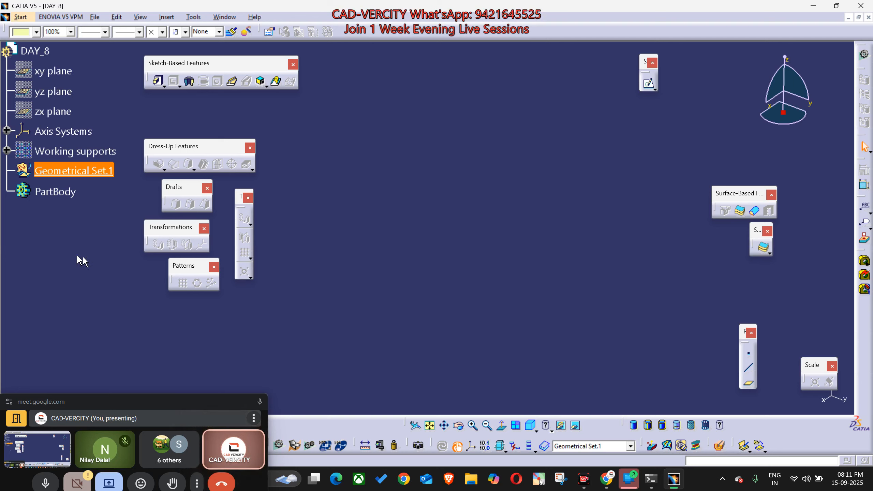
drag(268, 456, 317, 456)
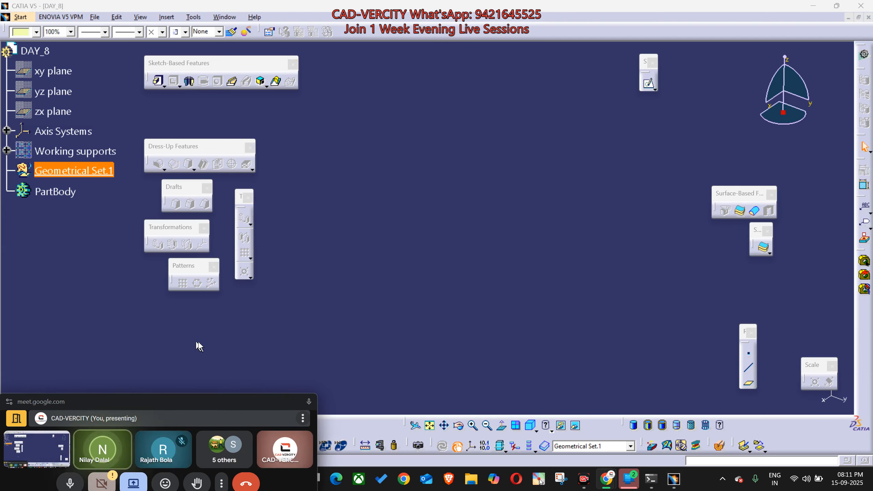
click(250, 338)
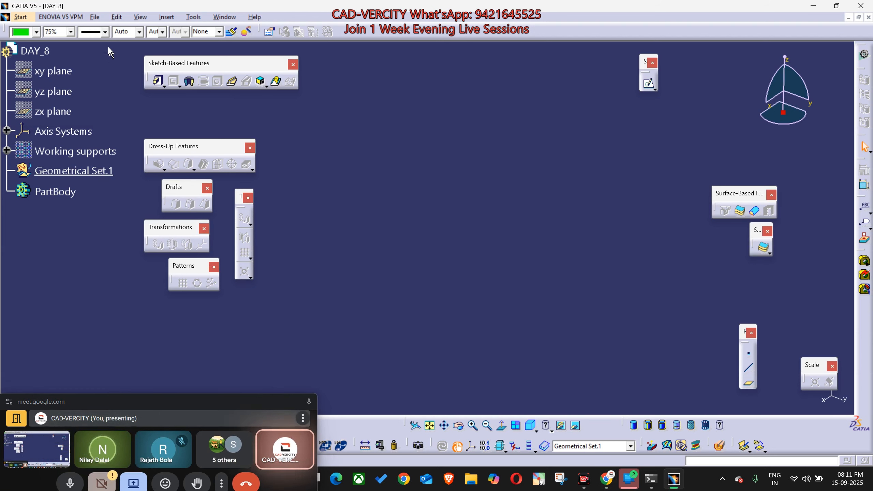
Step: Switch to the Generative Shape Design workbench for surface modelling
click(21, 17)
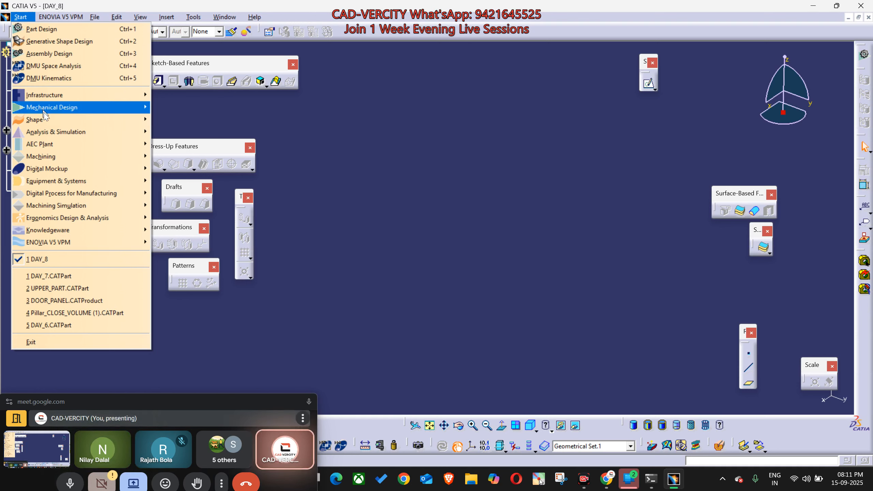
mouse_move(50, 113)
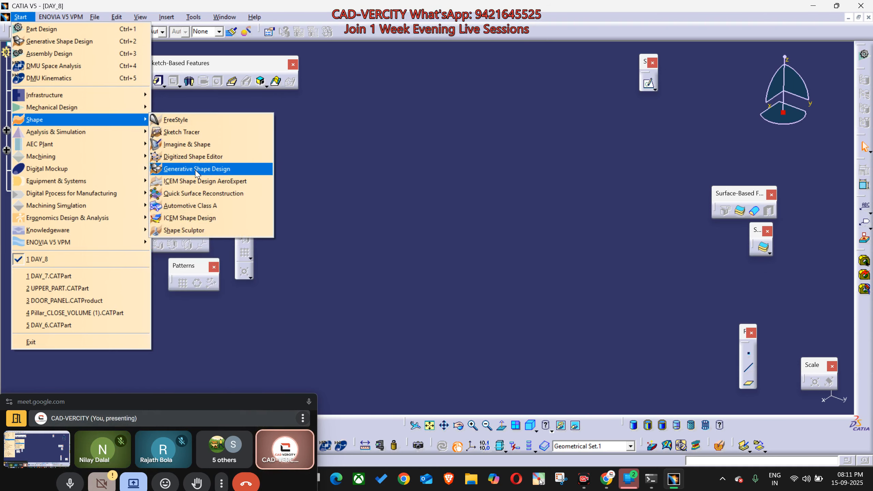
click(195, 168)
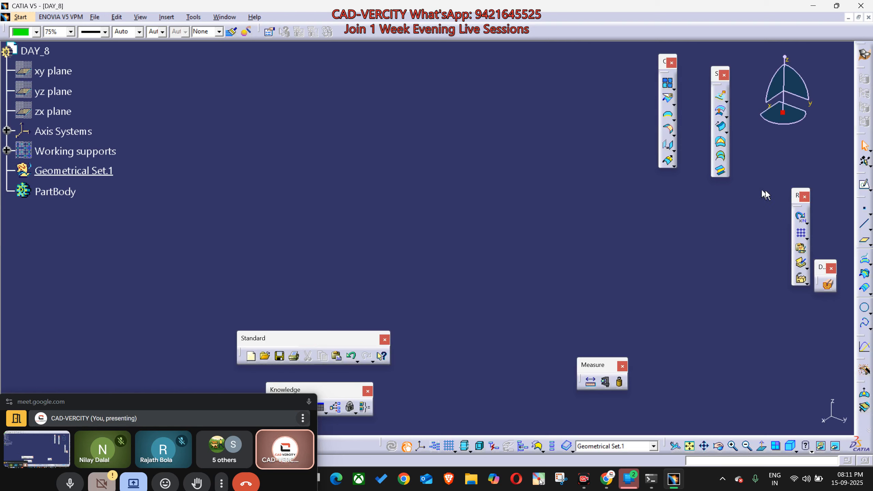
Step: Detach the Patterns flyout and three docked toolbars, including the wireframe tools, and float them over the graphics area
click(806, 238)
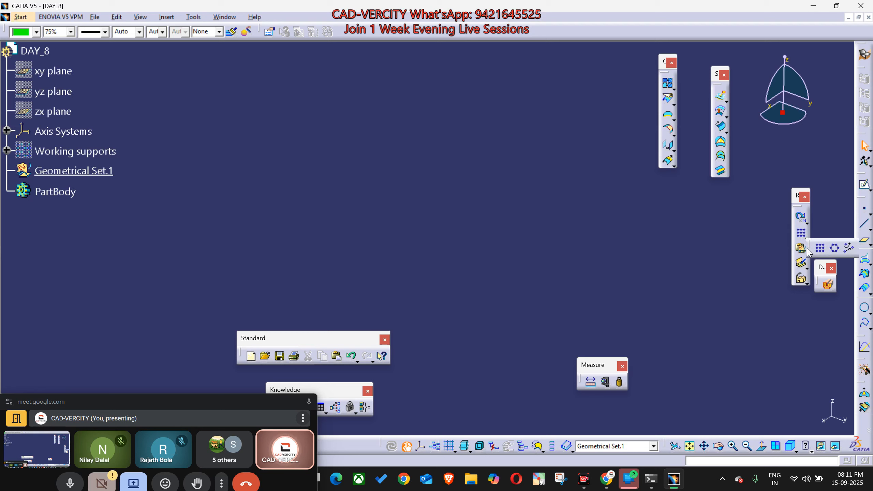
drag(775, 249, 718, 249)
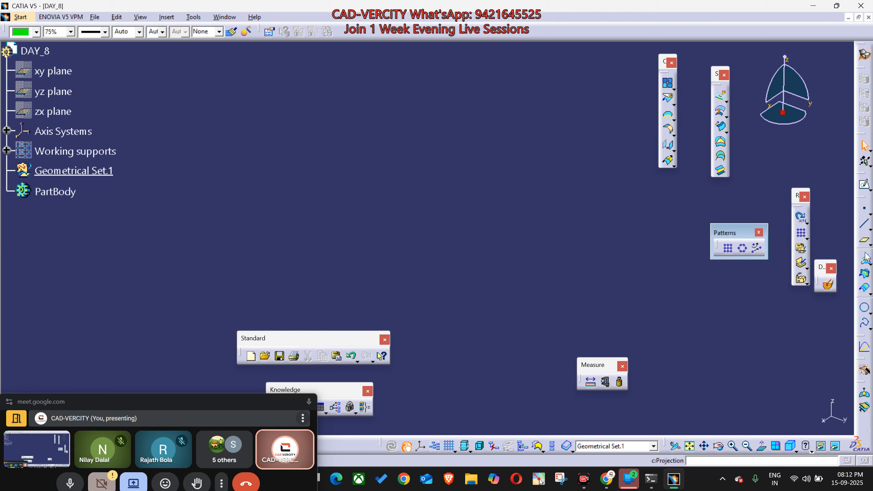
drag(865, 199, 629, 141)
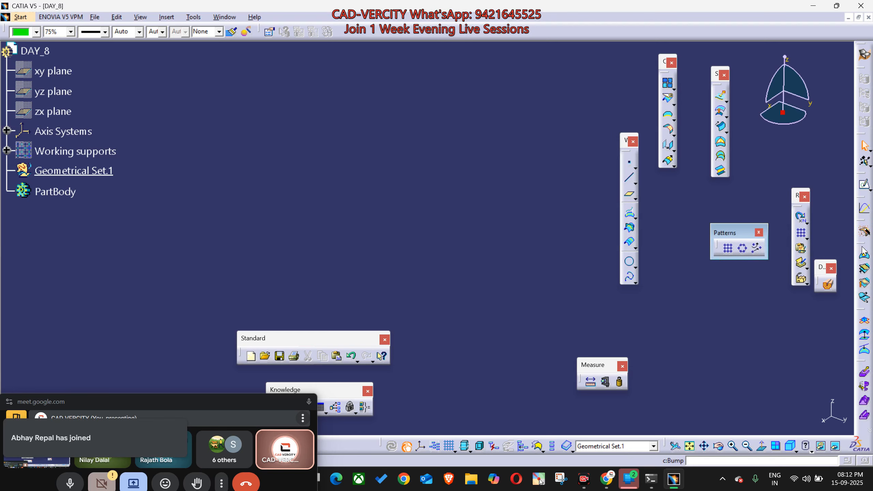
drag(863, 251, 706, 288)
drag(865, 304, 777, 323)
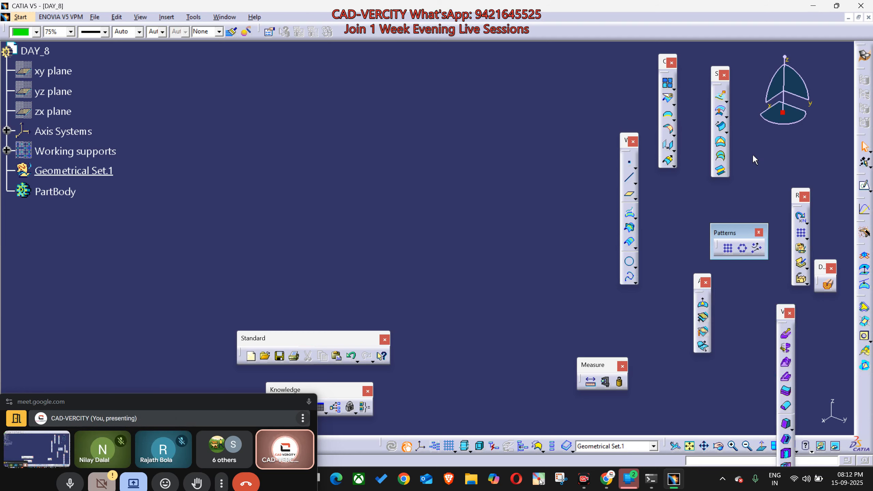
Step: Clear the selection of Geometrical Set.1 and return to the Part Design workbench
click(64, 172)
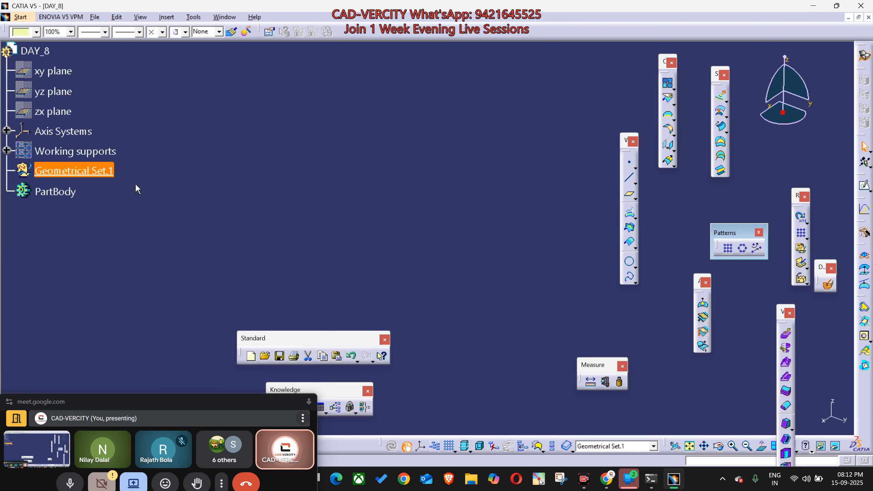
click(186, 192)
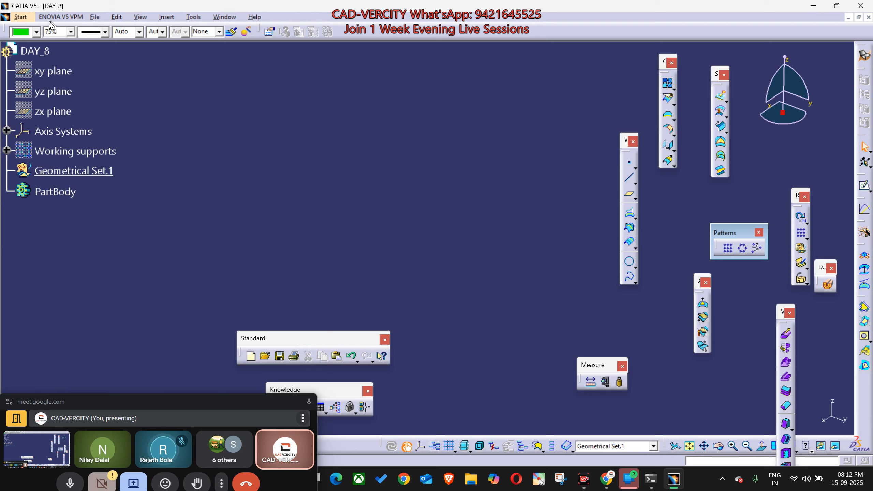
click(20, 17)
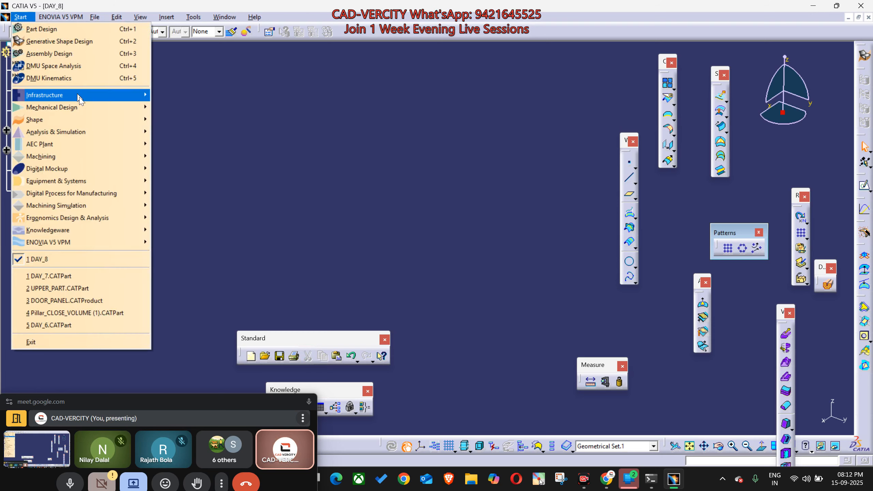
mouse_move(88, 112)
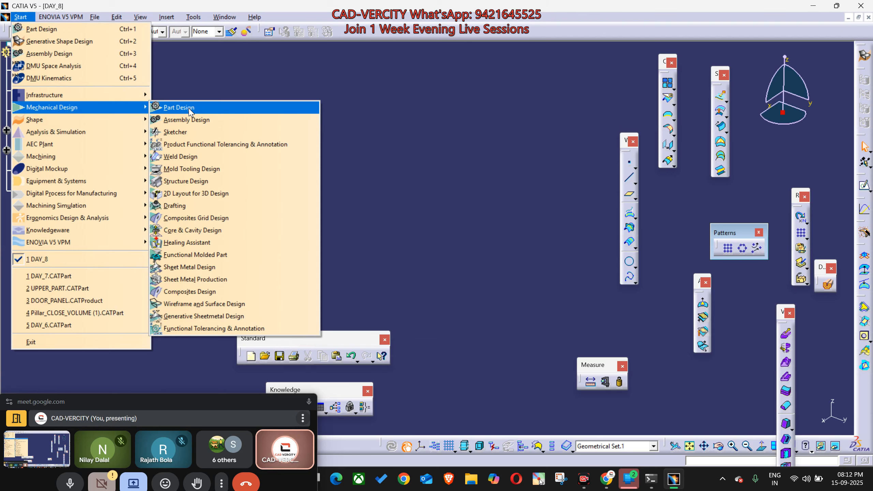
click(190, 110)
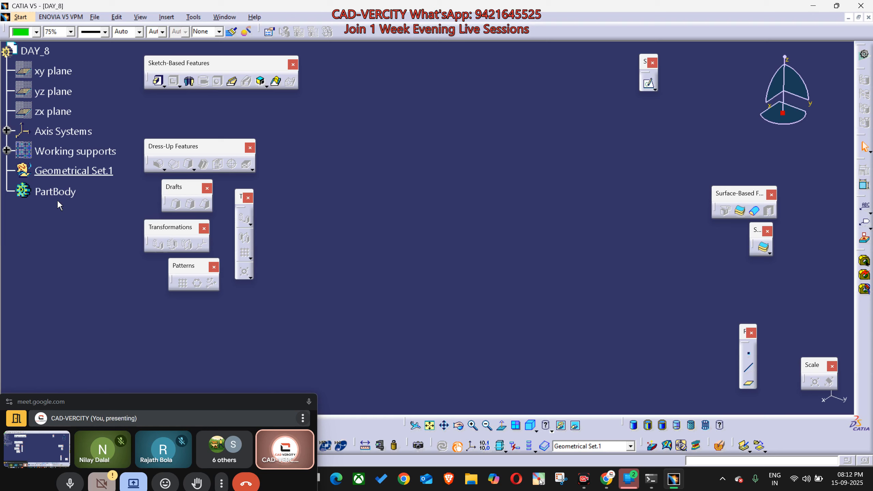
Step: Create a coordinate point at the origin (0, 0, 0 mm) in Geometrical Set.1
click(77, 170)
click(106, 184)
click(747, 356)
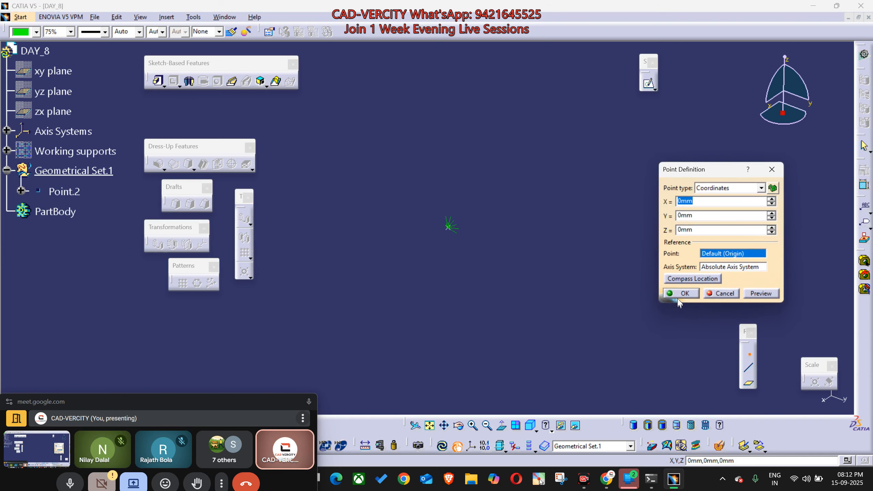
click(679, 294)
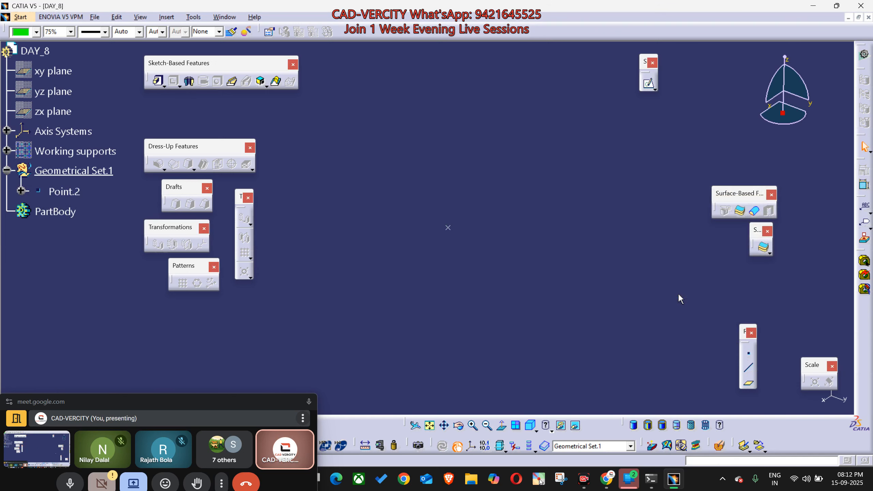
Step: Create a standard axis system with its origin on the new point at the part origin
click(471, 452)
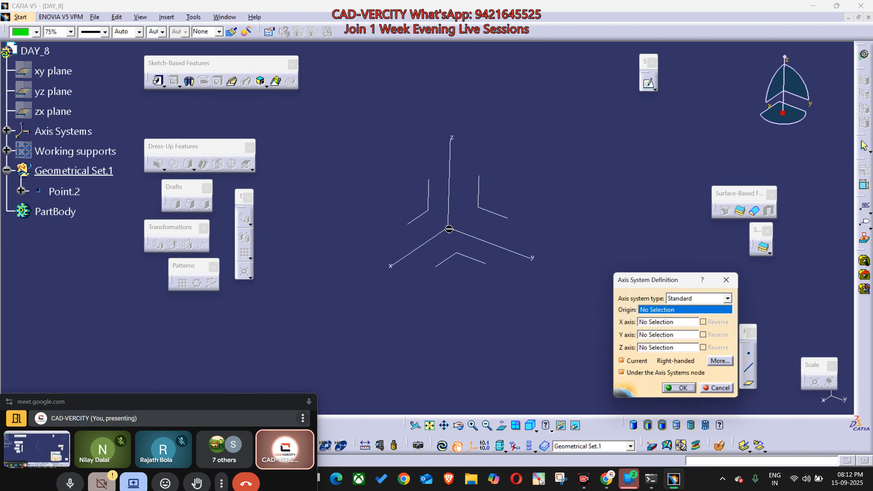
click(449, 230)
click(680, 387)
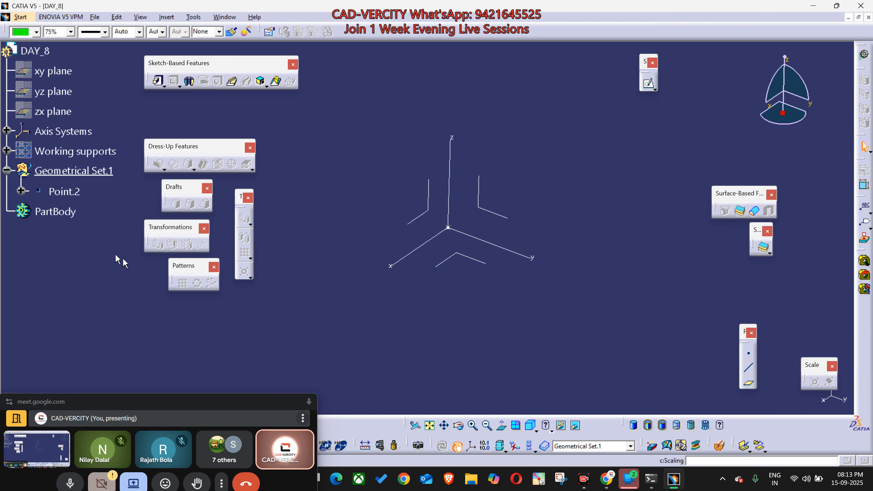
Step: Define PartBody as the in-work object in place of Geometrical Set.1
click(64, 215)
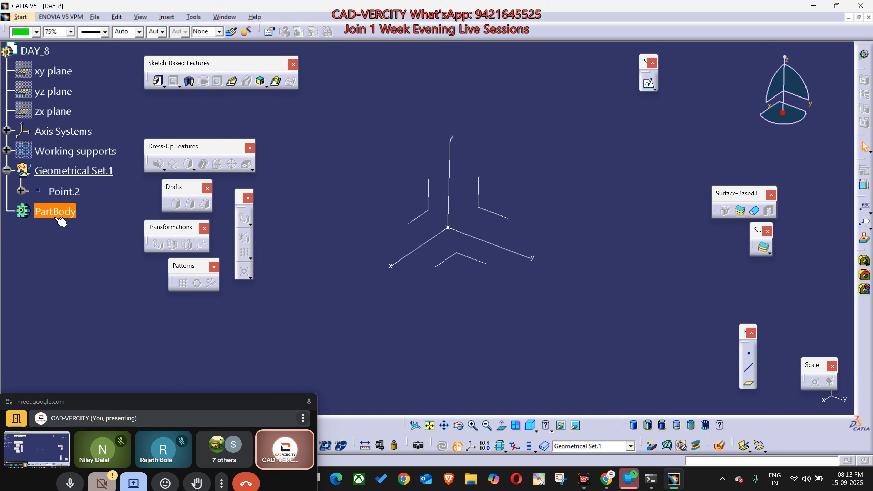
right_click(55, 217)
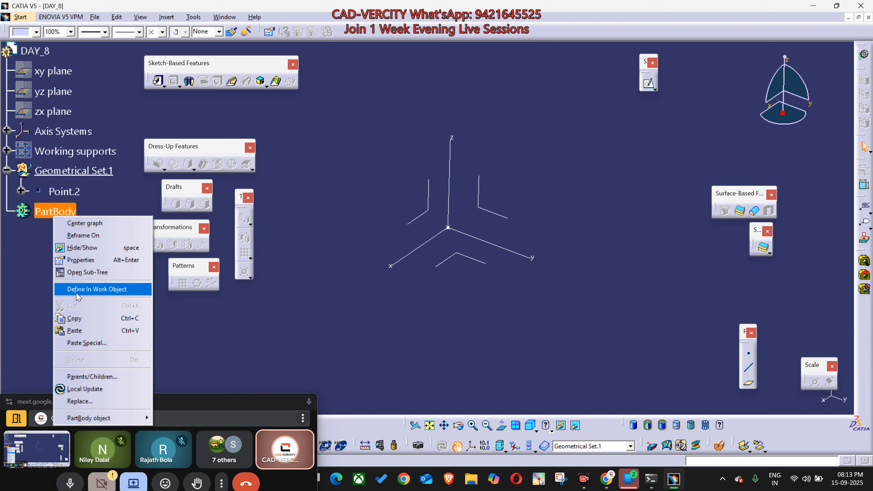
click(36, 244)
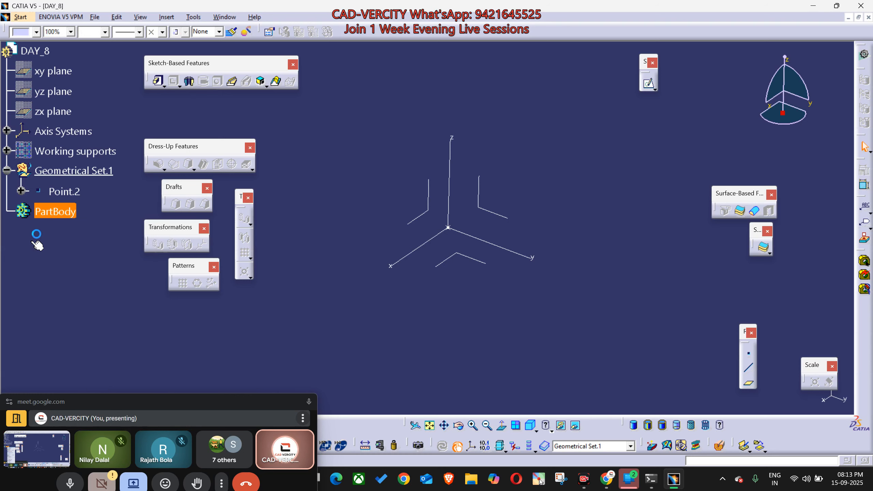
right_click(53, 215)
key(f)
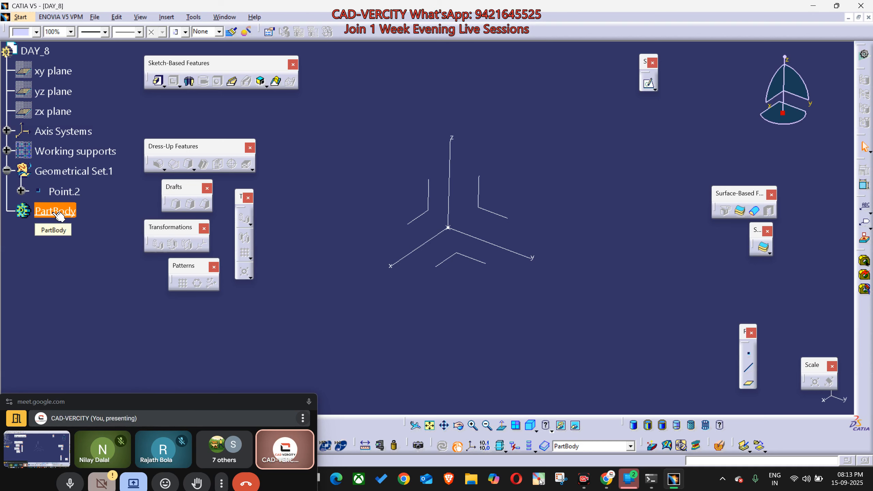
click(64, 309)
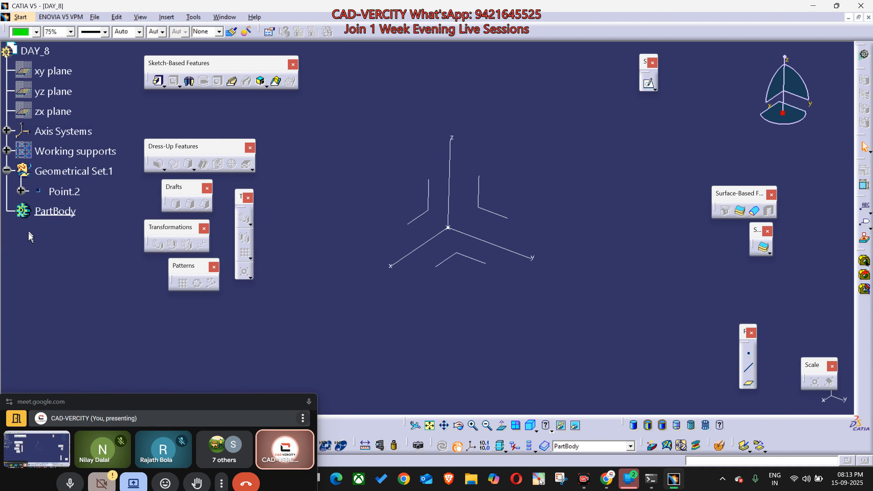
Step: Insert three new empty bodies after PartBody in the specification tree
key(alt+i)
key(Return)
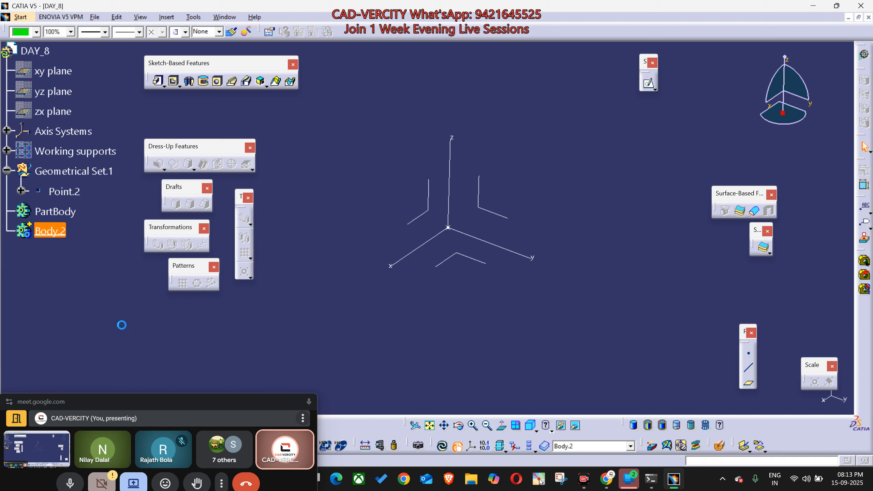
key(alt+i)
key(Down)
key(Return)
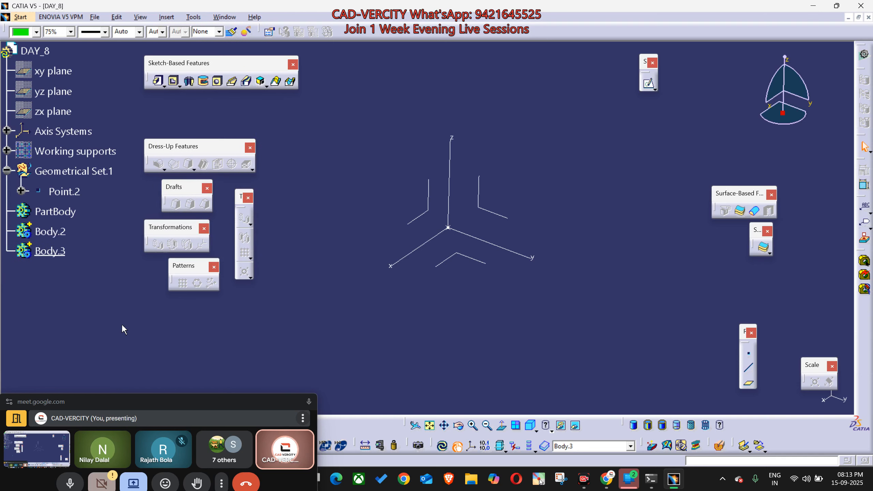
key(alt+i)
key(Down)
key(Return)
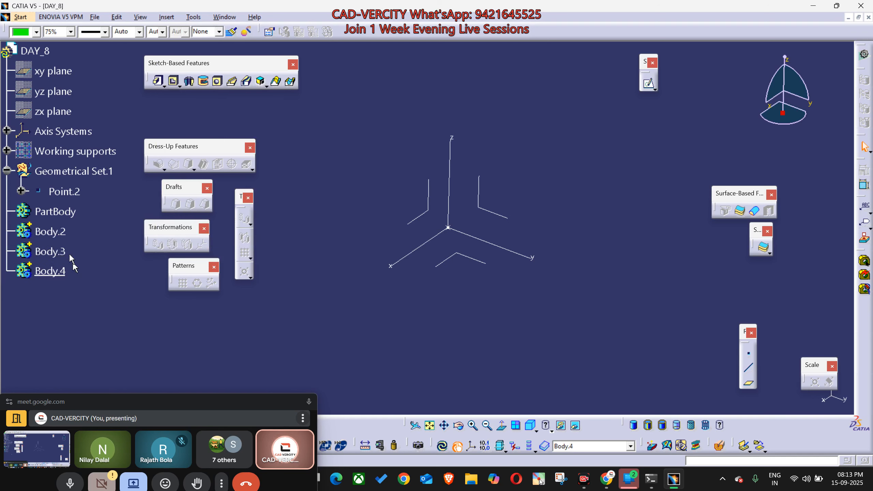
Step: Rename Body.2 as FINAL through its feature properties
right_click(58, 230)
click(51, 230)
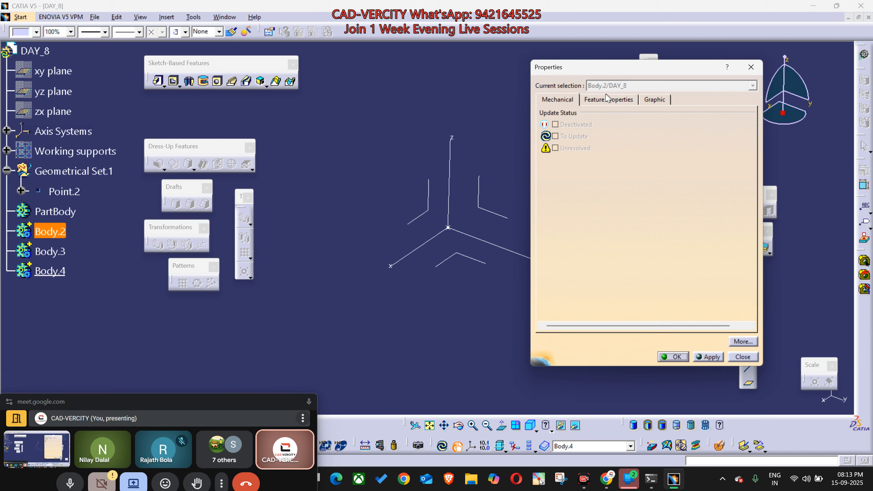
click(606, 99)
text(Fl)
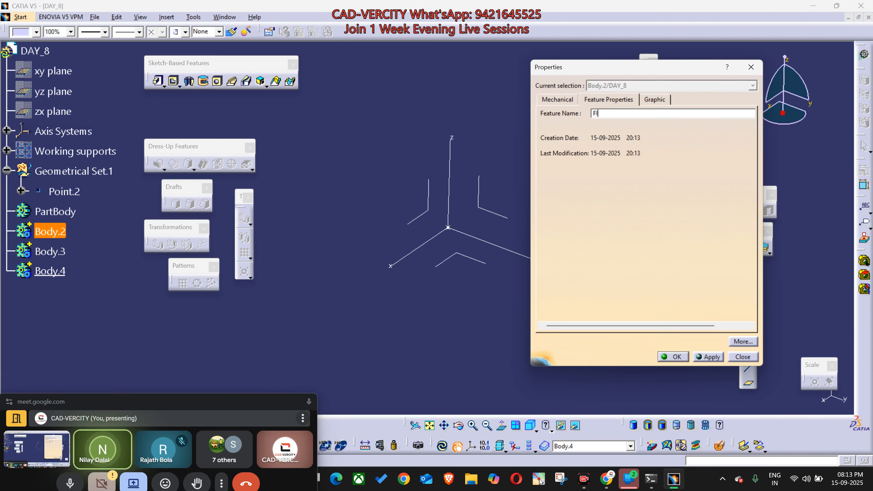
key(Return)
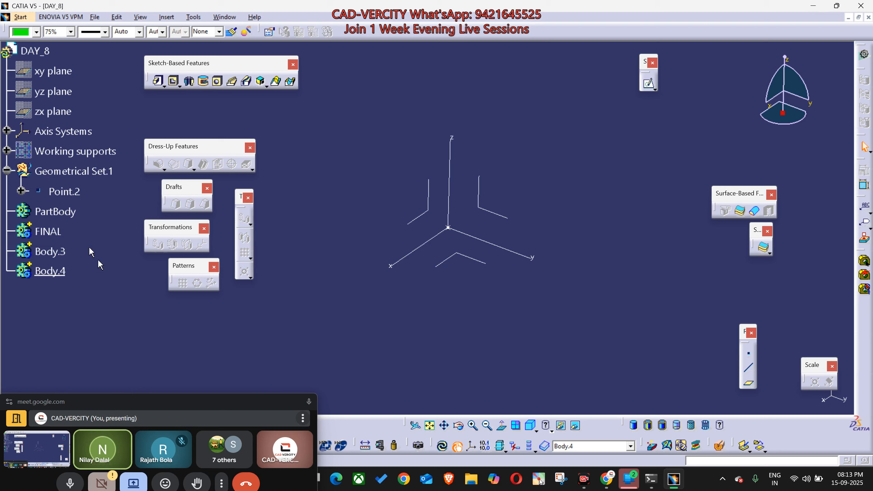
Step: Switch the in-work object from Body.4 back to PartBody
click(61, 215)
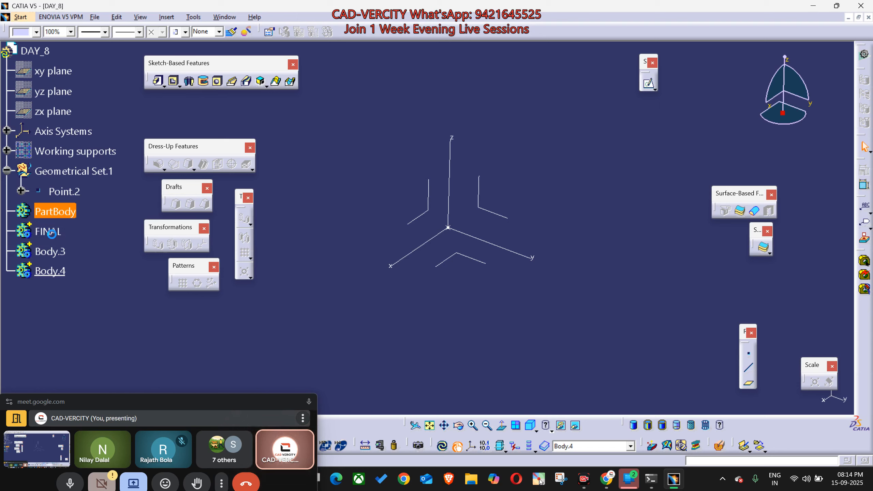
click(48, 231)
click(52, 271)
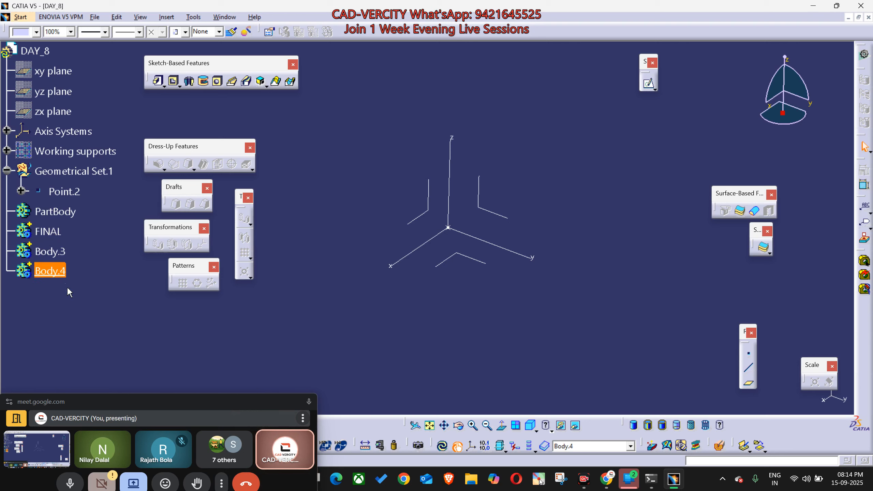
right_click(55, 216)
click(98, 287)
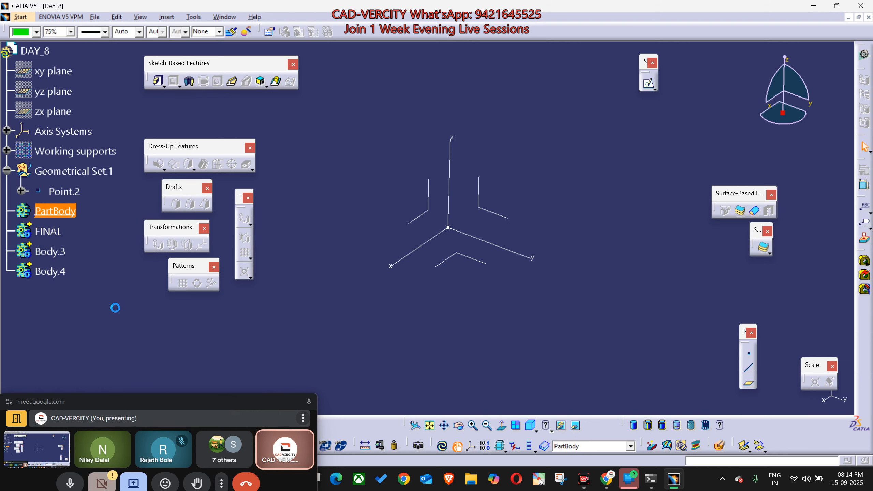
click(140, 319)
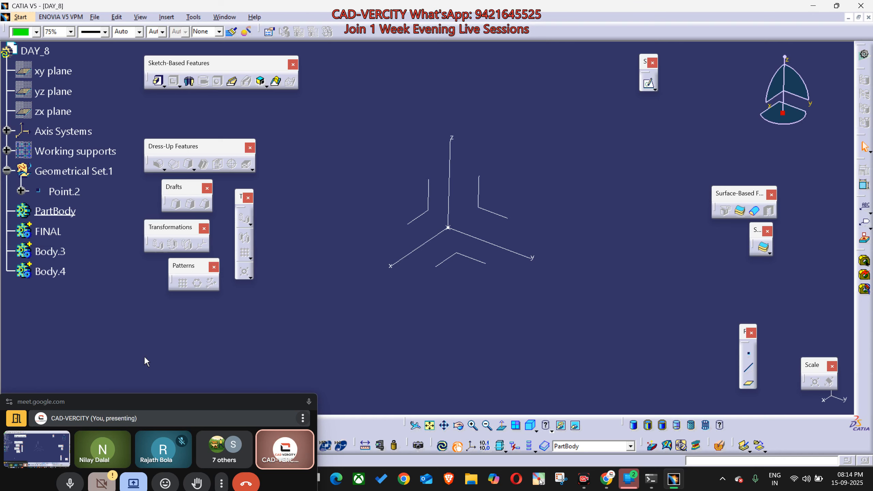
Step: Insert another empty body directly after PartBody, ahead of FINAL
key(alt+i)
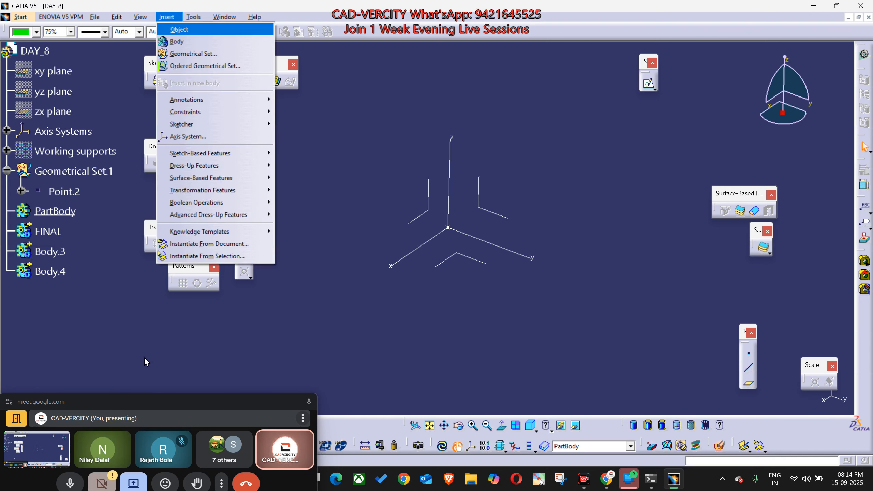
key(b)
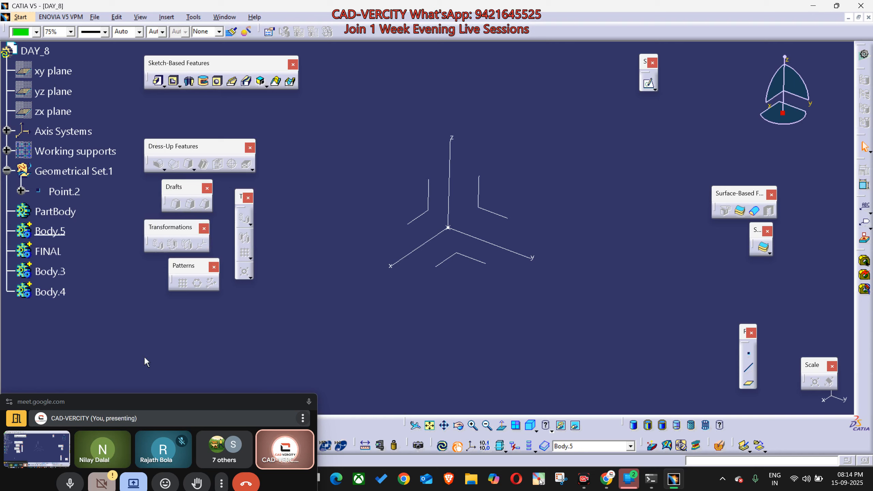
click(51, 272)
click(59, 231)
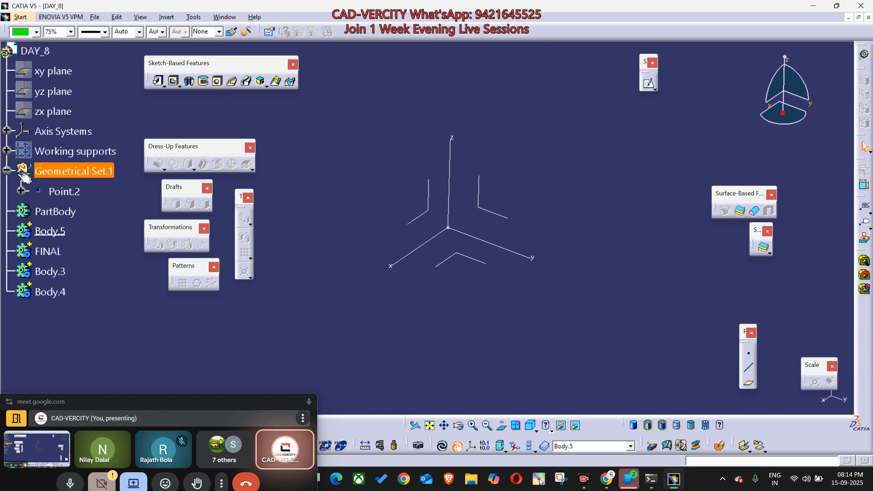
click(7, 170)
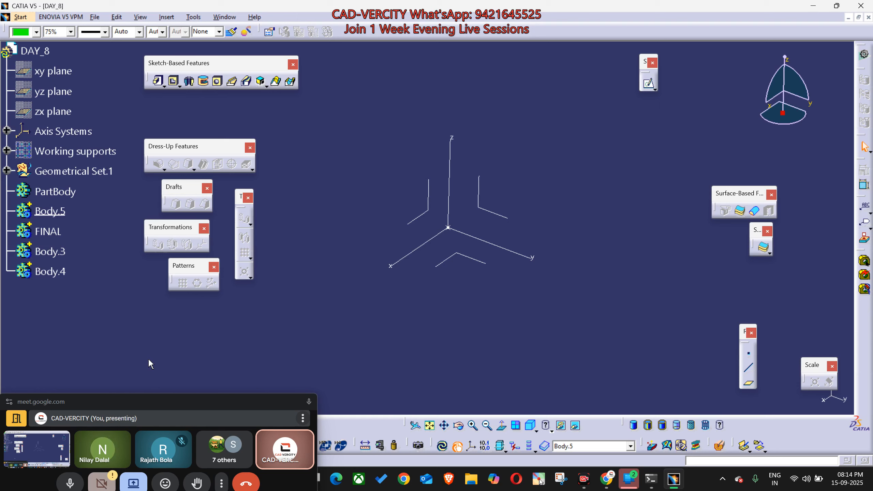
click(7, 170)
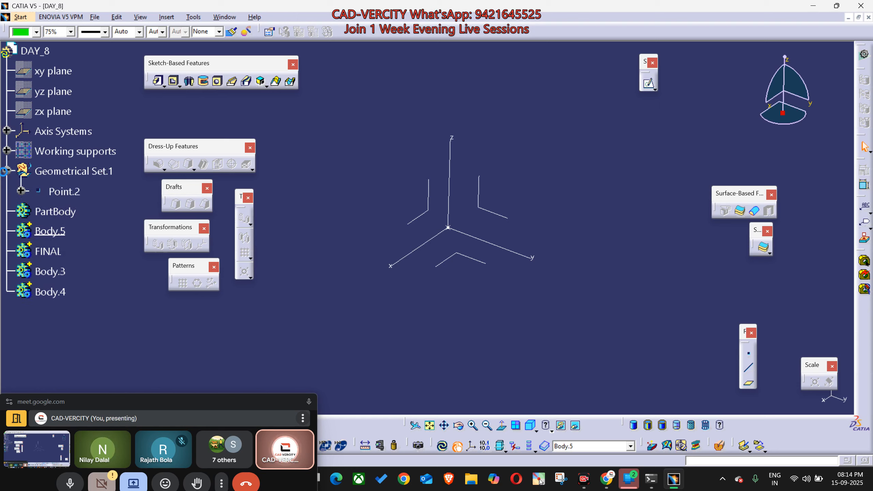
click(72, 195)
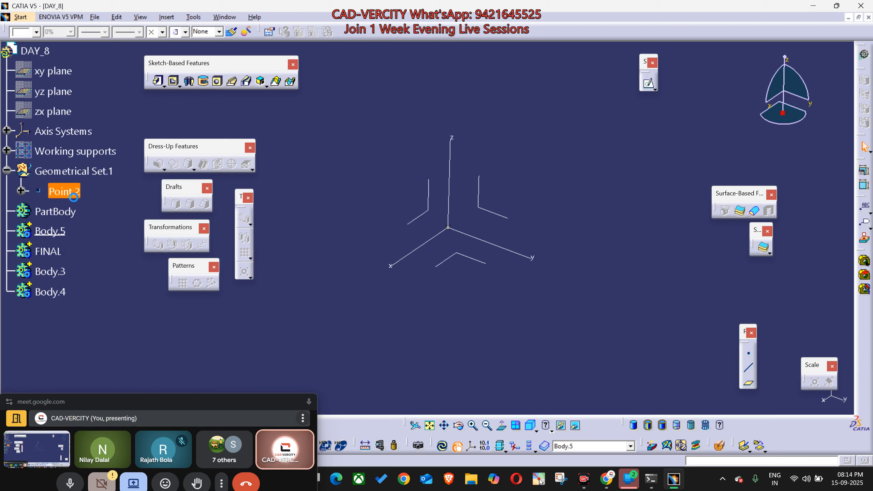
click(109, 386)
Step: Delete the extra body located between PartBody and FINAL, and clear the selection
click(52, 231)
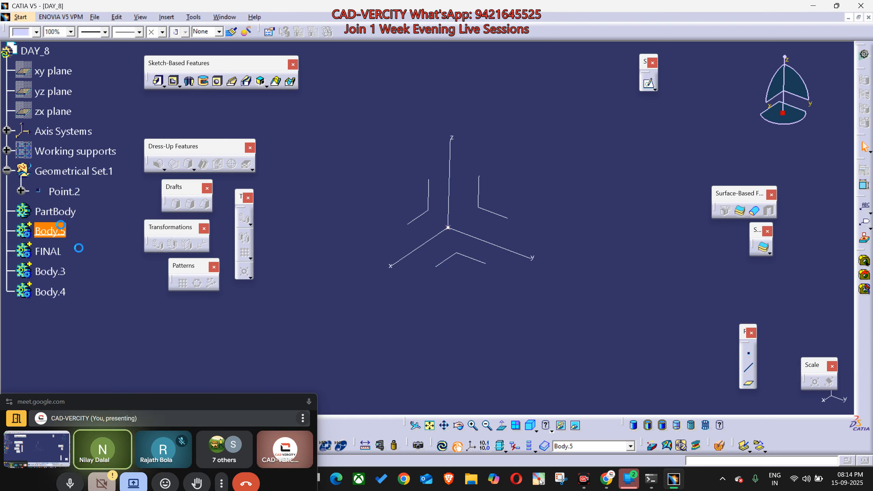
key(Delete)
click(48, 231)
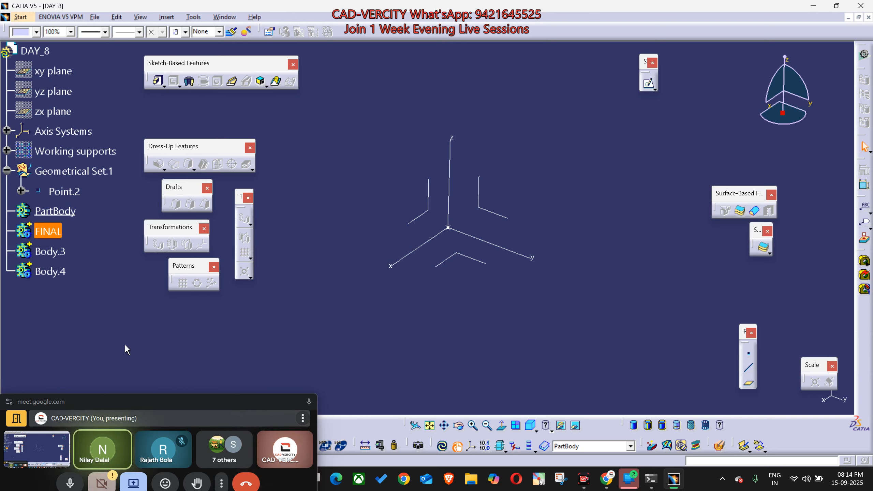
click(119, 357)
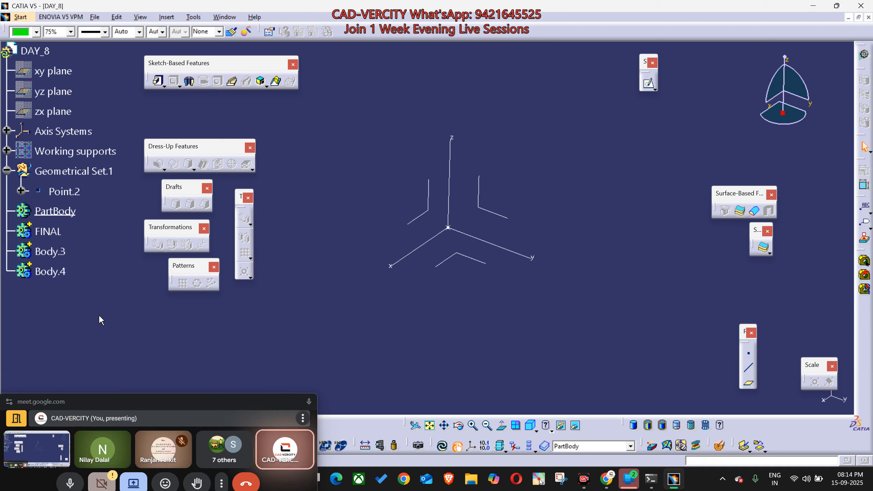
click(59, 212)
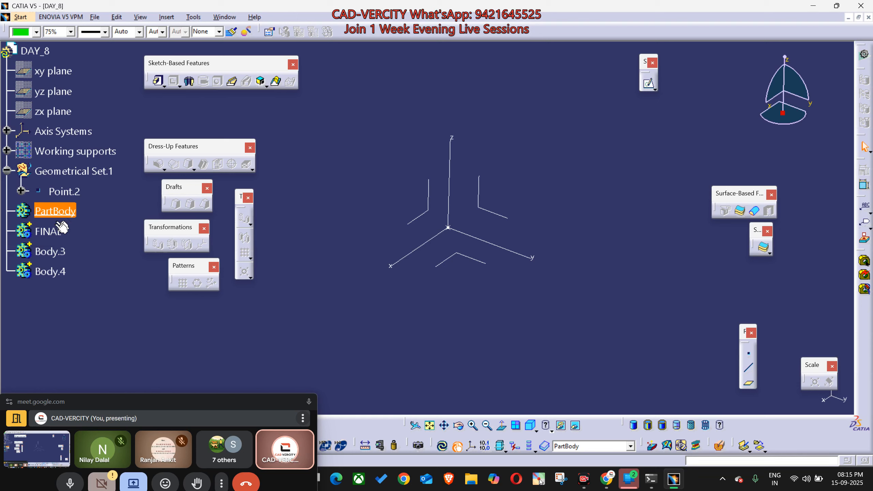
click(52, 231)
ctrl+click(60, 254)
click(53, 254)
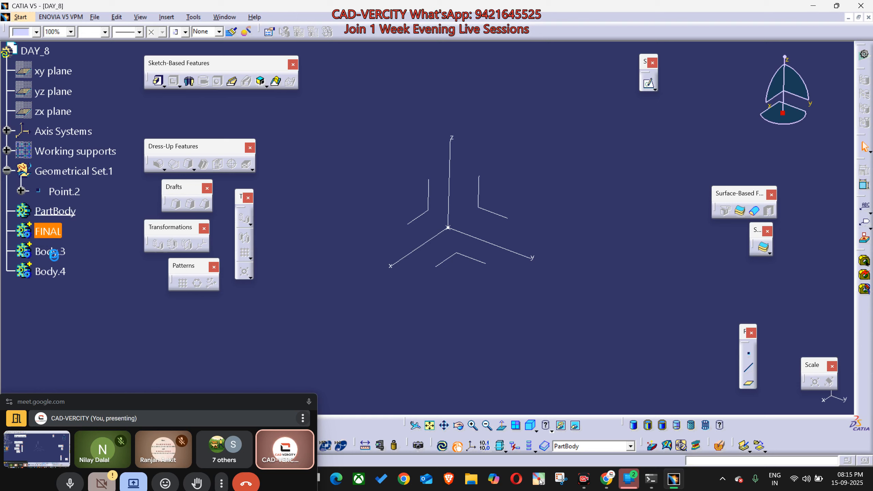
click(57, 273)
click(115, 301)
click(51, 252)
click(54, 272)
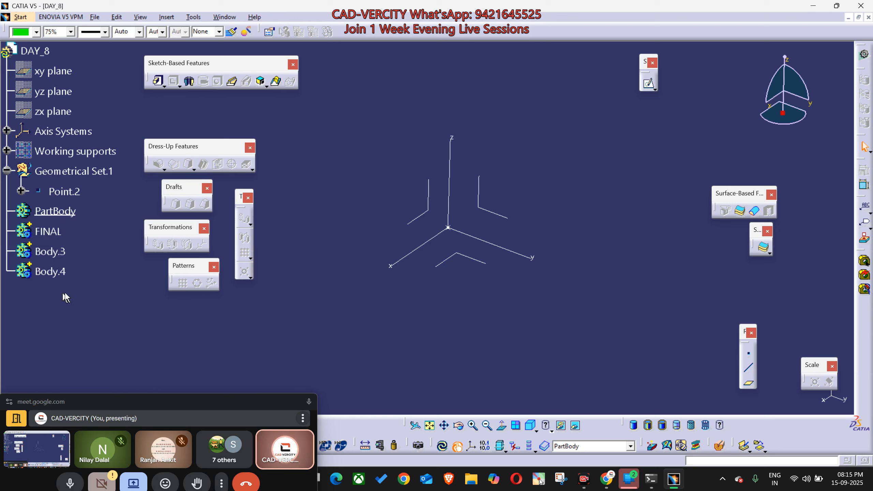
click(63, 253)
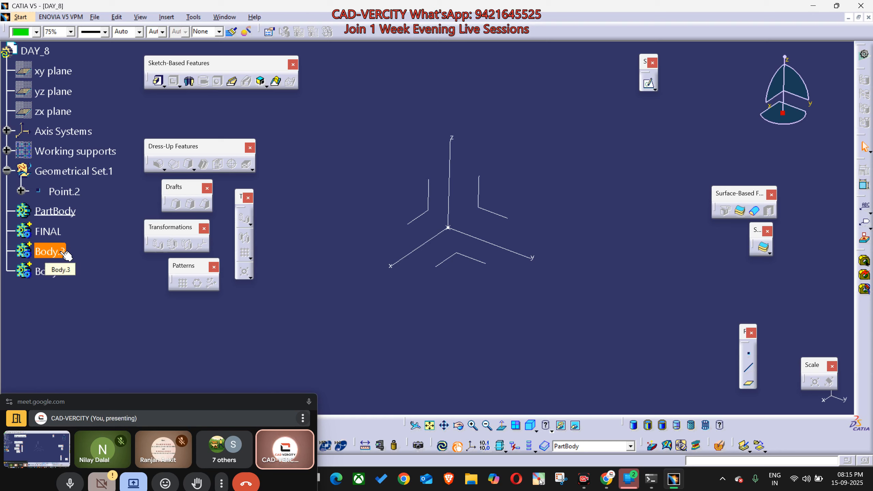
click(56, 251)
click(15, 265)
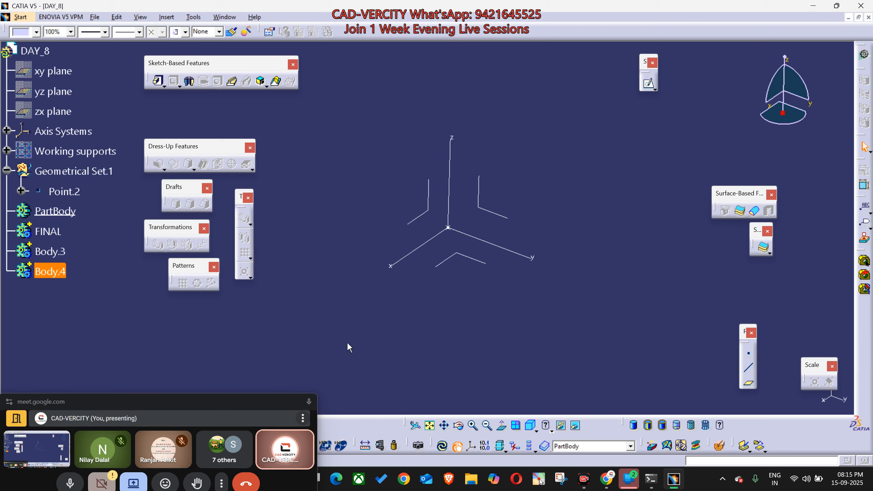
ctrl+click(58, 251)
ctrl+click(61, 251)
ctrl+click(58, 233)
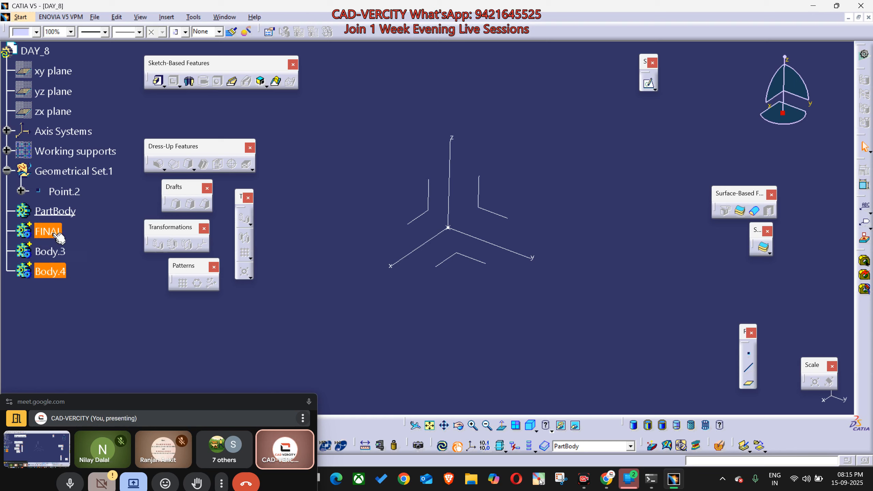
click(56, 230)
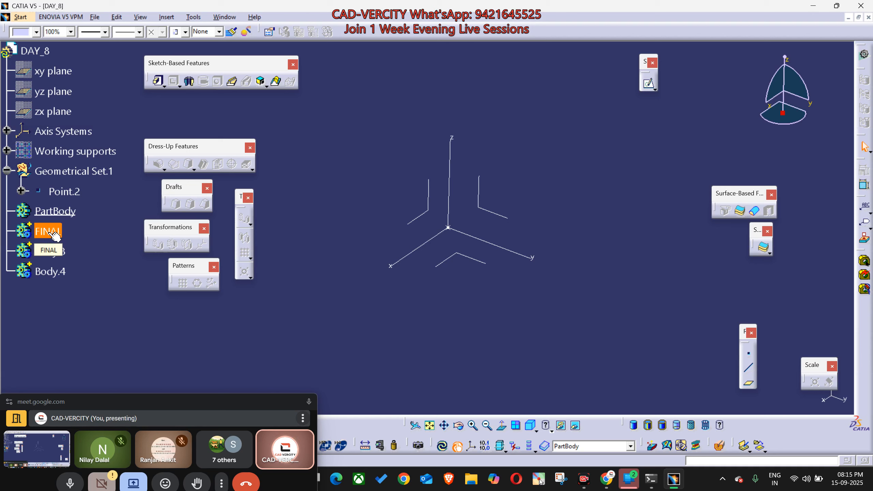
Step: Rename Body.3 as POSITIVE through its feature properties
right_click(50, 252)
click(76, 294)
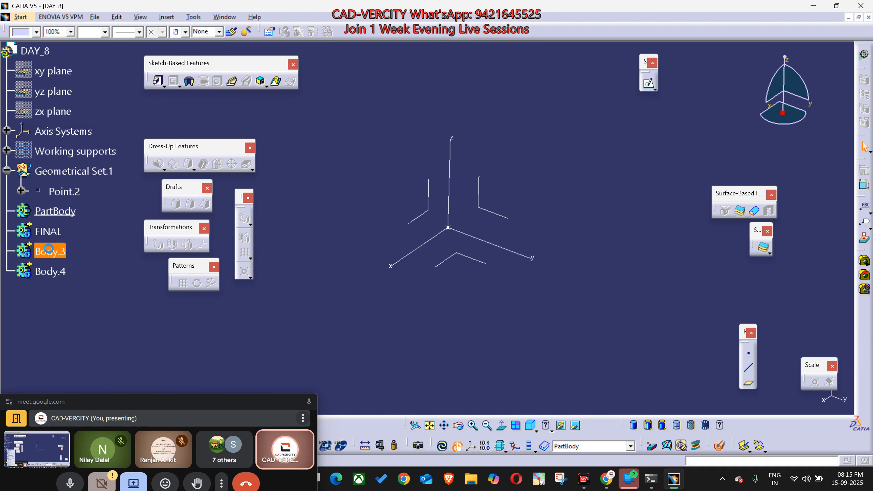
text(POSITIVE)
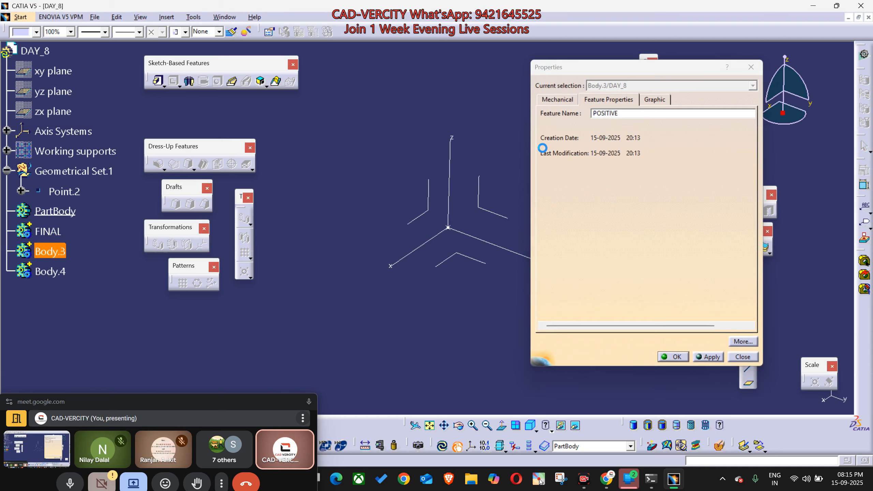
key(Return)
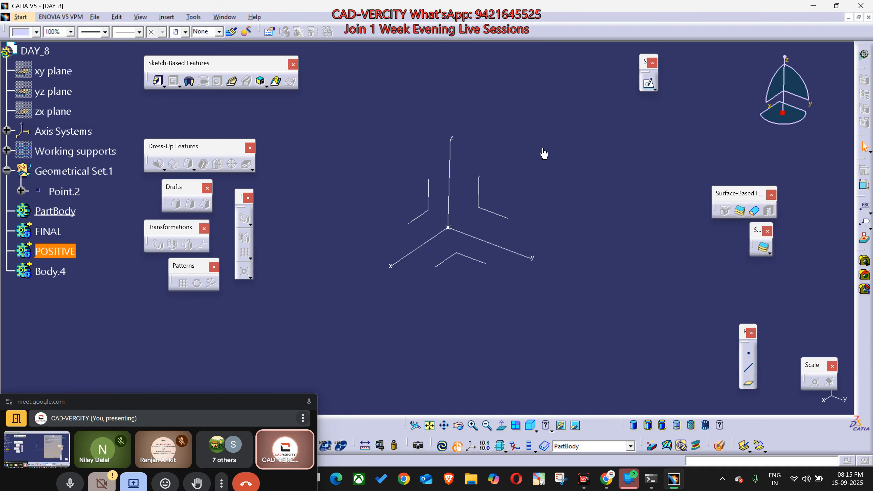
Step: Rename Body.4 as MAIN_1 through its feature properties and clear the selection
right_click(60, 273)
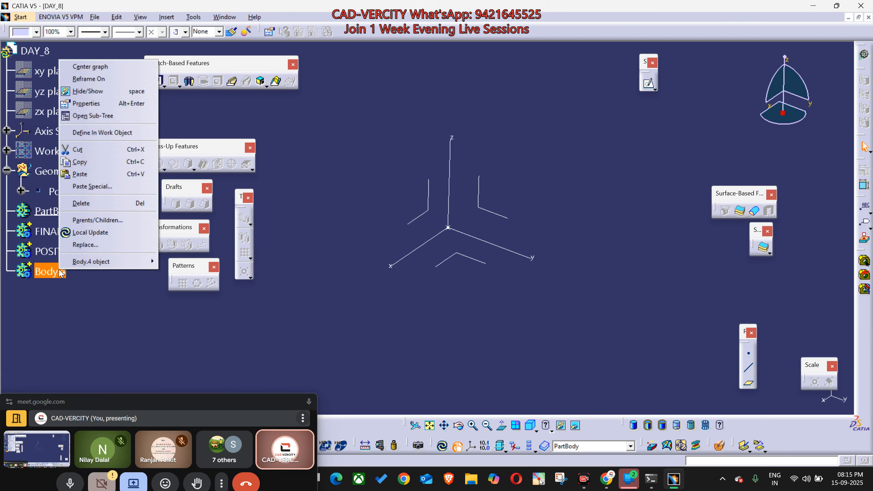
click(66, 308)
right_click(47, 271)
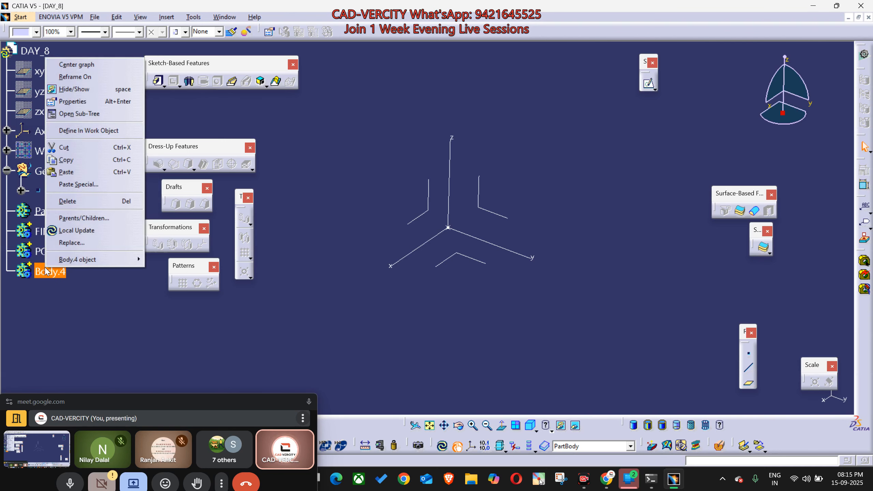
click(71, 101)
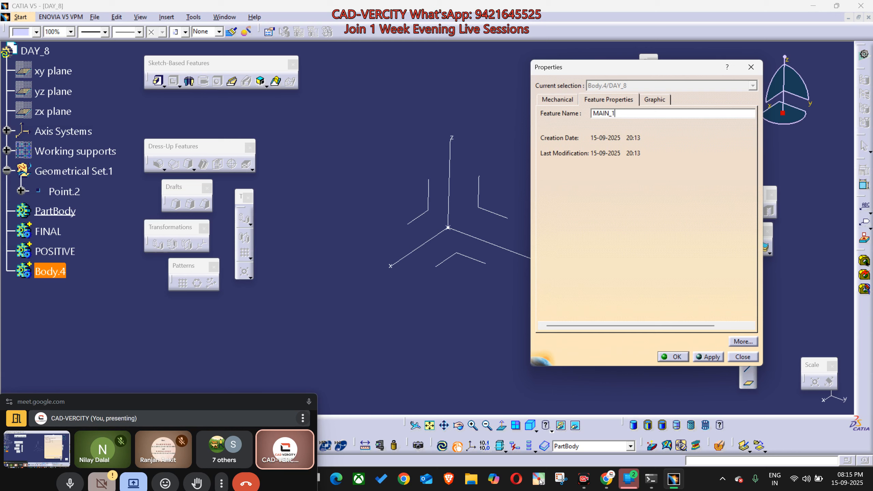
text(MAIN_1)
key(Return)
click(72, 287)
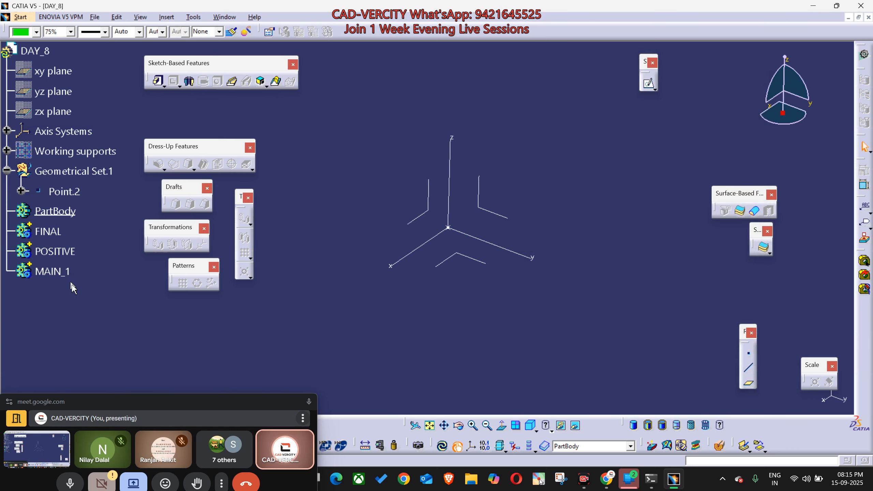
key(ctrl+b)
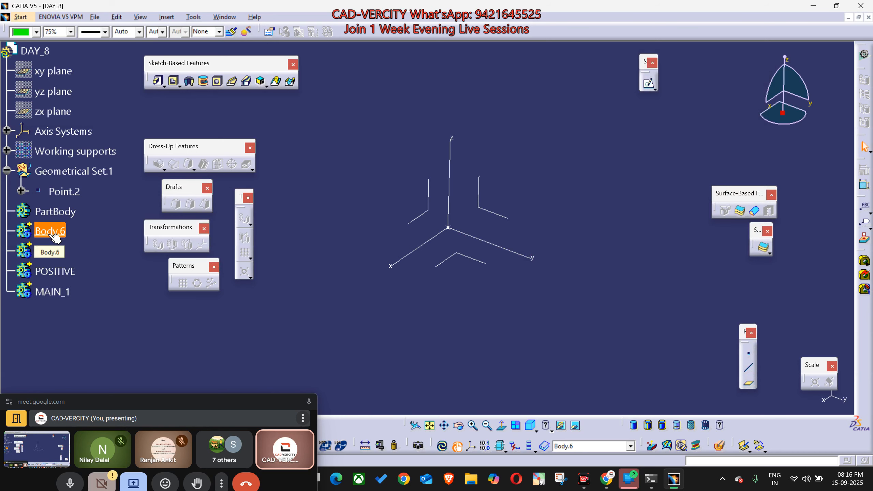
click(56, 212)
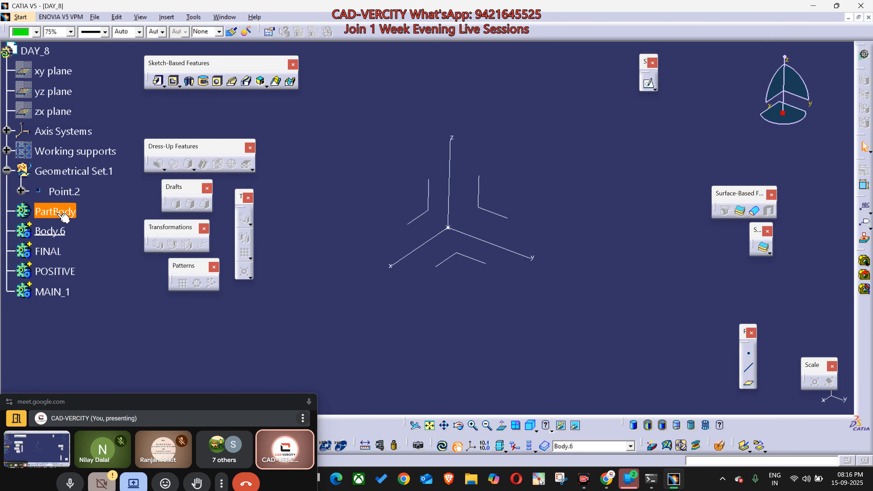
click(56, 230)
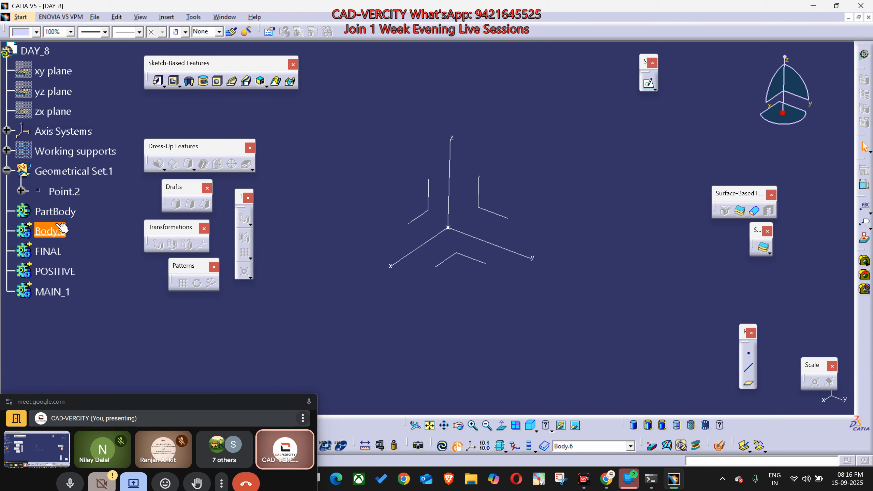
key(Delete)
Step: Define MAIN_1 as the in-work object and insert a new empty body directly after it
click(55, 274)
right_click(56, 277)
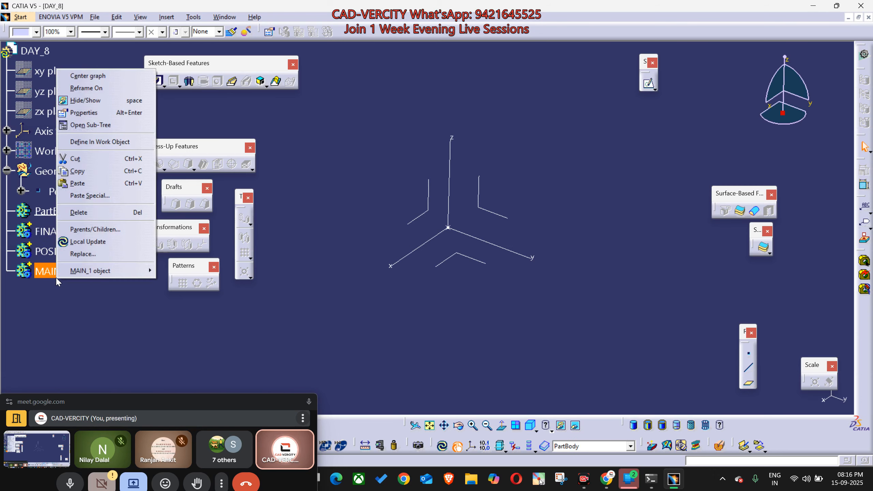
click(100, 142)
click(101, 329)
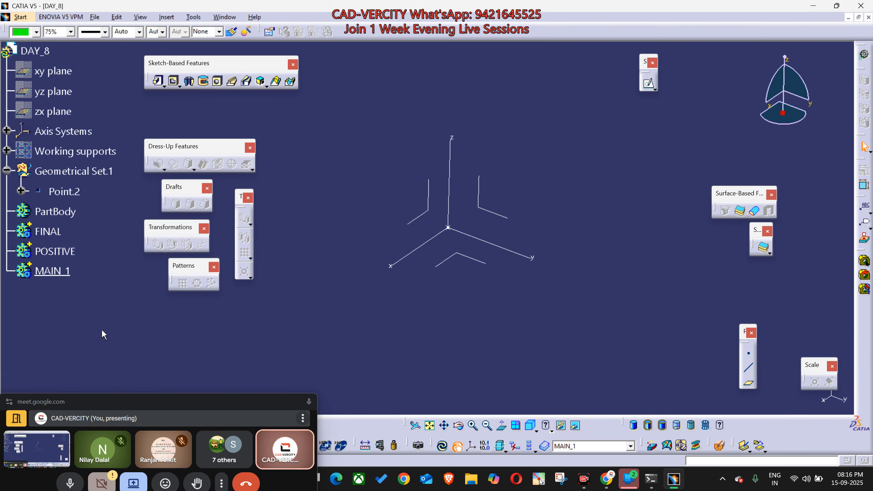
key(alt+i)
key(b)
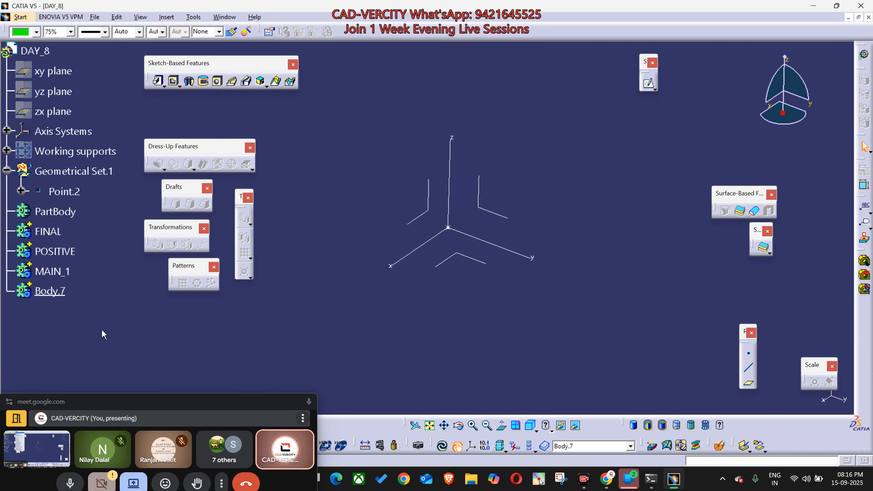
Step: Rename the newly inserted body below MAIN_1 as BODY_2 through its feature properties
right_click(69, 295)
click(90, 116)
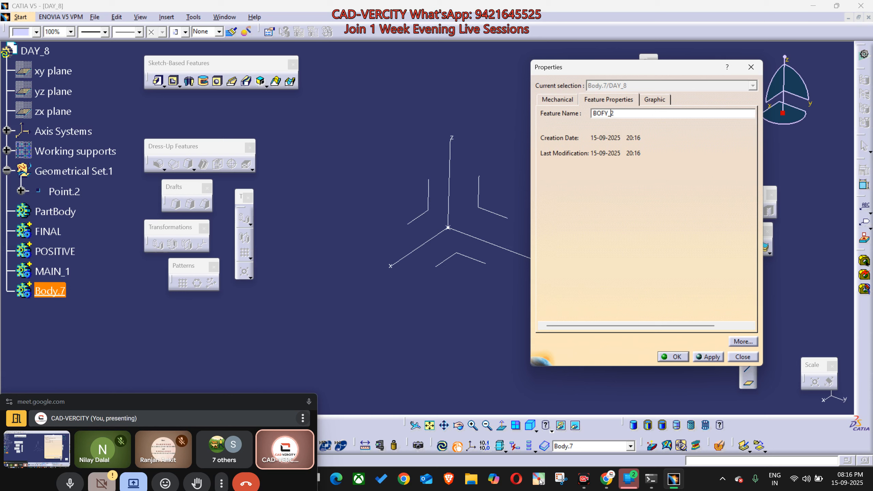
text(D)
key(Return)
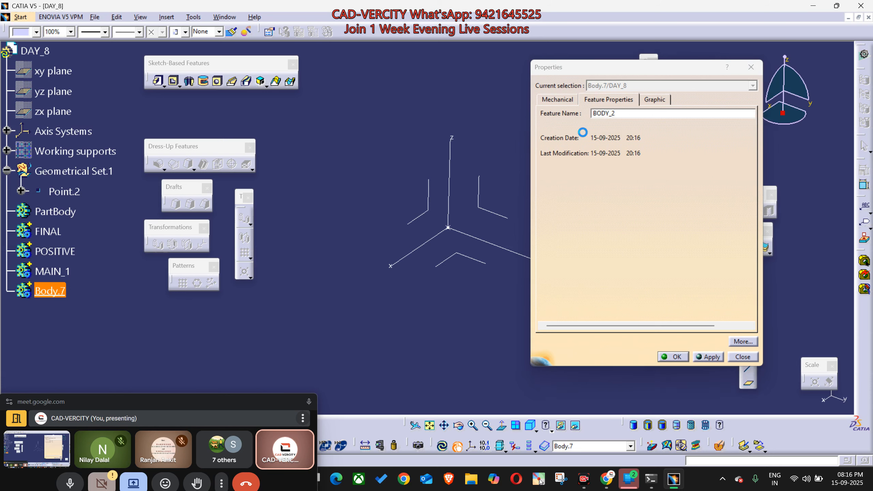
click(274, 349)
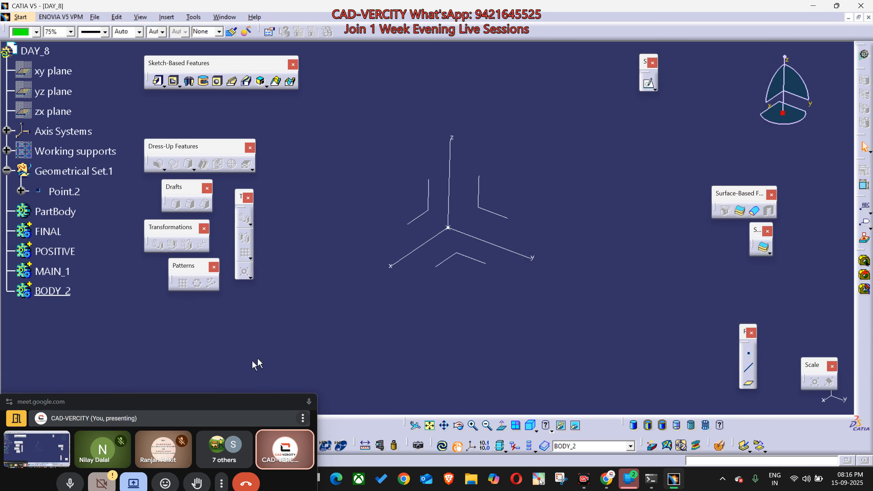
Step: Switch the in-work object from BODY_2 back to MAIN_1
click(57, 275)
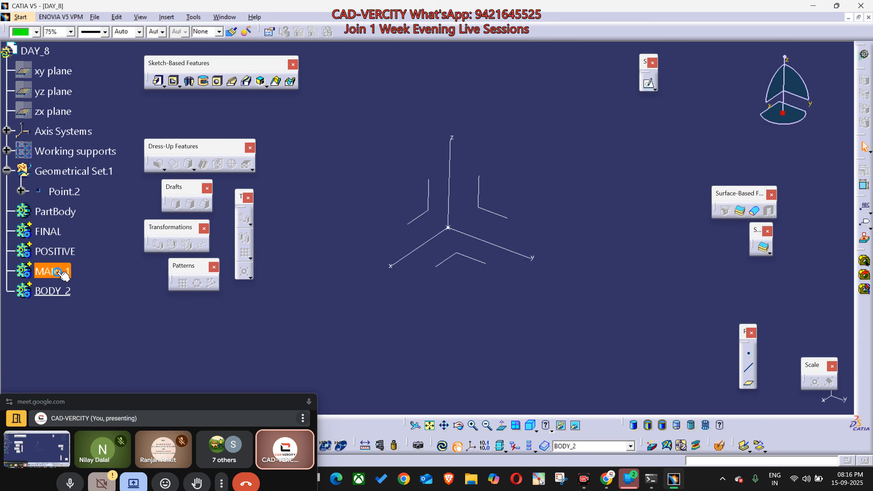
right_click(56, 277)
click(74, 278)
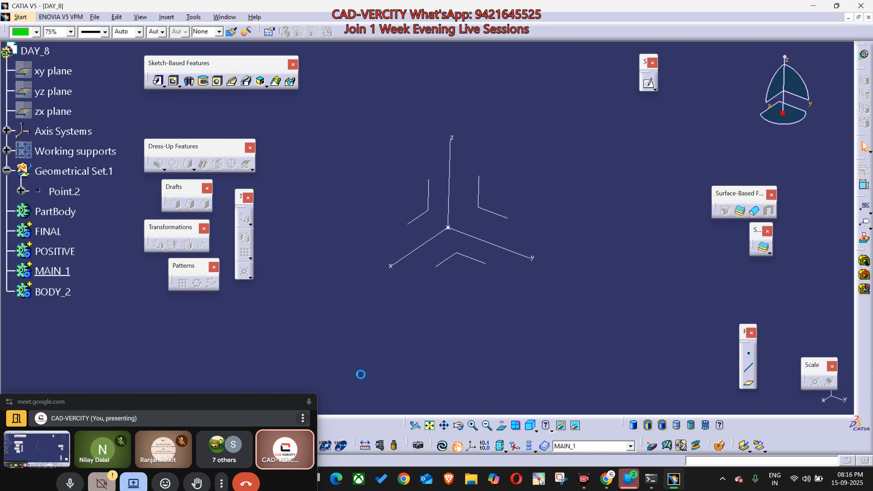
Step: Create a positioned sketch on the XY plane of Axis System.2, reversing both its H and V directions
click(649, 83)
click(653, 86)
click(684, 100)
click(464, 260)
middle_drag(554, 224, 538, 310)
middle_drag(429, 257, 404, 276)
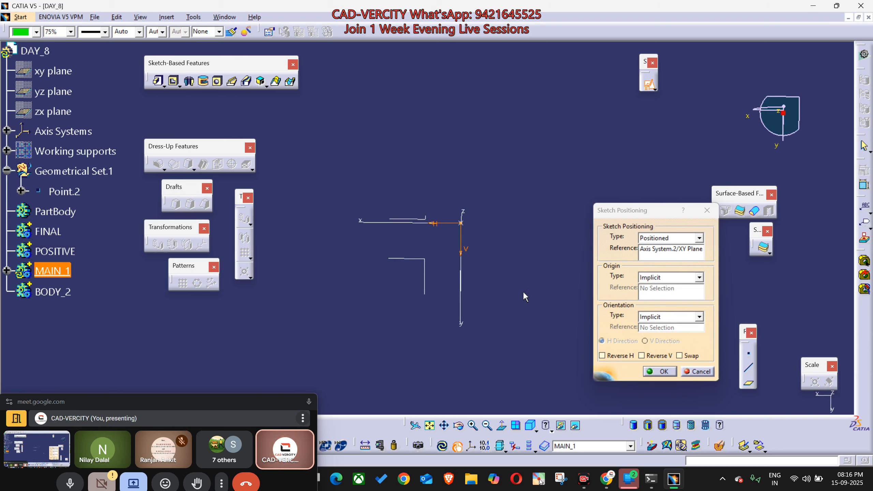
click(659, 356)
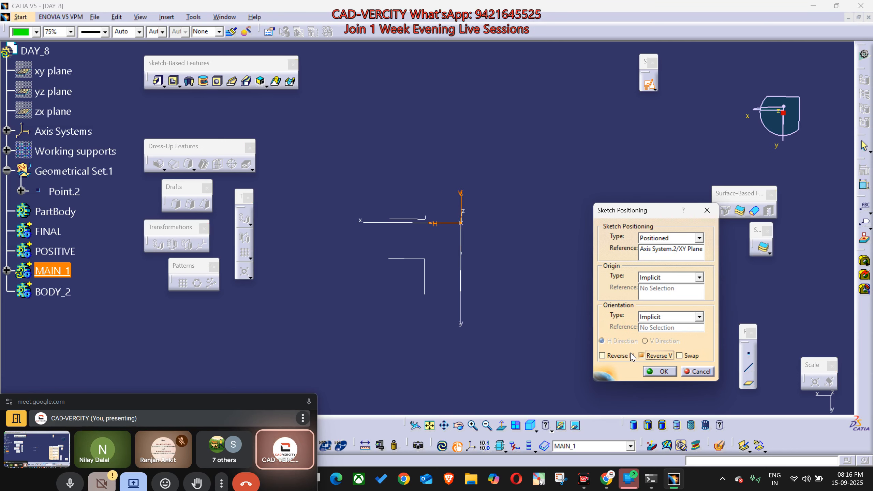
click(629, 355)
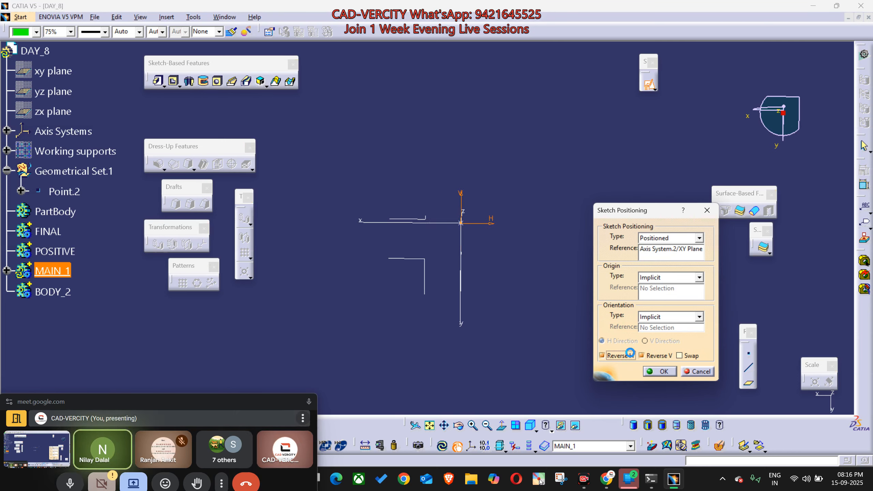
click(673, 371)
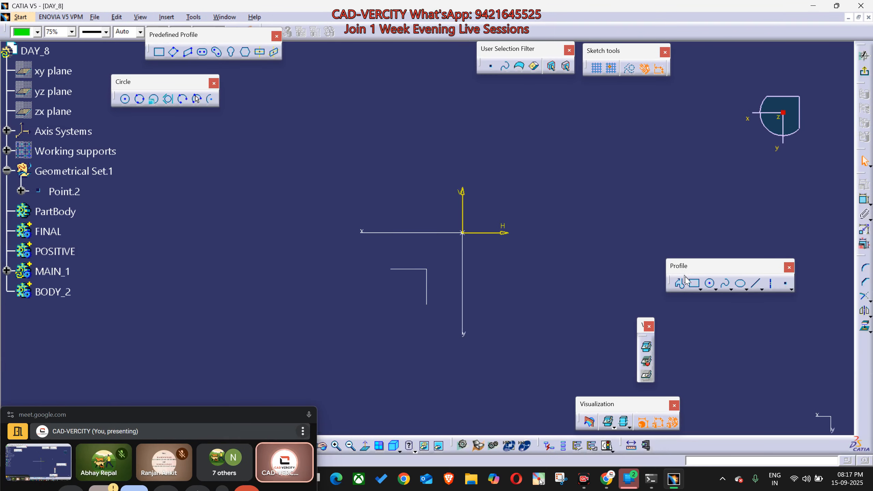
Step: Sketch a rectangle about 217 mm wide around the sketch origin
click(694, 284)
click(271, 151)
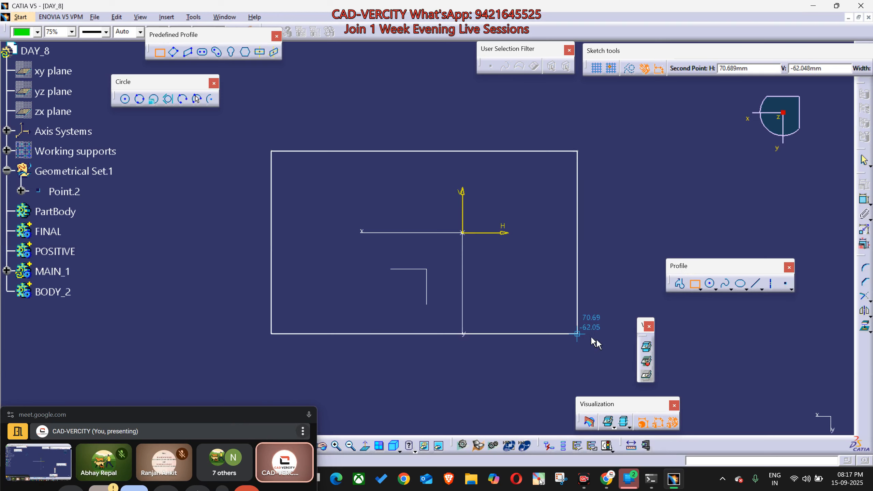
click(624, 350)
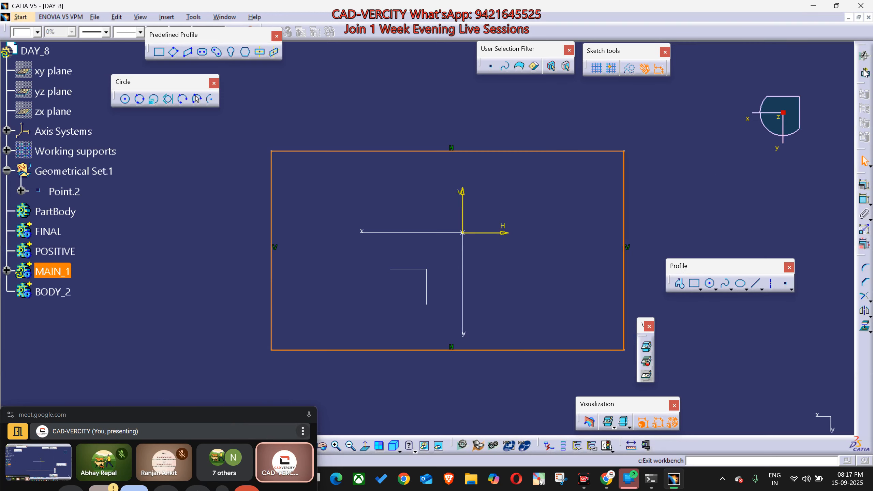
click(708, 175)
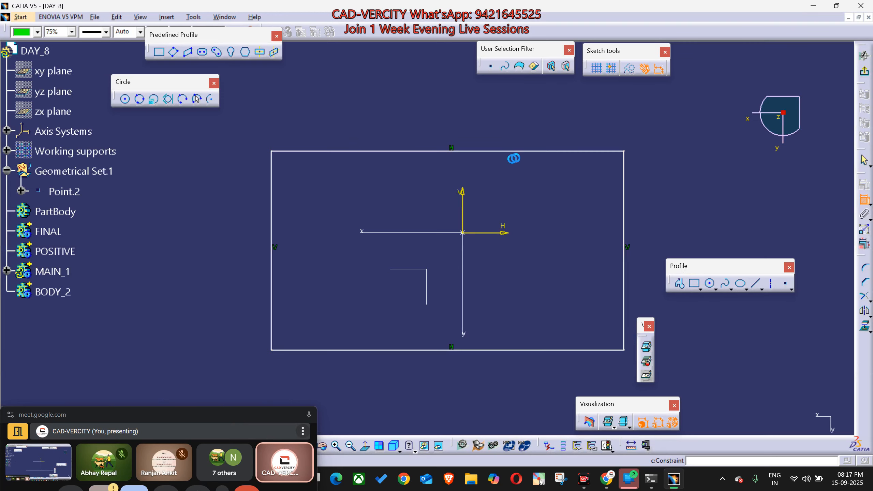
Step: Dimension the rectangle's width and height, setting the height to 125 mm and the width to 200 mm
click(497, 154)
click(480, 130)
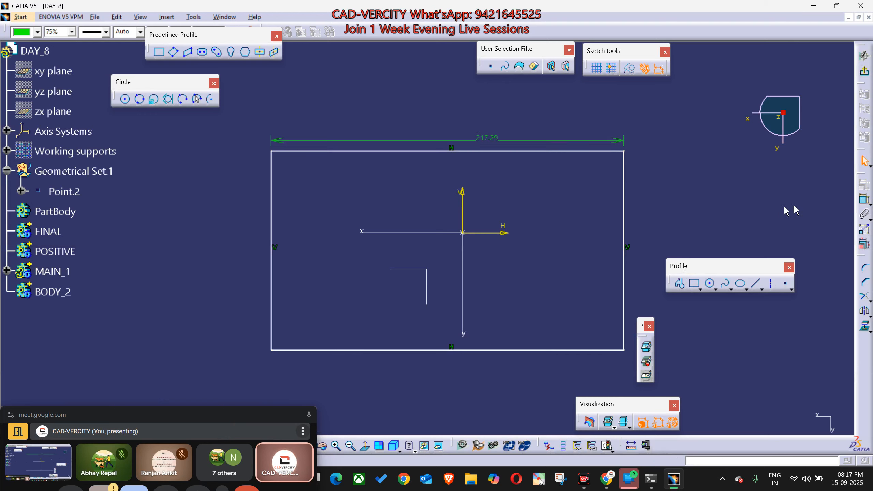
click(623, 211)
double_click(682, 206)
text(125mm)
key(Return)
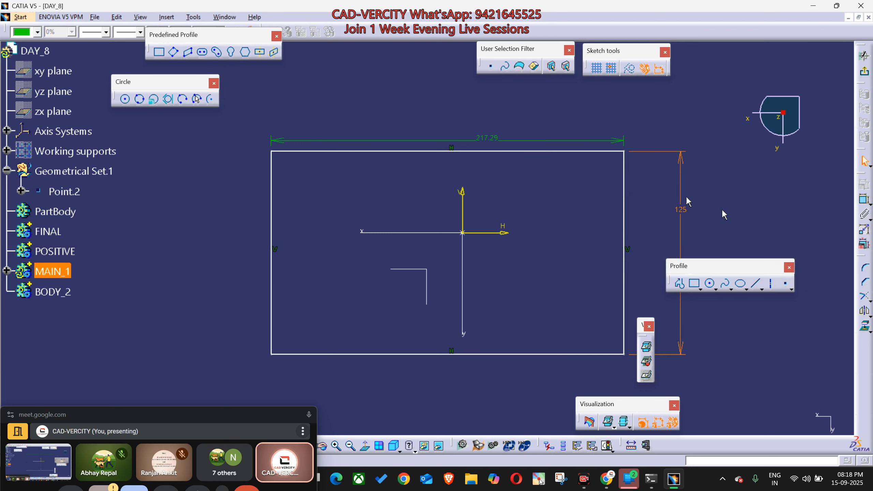
double_click(499, 137)
text(225)
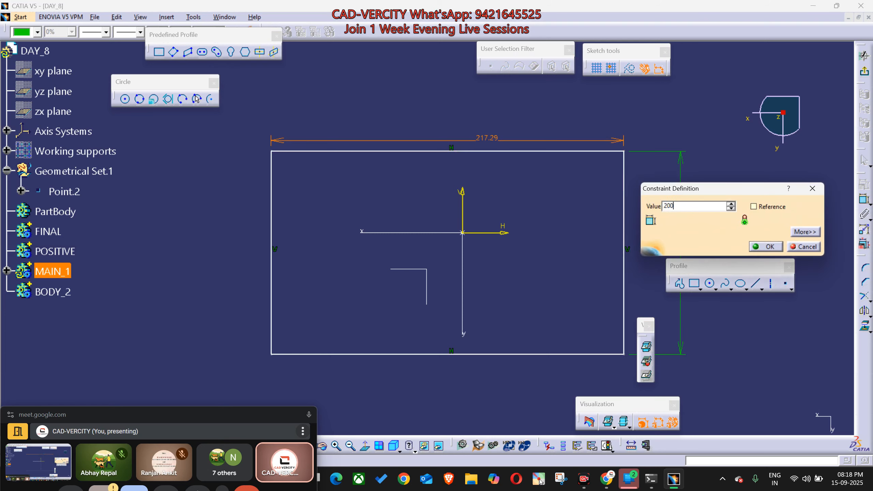
key(Return)
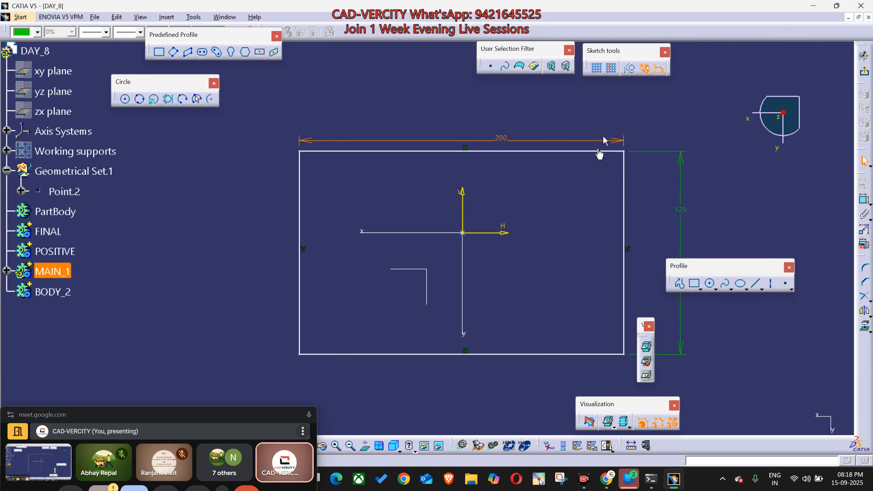
Step: Exit the sketch and extrude the rectangle as a 20 mm pad in MAIN_1
middle_drag(487, 228, 484, 232)
drag(531, 209, 527, 170)
click(864, 55)
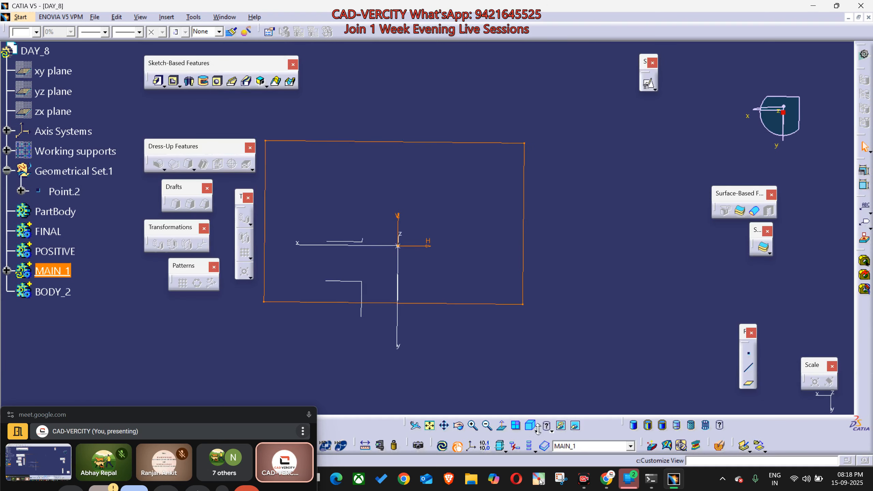
click(158, 81)
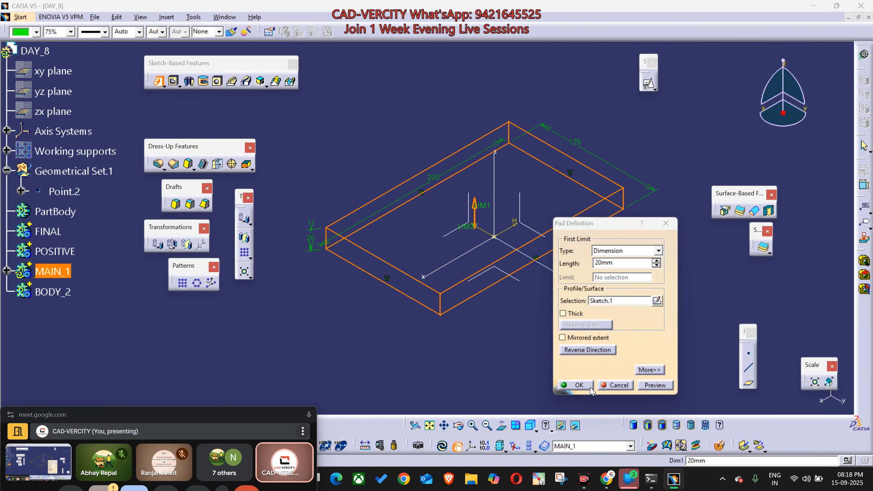
key(Return)
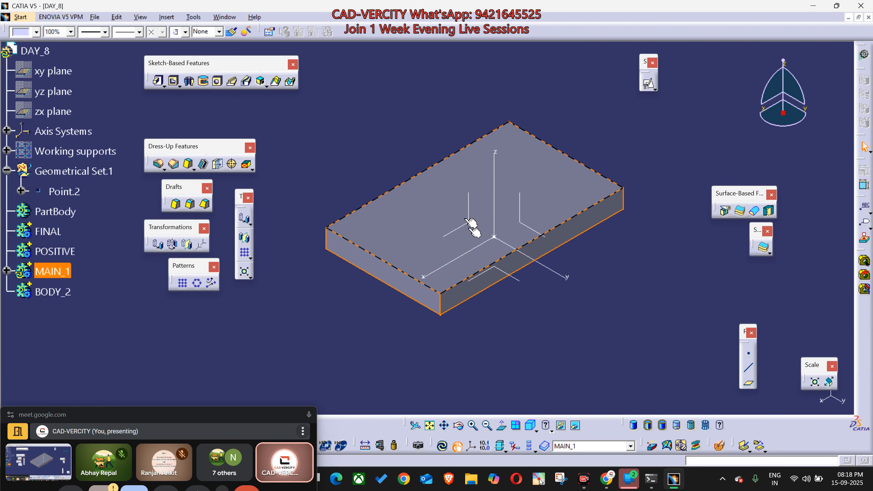
Step: Locate the pad in the specification tree and make its hidden Sketch.1 visible
right_click(445, 199)
click(461, 203)
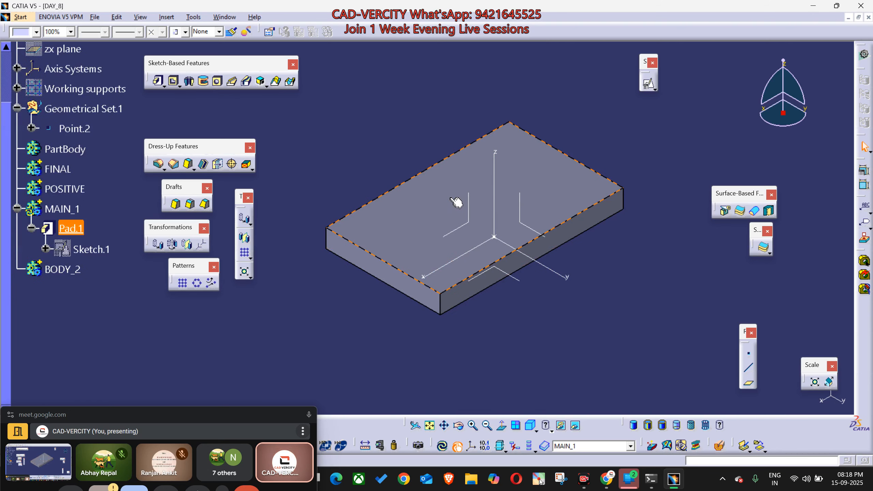
double_click(102, 249)
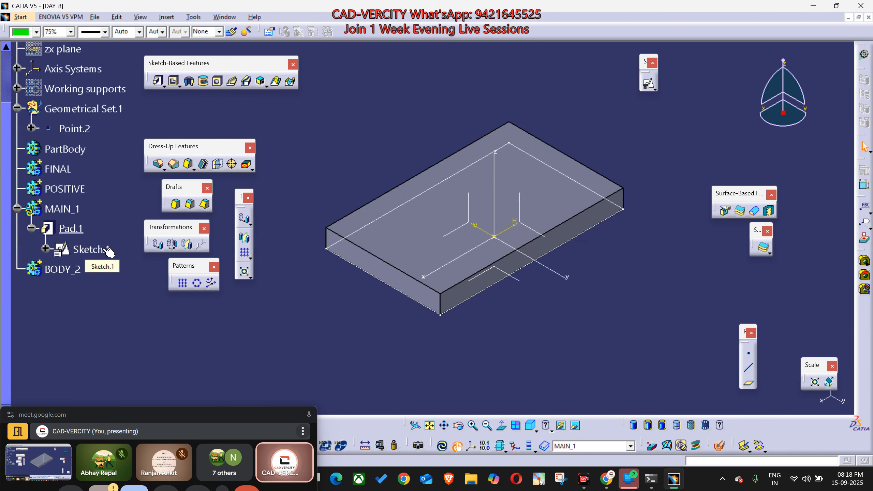
click(109, 252)
click(145, 355)
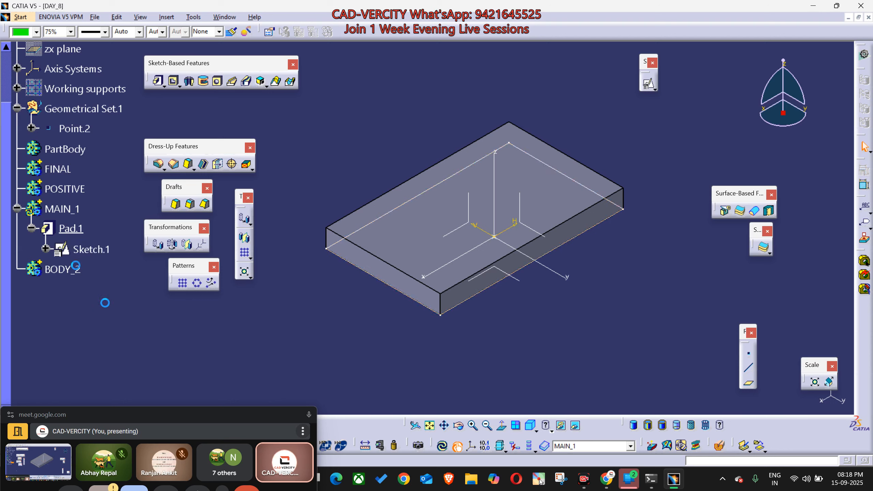
Step: Change the graphic colour of the MAIN_1 body to green and clear the selection
click(87, 252)
click(72, 228)
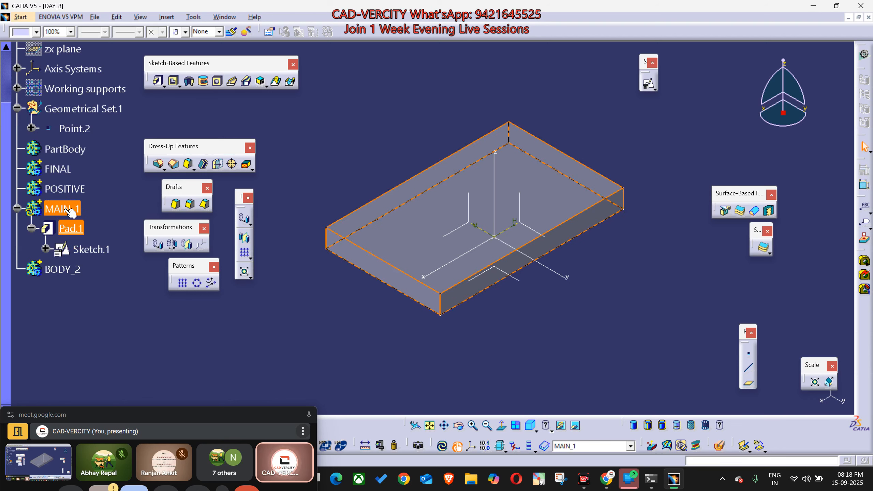
click(72, 210)
click(36, 32)
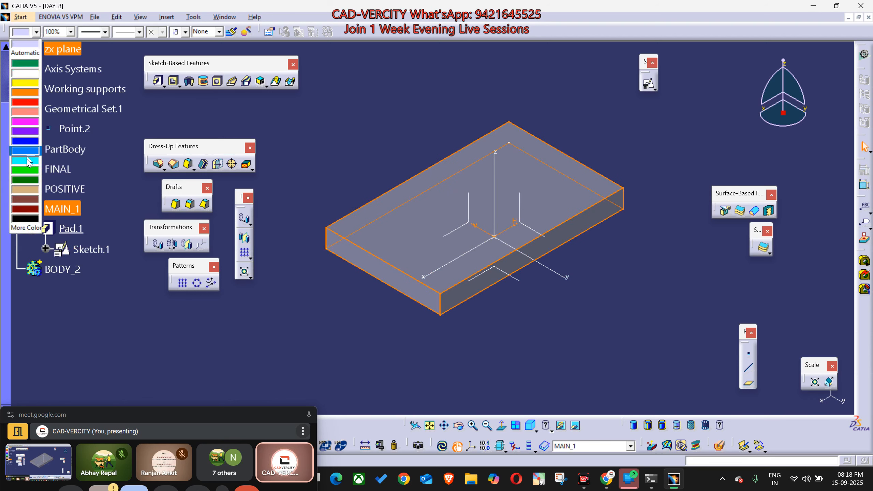
click(40, 174)
click(317, 353)
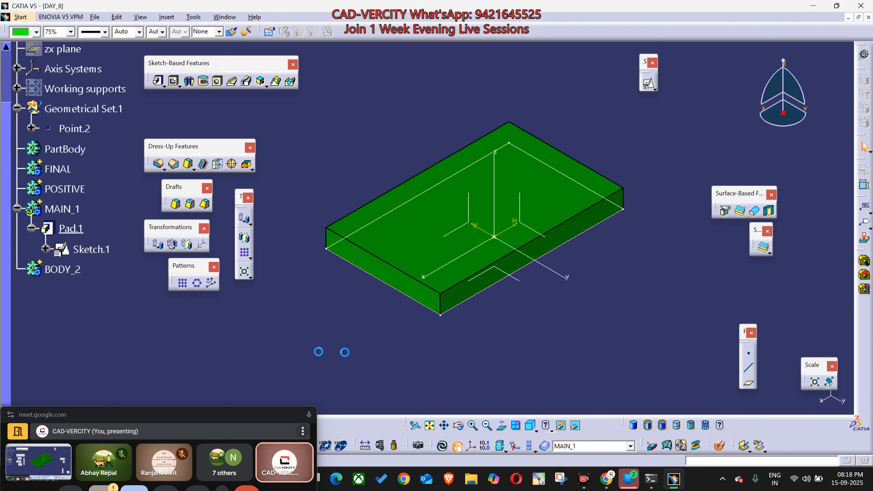
Step: Define BODY_2 as the in-work object
right_click(55, 270)
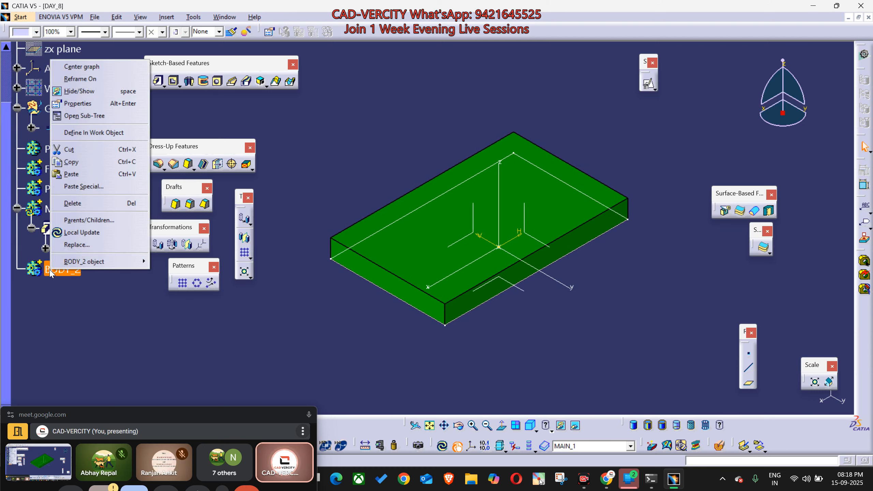
click(93, 132)
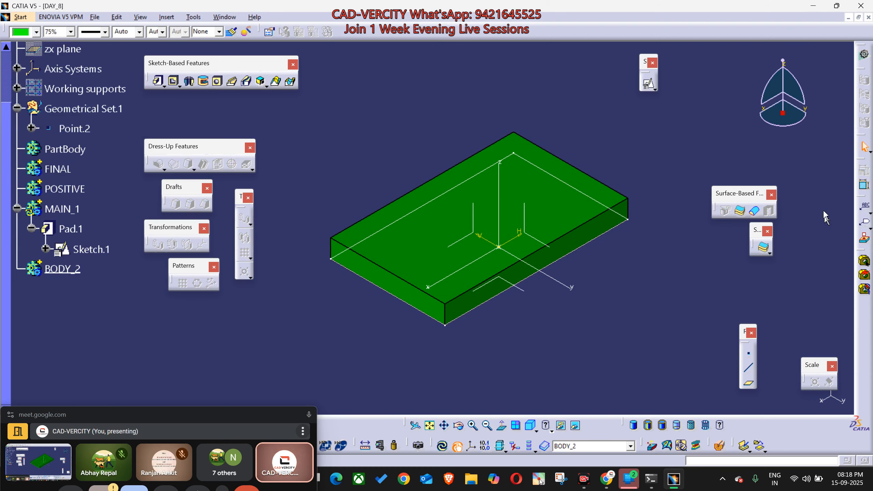
click(649, 84)
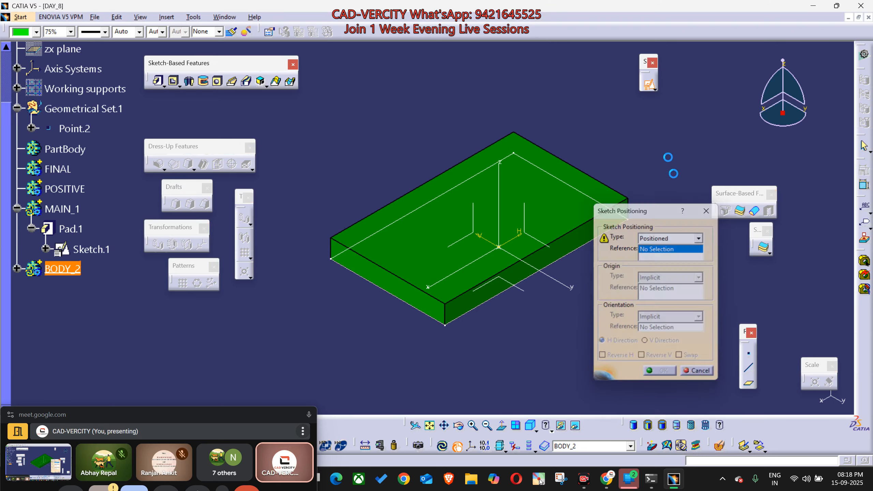
click(707, 210)
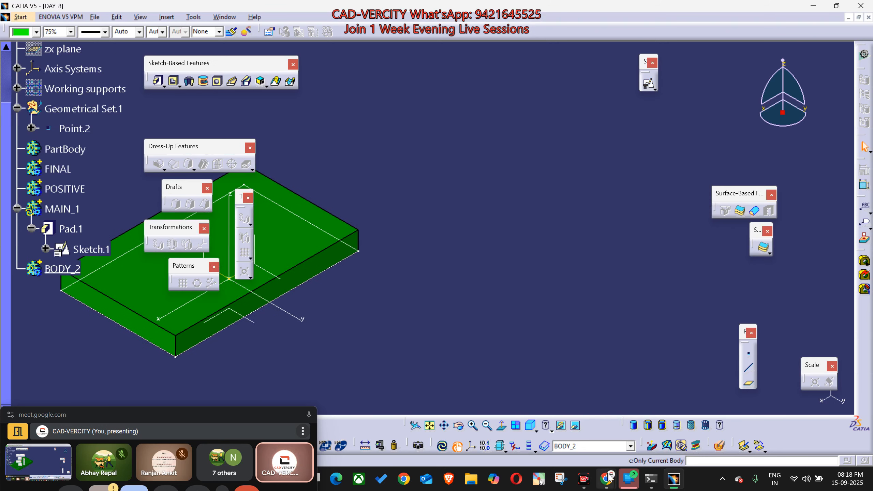
Step: Start the screen annotation tool and draw a green wireframe box with straight lines beside the pad
click(539, 480)
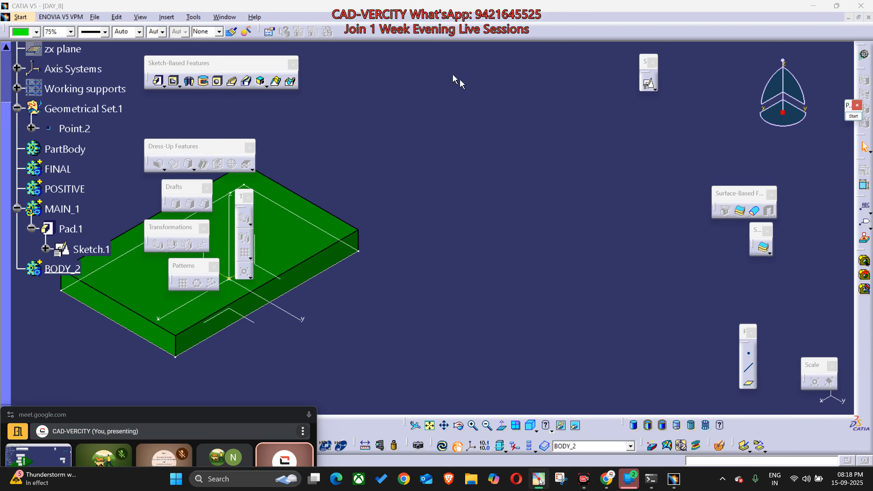
click(854, 116)
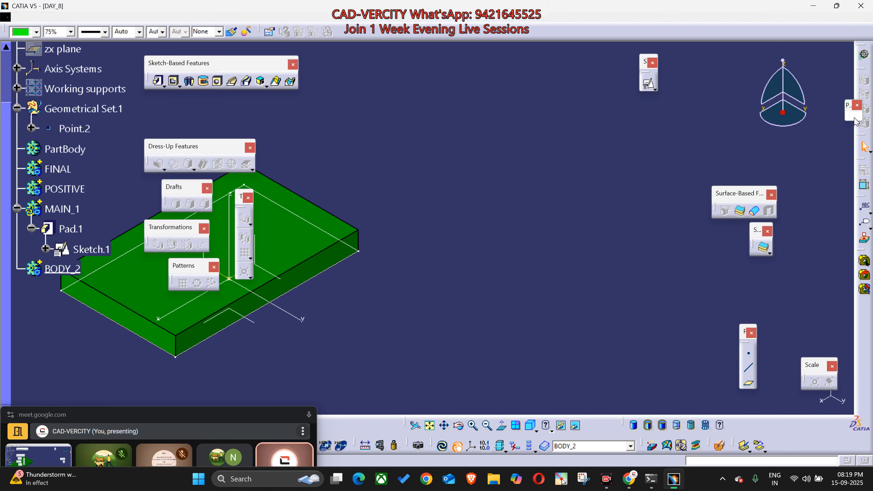
click(405, 277)
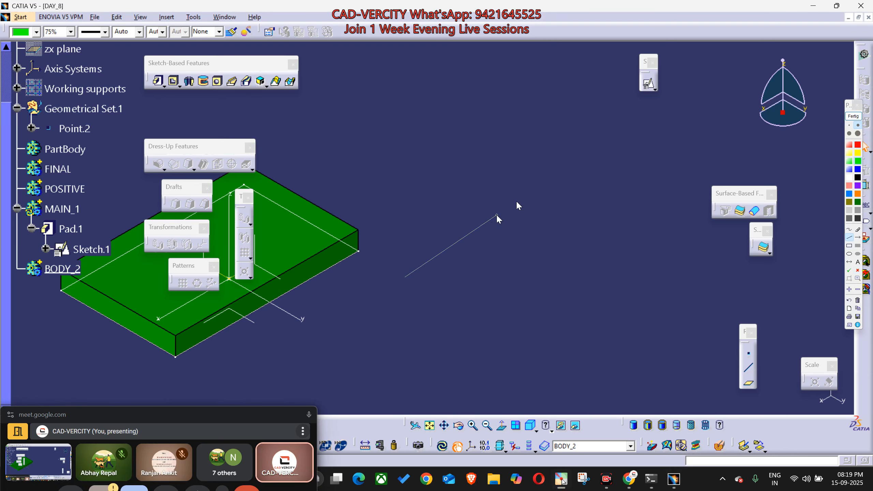
click(578, 158)
click(702, 211)
click(551, 329)
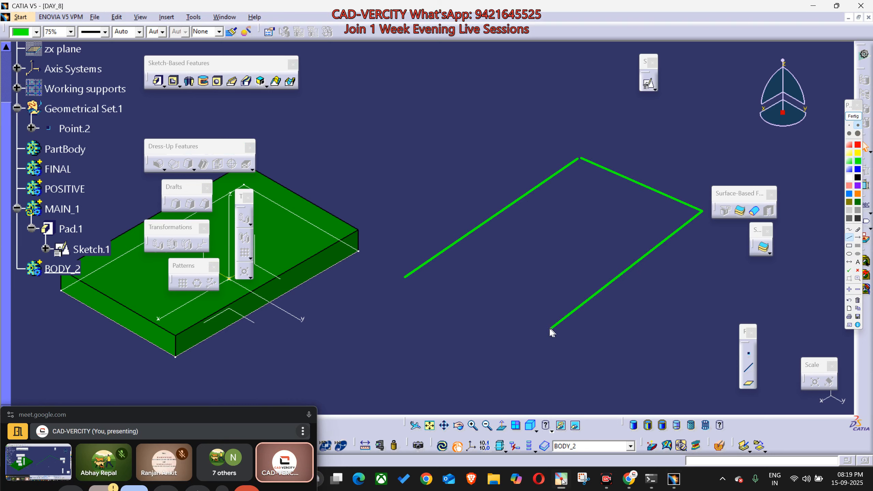
click(403, 279)
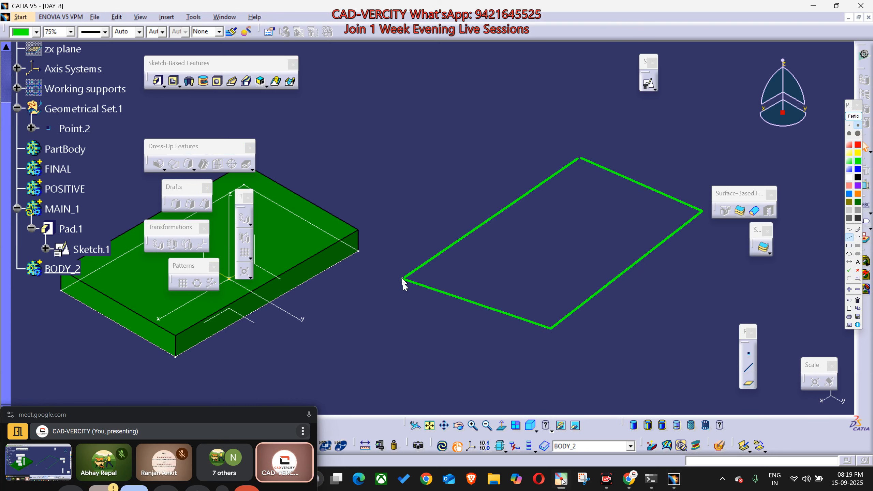
click(554, 355)
click(551, 328)
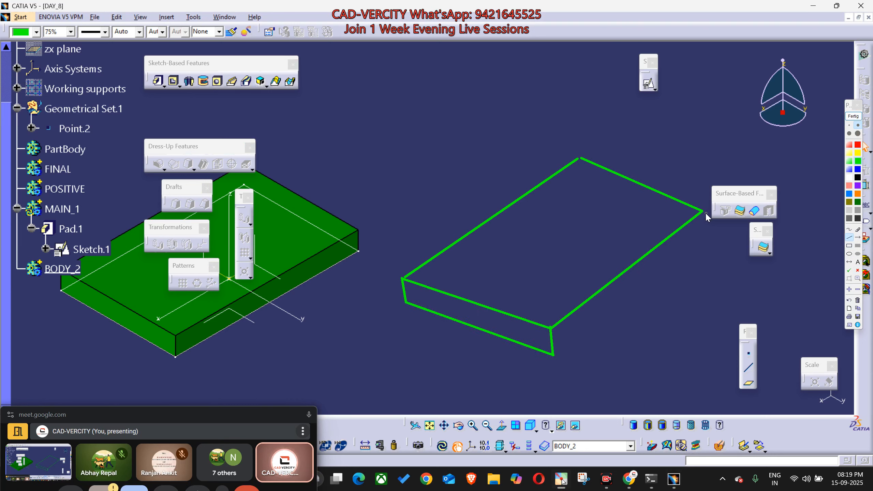
click(705, 238)
click(553, 355)
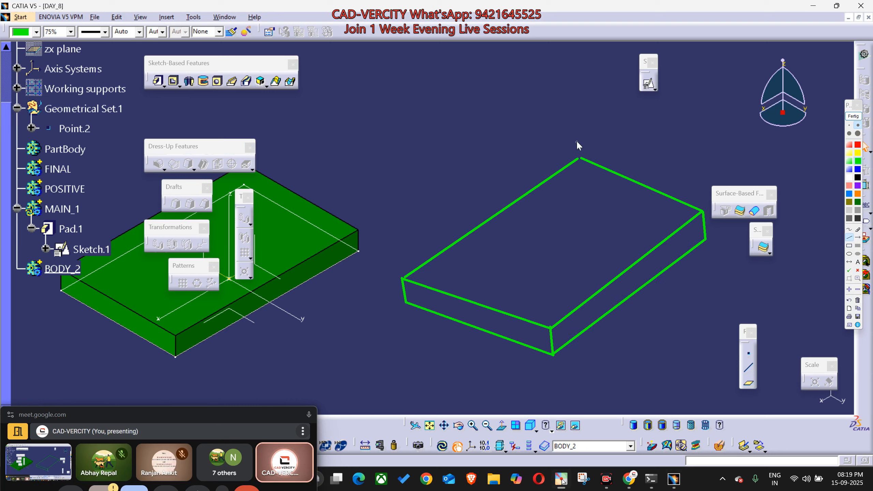
Step: Draw a yellow cylinder standing on the annotated box, using an ellipse for its top and straight lines for its sides
click(849, 255)
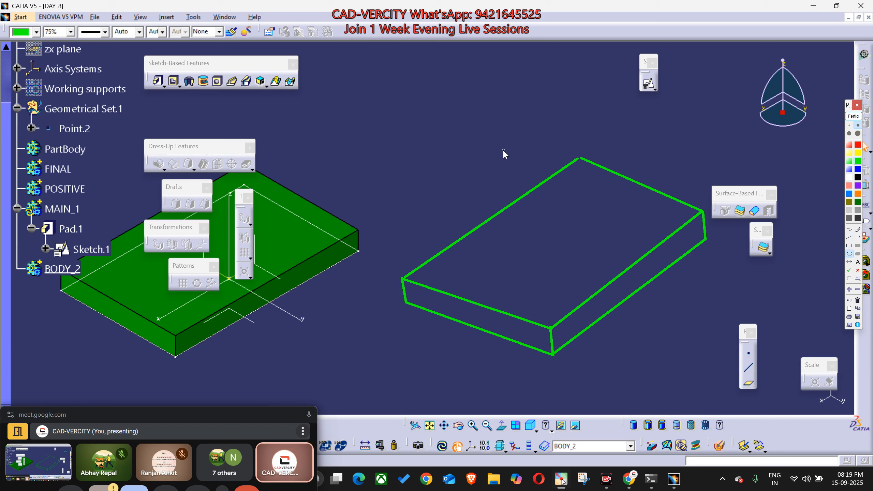
drag(504, 152, 565, 165)
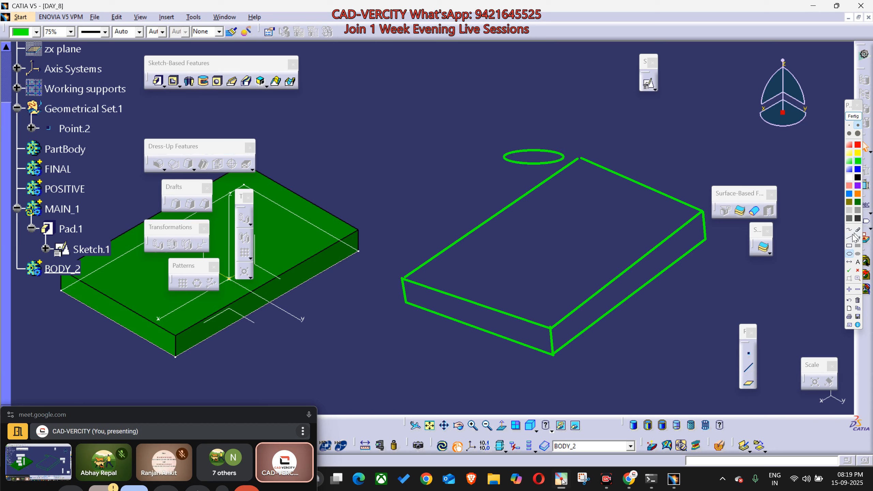
click(849, 253)
drag(503, 150, 566, 165)
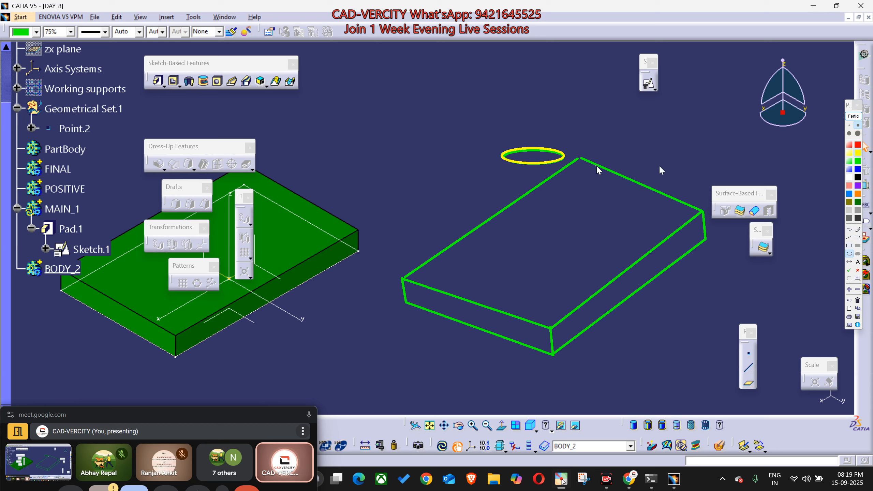
click(849, 237)
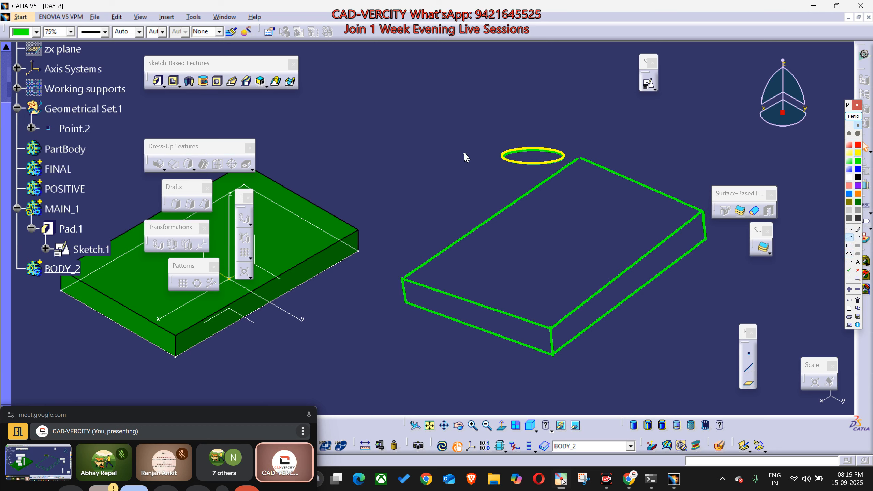
drag(512, 236, 504, 249)
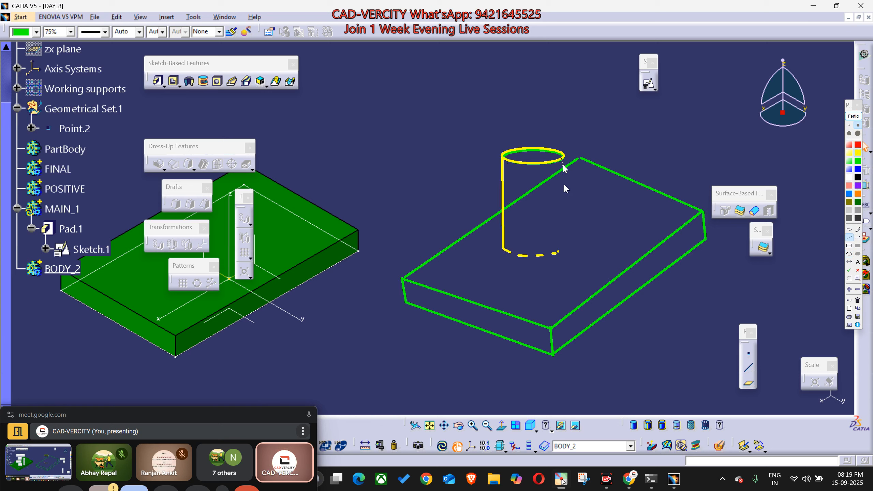
drag(563, 253, 561, 252)
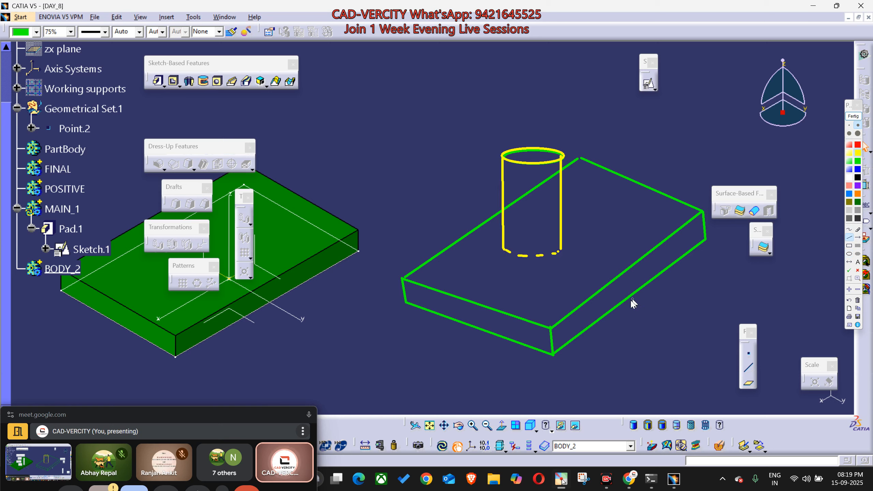
Step: Place check marks on the drawn cylinder and box, then circle both shapes freehand in yellow and add a large tick
click(850, 270)
click(530, 181)
click(623, 219)
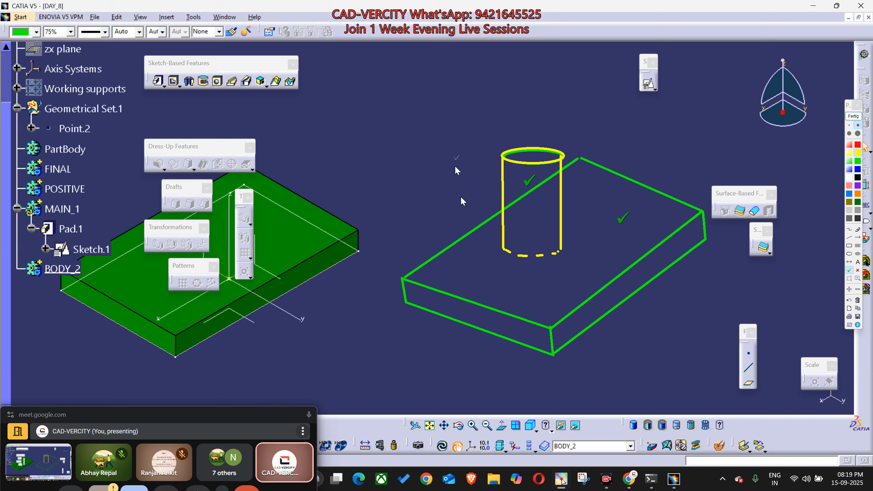
click(849, 230)
mouse_move(624, 146)
mouse_down()
mouse_move(473, 144)
mouse_move(389, 311)
mouse_move(552, 385)
mouse_move(718, 293)
mouse_move(668, 167)
mouse_move(606, 136)
mouse_up()
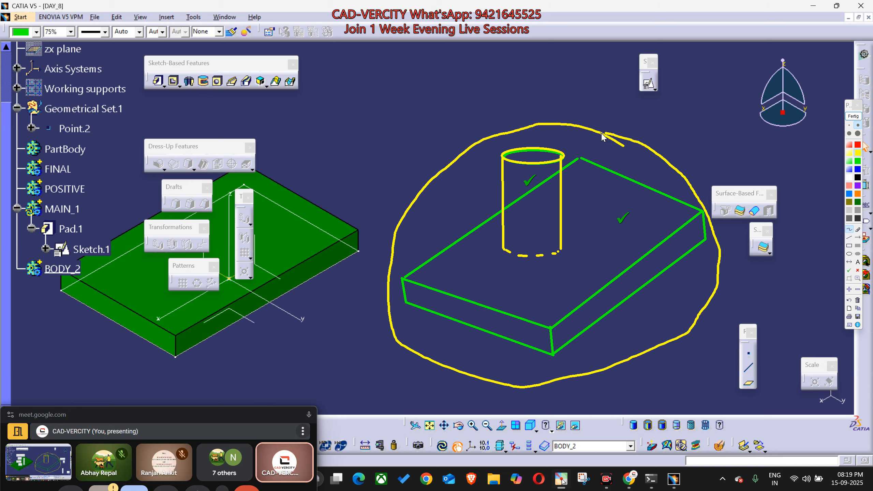
drag(632, 210, 650, 167)
Step: Draw yellow arrows from MAIN_1 to the annotated box and from BODY_2 to the annotated cylinder
click(859, 237)
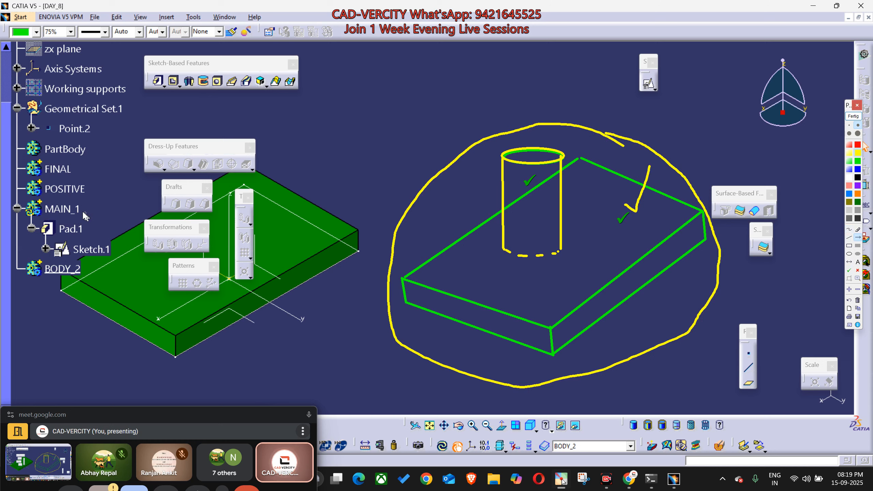
drag(79, 209, 470, 240)
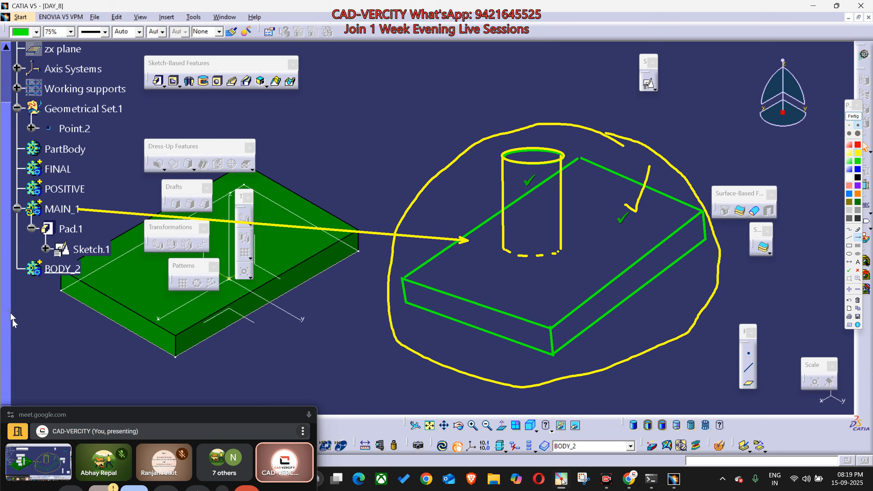
mouse_move(83, 271)
mouse_down()
mouse_move(463, 209)
mouse_move(512, 191)
mouse_up()
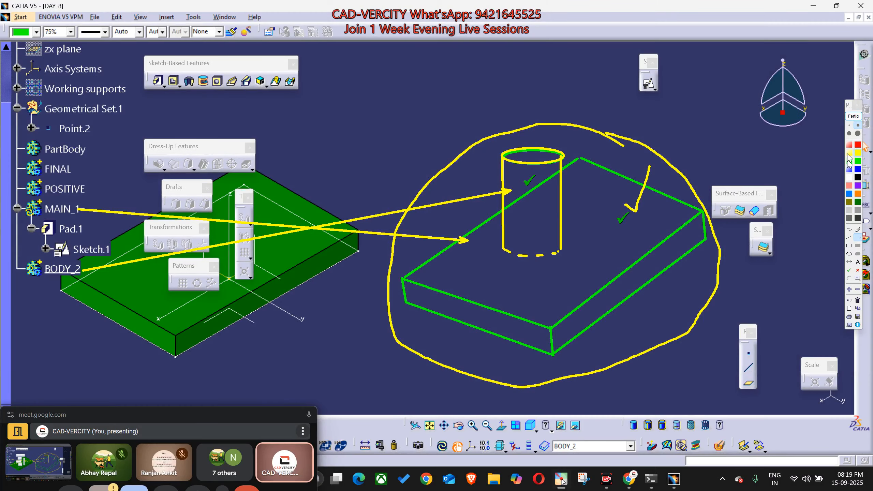
Step: End the annotation, switch to WhatsApp and send the copied screenshot to the CAD-VERCITY ADVANCED group
click(854, 116)
mouse_move(628, 486)
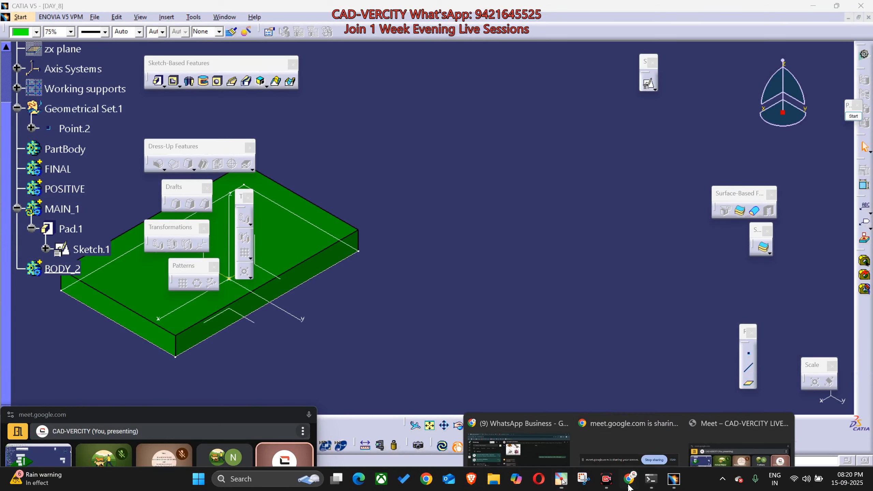
click(517, 446)
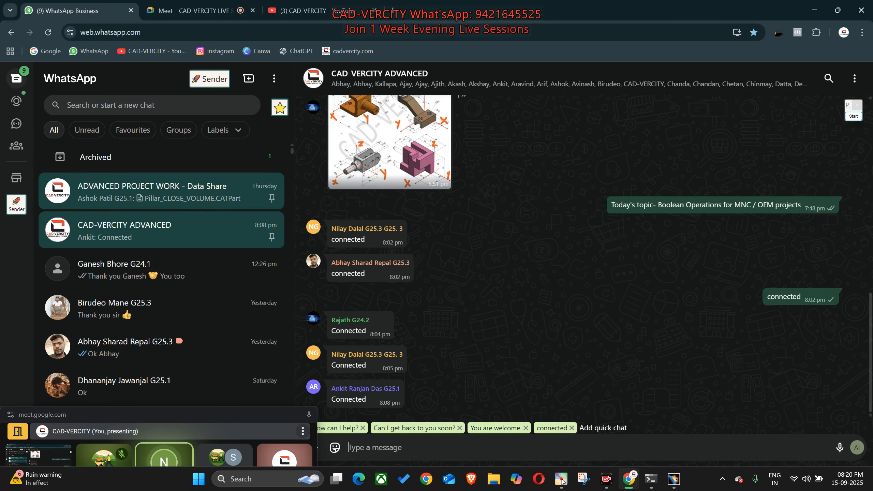
key(ctrl+v)
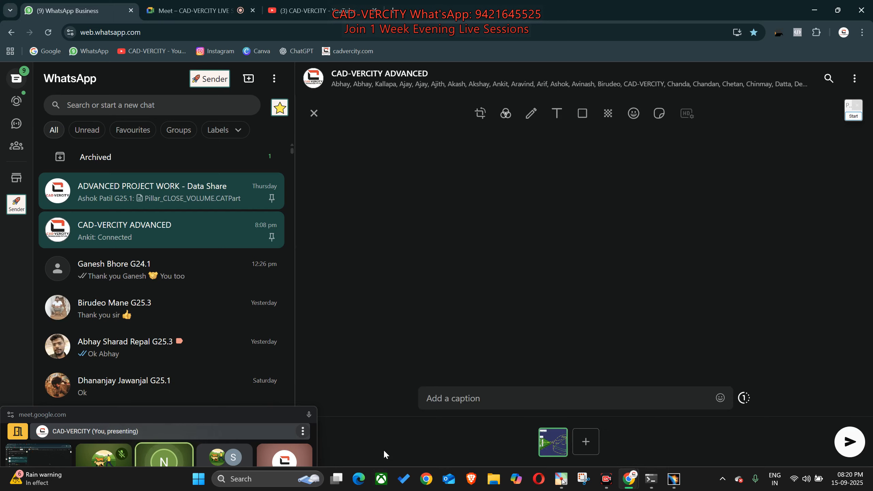
key(Return)
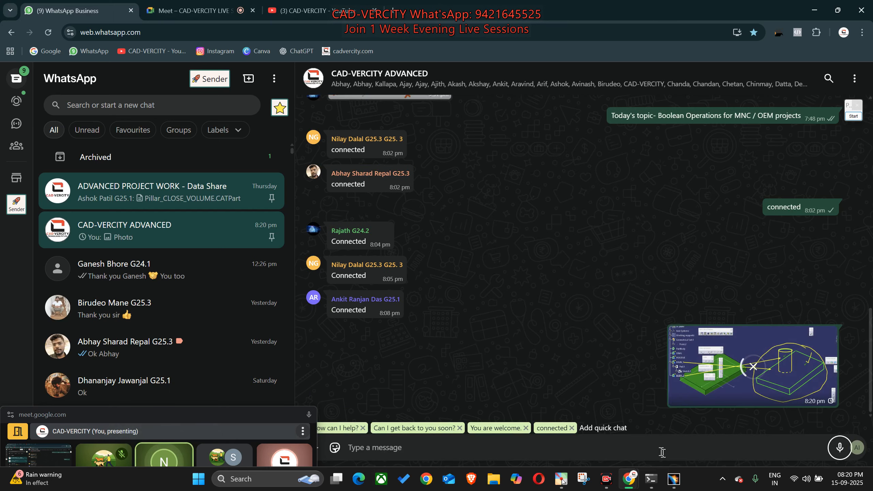
Step: Switch back to CATIA and create a positioned sketch in BODY_2 on the axis system's XY plane with H and V reversed
click(673, 480)
middle_drag(396, 304, 650, 312)
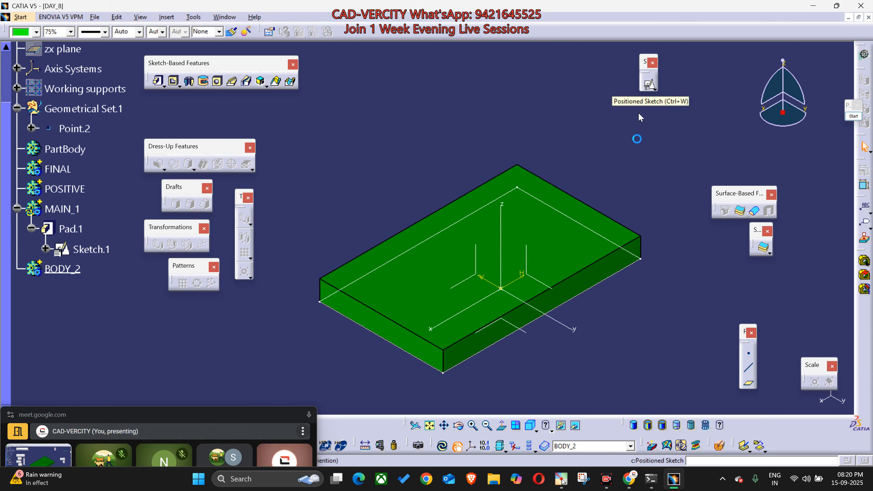
click(649, 84)
click(525, 332)
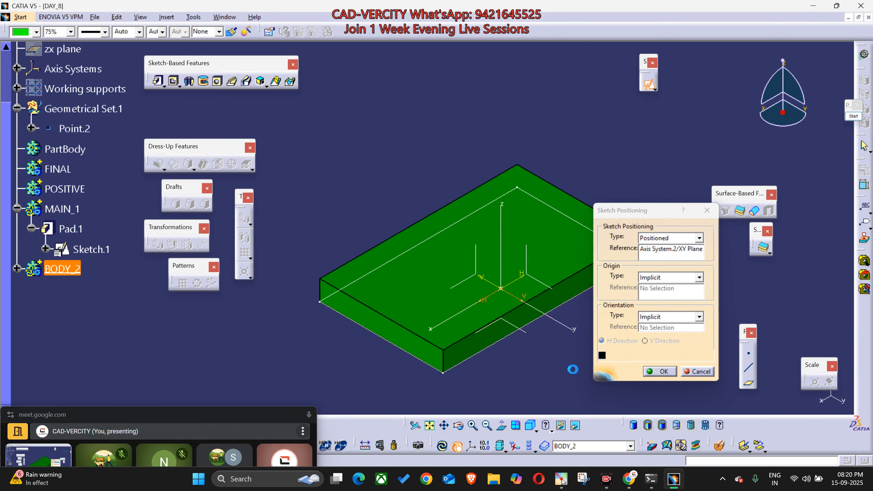
mouse_move(577, 344)
middle_down()
mouse_move(472, 373)
mouse_move(403, 326)
mouse_move(364, 277)
mouse_move(413, 309)
middle_up()
click(621, 356)
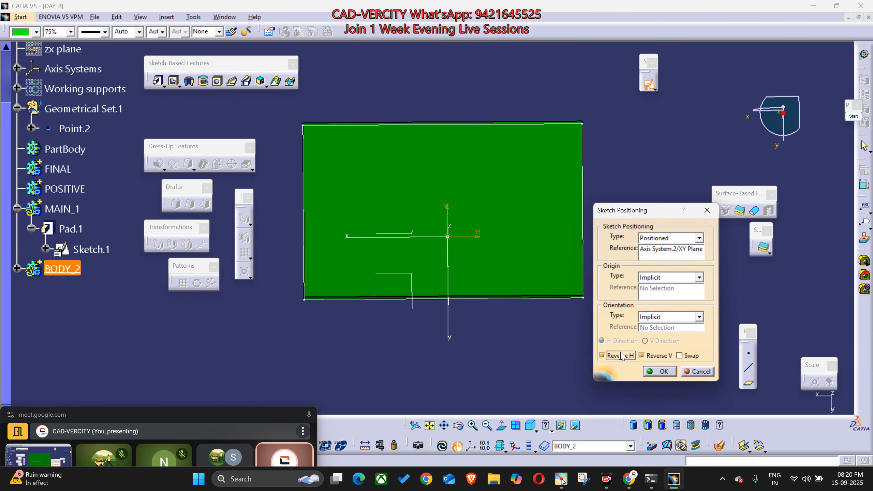
click(659, 371)
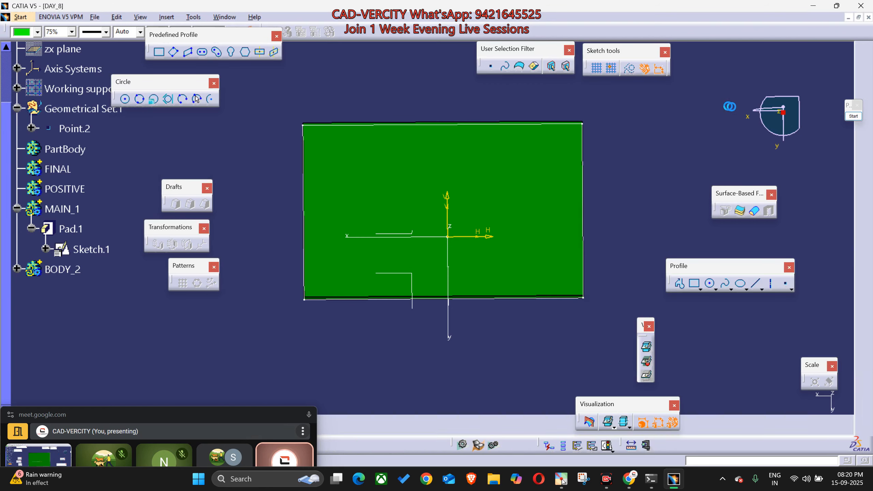
Step: Sketch a circle in the upper-left area of the plate outline and exit the sketch
click(710, 287)
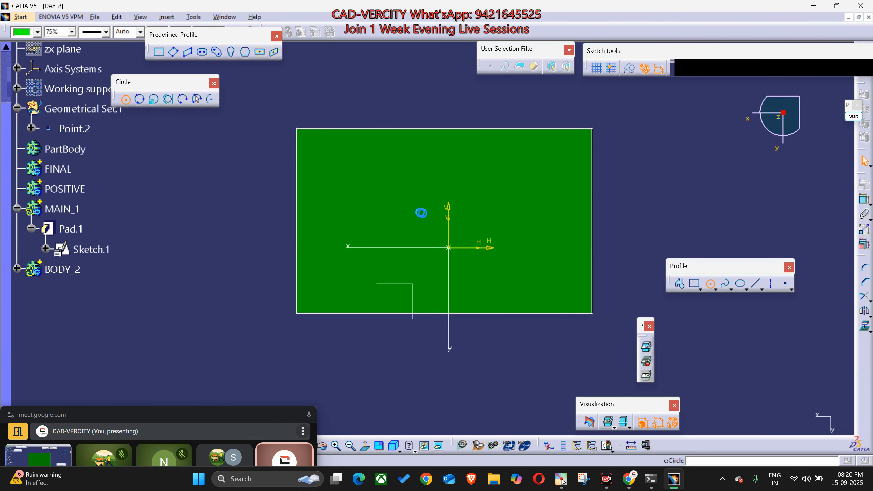
click(390, 203)
click(395, 173)
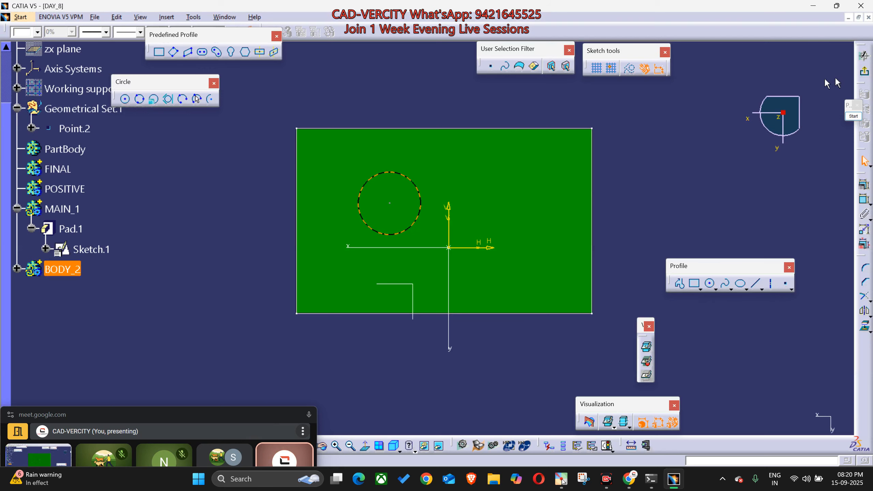
click(865, 55)
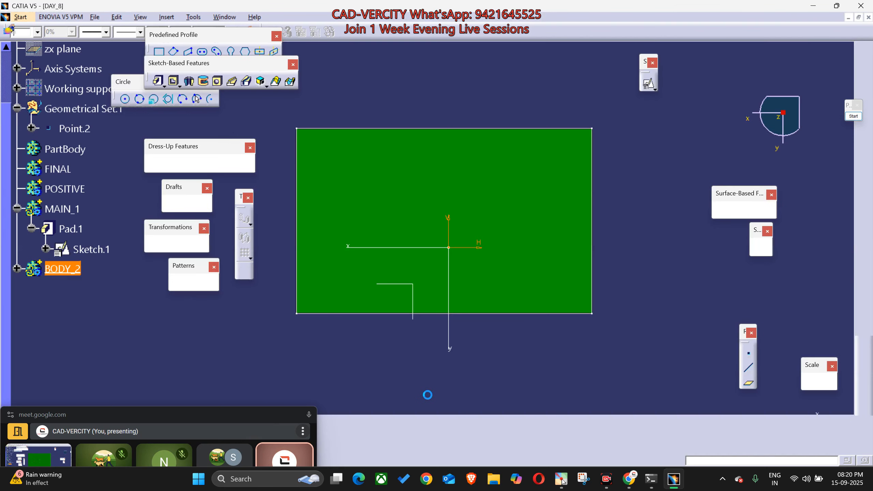
Step: Pad the circle sketch in BODY_2 upward to a length of 123 mm
middle_drag(390, 384, 586, 255)
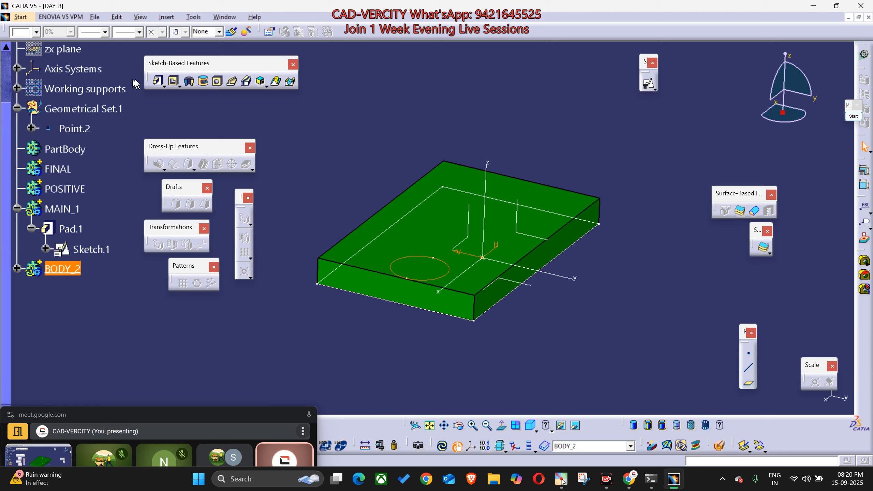
click(158, 81)
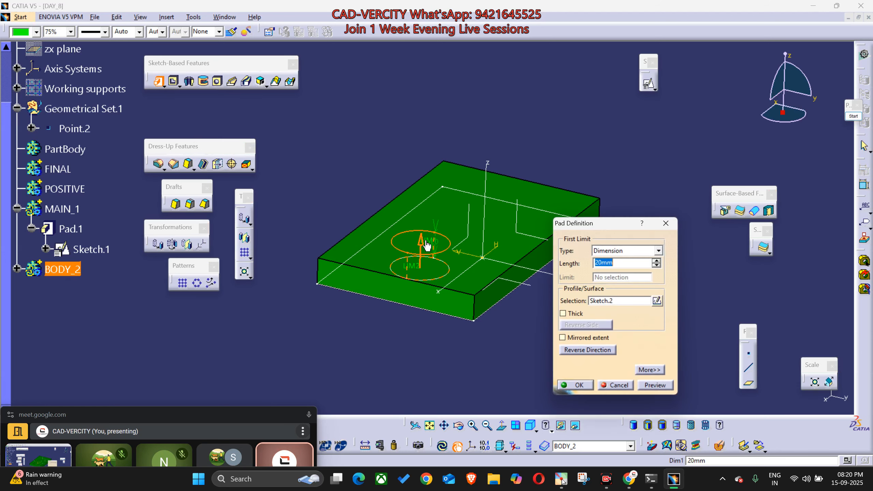
drag(427, 246, 414, 115)
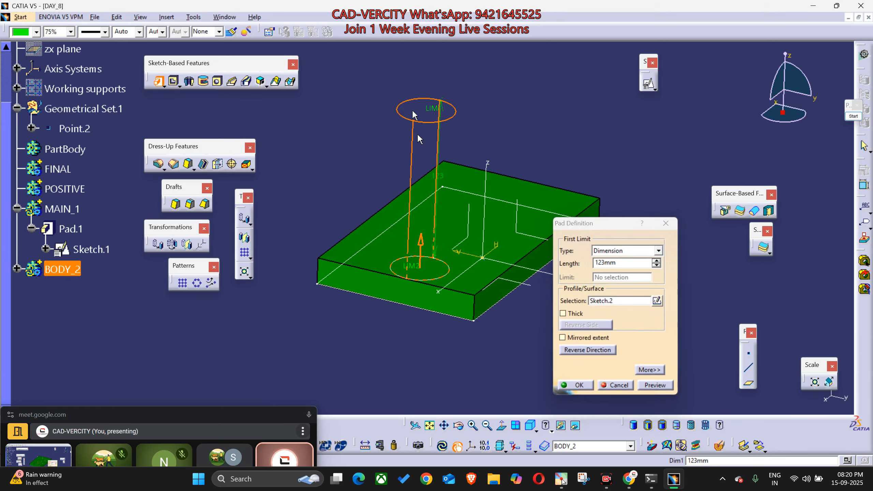
click(581, 388)
middle_drag(522, 256, 481, 254)
Step: Expand BODY_2 in the tree and set the body's fill color to yellow
click(17, 268)
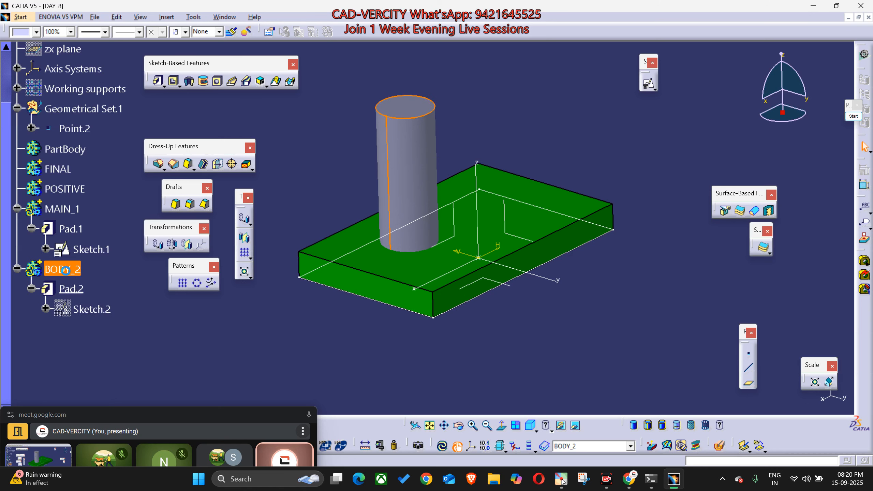
click(36, 33)
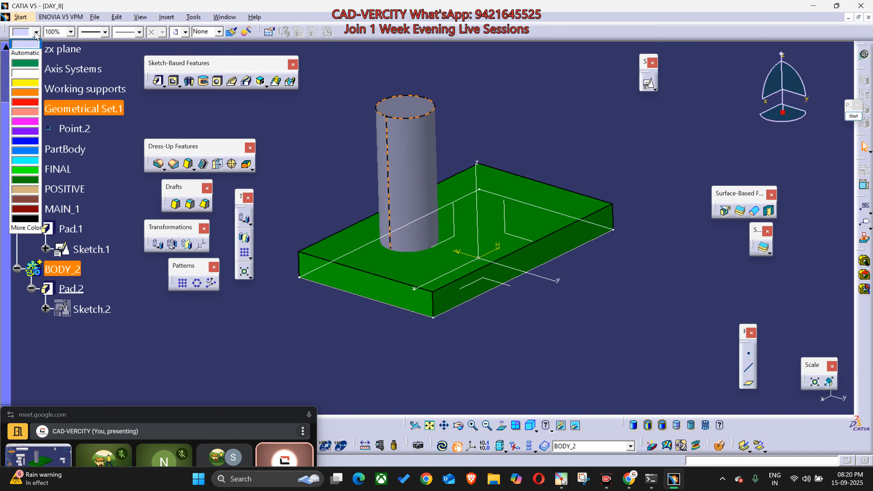
click(126, 320)
right_click(322, 35)
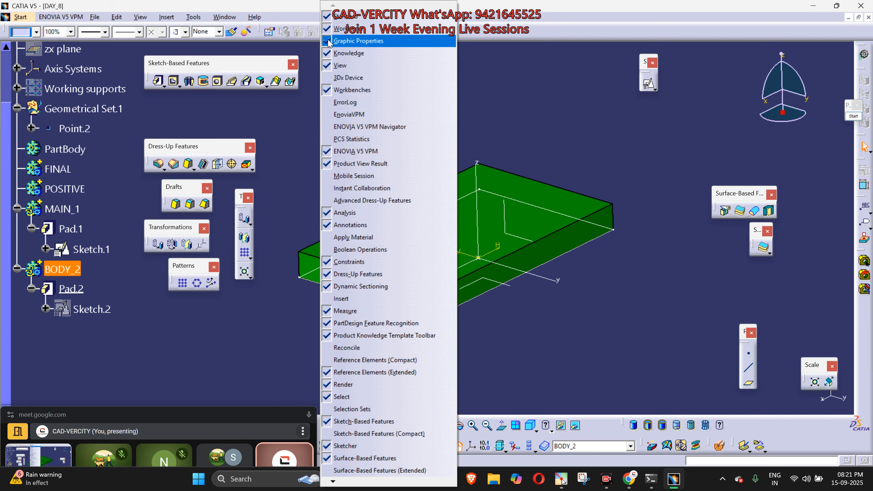
click(94, 371)
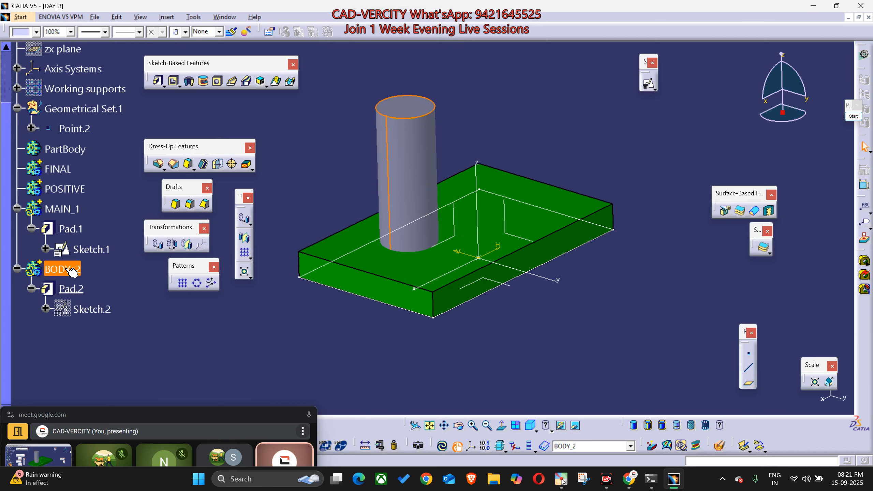
click(33, 43)
click(36, 32)
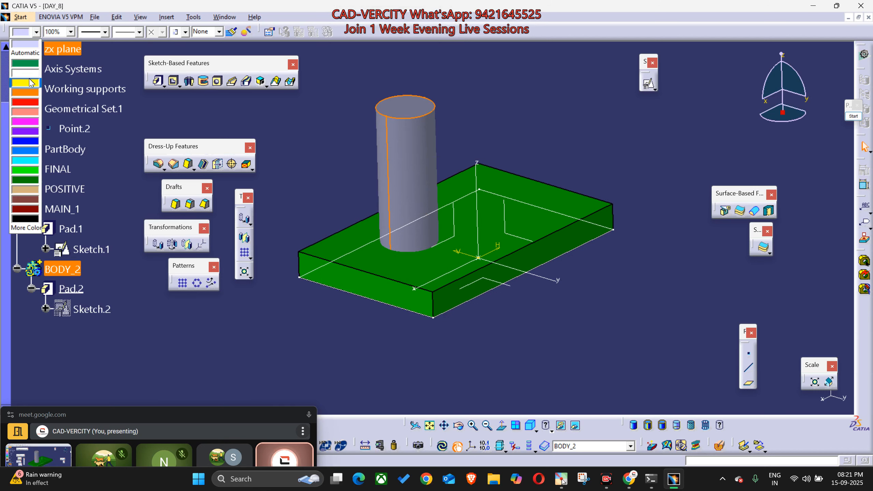
click(29, 80)
click(277, 357)
Step: Examine the plate and cylinder in the model and go through the FINAL, POSITIVE, MAIN_1 and BODY_2 bodies in the tree
middle_drag(400, 323, 411, 374)
scroll(416, 373, up, 1)
click(504, 308)
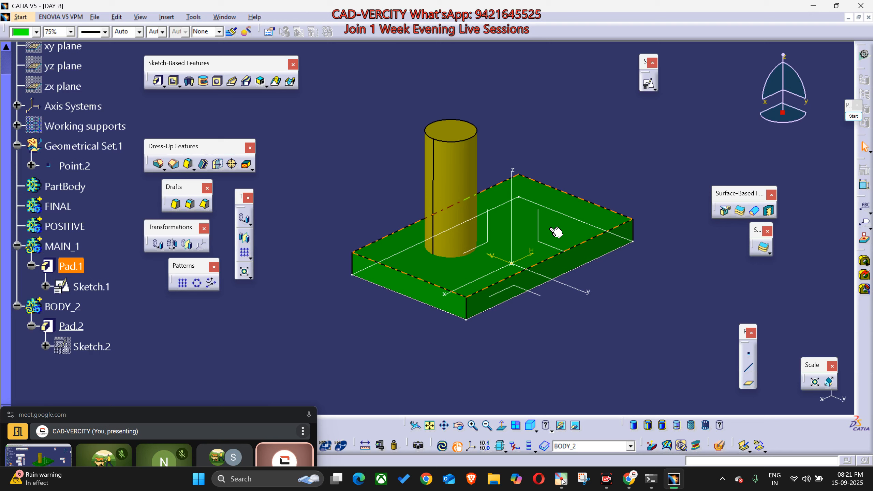
middle_drag(605, 375, 564, 392)
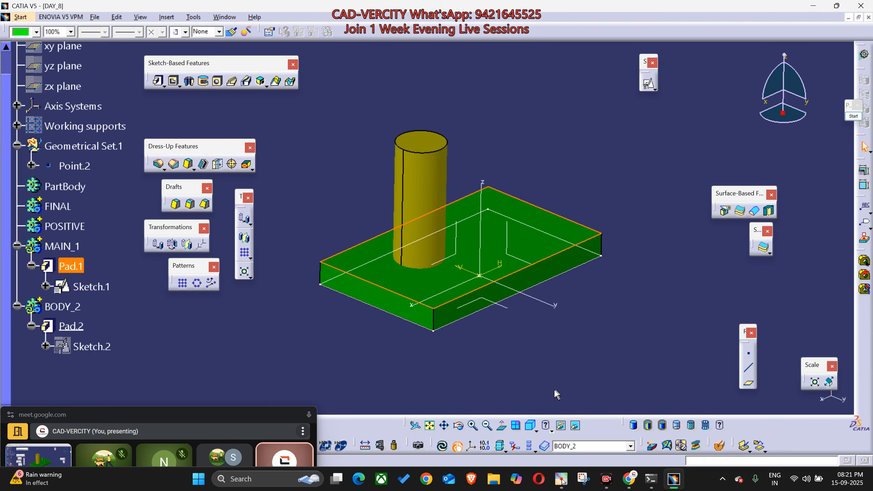
click(397, 378)
middle_drag(469, 372, 444, 364)
right_click(62, 223)
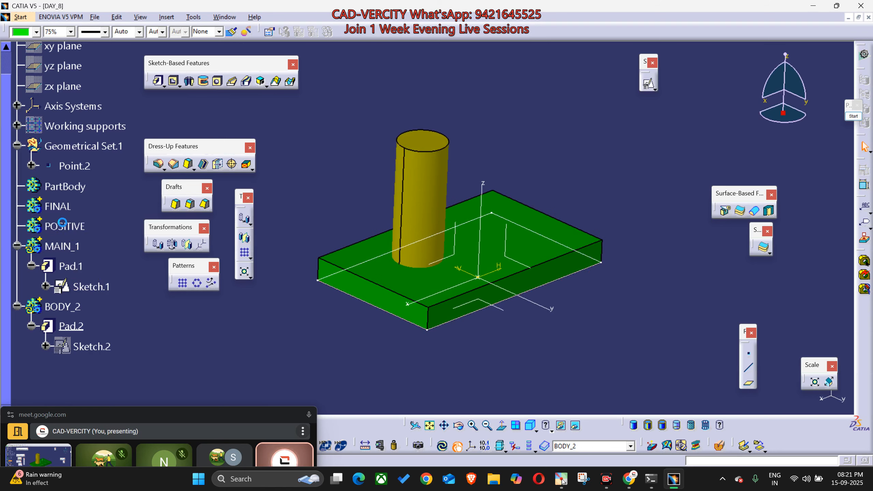
ctrl+click(65, 208)
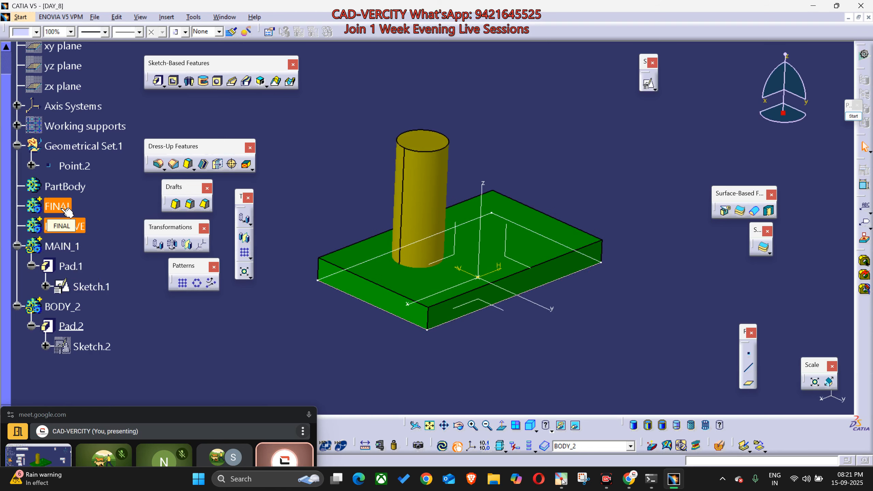
click(62, 209)
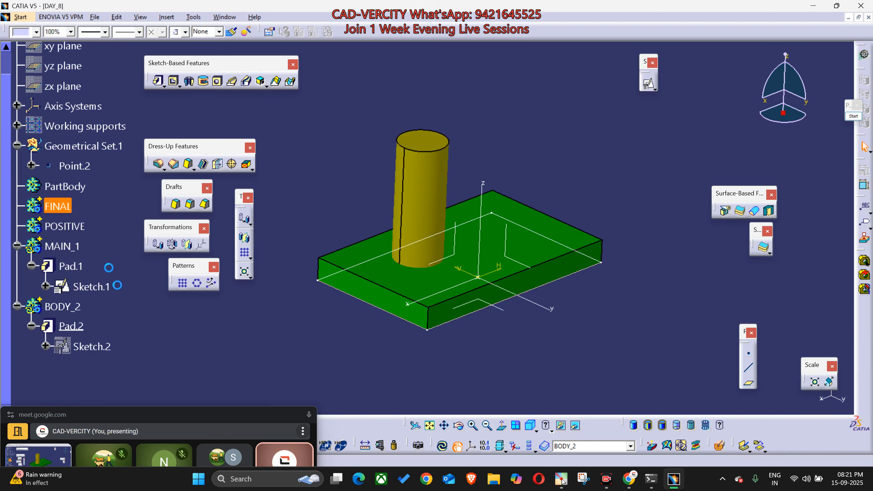
click(74, 227)
ctrl+click(70, 248)
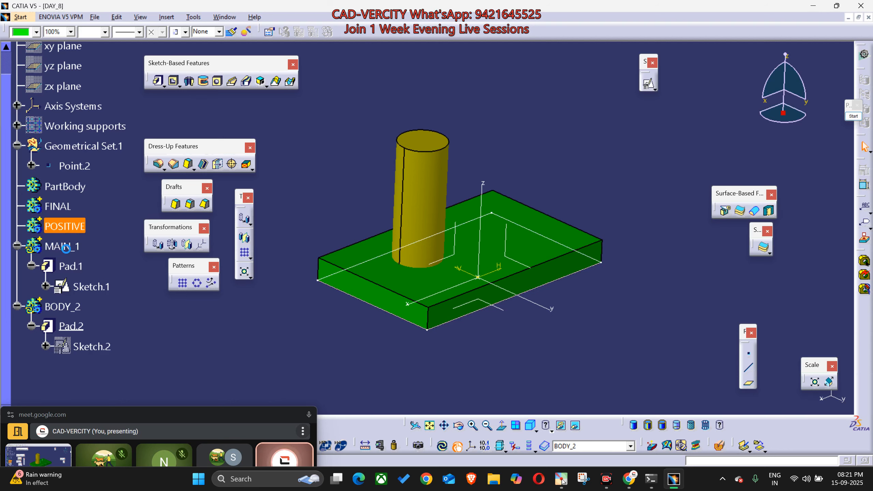
click(71, 250)
ctrl+click(79, 288)
click(73, 307)
click(127, 319)
Step: Define POSITIVE as the in-work object, add MAIN_1 to it with the Boolean Add operation and expand POSITIVE in the tree
right_click(64, 228)
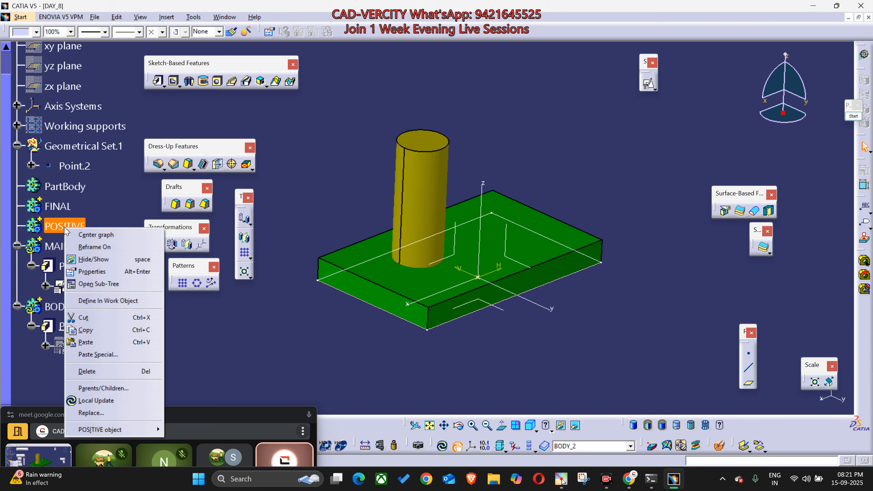
click(87, 301)
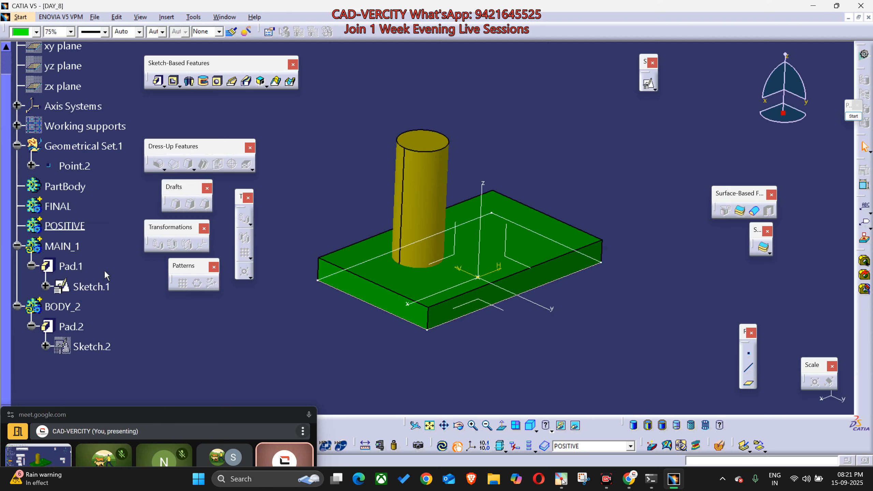
click(62, 246)
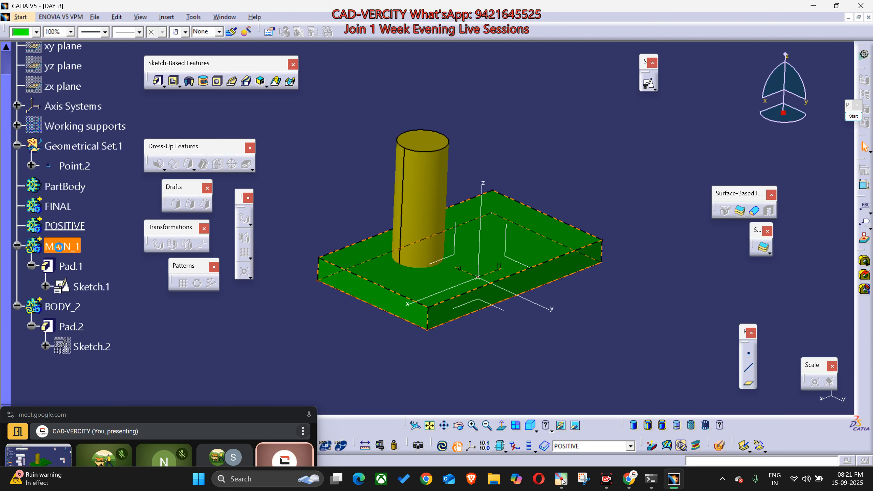
right_click(60, 252)
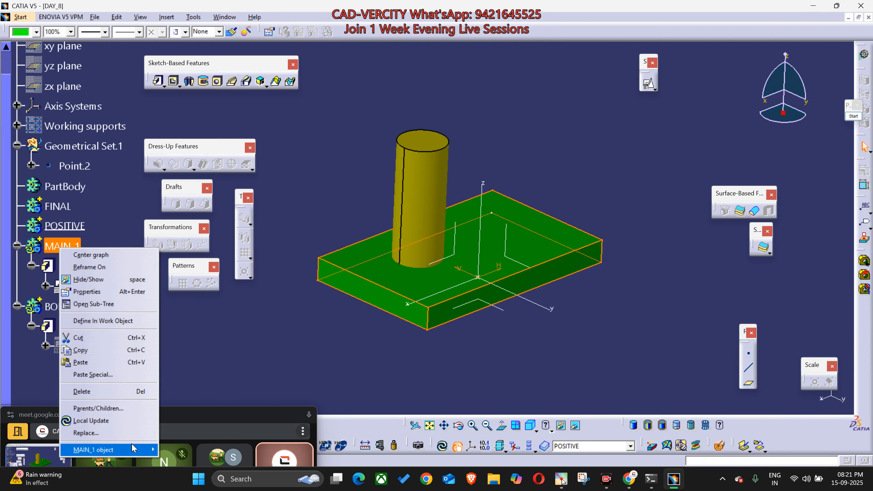
mouse_move(136, 450)
click(178, 325)
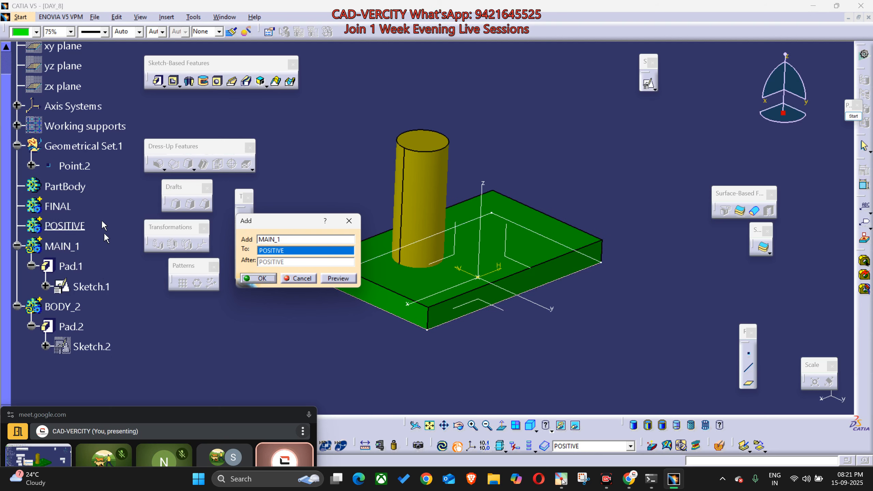
click(258, 278)
click(17, 226)
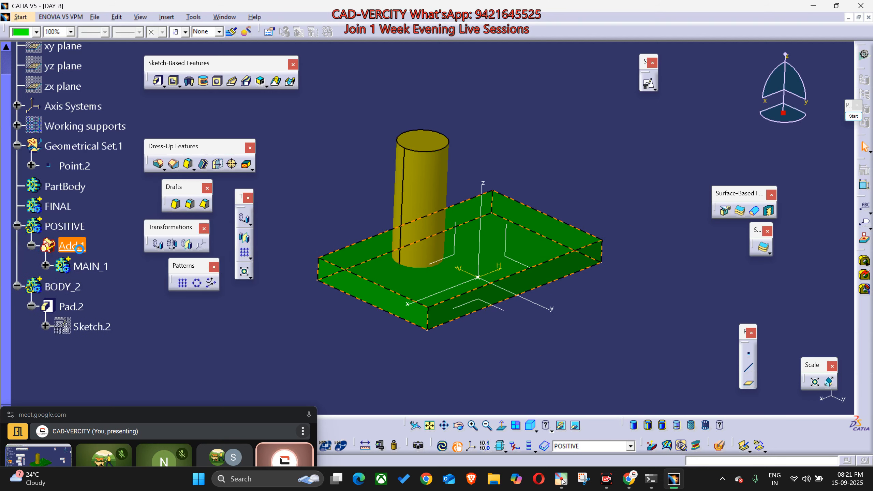
click(90, 265)
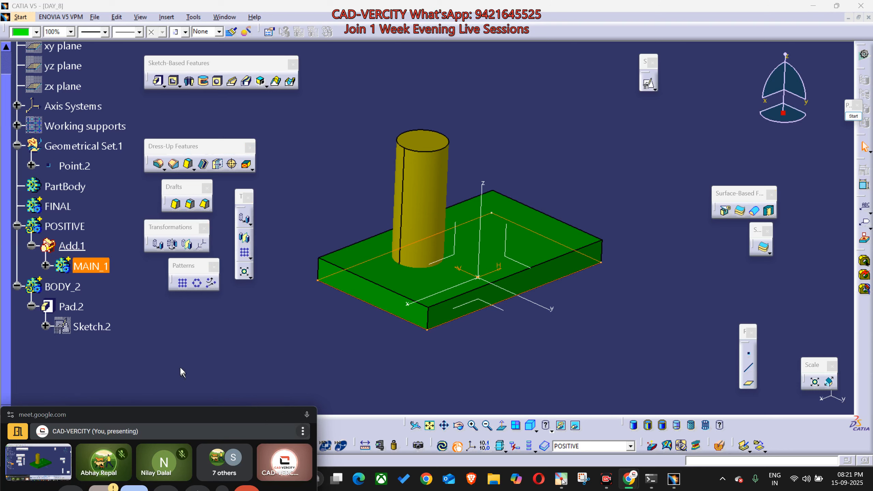
Step: Define the POSITIVE body as the in-work object in place of its Add feature
click(84, 227)
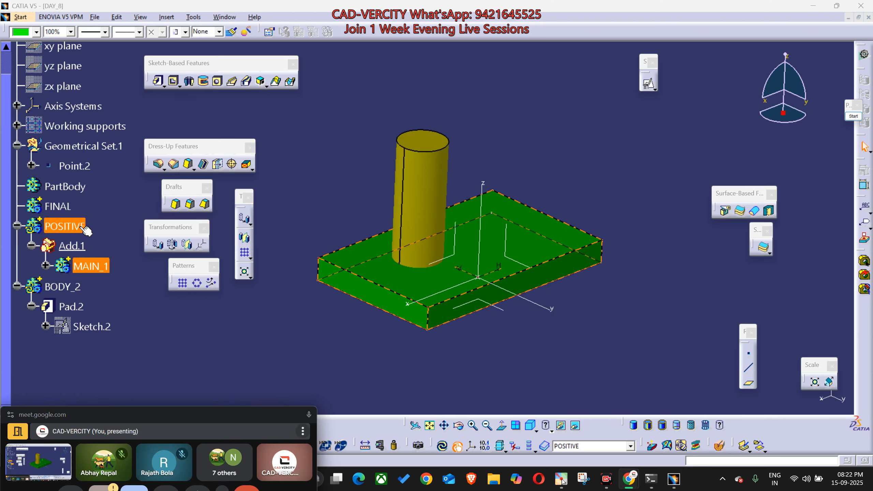
right_click(81, 228)
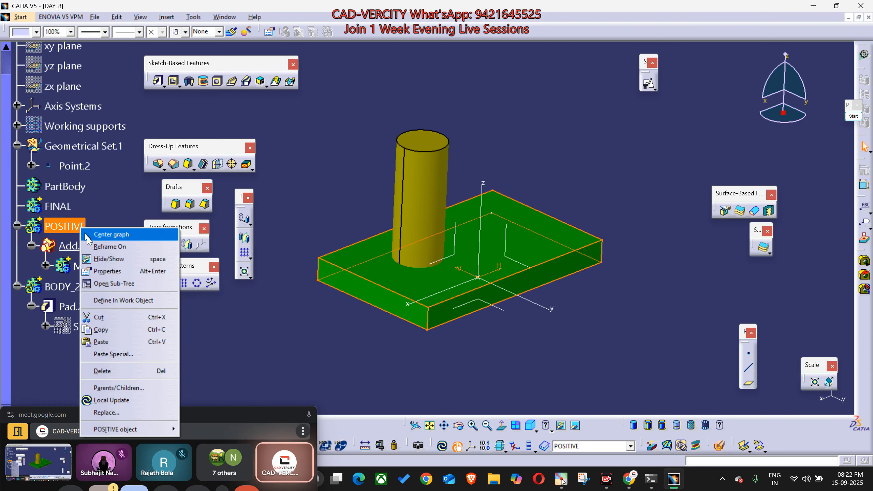
click(124, 300)
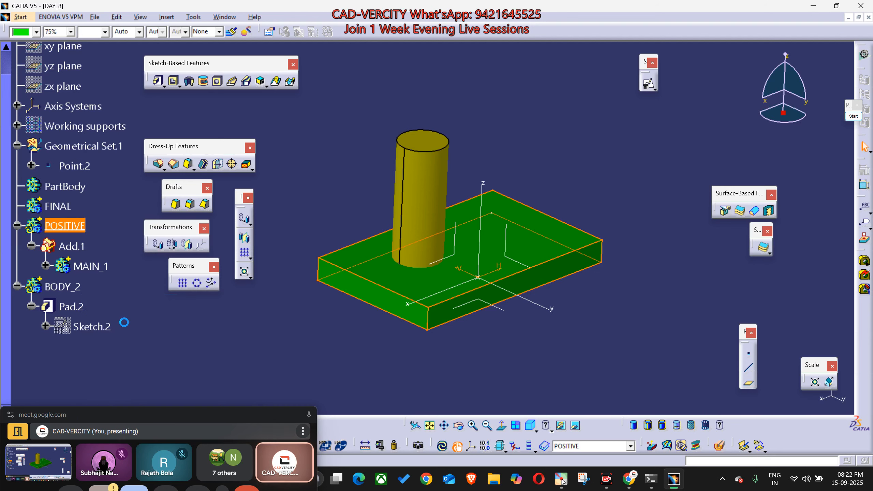
Step: Switch to WhatsApp, view the annotated screenshot of the plate and cylinder, and switch back to CATIA
mouse_move(636, 479)
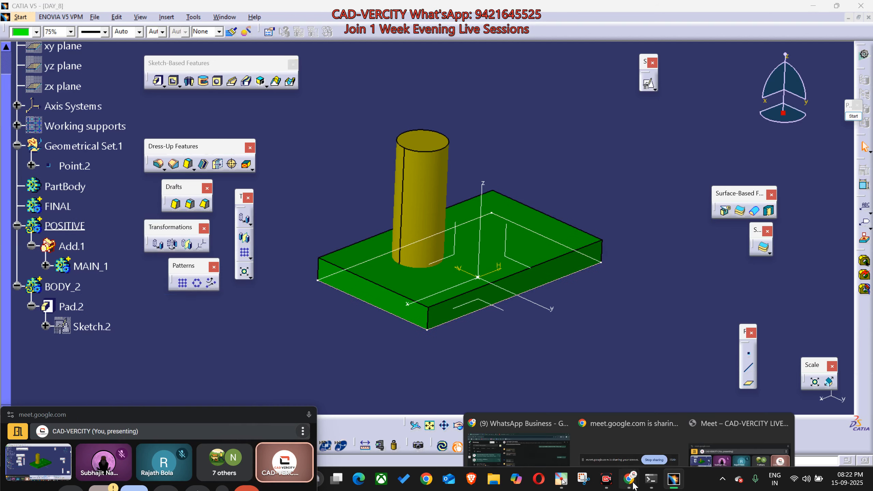
click(519, 423)
click(734, 368)
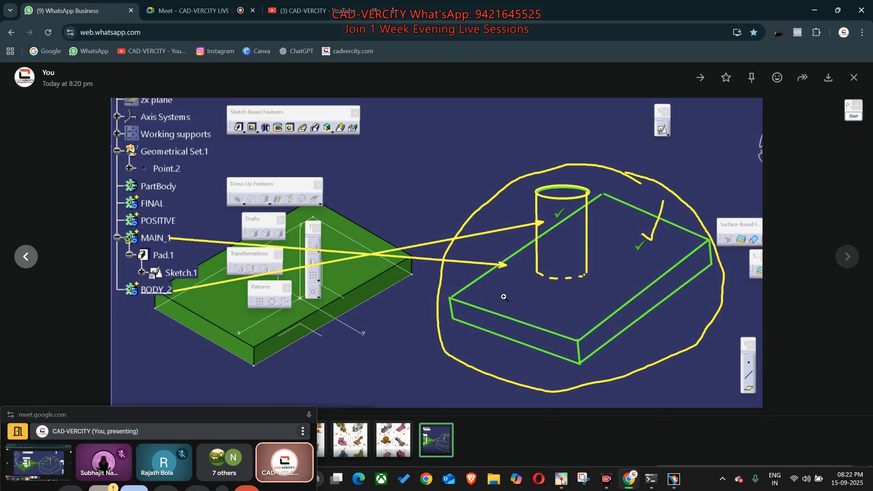
click(674, 480)
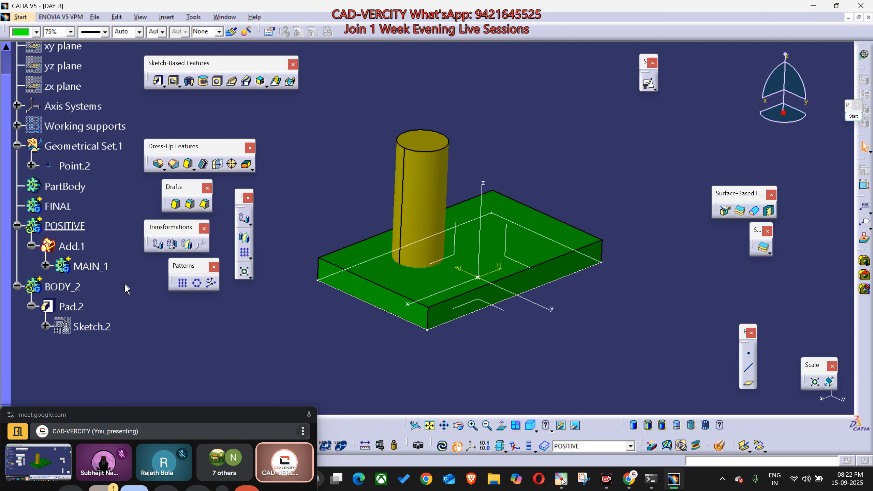
Step: Define POSITIVE as the in-work object again and clear the selection
right_click(78, 233)
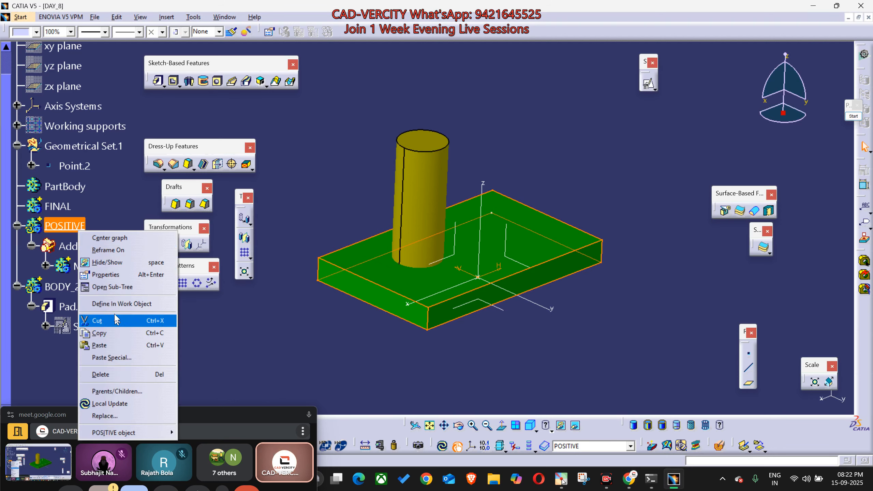
click(117, 303)
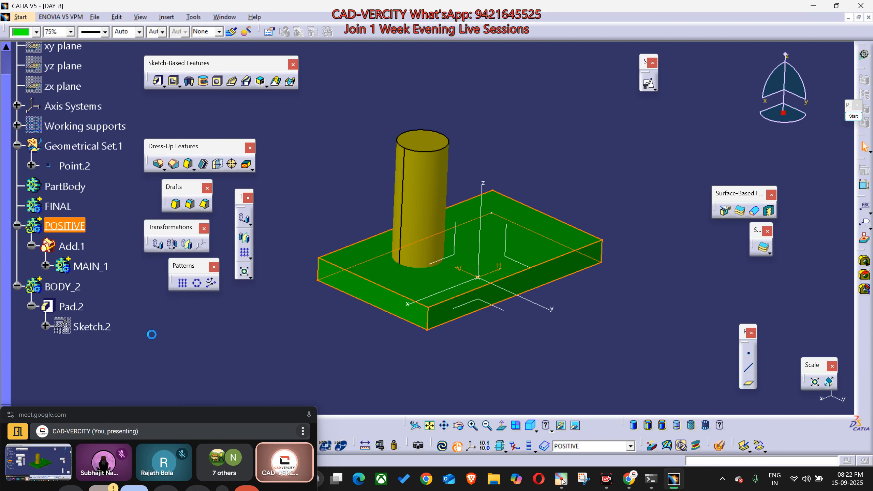
click(146, 321)
Step: Review the Boolean operations available for BODY_2 without applying one
click(76, 287)
right_click(76, 289)
mouse_move(103, 282)
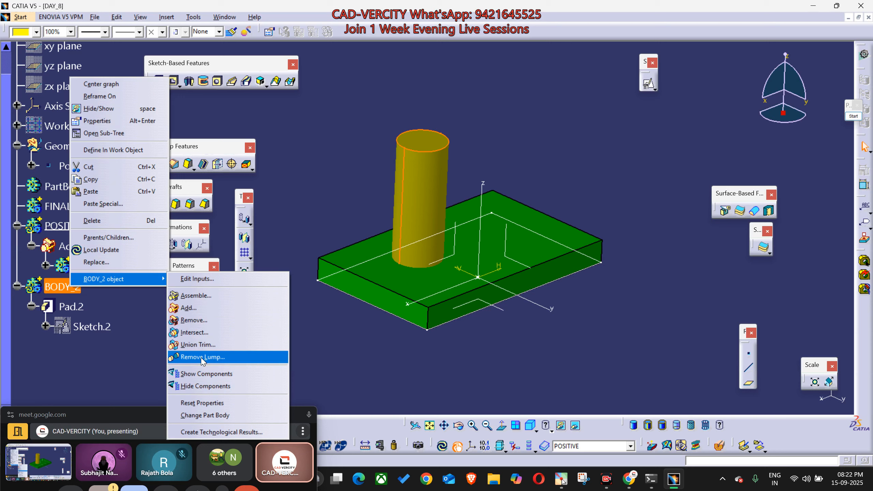
click(117, 393)
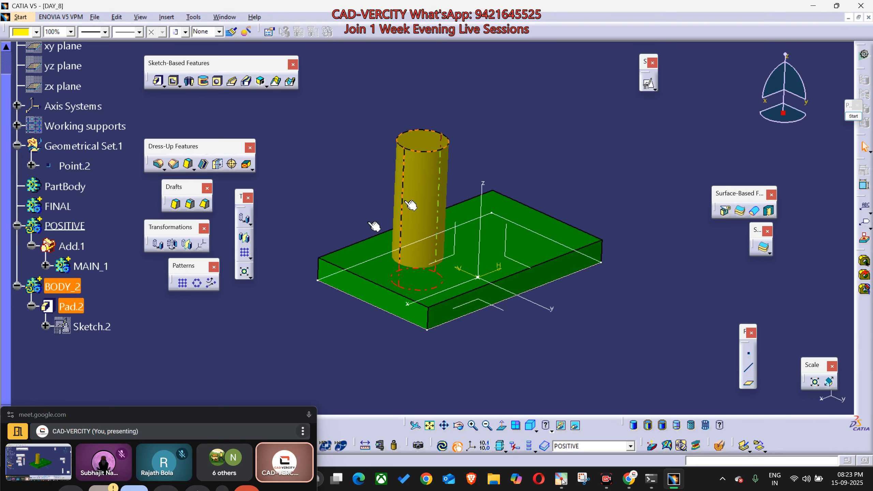
Step: Compare the yellow cylinder with the green plate by highlighting each in the model
middle_drag(300, 241, 374, 188)
click(427, 177)
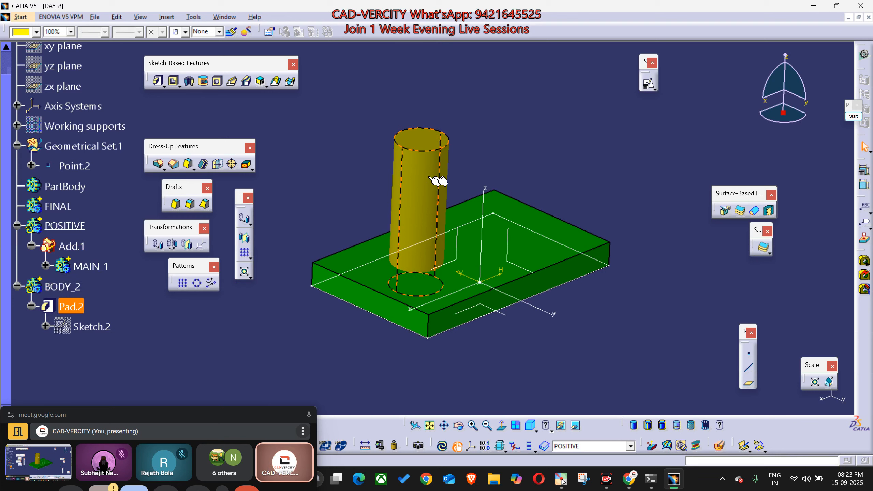
click(512, 220)
click(430, 179)
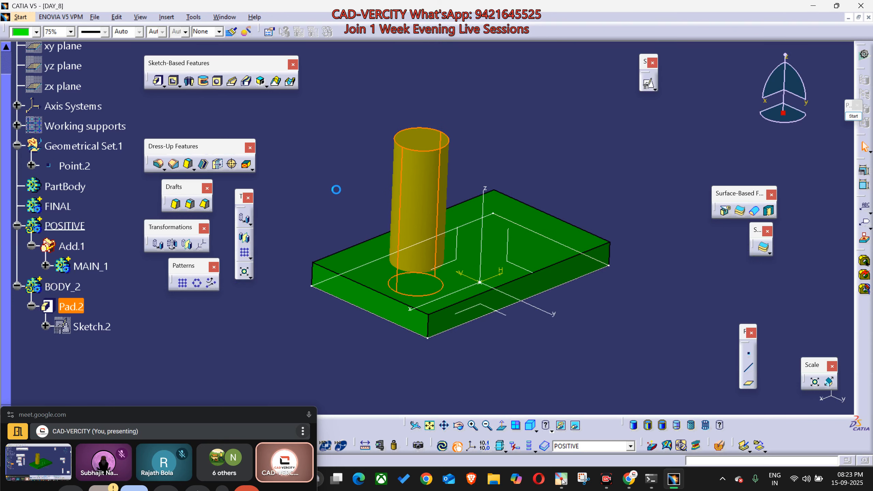
click(336, 190)
click(414, 176)
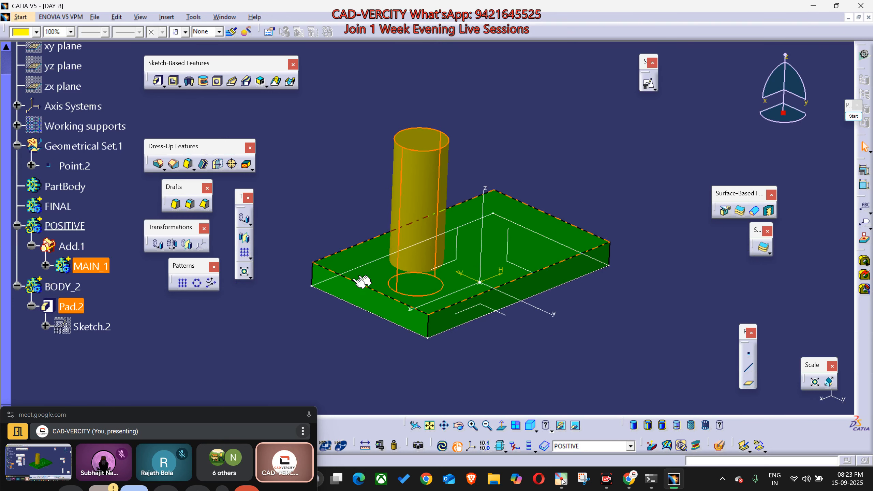
Step: Rename the BODY_2 body as CYLINDER_BODY_2
right_click(68, 288)
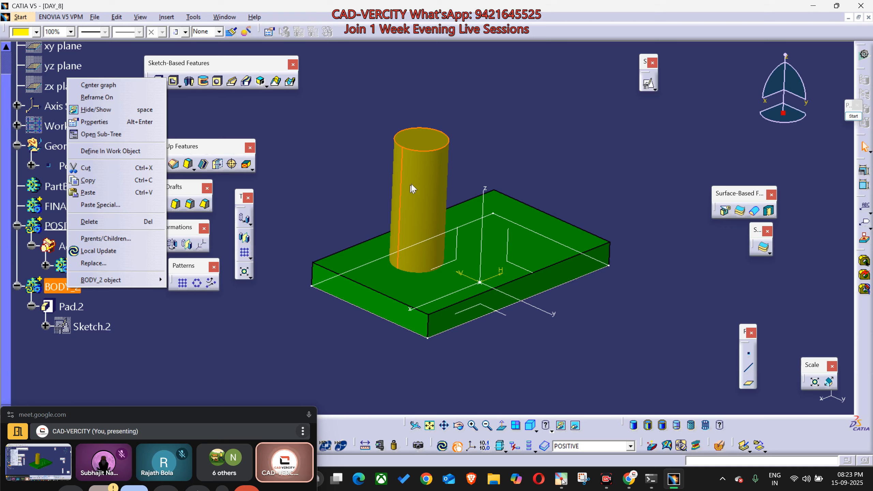
click(119, 290)
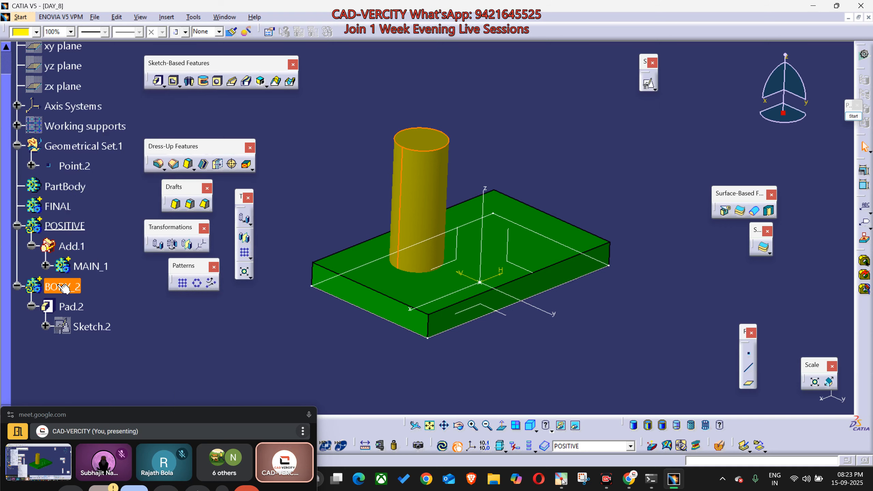
right_click(87, 287)
click(137, 287)
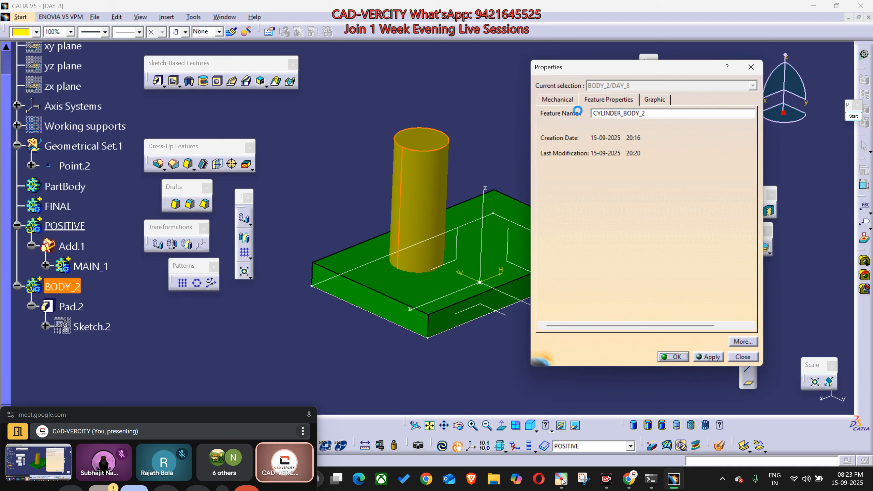
click(90, 267)
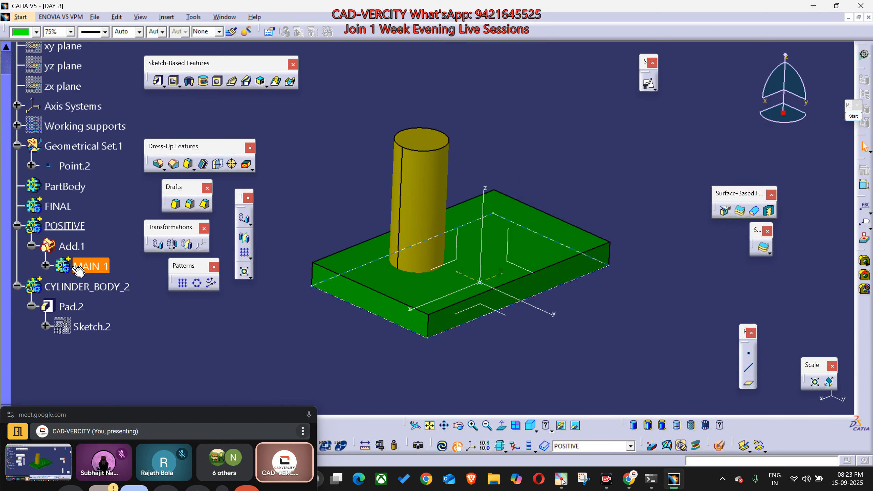
Step: Add CYLINDER_BODY_2 to the POSITIVE body after Add.1 with the Add Boolean operation
right_click(81, 286)
mouse_move(145, 280)
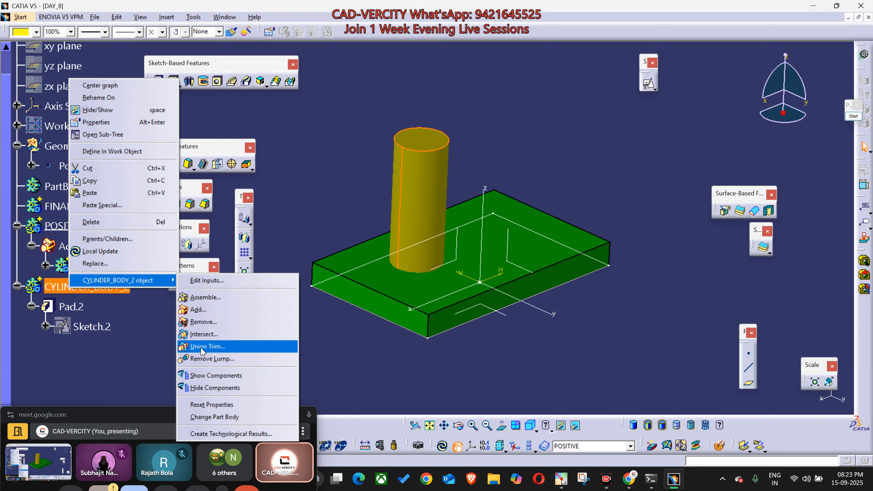
click(101, 343)
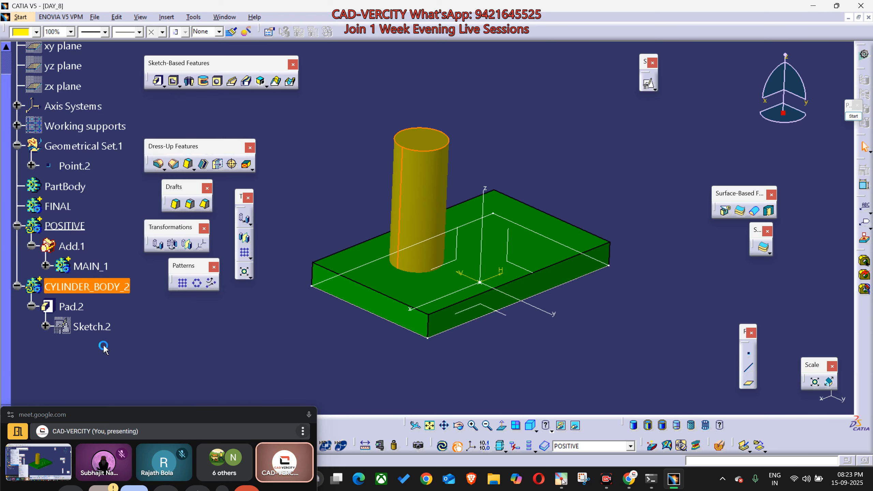
right_click(83, 287)
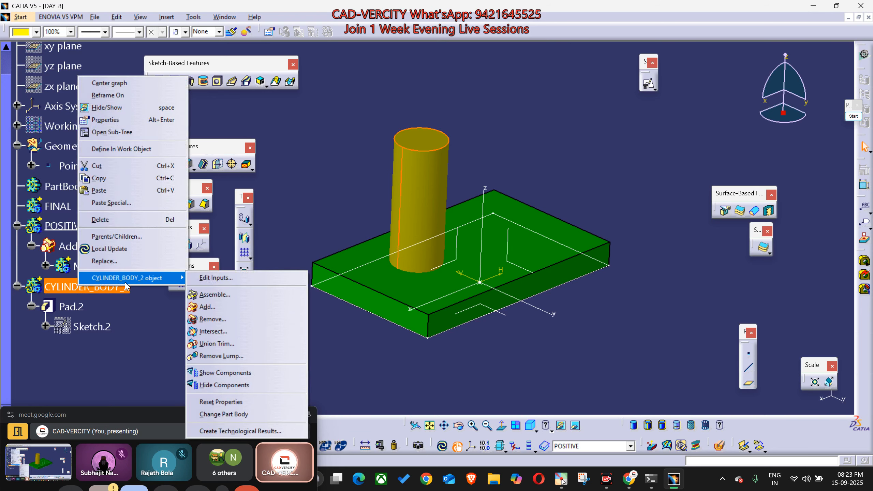
click(220, 308)
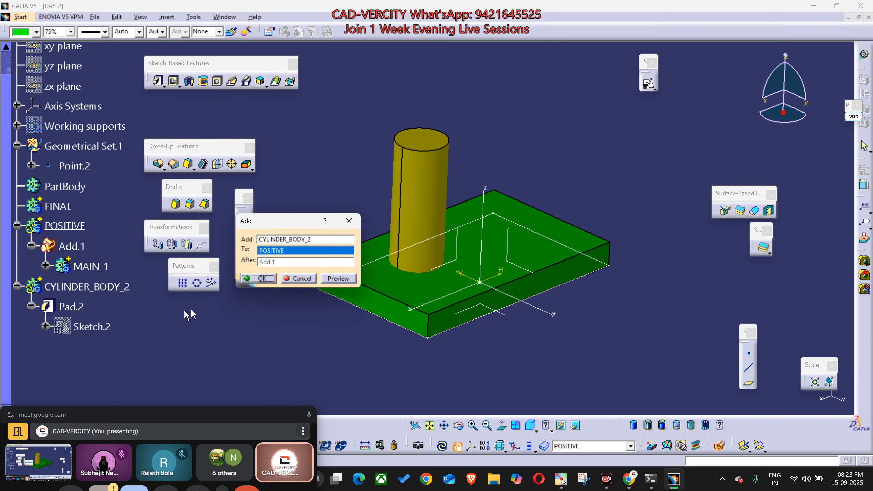
click(259, 279)
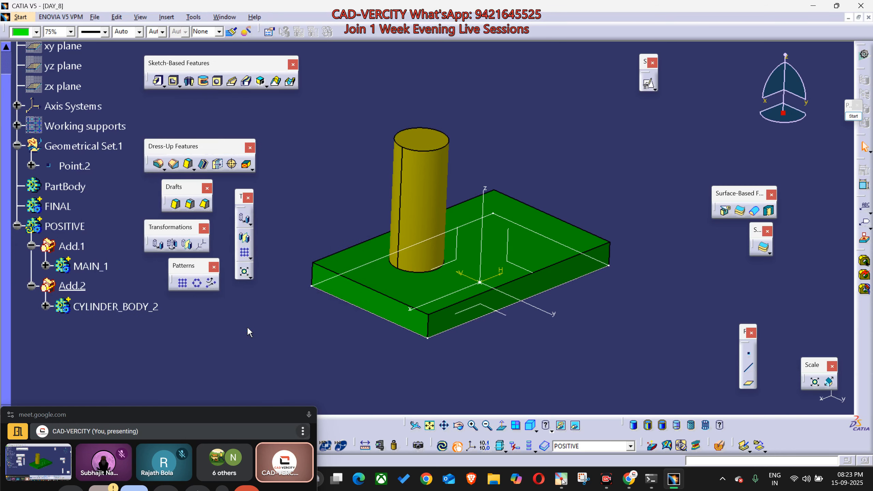
Step: Examine the combined POSITIVE body from several angles and highlight its cylinder and plate separately
click(91, 231)
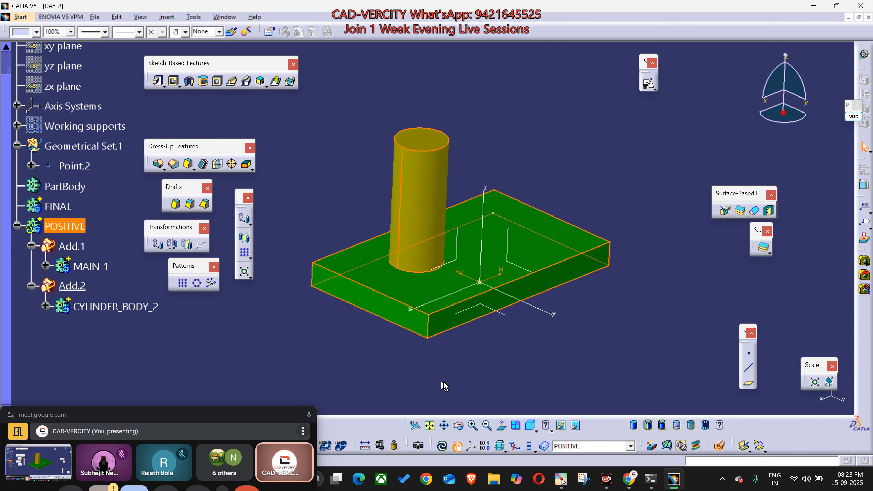
mouse_move(451, 369)
middle_down()
mouse_move(468, 329)
mouse_move(416, 201)
mouse_move(479, 374)
mouse_move(473, 365)
mouse_move(511, 377)
mouse_move(497, 340)
mouse_move(468, 348)
mouse_move(461, 365)
middle_up()
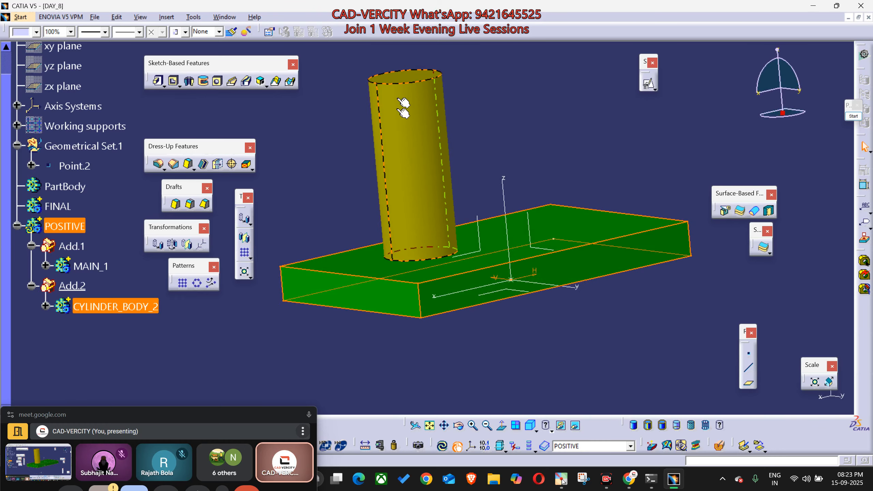
middle_drag(514, 346, 522, 369)
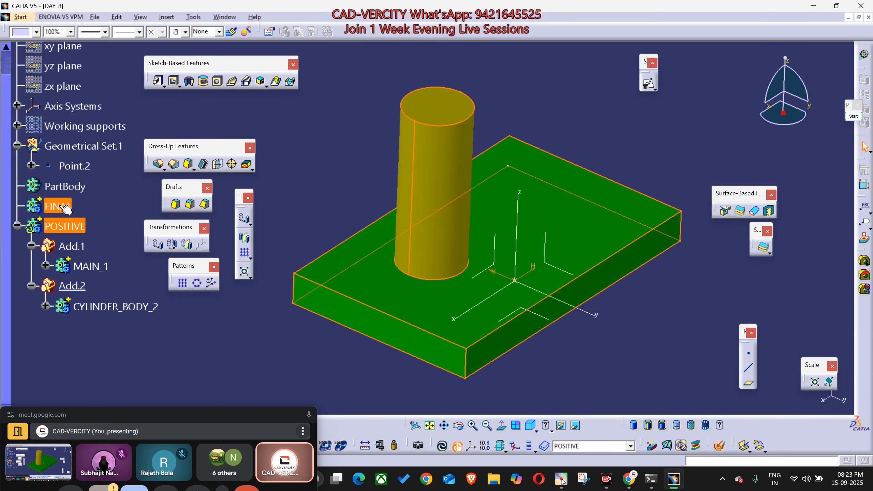
middle_drag(285, 358, 321, 276)
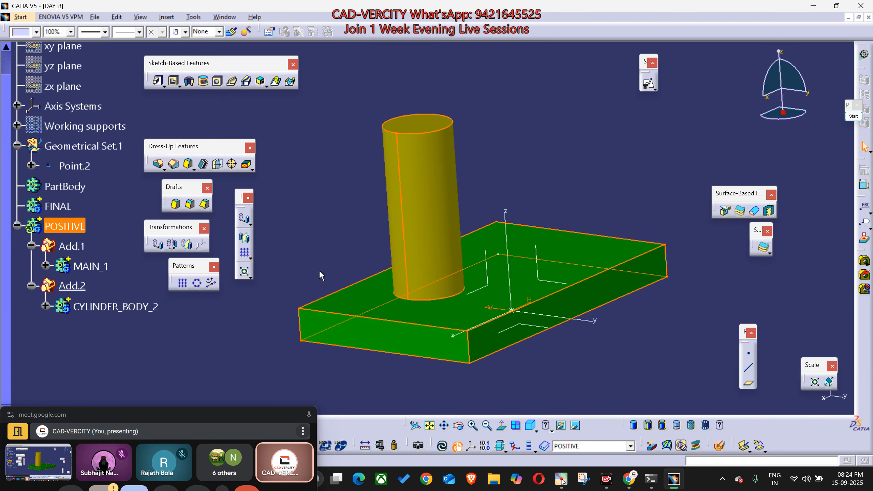
click(423, 193)
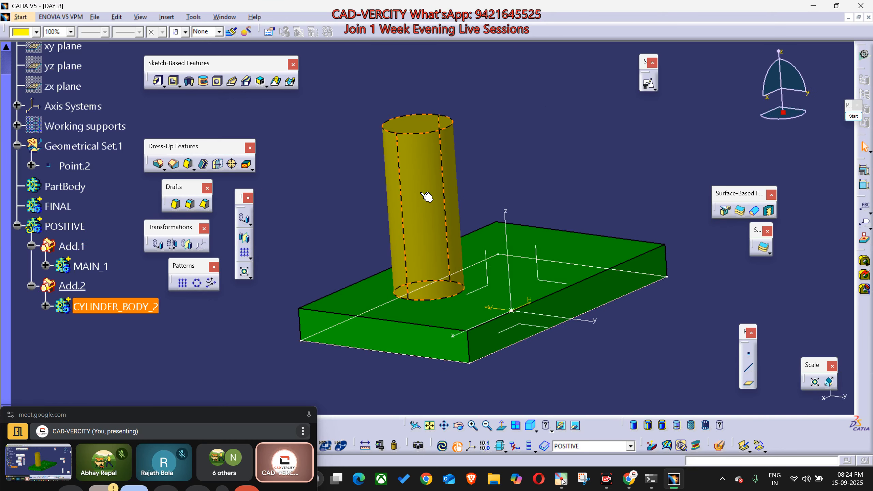
click(451, 321)
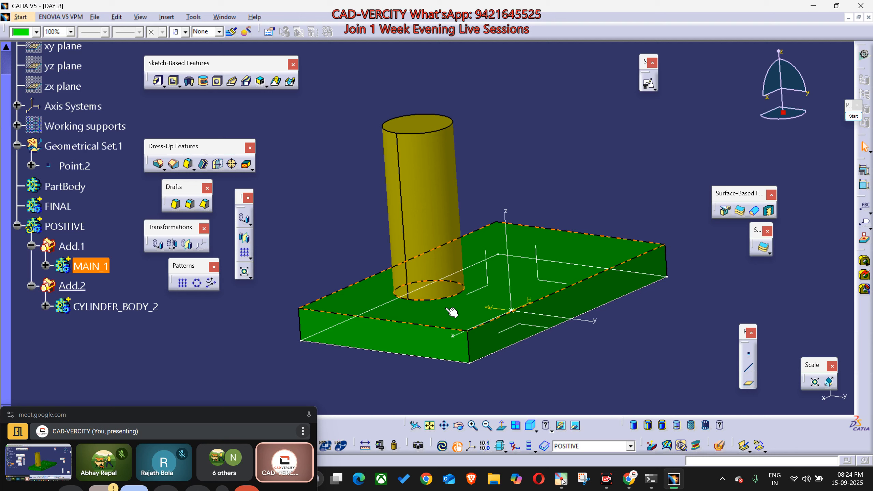
Step: Raise the lower limit of the cylinder's pad above the plate and locally update the POSITIVE body
click(412, 192)
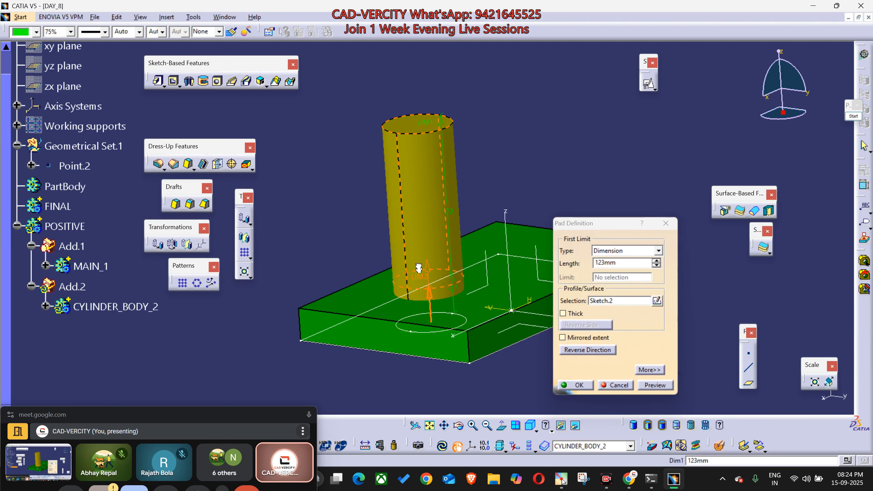
click(575, 384)
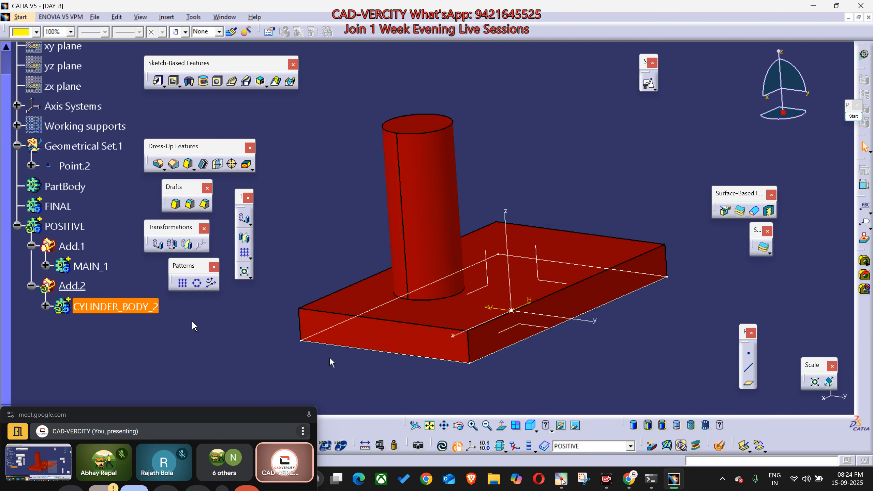
click(65, 227)
right_click(65, 227)
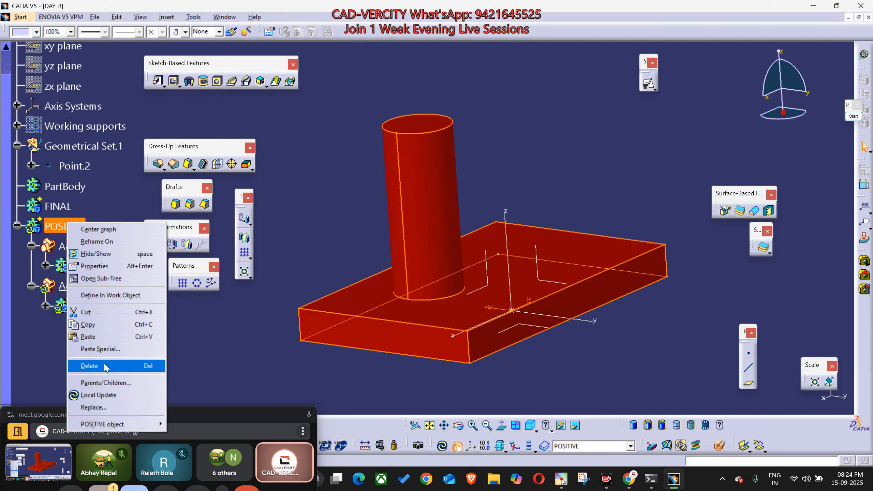
click(98, 395)
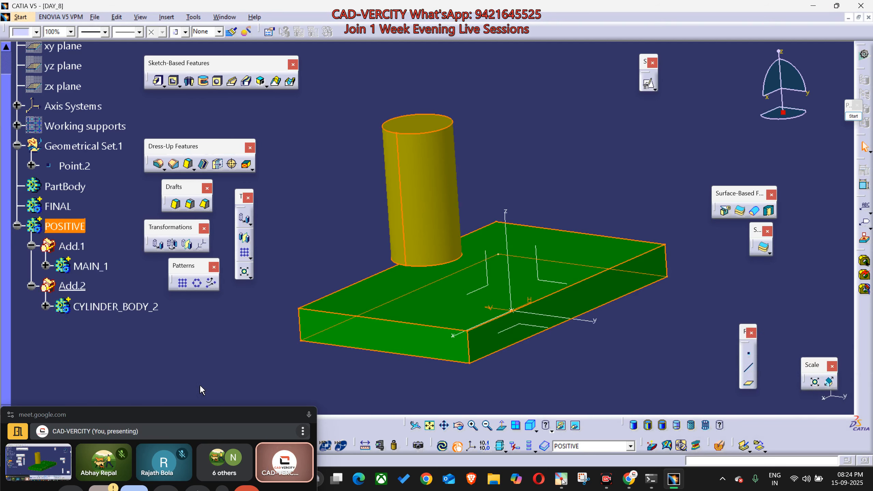
middle_drag(372, 369, 437, 310)
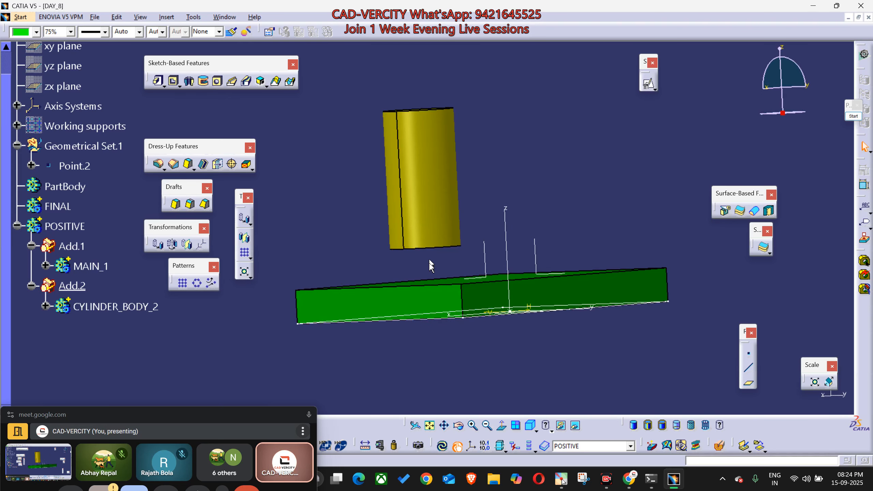
click(82, 227)
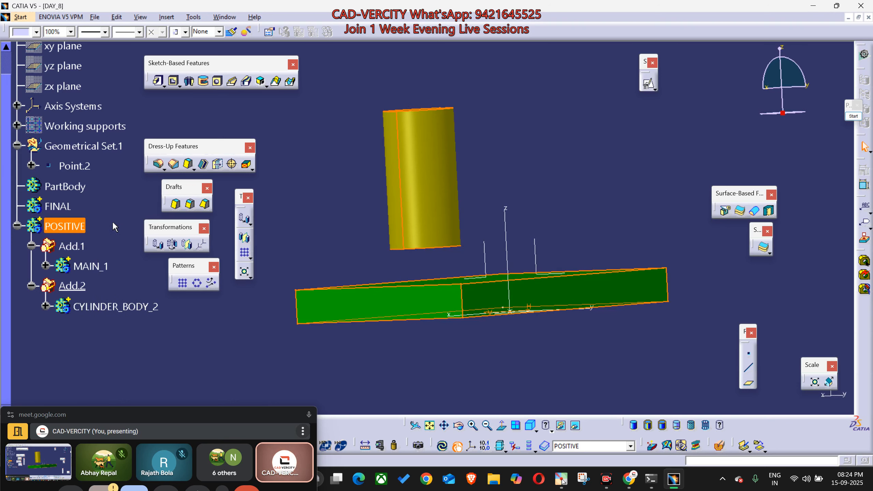
click(292, 237)
Step: Translate the POSITIVE body 250 mm along the Y axis of Axis System.2, keeping the transformation specifications
middle_drag(293, 240, 271, 287)
scroll(272, 288, up, 2)
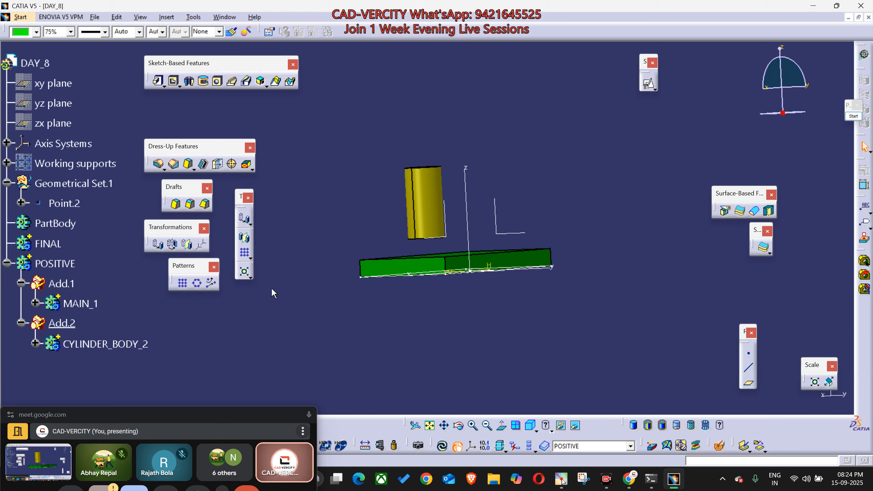
middle_drag(366, 191, 400, 212)
middle_drag(307, 218, 285, 240)
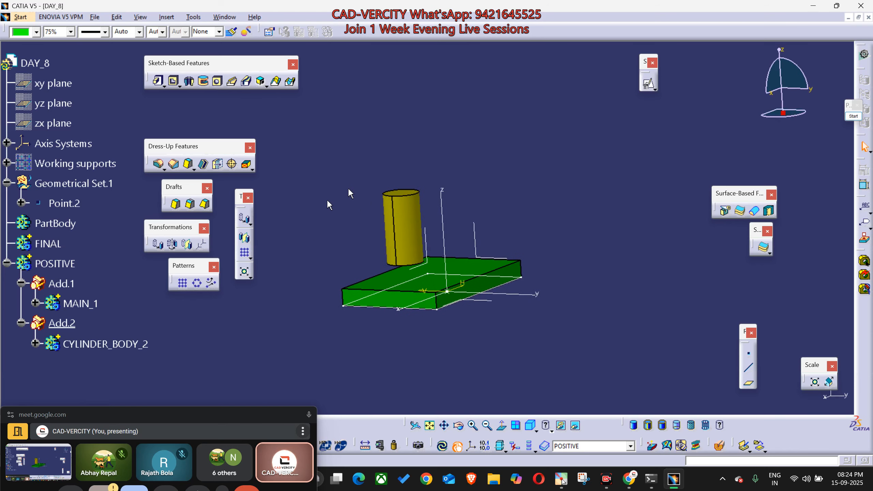
click(245, 218)
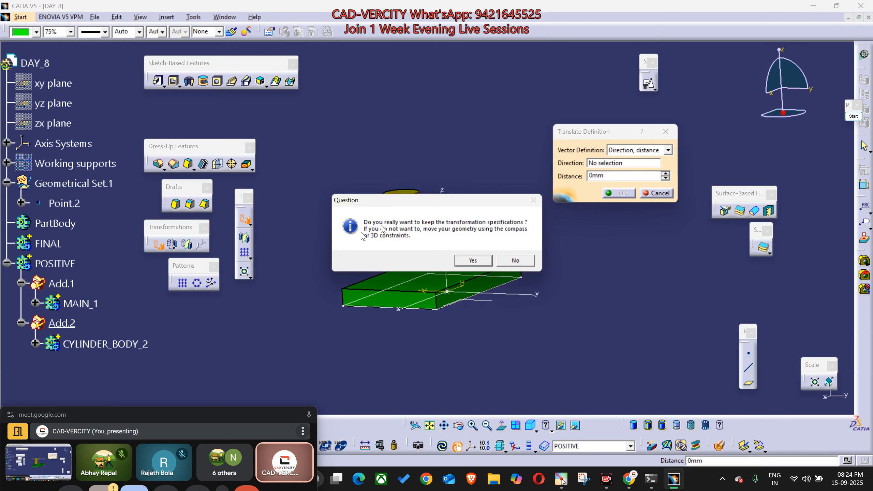
click(474, 260)
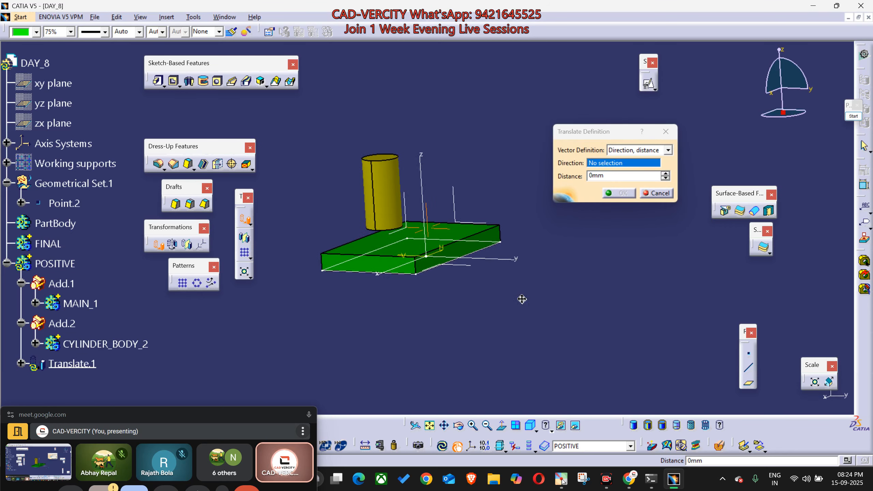
click(517, 262)
middle_drag(389, 249, 330, 244)
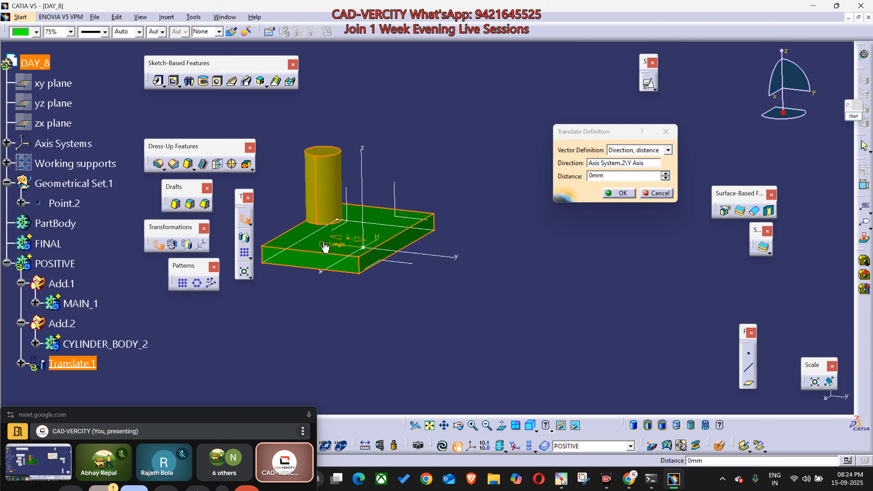
drag(325, 247, 558, 359)
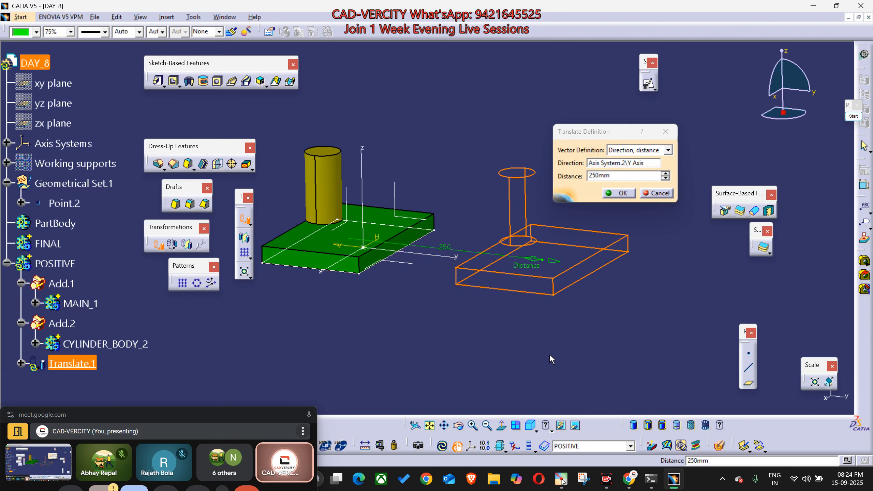
click(619, 193)
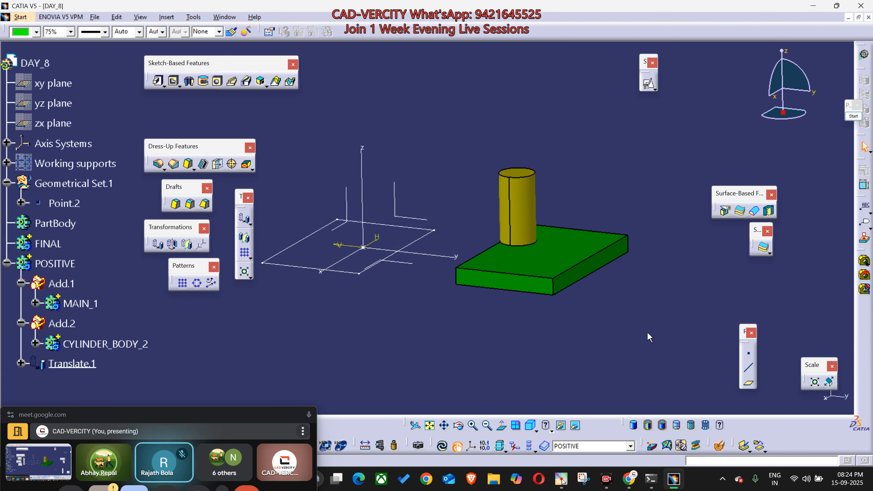
Step: Inspect the gap between the translated cylinder and plate from the side, and check the Translate feature
middle_drag(562, 323, 476, 220)
click(464, 229)
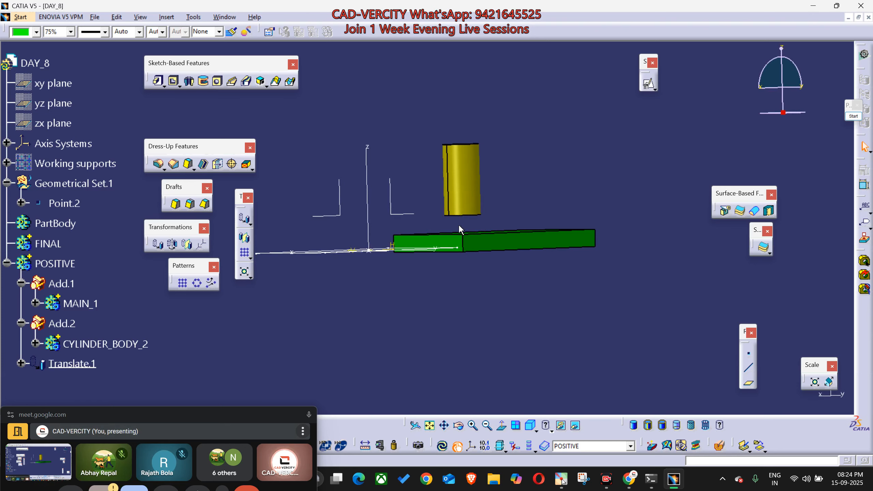
middle_drag(407, 277, 486, 210)
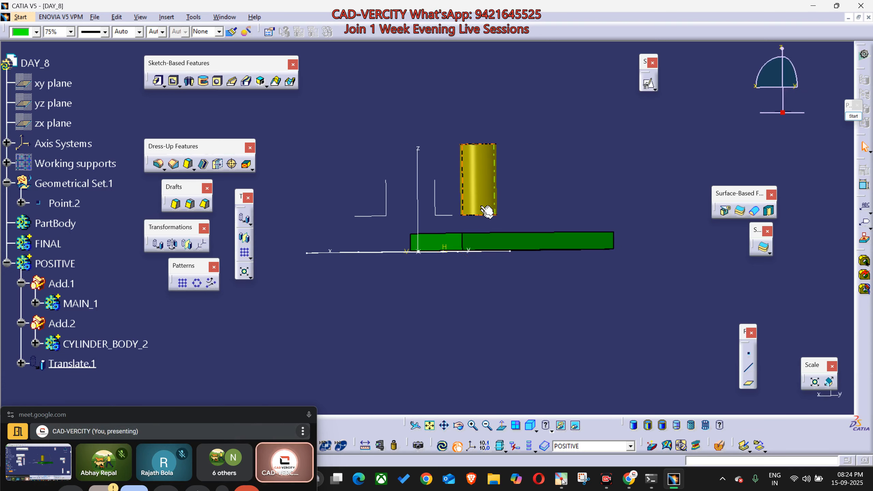
middle_drag(392, 269, 468, 281)
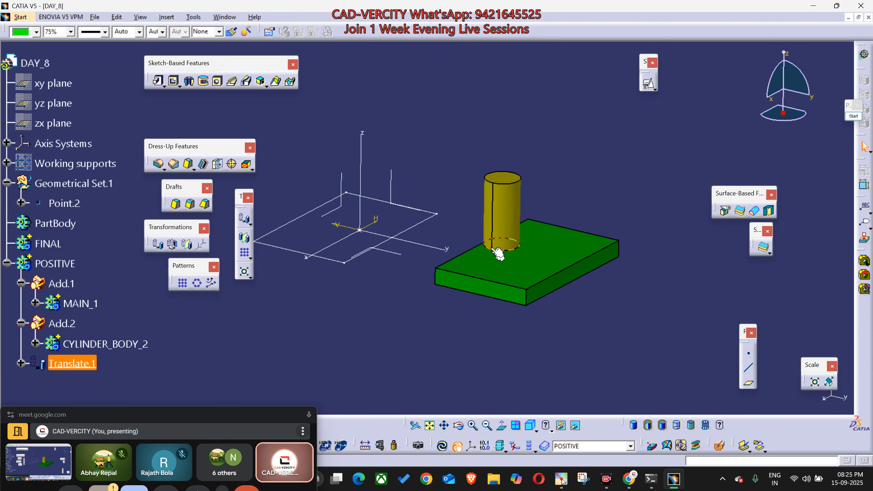
click(72, 364)
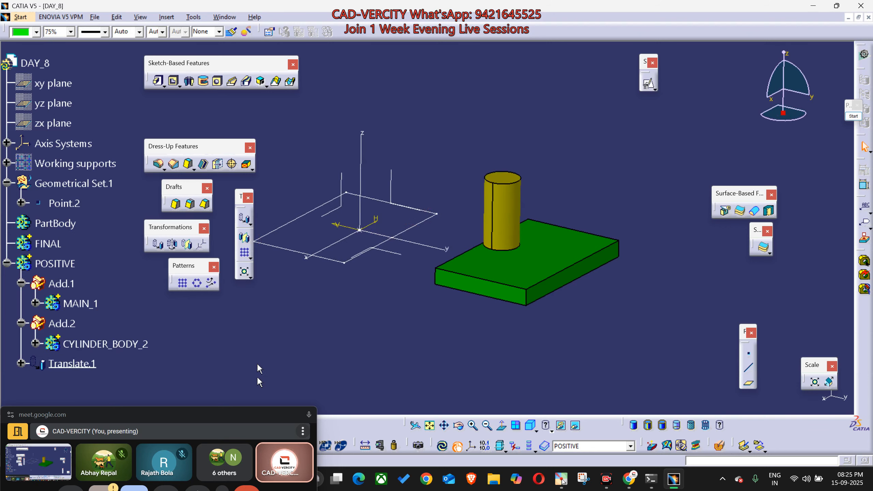
Step: Delete the Translate feature from the POSITIVE body
click(335, 261)
key(space)
scroll(334, 314, down, 1)
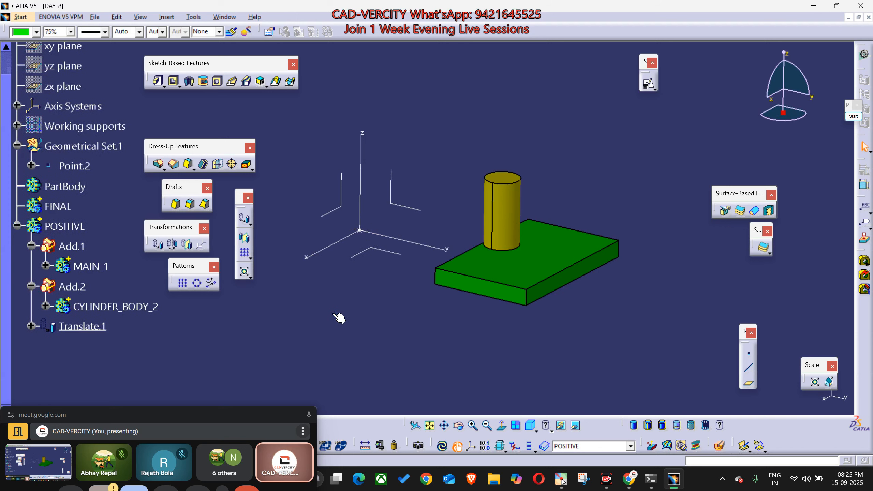
double_click(498, 226)
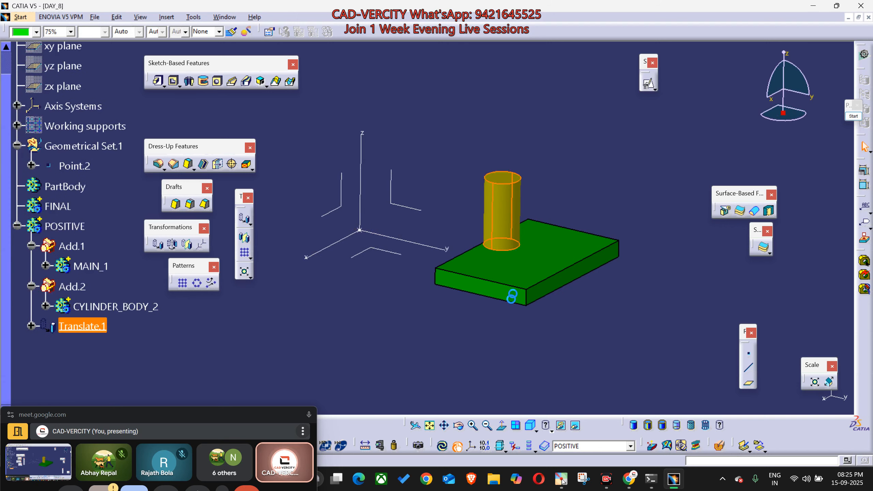
click(654, 197)
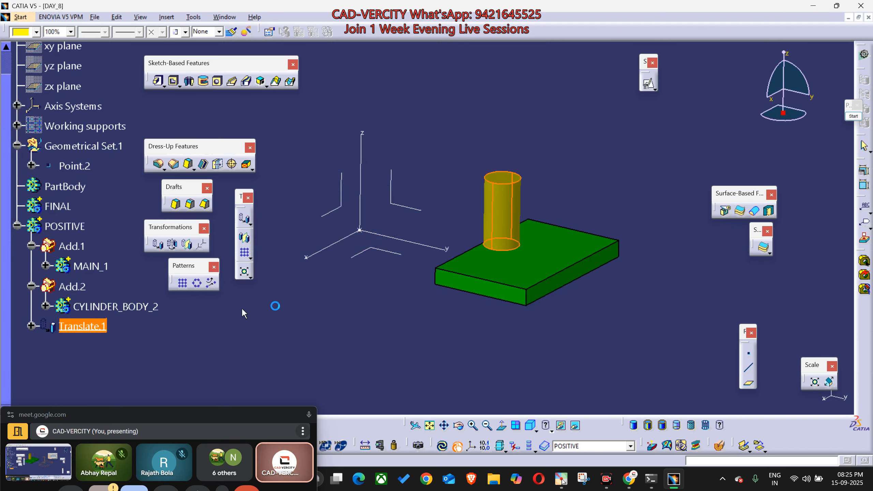
click(98, 326)
key(Delete)
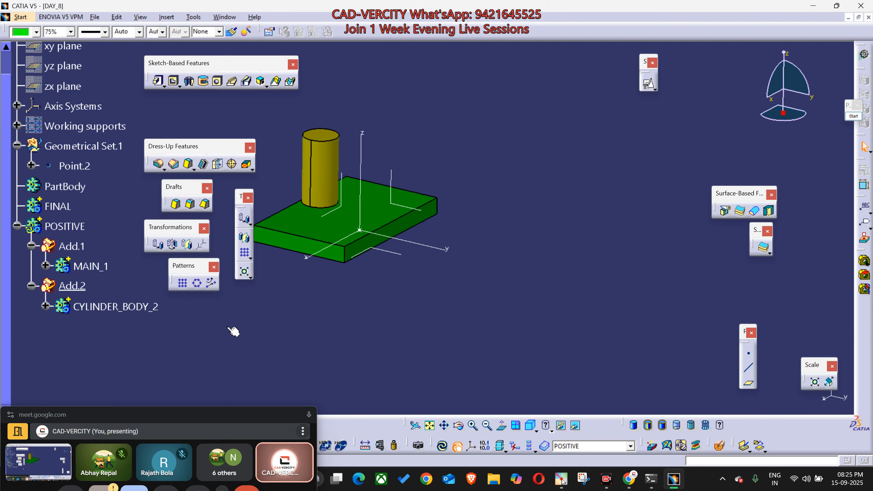
Step: Set the second limit of the cylinder's pad to 80 mm so that it extends down through the plate
double_click(318, 172)
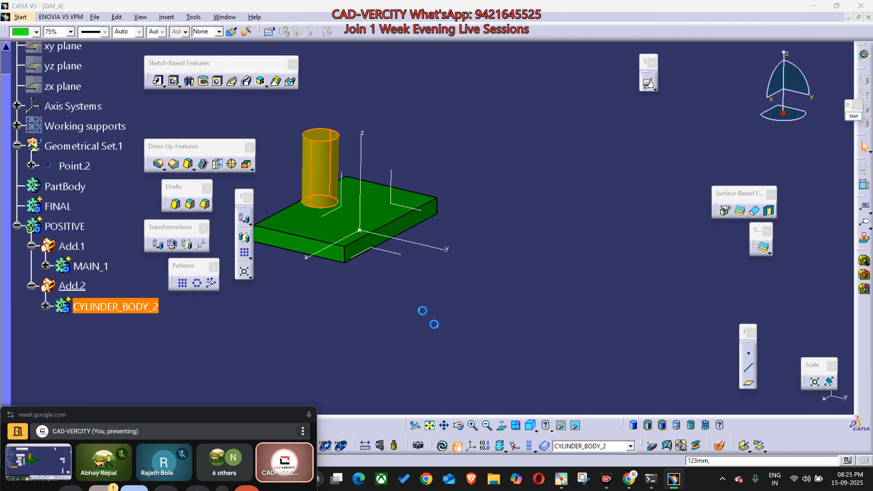
middle_drag(425, 272, 413, 174)
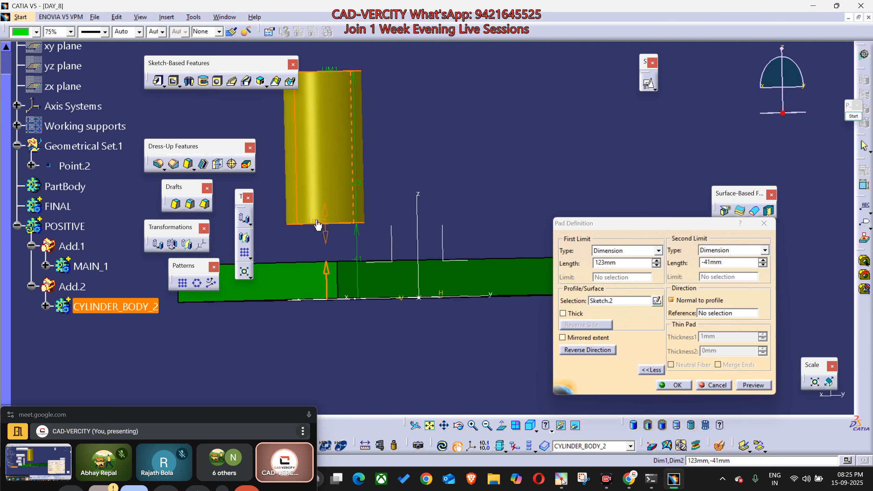
drag(316, 221, 358, 442)
middle_drag(384, 239, 527, 314)
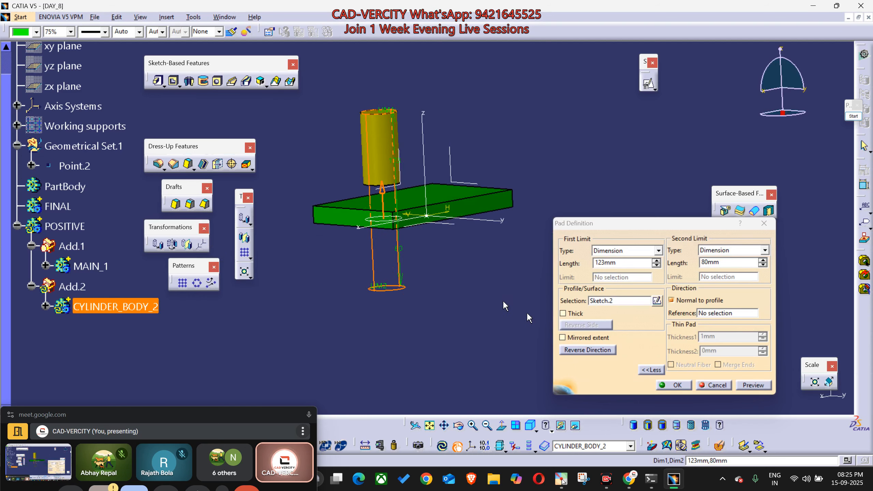
click(674, 385)
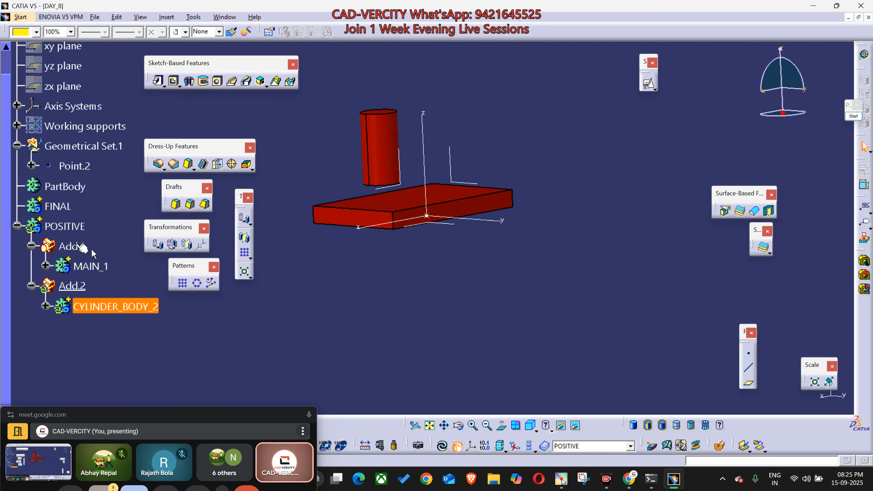
Step: Locally update the POSITIVE body and inspect the cylinder passing through the plate
click(64, 227)
right_click(64, 227)
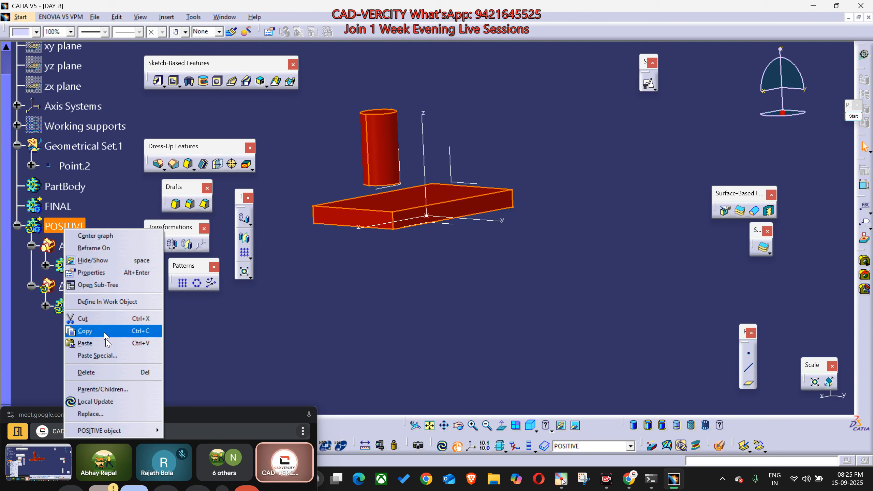
click(126, 403)
click(475, 329)
middle_drag(475, 329, 457, 310)
click(64, 227)
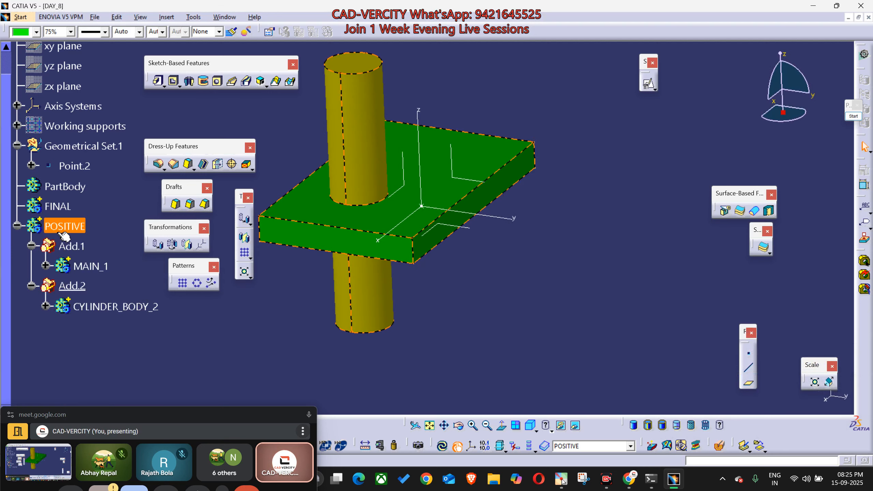
middle_drag(410, 341, 454, 303)
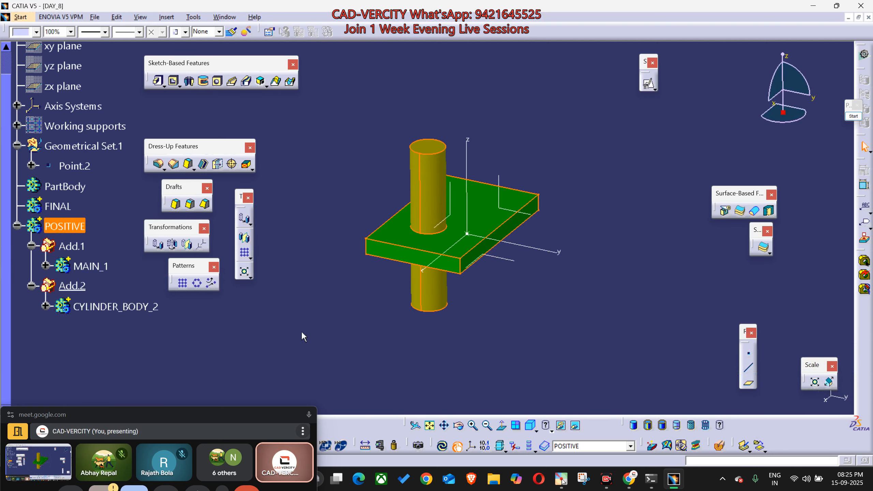
click(302, 332)
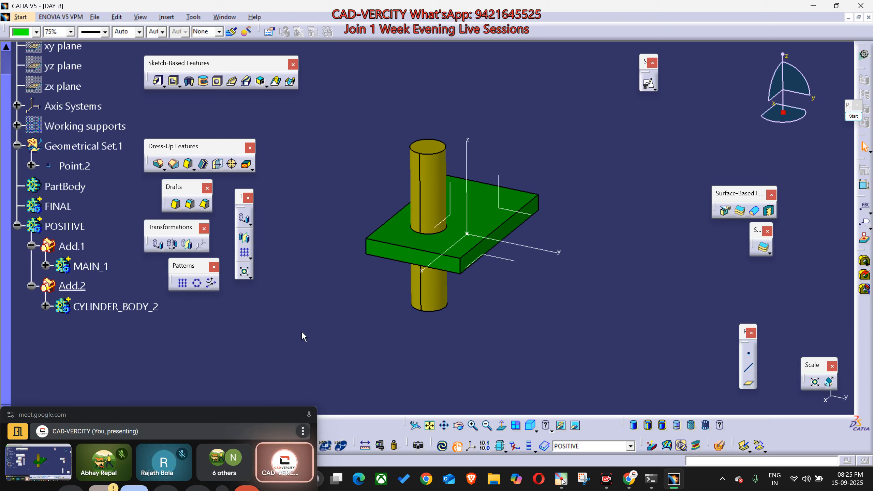
Step: Insert three new empty bodies into the DAY_8 part
key(alt+i)
key(Return)
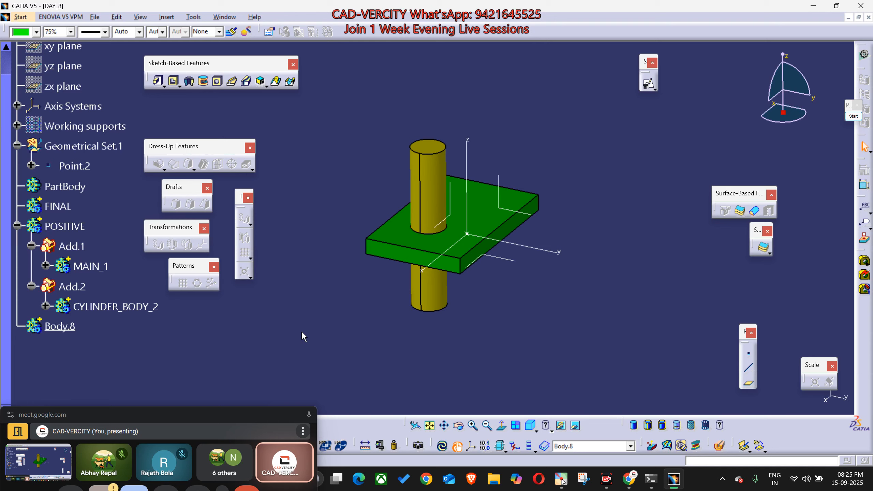
key(alt+i)
key(Return)
key(alt+i)
key(Return)
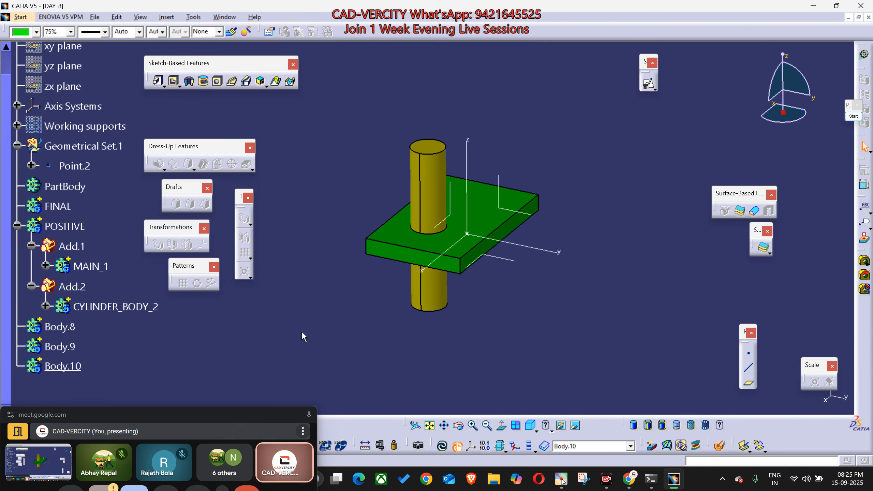
right_click(82, 326)
click(90, 155)
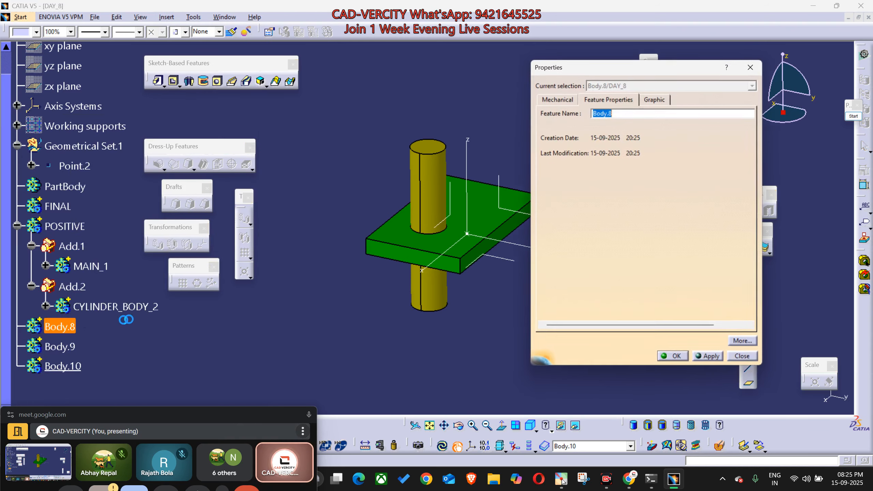
key(Escape)
click(68, 227)
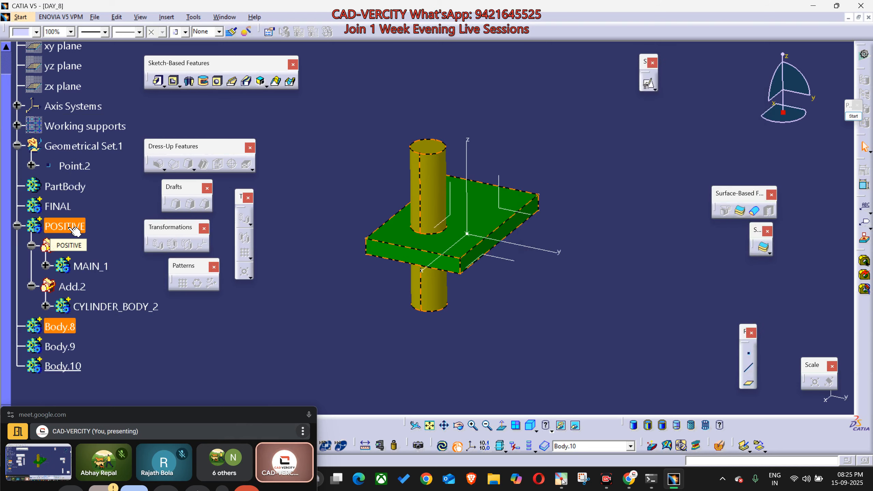
Step: Rename the FINAL body as FINAL_ADD
right_click(66, 208)
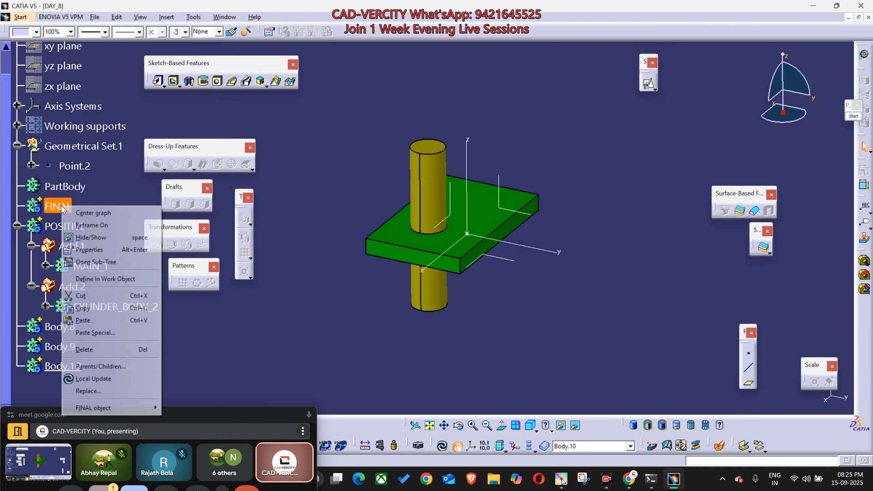
click(88, 245)
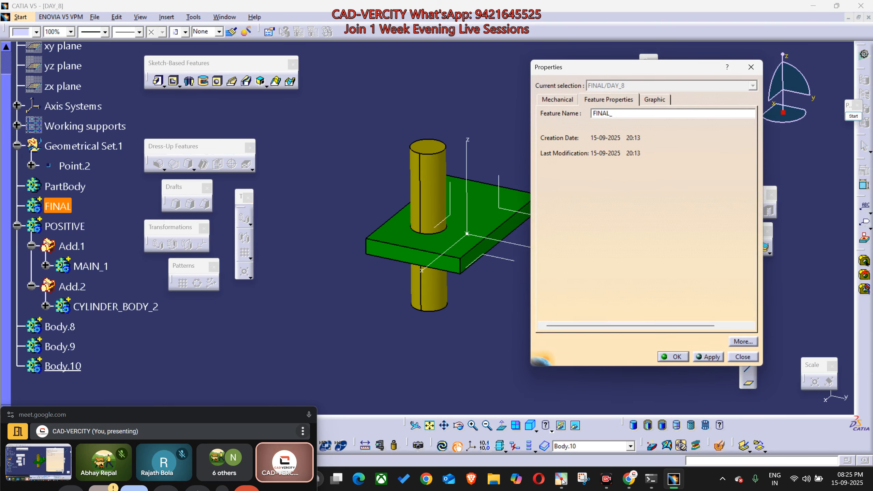
text(_ADD)
key(Return)
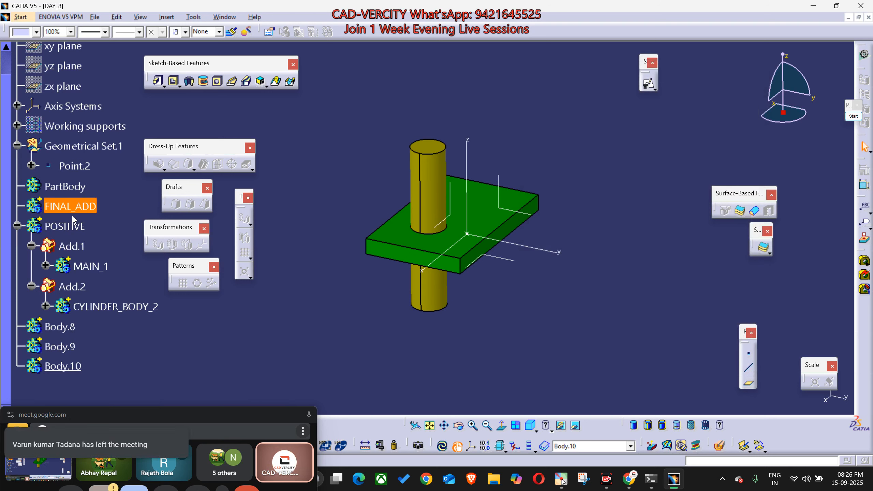
Step: Make FINAL_ADD the in-work object and Boolean Add the POSITIVE body to it
click(134, 259)
right_click(73, 204)
click(111, 275)
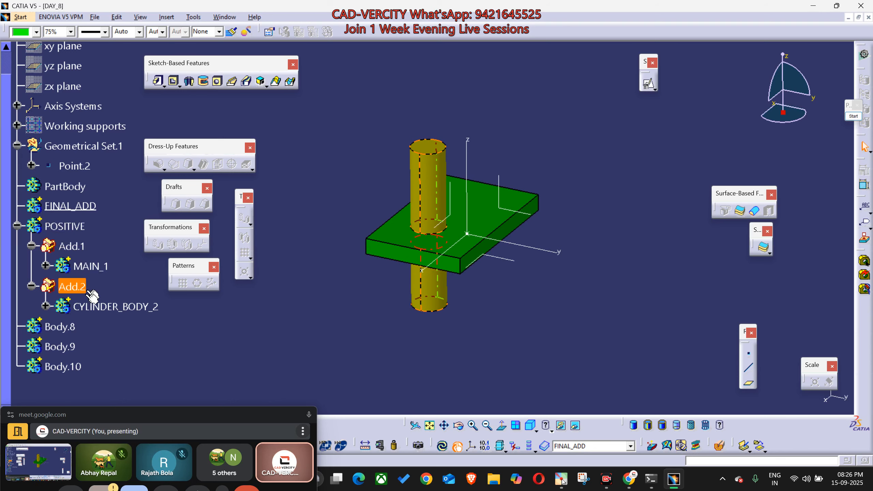
right_click(68, 231)
mouse_move(146, 434)
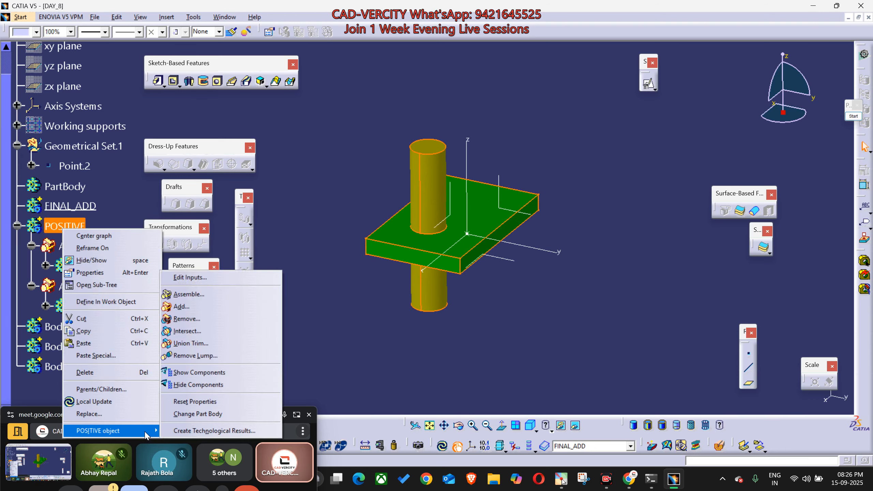
click(203, 306)
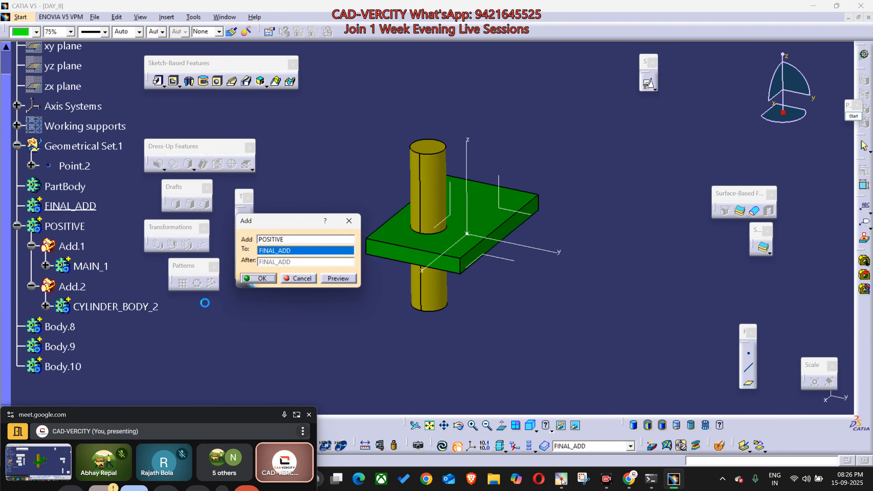
click(256, 278)
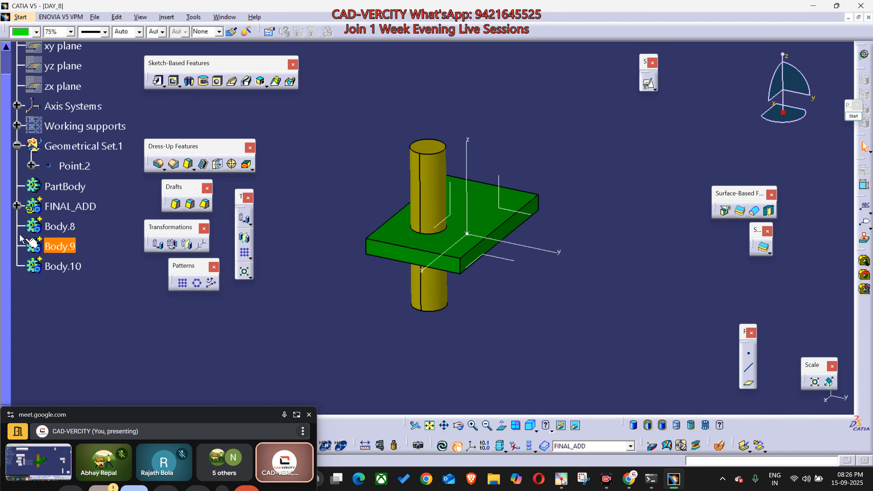
Step: Expand FINAL_ADD and examine its Add feature and the POSITIVE, MAIN_1 and CYLINDER_BODY_2 bodies nested under it
click(17, 206)
click(45, 245)
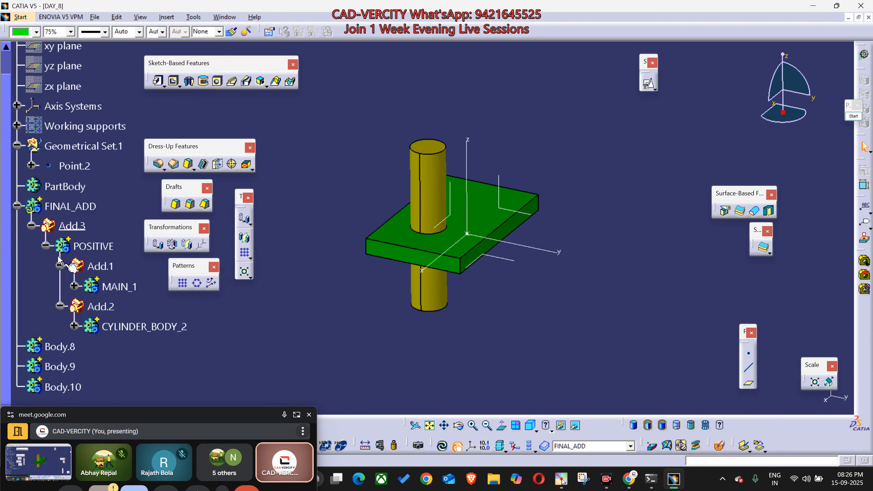
scroll(155, 330, down, 1)
click(71, 169)
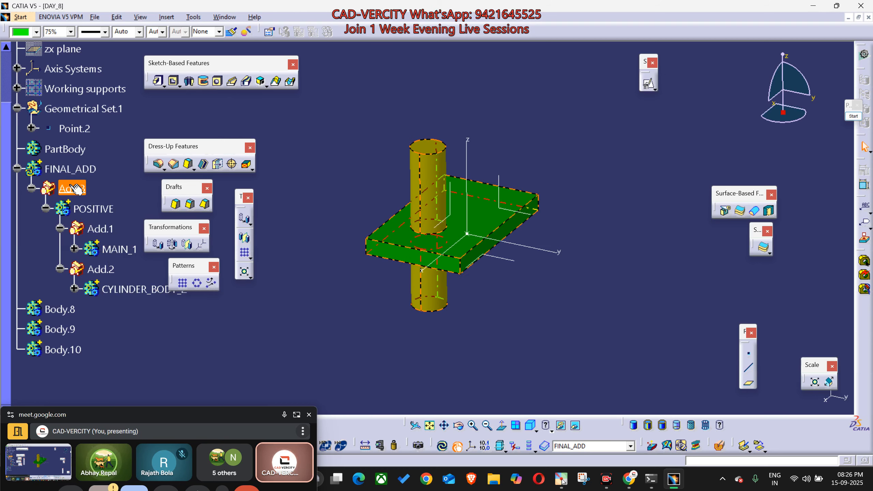
click(99, 208)
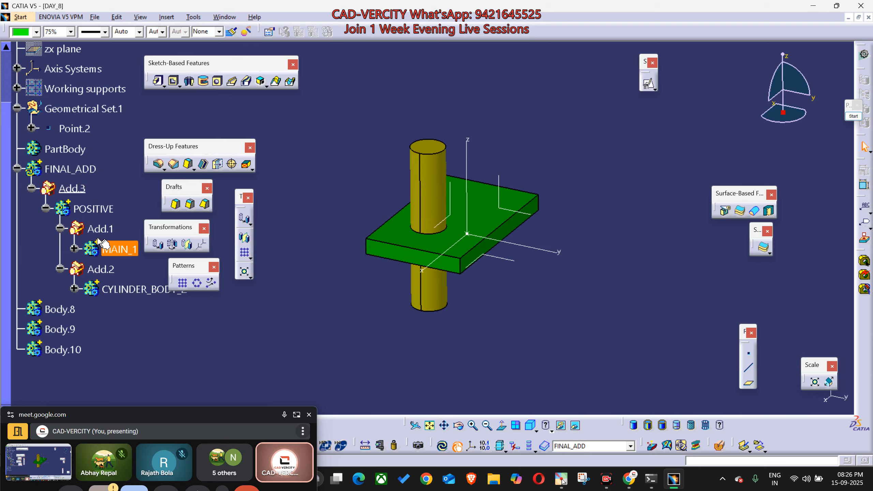
Step: Rename the first new empty body as FINAL_REMOVE and the second as POSITIVE
right_click(59, 309)
key(r)
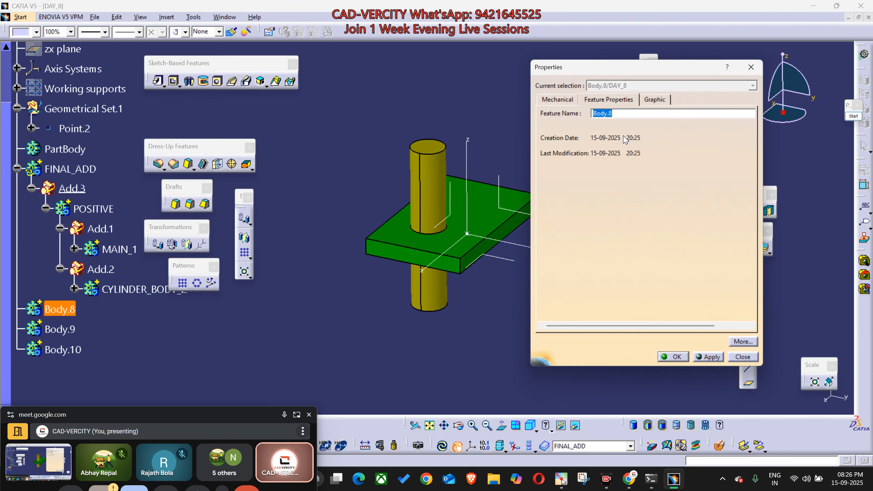
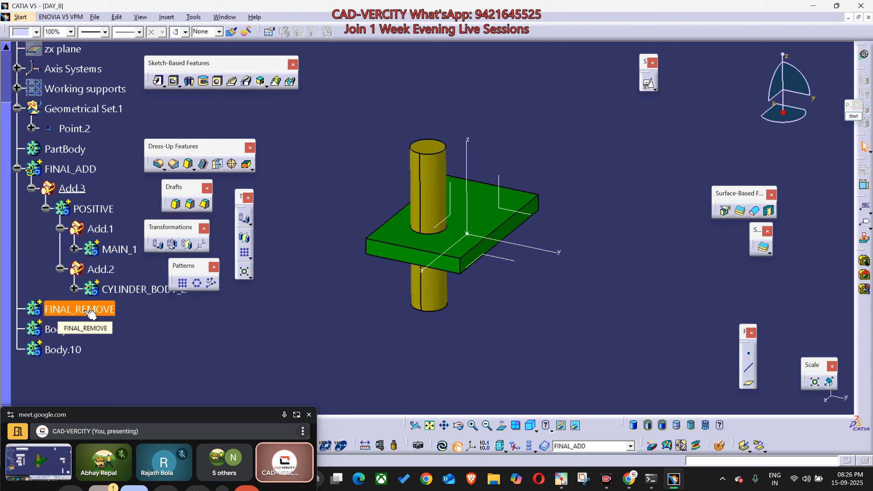
ctrl+click(63, 328)
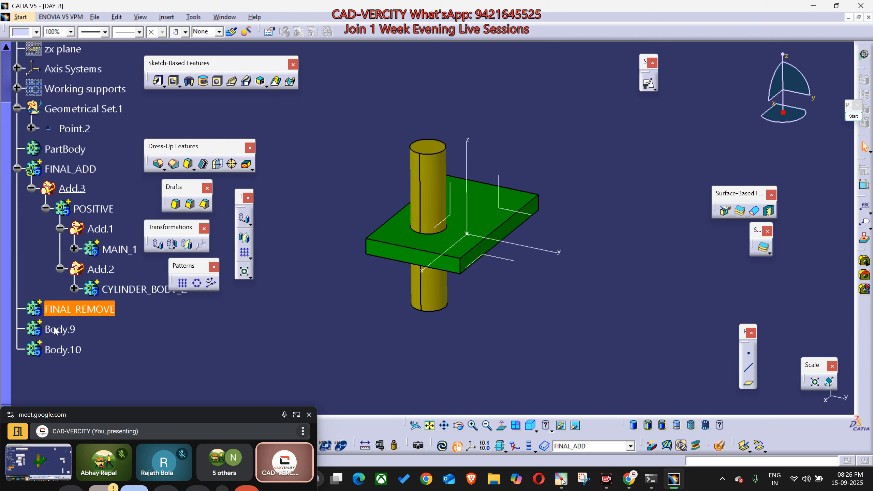
right_click(54, 329)
click(154, 340)
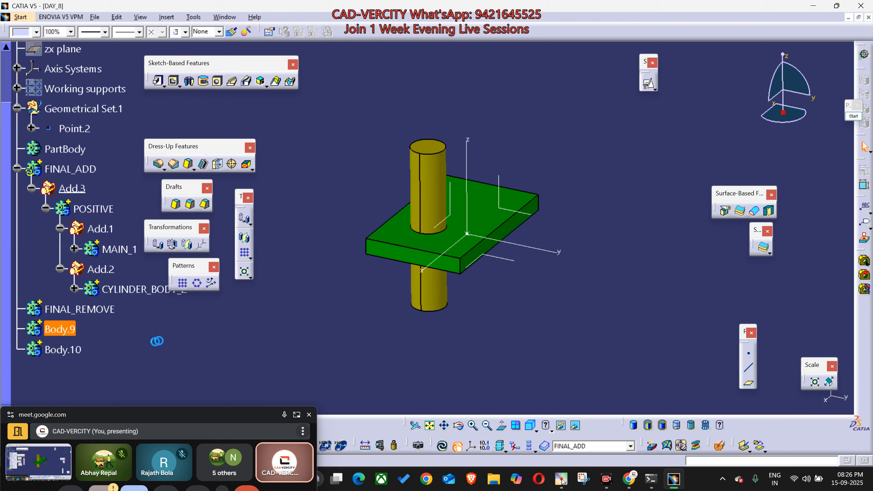
right_click(62, 332)
click(92, 157)
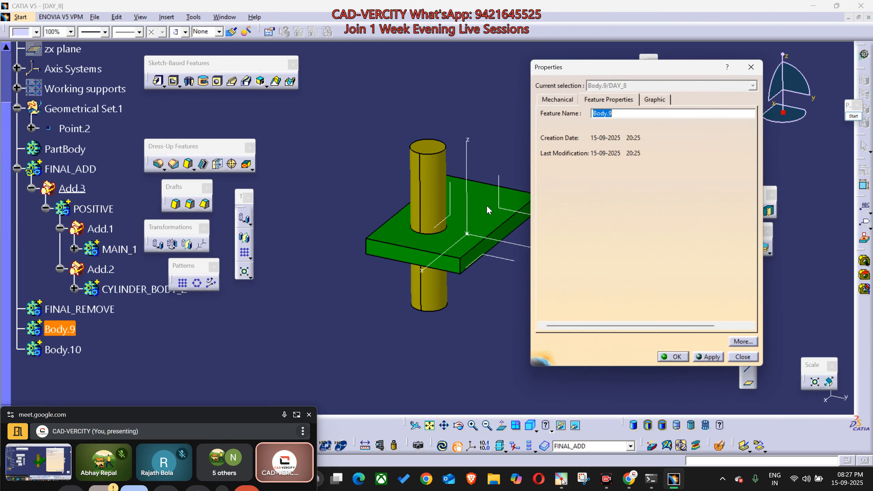
text(POSITIVE)
key(Return)
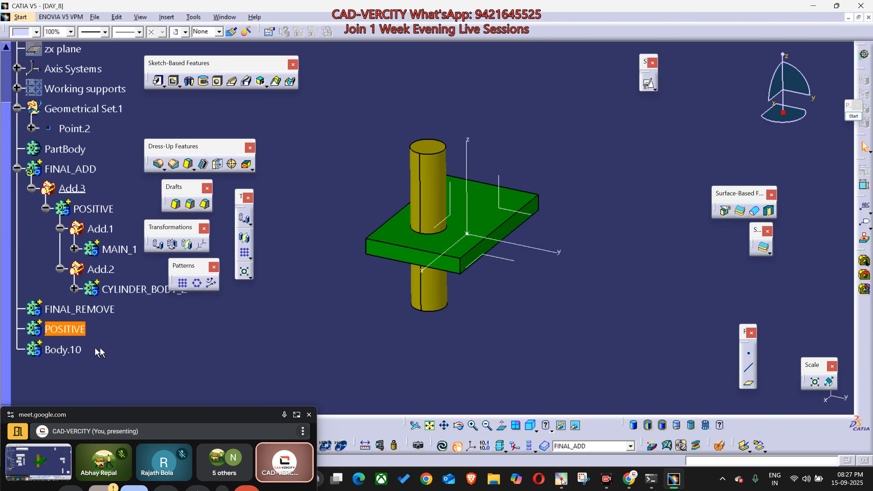
Step: Rename the third new empty body as REMOVE_BODY
right_click(71, 349)
click(100, 182)
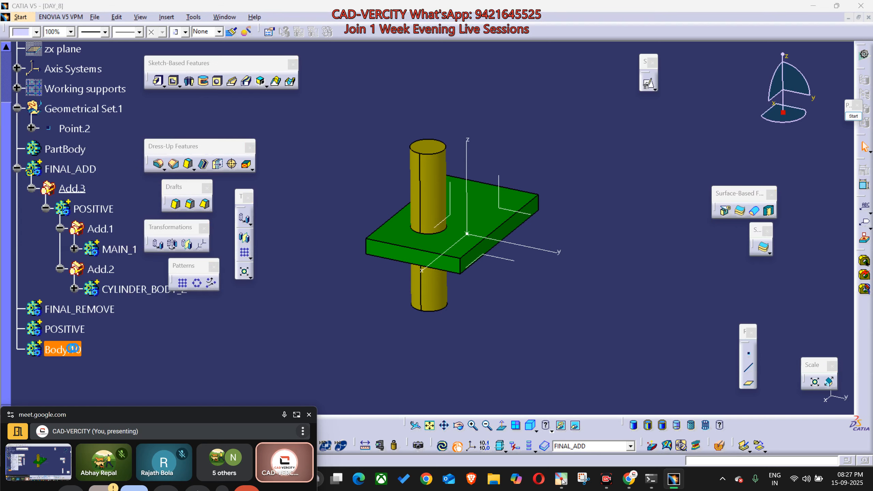
text(REM)
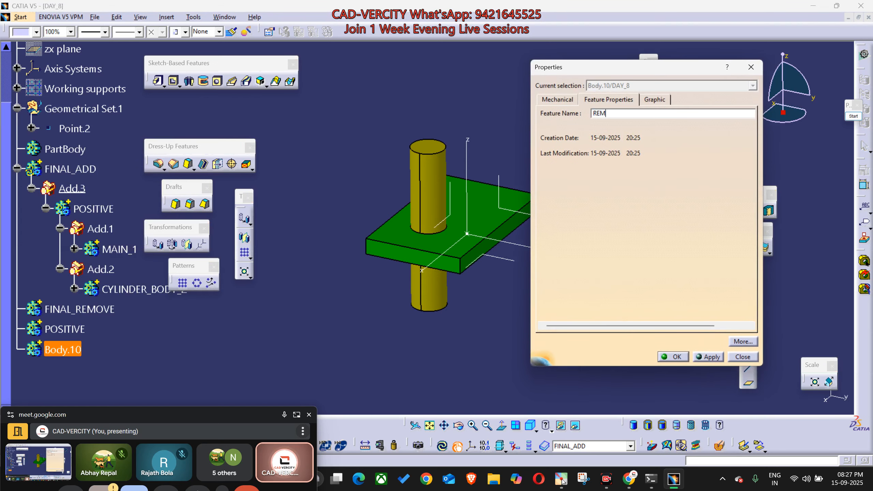
text(OVE_BODY)
key(Return)
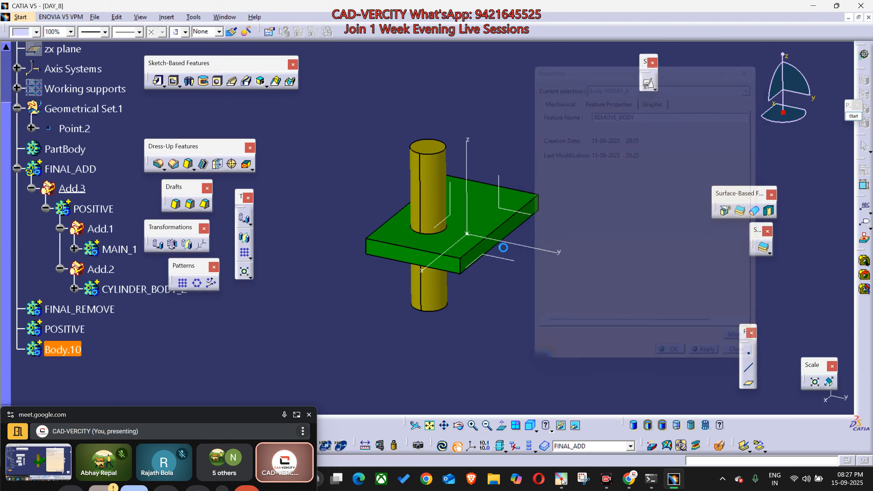
Step: Make REMOVE_BODY the in-work object and insert two new empty bodies after it
click(178, 381)
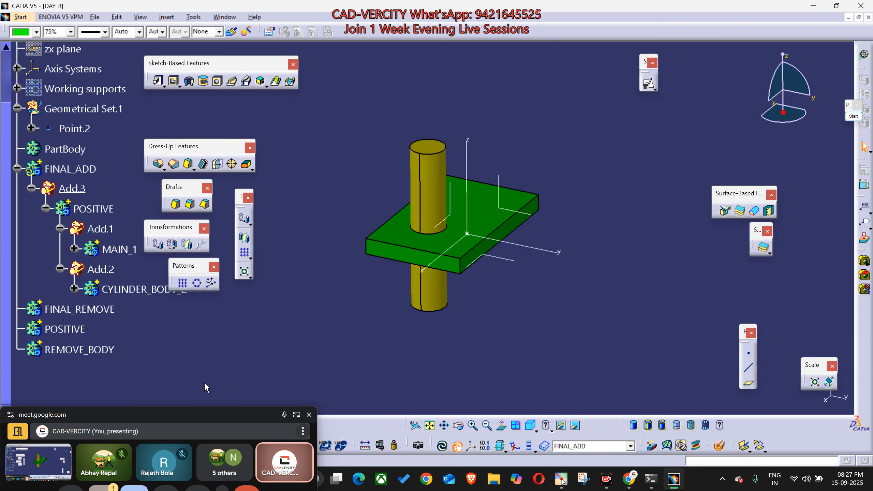
right_click(98, 353)
key(f)
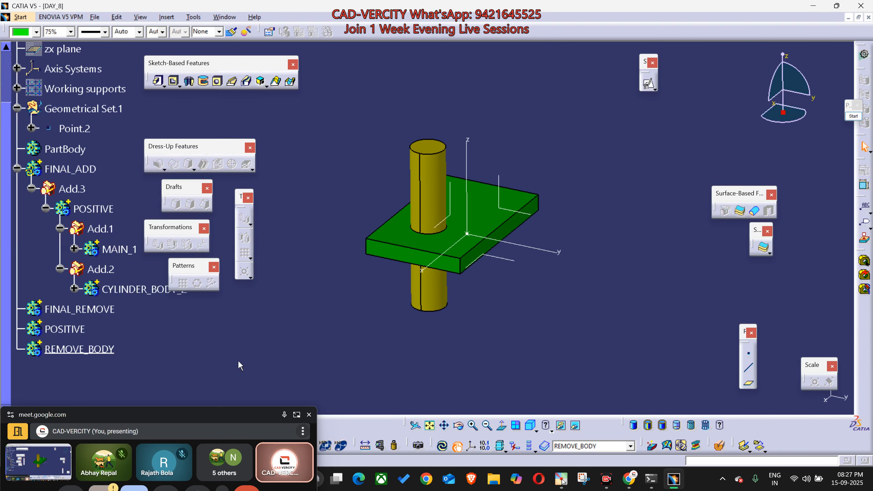
key(alt+i)
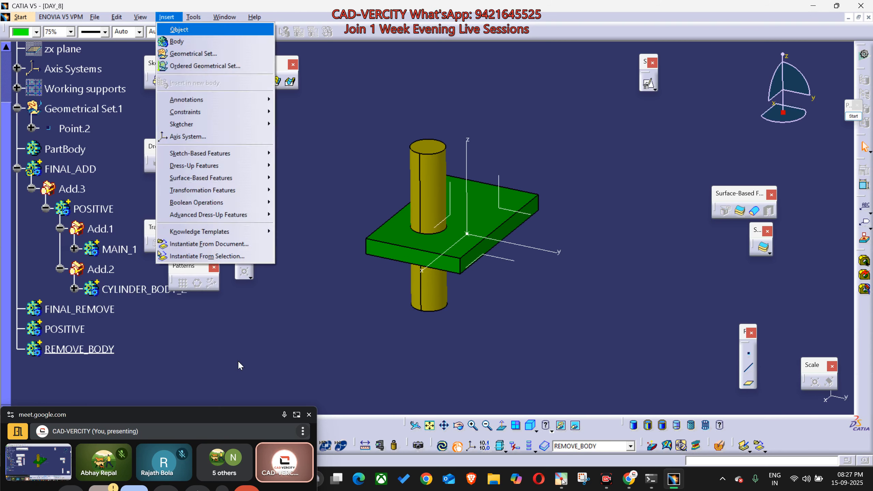
key(Return)
key(alt+i)
key(Return)
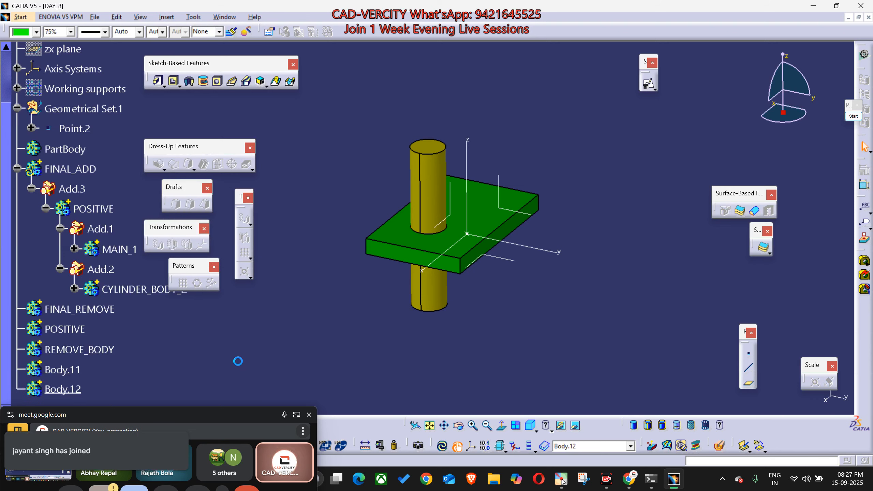
Step: Rename the first of the two new empty bodies as MAIN_2
scroll(261, 364, down, 3)
right_click(70, 295)
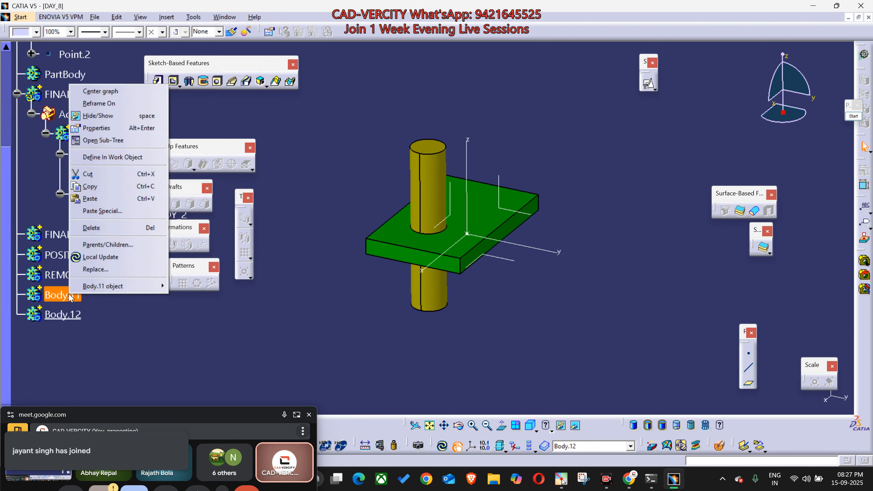
key(alt+Return)
text(MAI)
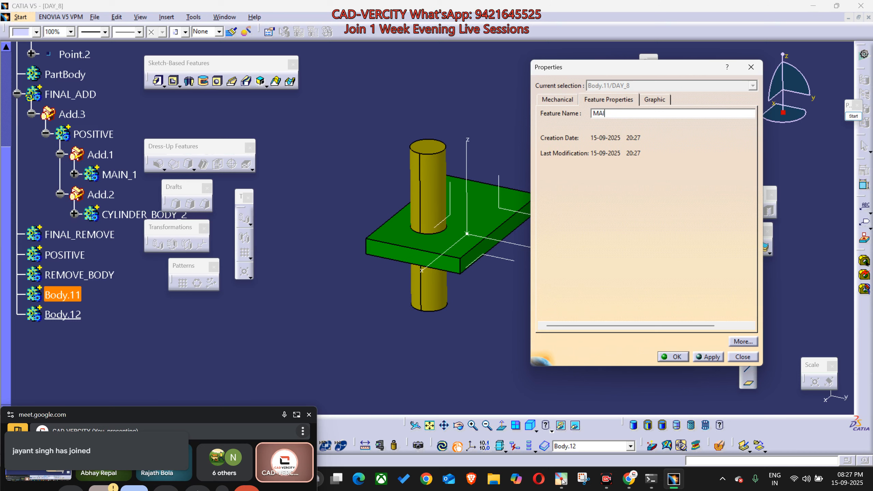
text(N_2)
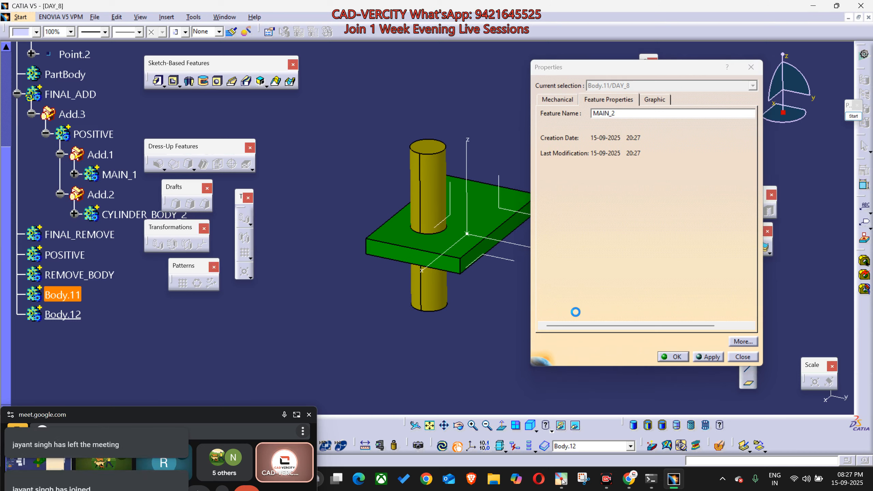
key(Return)
Step: Rename the second new empty body as CYLINDER_REMOVE
right_click(76, 315)
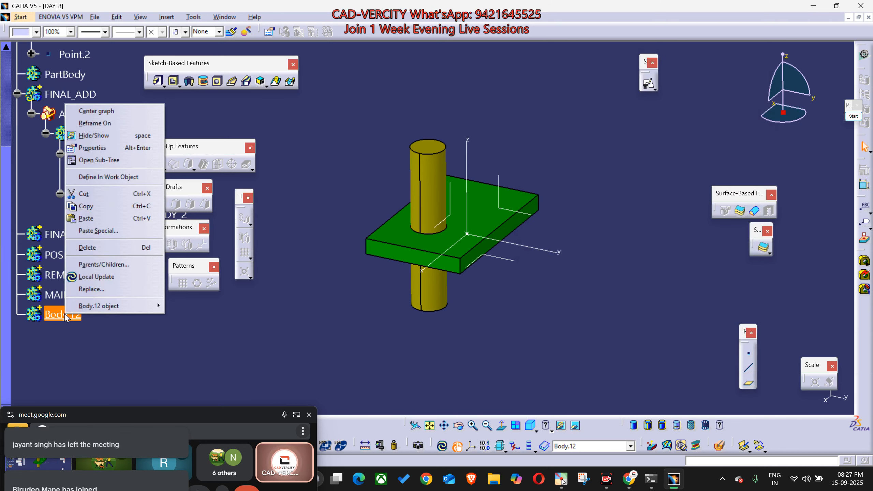
key(alt+Return)
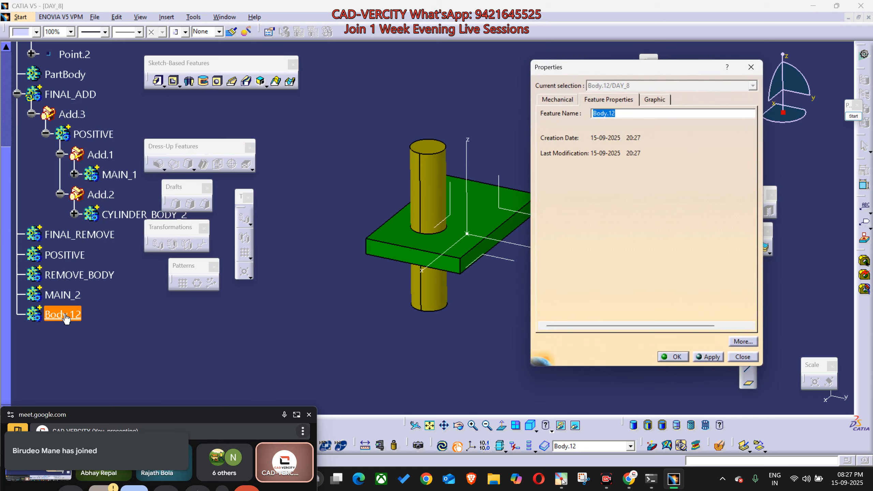
text(CYLIN)
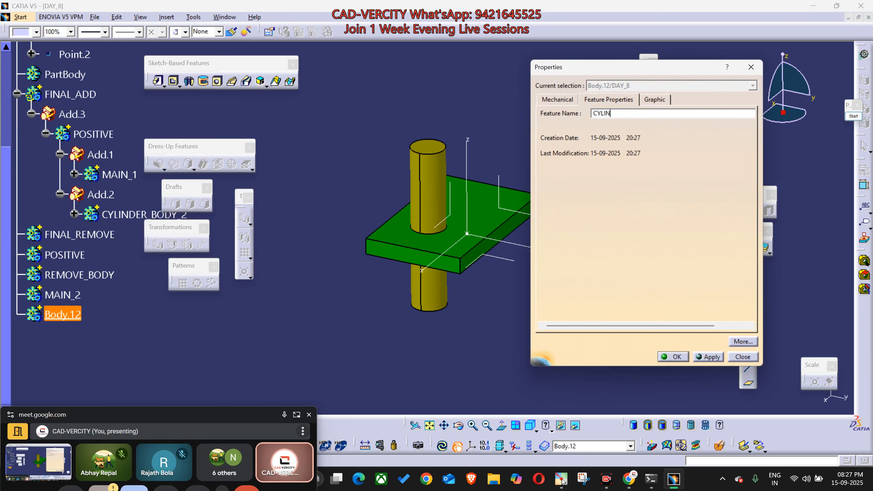
text(DER_REMOVE)
key(Return)
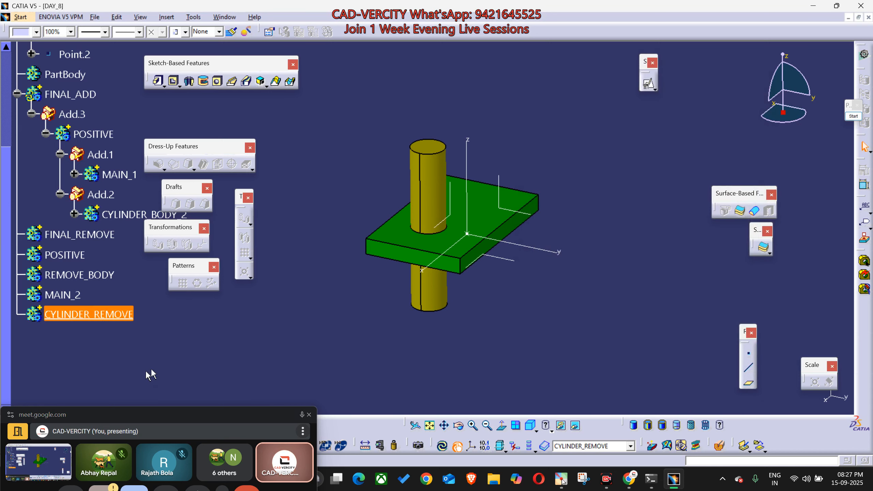
Step: Rename the CYLINDER_REMOVE body as CYLINDER_BODY
click(186, 367)
scroll(187, 368, up, 2)
click(135, 352)
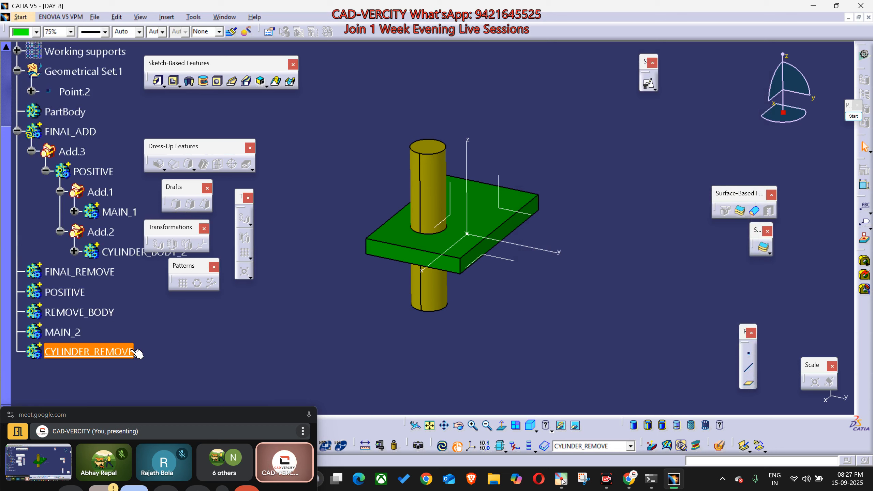
right_click(129, 351)
click(157, 183)
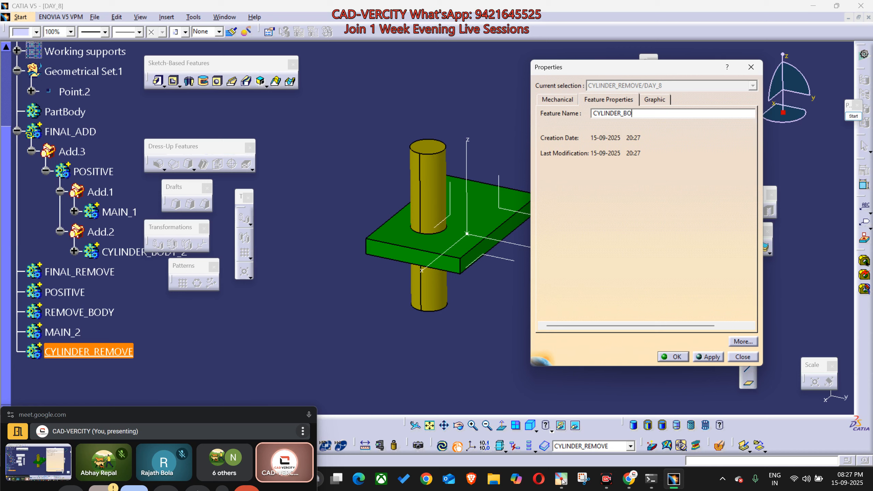
text(CYLINDER_BODY)
key(Return)
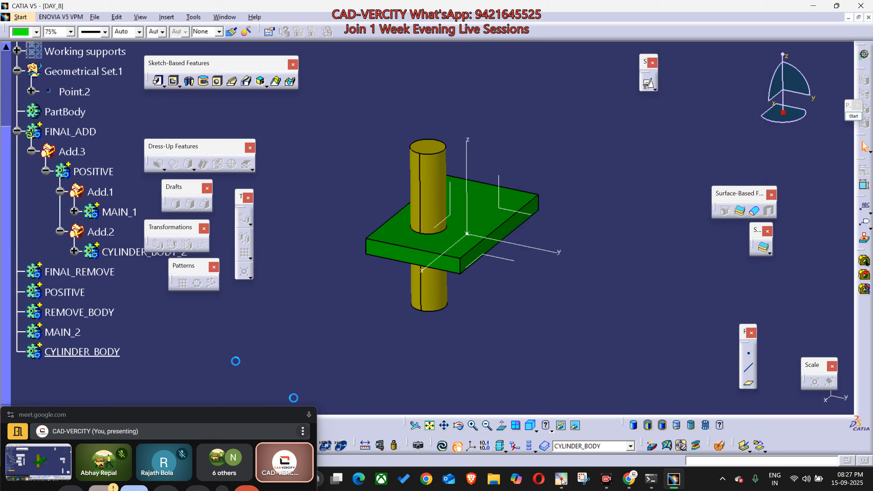
Step: Hide the FINAL_ADD body so its plate and cylinder leave the view
scroll(412, 250, down, 1)
click(416, 249)
scroll(327, 289, up, 3)
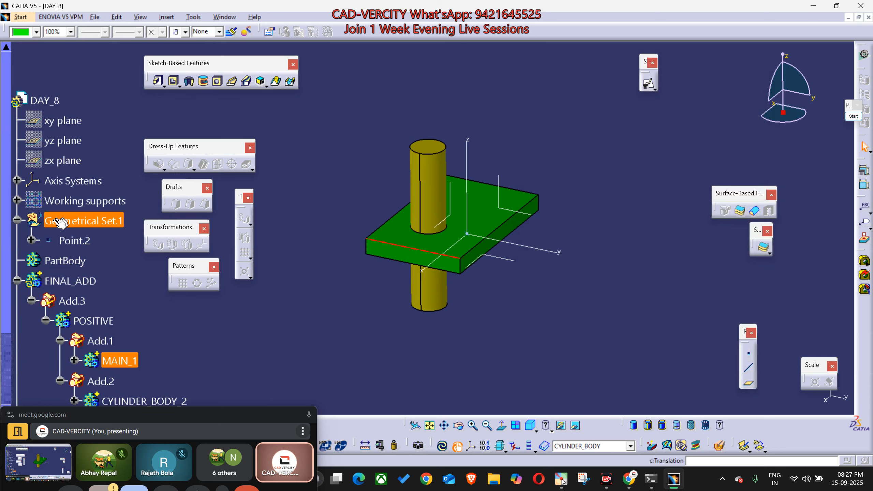
scroll(141, 289, down, 3)
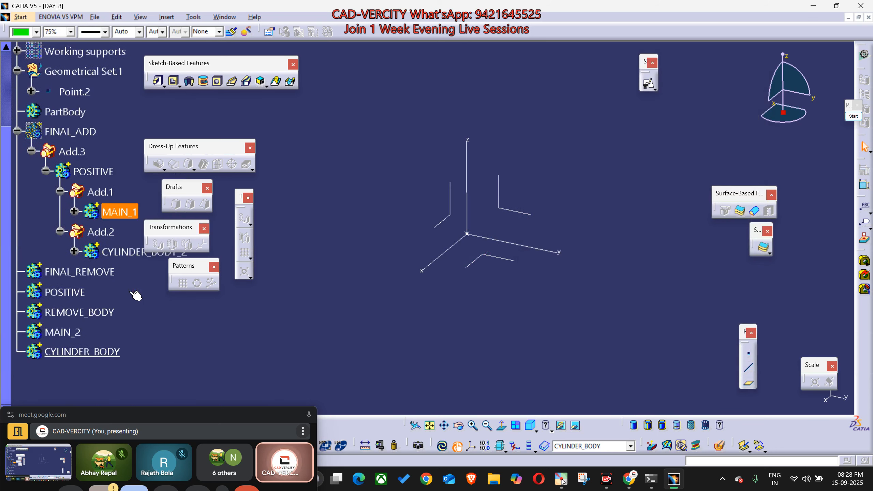
Step: Expand MAIN_1 down to its pad and sketch, and move the floating toolbars clear of the specification tree
click(75, 212)
drag(173, 229, 202, 230)
scroll(327, 330, down, 1)
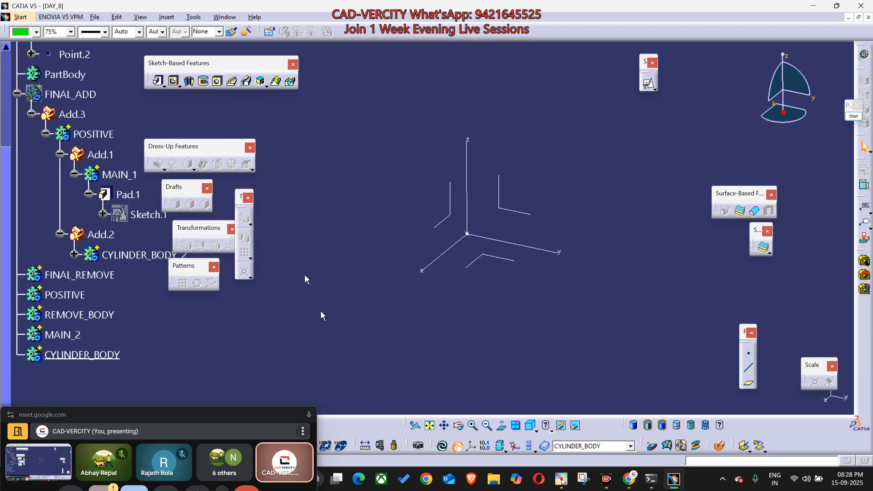
drag(240, 197, 293, 174)
drag(179, 187, 229, 185)
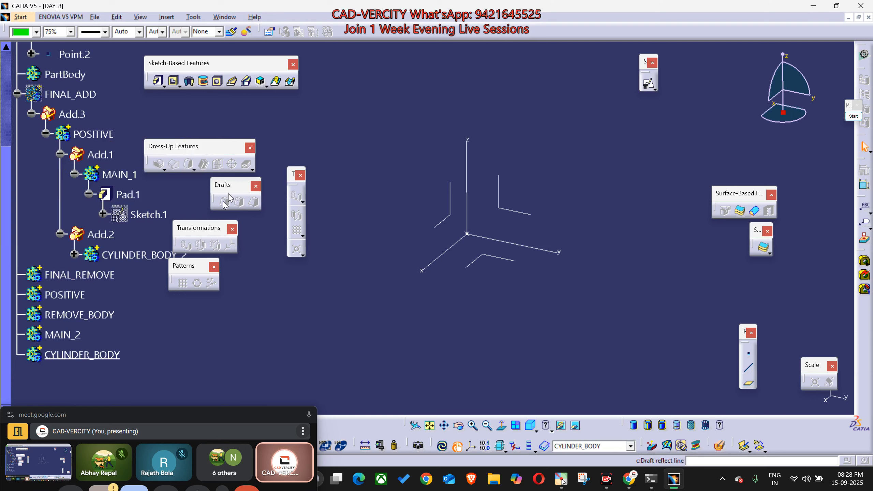
drag(209, 229, 247, 227)
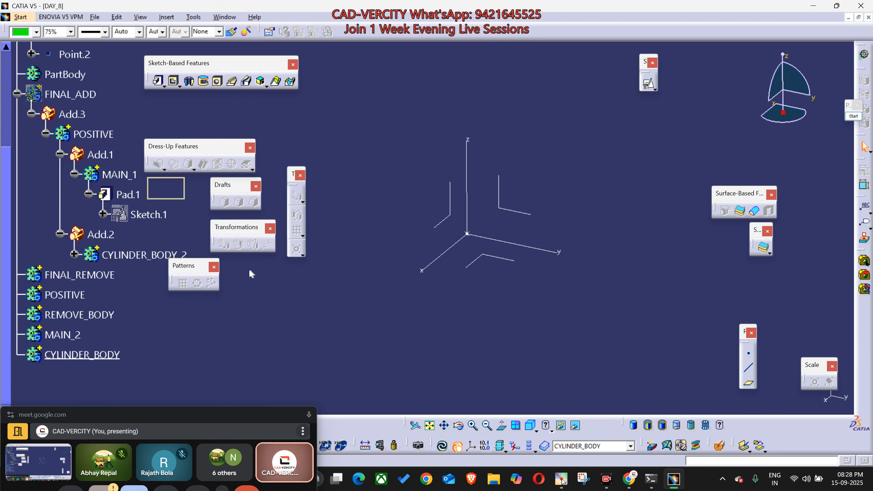
drag(251, 273, 252, 274)
drag(205, 148, 248, 109)
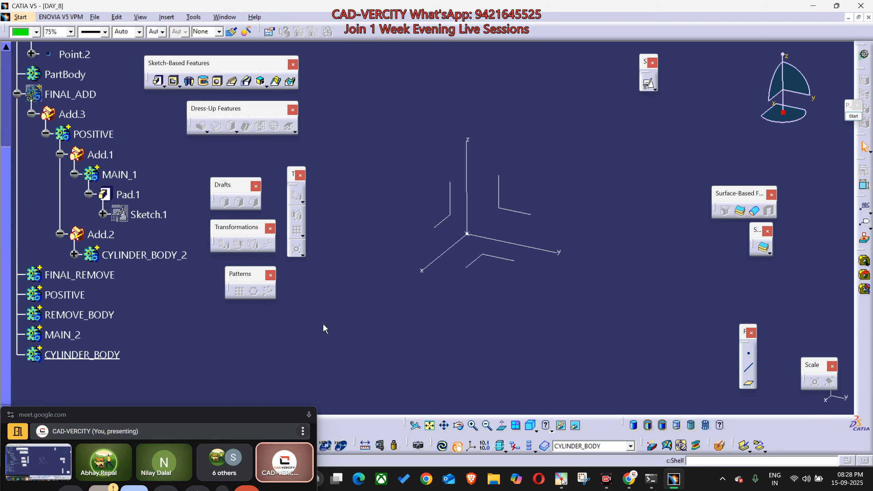
click(131, 176)
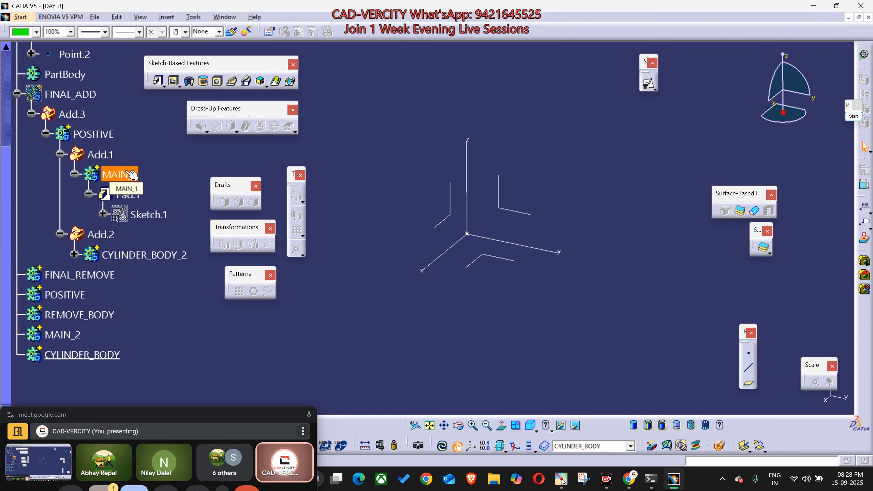
Step: Make MAIN_2 the in-work object and open a positioned sketch on the axis system's XY plane with H and V reversed
right_click(63, 335)
click(93, 202)
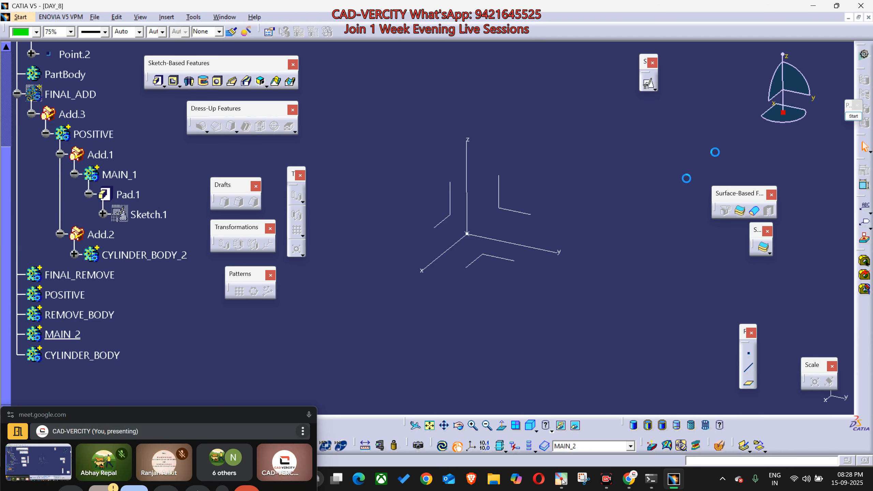
click(649, 84)
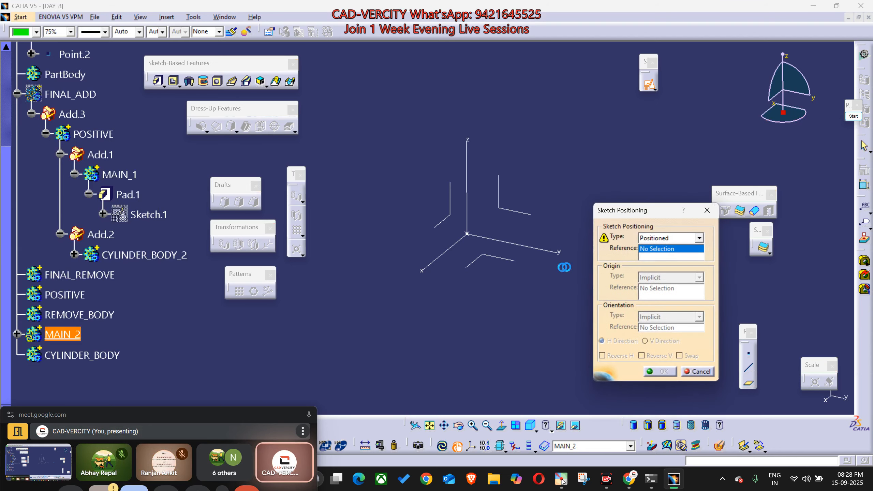
click(507, 262)
mouse_move(526, 306)
middle_down()
mouse_move(495, 347)
mouse_move(453, 316)
mouse_move(409, 306)
mouse_move(468, 322)
mouse_move(501, 316)
mouse_move(527, 291)
mouse_move(519, 306)
middle_up()
click(654, 355)
click(618, 355)
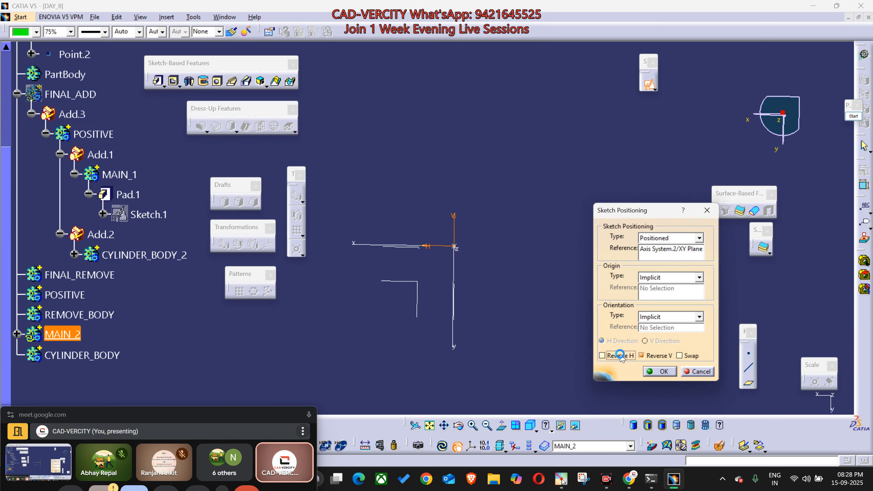
click(662, 372)
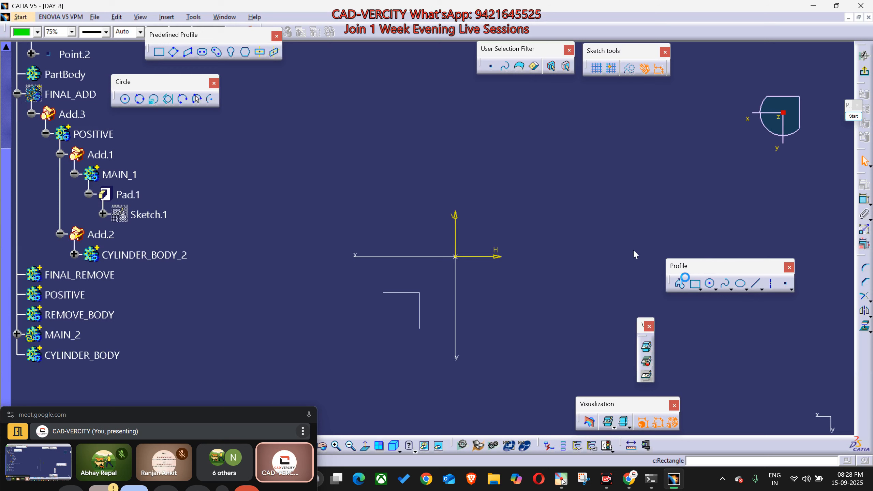
Step: Sketch a rectangle enclosing the origin, wider along H than V, and exit the sketch
click(694, 284)
click(289, 166)
click(615, 357)
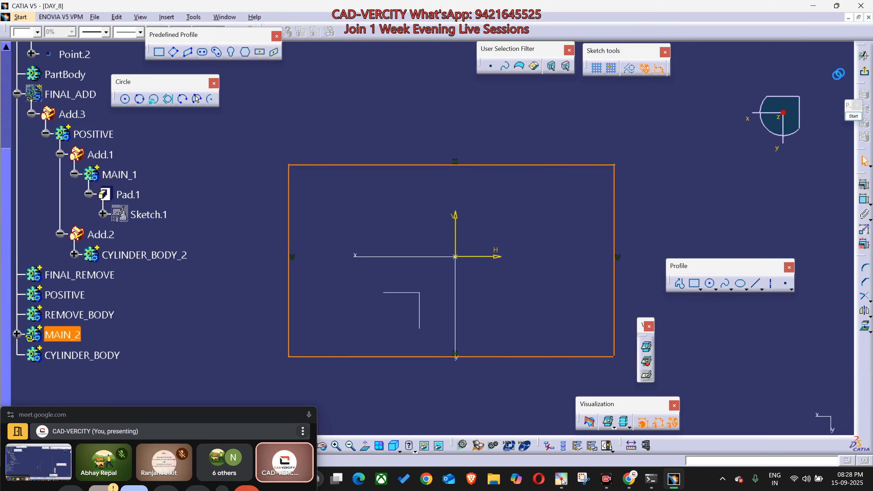
click(864, 72)
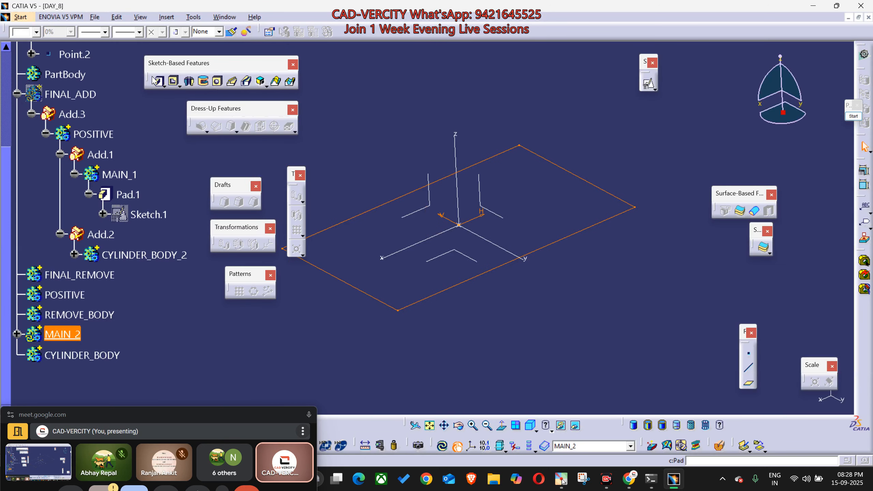
Step: Pad the rectangle sketch in MAIN_2 to a length of 35 mm
click(157, 81)
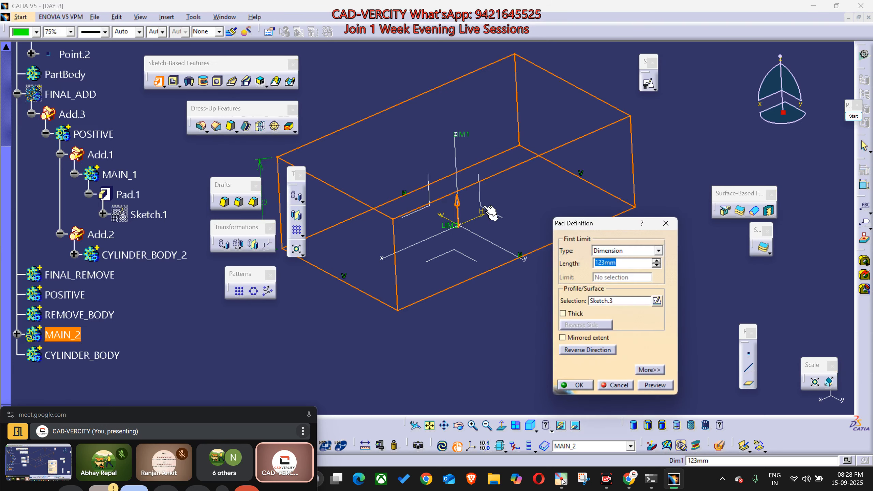
text(35)
key(Return)
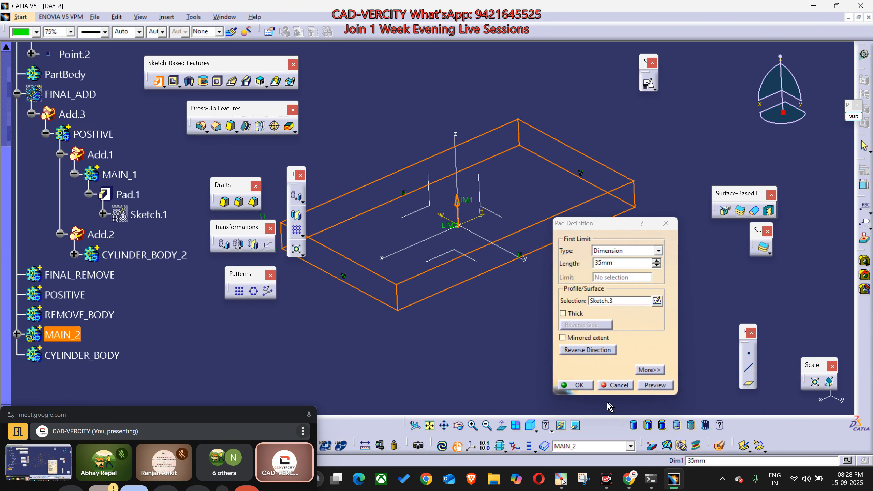
click(579, 384)
middle_drag(423, 308, 434, 351)
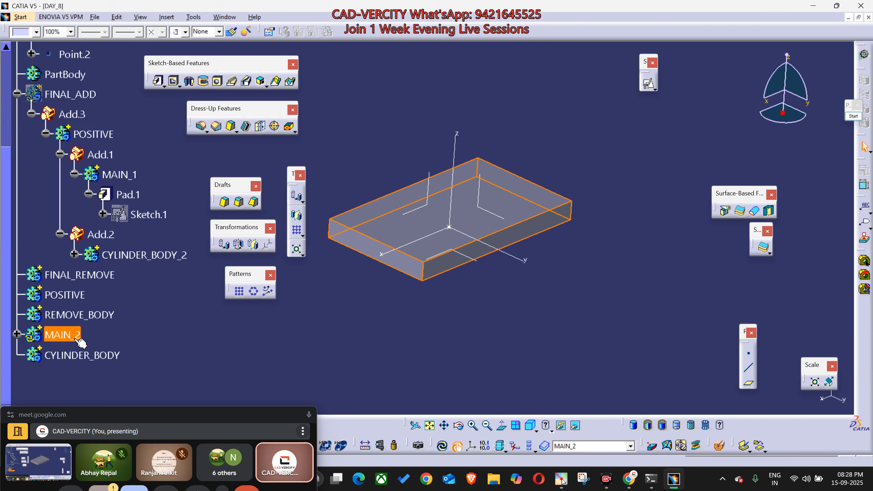
Step: Color the MAIN_2 body green
click(36, 32)
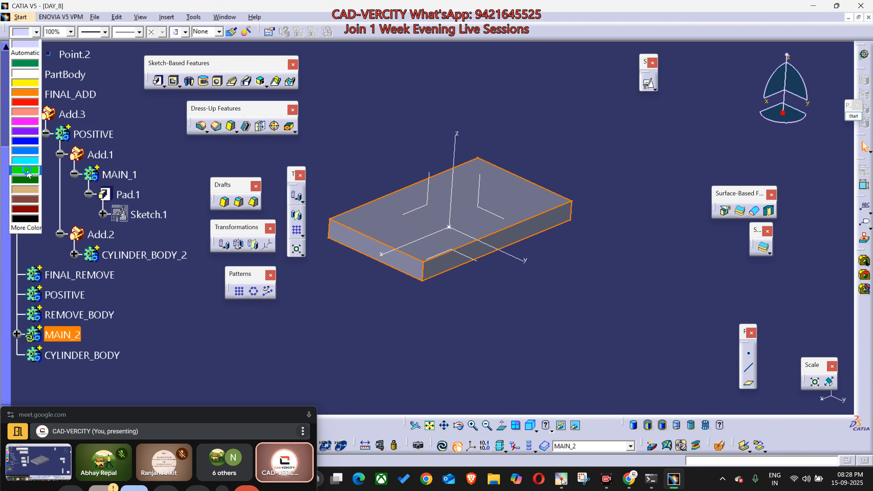
click(25, 170)
middle_drag(370, 347, 539, 321)
middle_drag(392, 331, 422, 333)
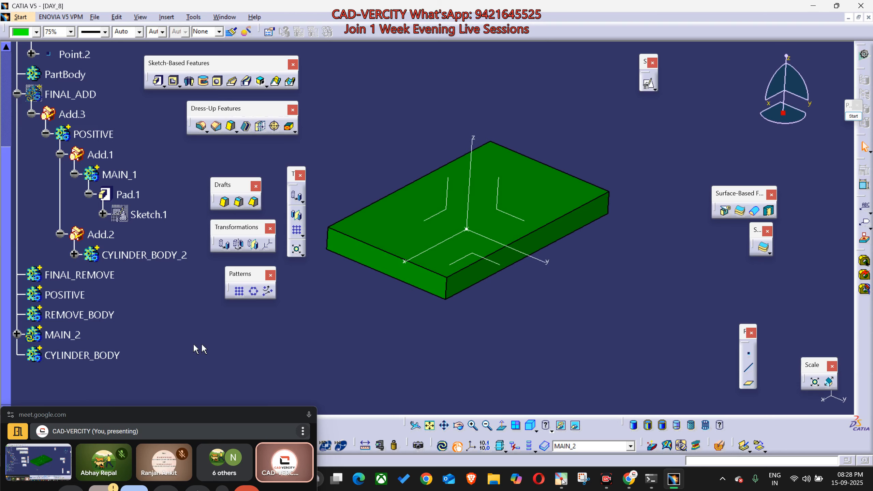
Step: Make CYLINDER_BODY the in-work object and start a positioned sketch on the axis system's XY plane
right_click(95, 362)
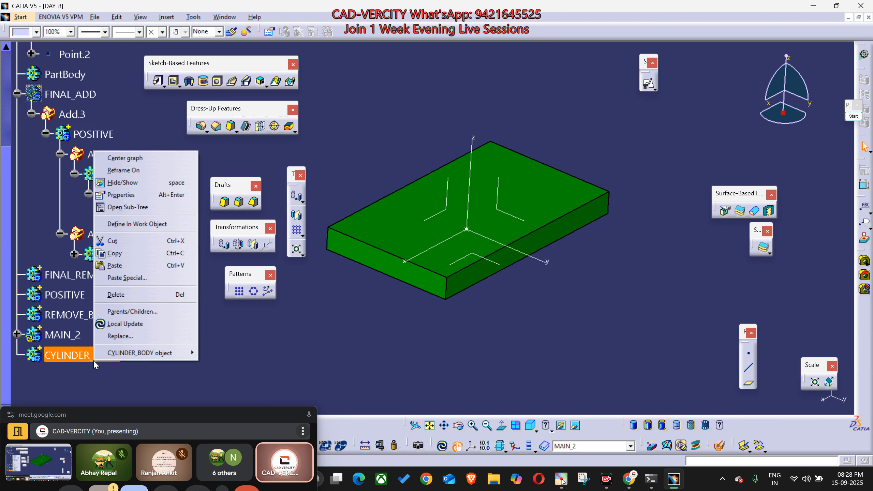
click(136, 223)
click(327, 353)
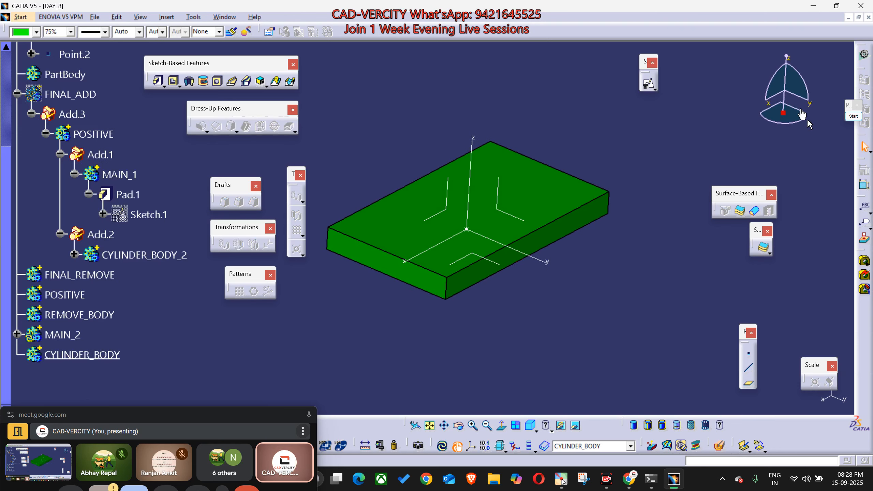
click(650, 85)
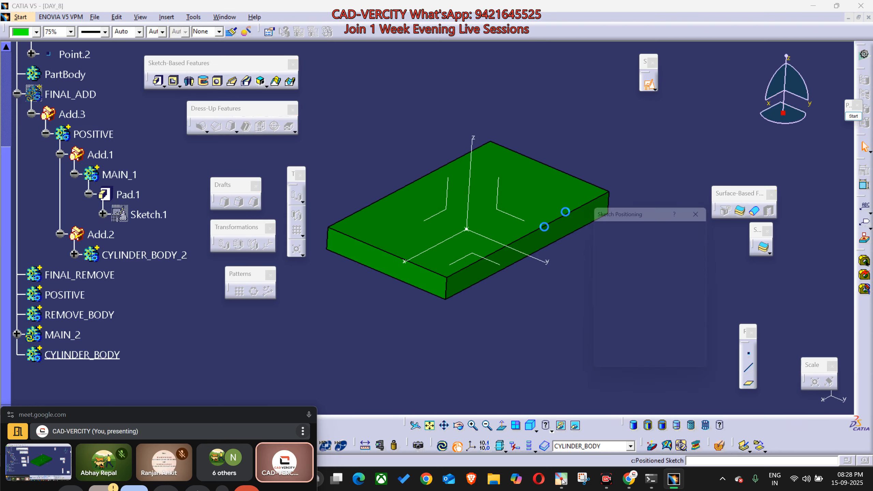
click(479, 254)
middle_drag(546, 283, 461, 373)
drag(622, 210, 317, 226)
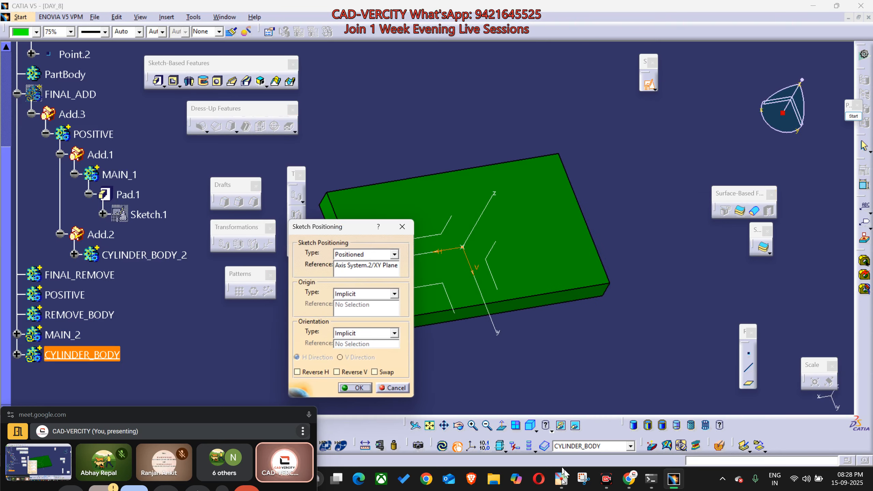
Step: Draw an on-screen annotation of a rectangular block with a round pocket sunk into its upper face, beside the green plate
middle_drag(623, 284, 434, 273)
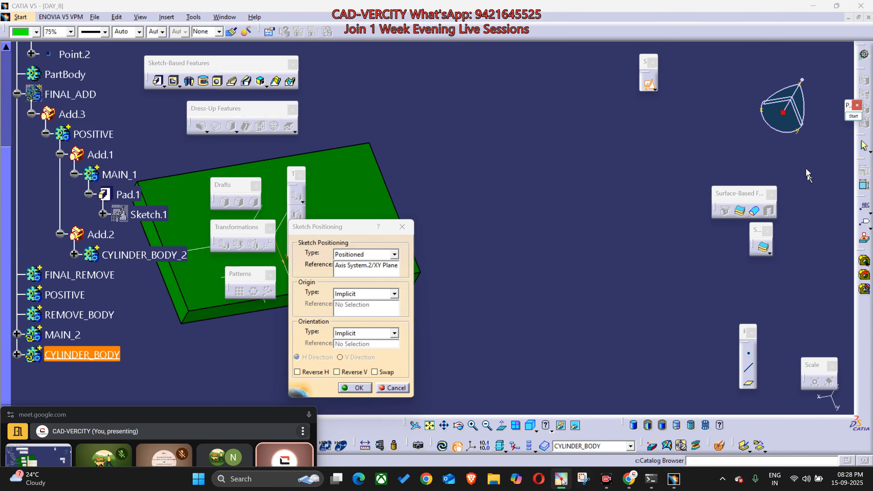
click(854, 116)
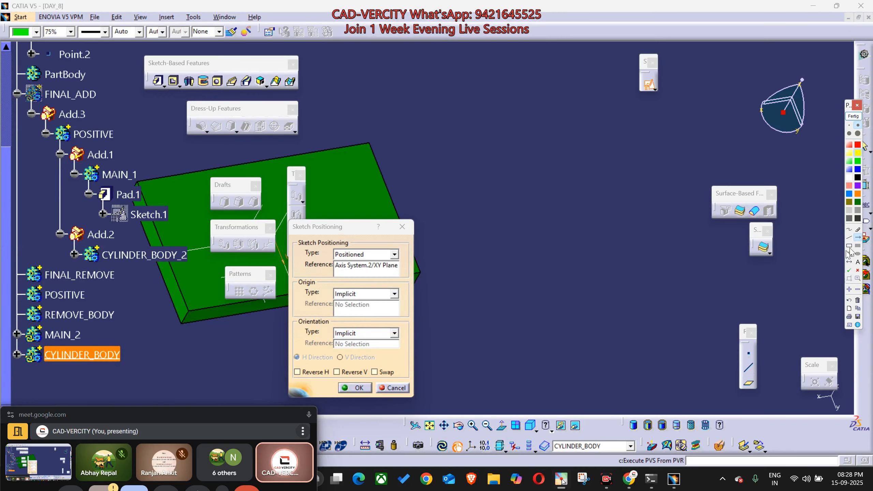
mouse_move(453, 258)
mouse_down()
mouse_move(581, 162)
mouse_move(613, 151)
mouse_move(714, 196)
mouse_up()
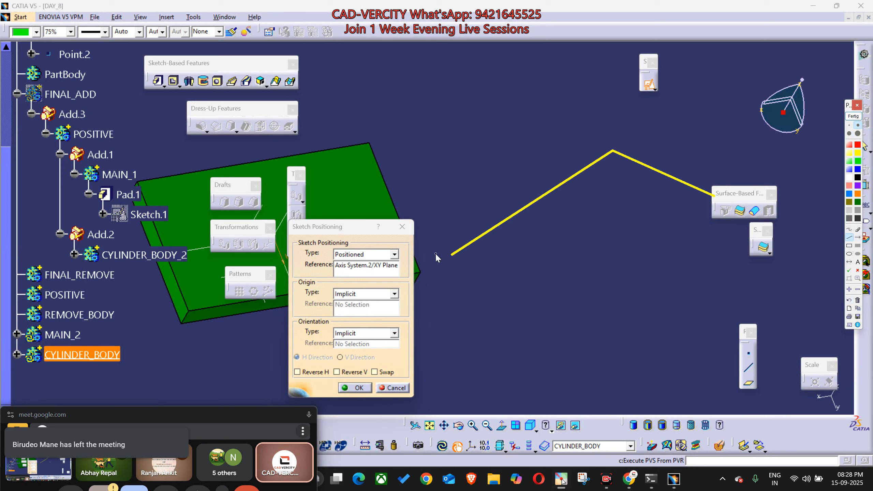
mouse_move(452, 258)
mouse_down()
mouse_move(613, 152)
mouse_move(724, 198)
mouse_move(714, 199)
mouse_up()
click(550, 299)
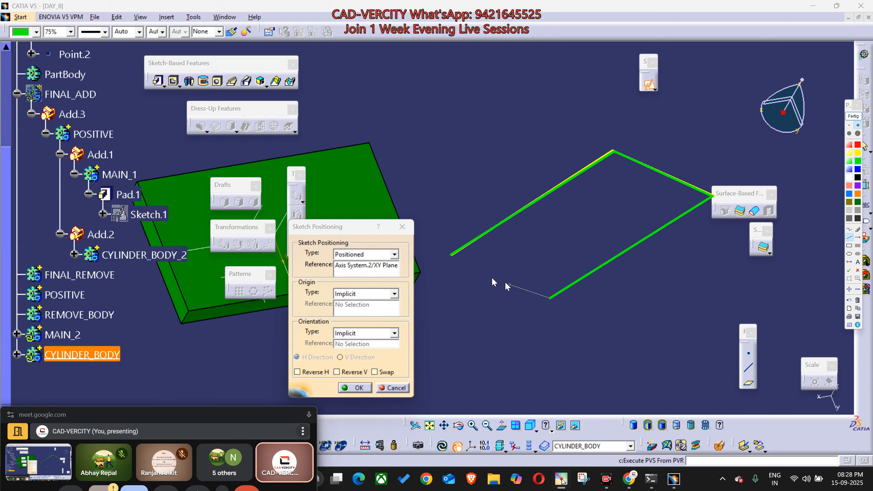
click(555, 329)
click(552, 298)
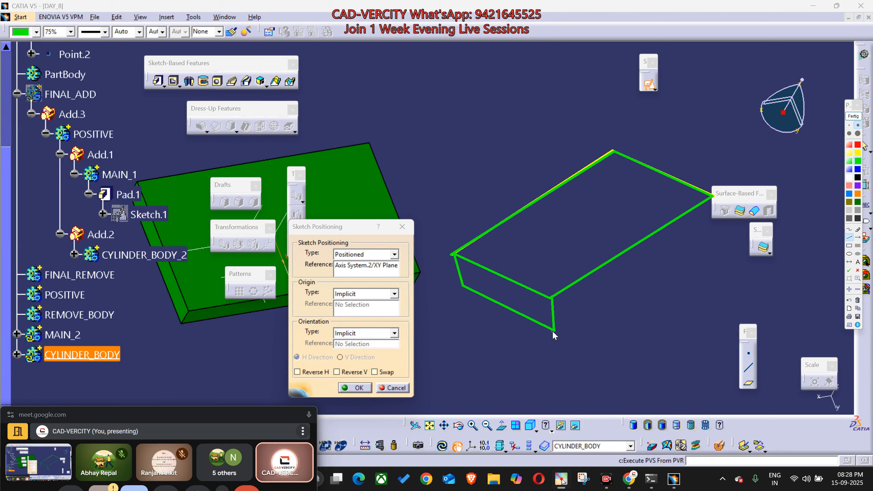
click(707, 230)
click(712, 196)
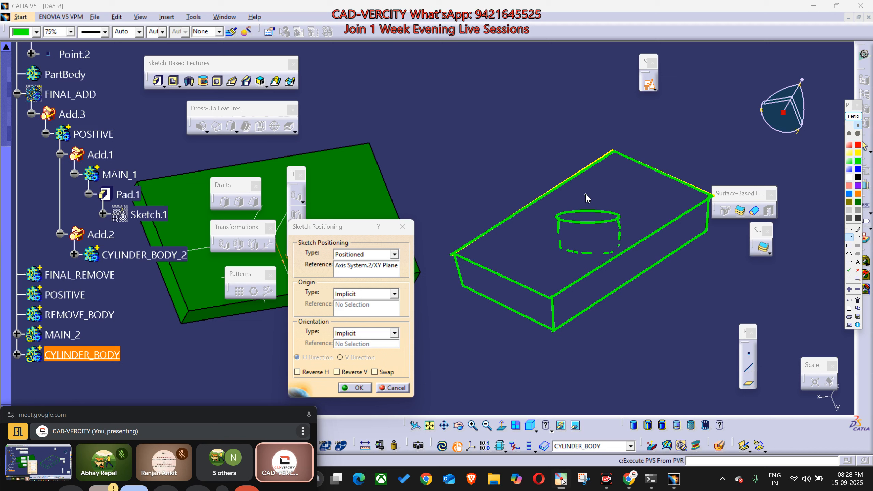
click(592, 289)
Step: Capture the annotated screen, paste the image into the CAD-VERCITY ADVANCED chat in WhatsApp, and return to CATIA
key(super+shift+s)
mouse_move(742, 85)
mouse_down()
mouse_move(134, 468)
mouse_move(185, 421)
mouse_up()
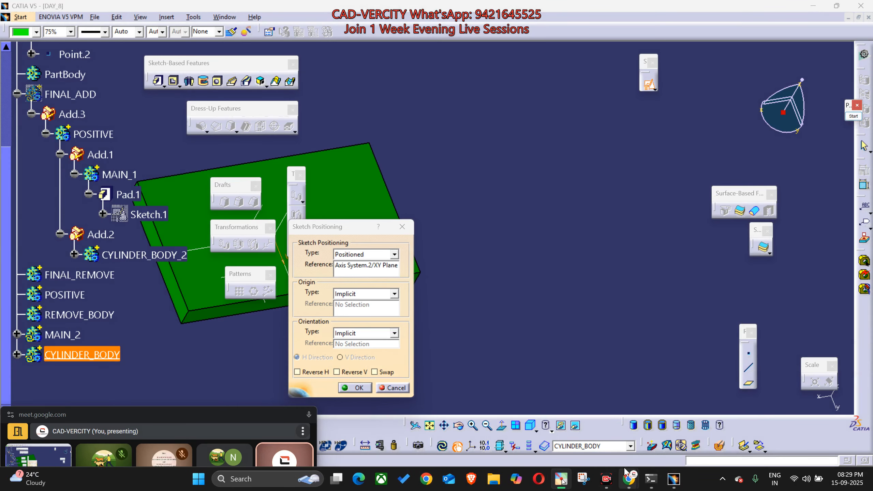
mouse_move(627, 475)
click(536, 435)
click(794, 226)
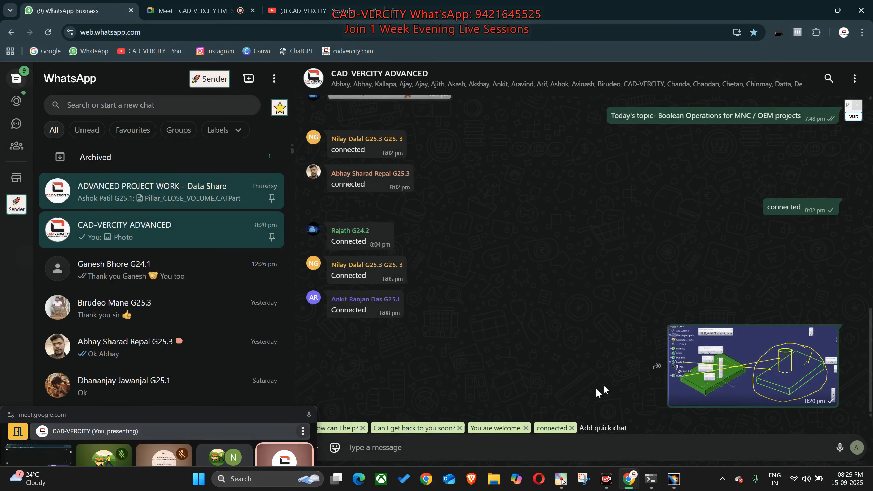
key(ctrl+v)
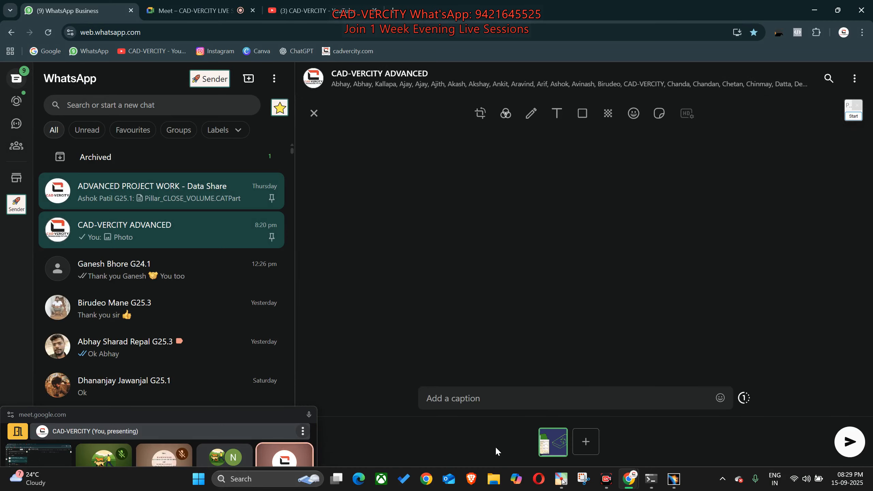
key(Escape)
click(675, 480)
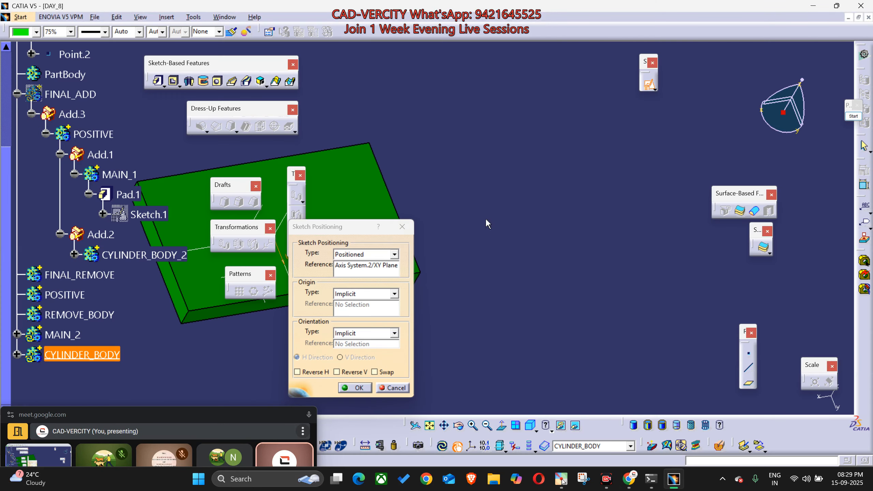
Step: Reverse the H and V directions of the positioned sketch and accept the sketch positioning
middle_drag(486, 220, 505, 329)
click(366, 373)
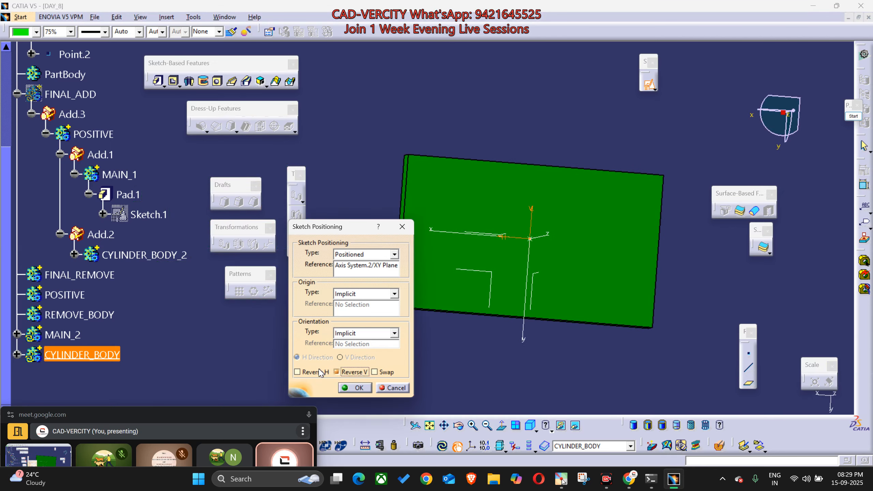
click(354, 388)
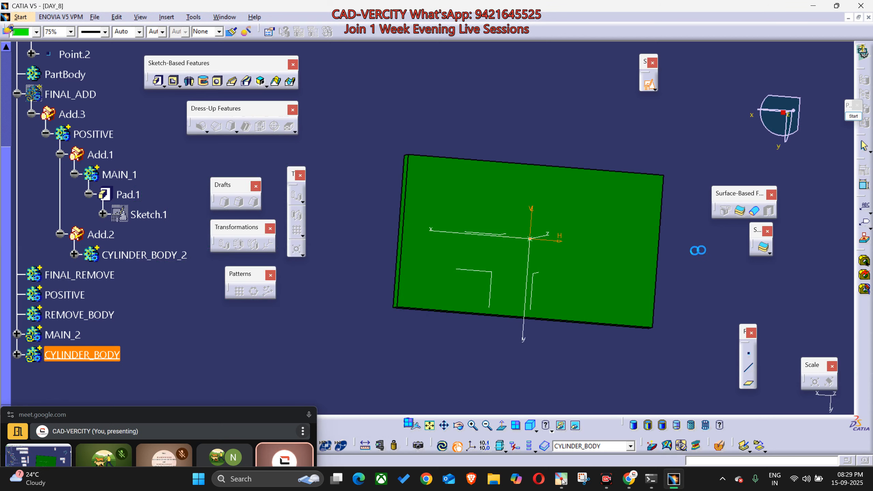
Step: Sketch a circle on the negative H side of the origin, inside the plate's outline, and exit the sketch
click(710, 283)
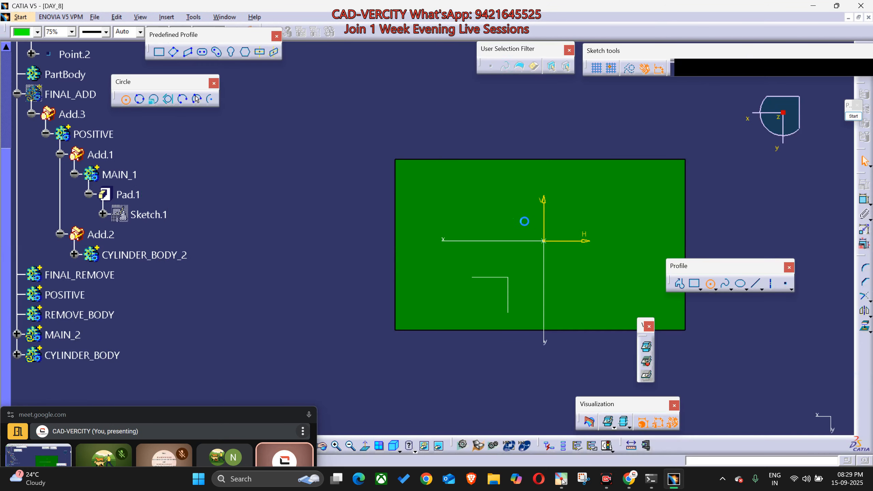
click(490, 191)
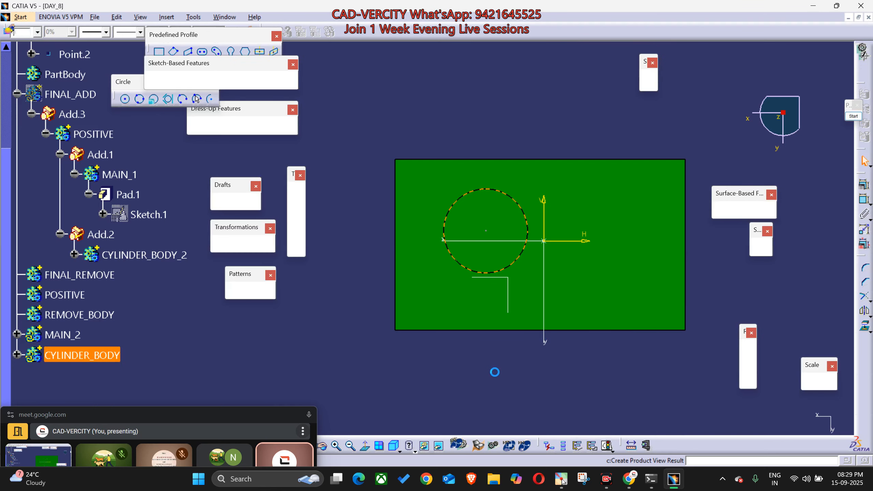
mouse_move(495, 372)
middle_down()
mouse_move(571, 280)
mouse_move(471, 313)
mouse_move(461, 344)
mouse_move(447, 330)
middle_up()
Step: Pad the circle sketch in CYLINDER_BODY upward to a length of 156 mm
click(159, 83)
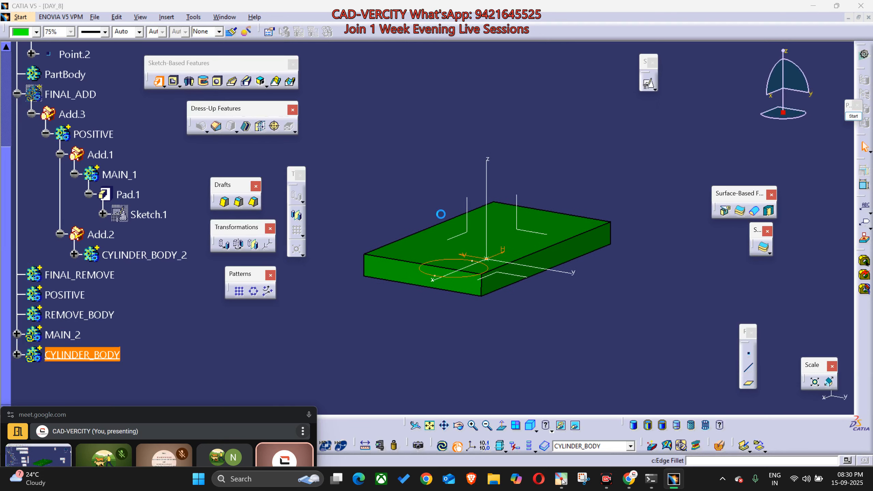
drag(464, 244, 451, 167)
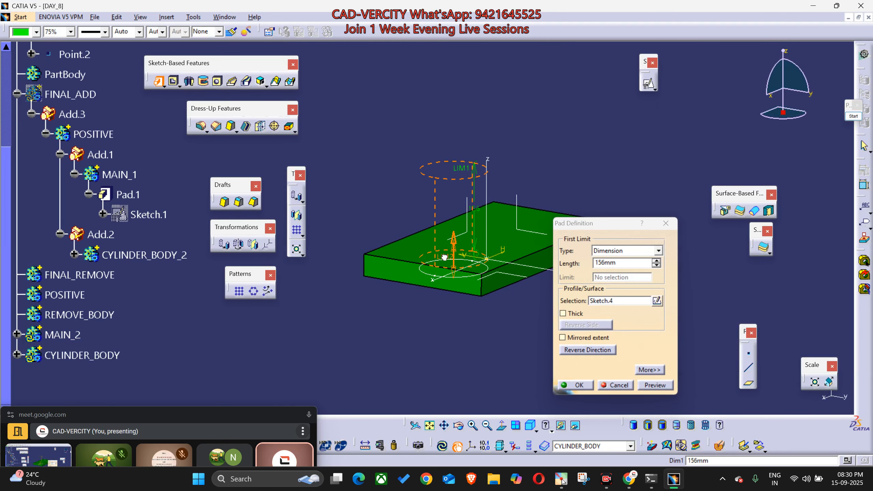
middle_drag(446, 272, 461, 255)
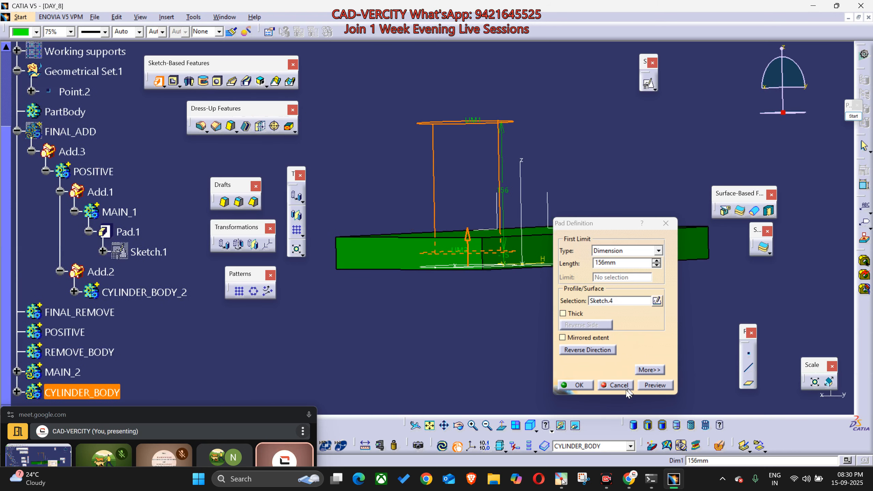
click(586, 386)
Step: Color the CYLINDER_BODY body teal
scroll(489, 342, down, 3)
middle_drag(463, 264, 460, 322)
scroll(461, 321, up, 3)
click(59, 355)
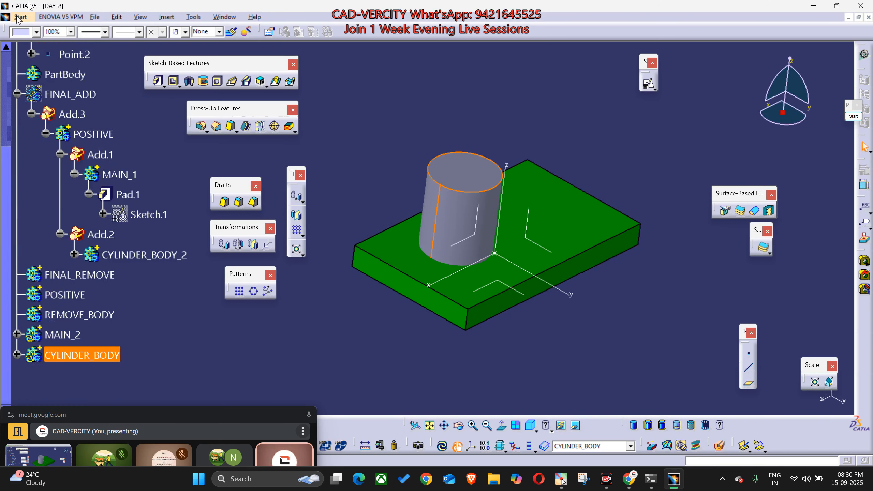
click(33, 36)
click(32, 169)
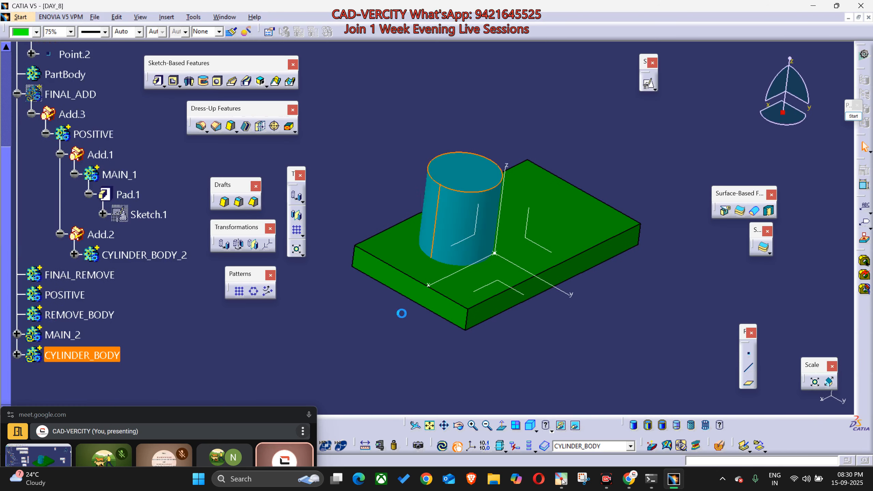
Step: Examine the MAIN_2 plate and CYLINDER_BODY, and compare them with the POSITIVE and MAIN_1 bodies under FINAL_ADD
click(386, 249)
middle_drag(399, 313, 503, 240)
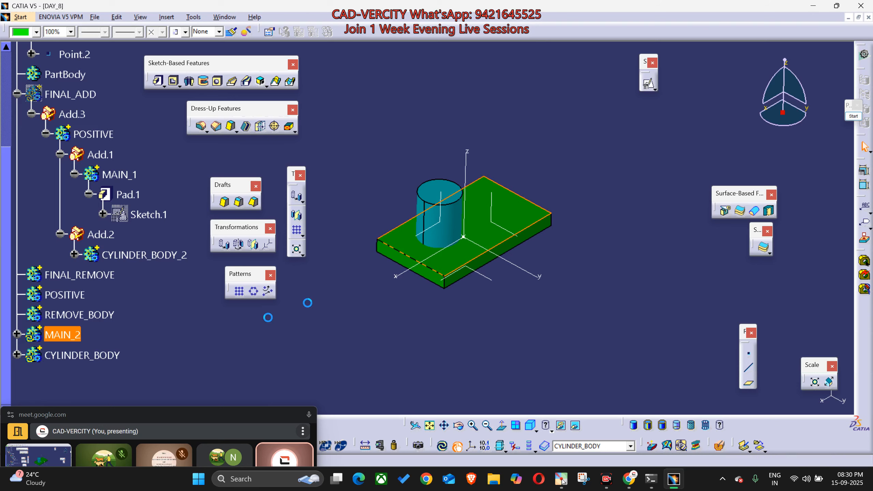
click(60, 355)
middle_drag(448, 228, 458, 252)
click(335, 328)
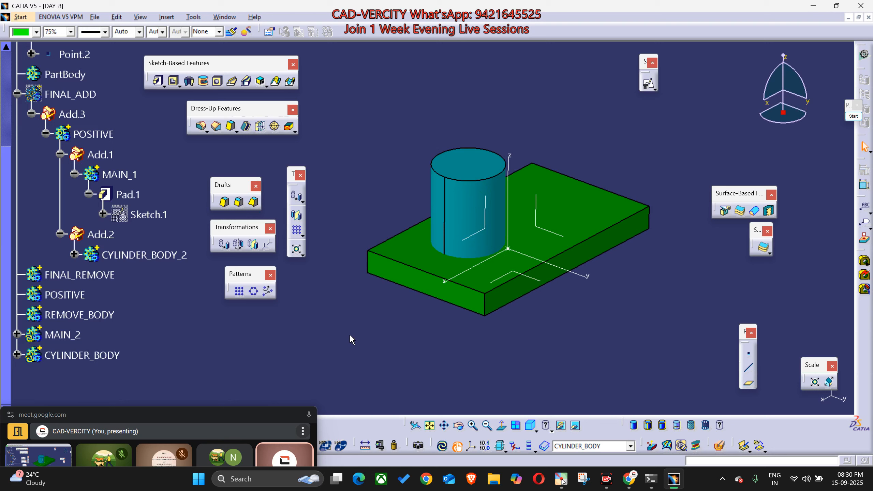
click(133, 178)
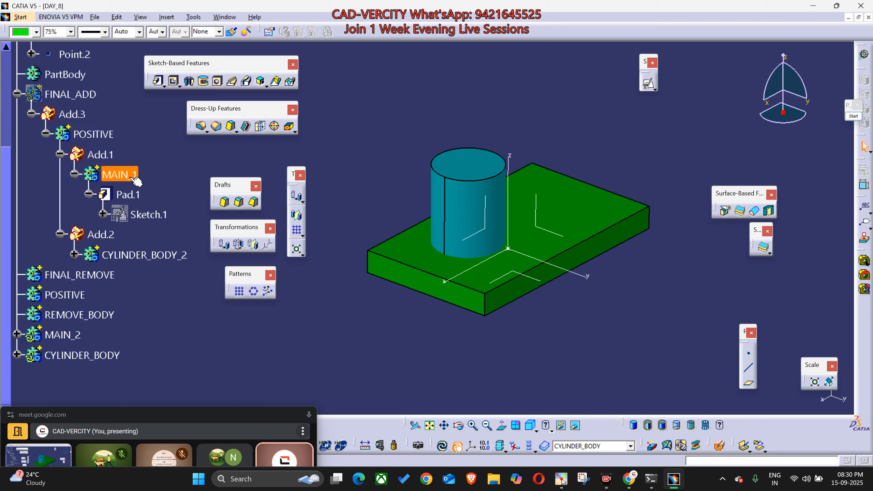
click(104, 139)
click(136, 325)
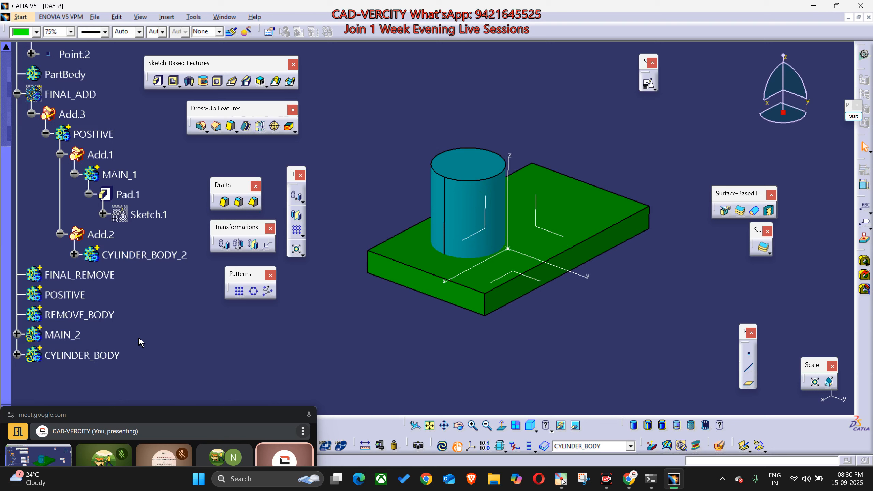
Step: Make the POSITIVE body below FINAL_REMOVE the in-work object, add MAIN_2 to it, and expand its tree branch
right_click(81, 296)
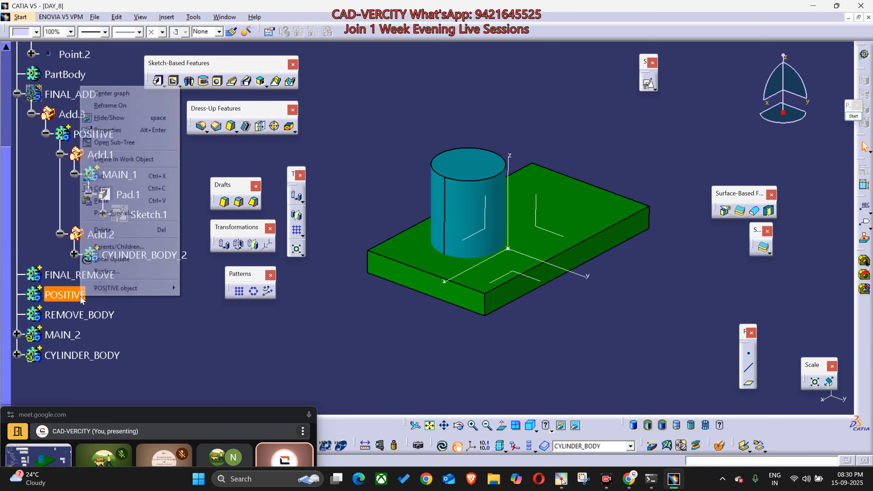
click(124, 160)
right_click(72, 337)
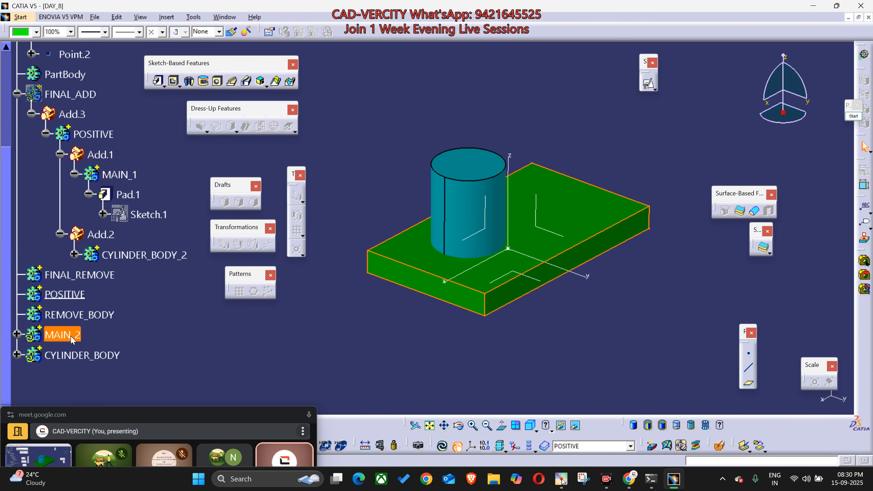
mouse_move(144, 329)
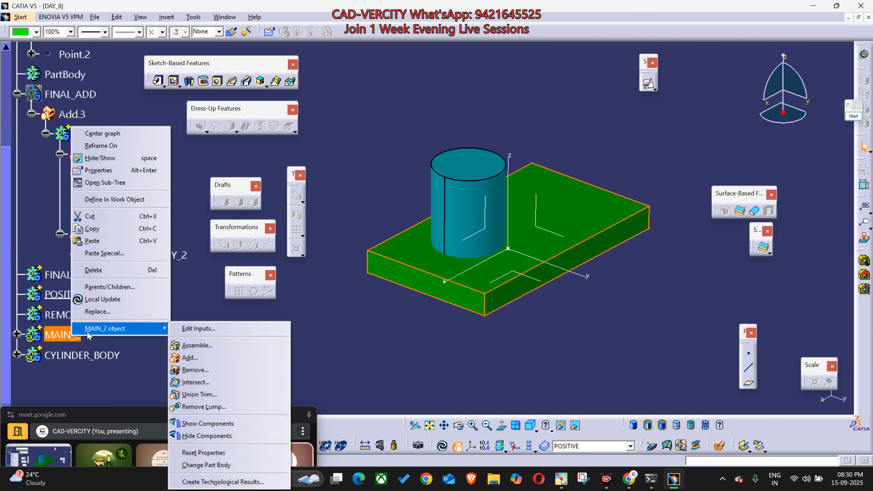
click(191, 356)
click(259, 279)
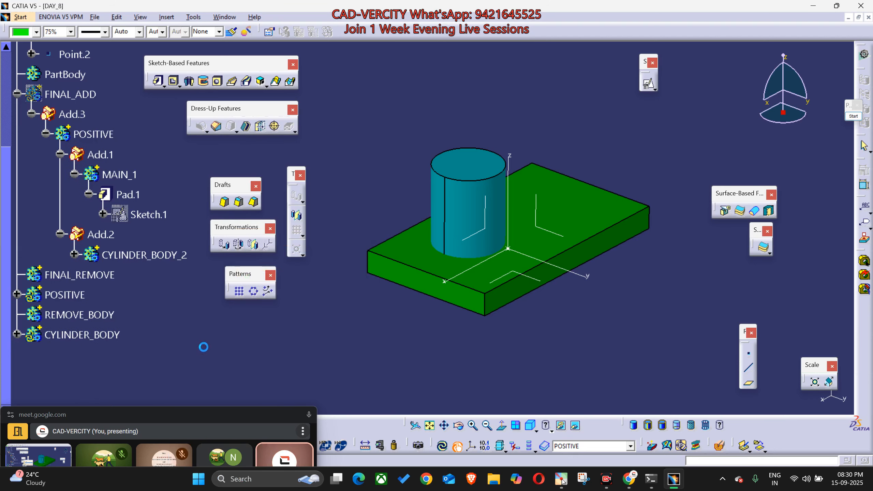
click(16, 295)
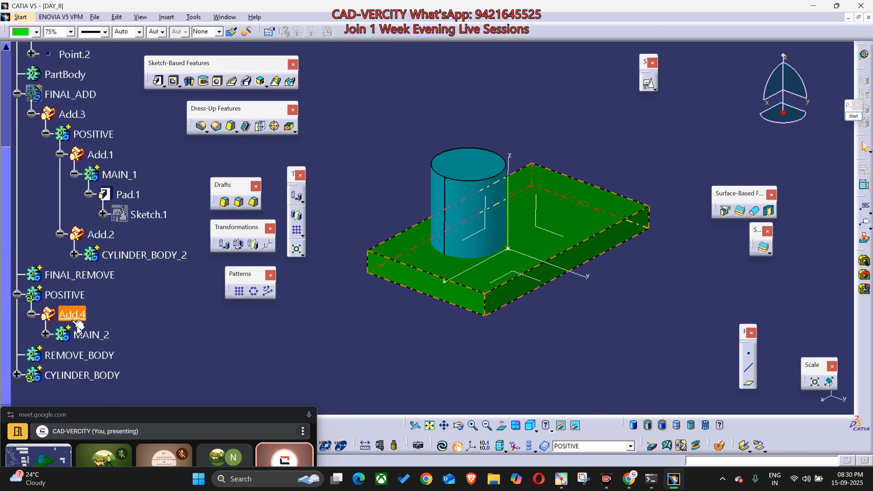
click(95, 138)
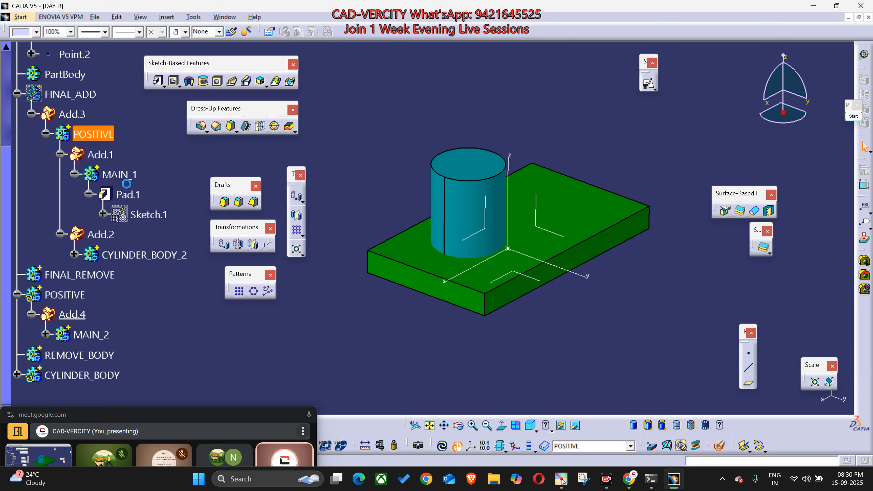
click(120, 175)
scroll(167, 370, down, 2)
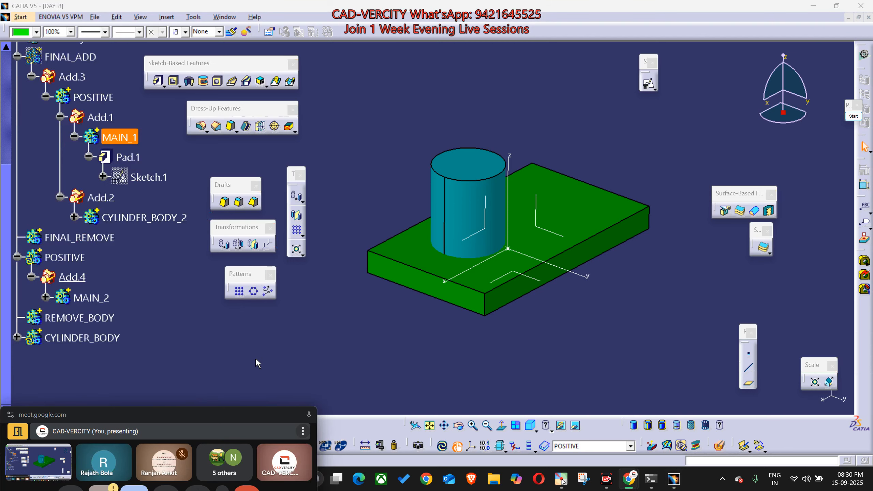
click(466, 219)
click(234, 370)
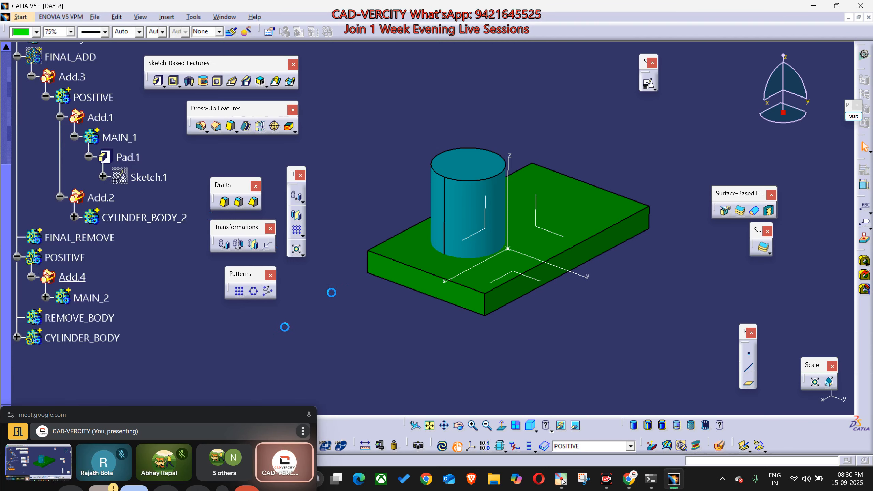
Step: Examine the teal cylinder's body in the model and make REMOVE_BODY the in-work object
click(466, 191)
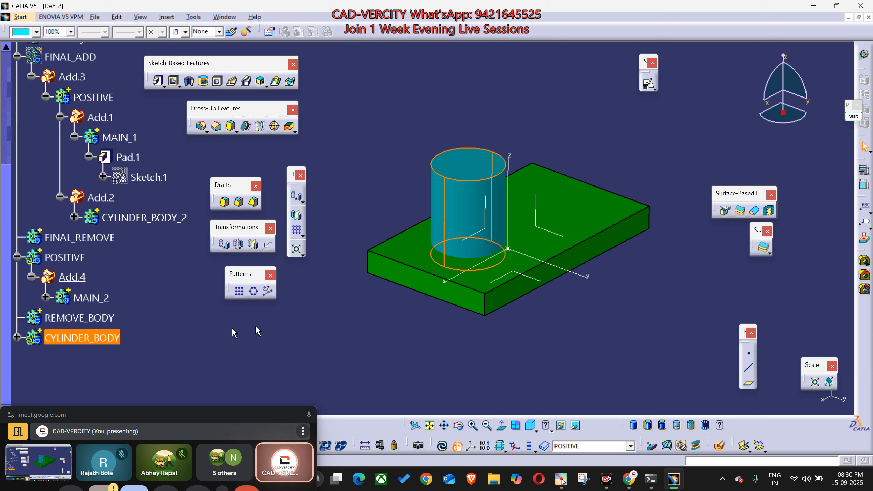
click(214, 330)
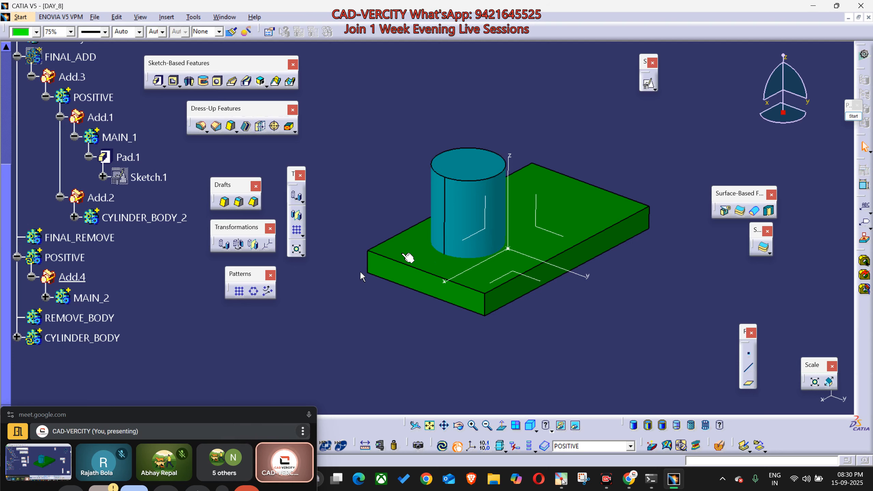
click(444, 222)
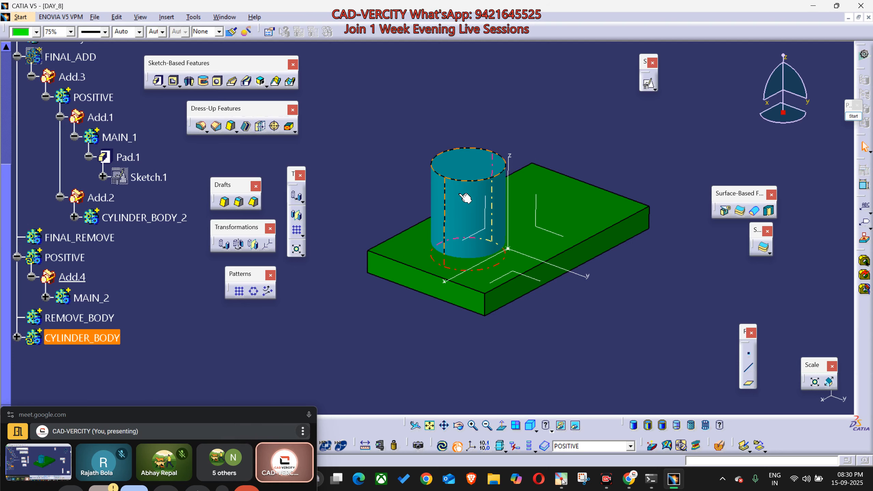
right_click(83, 319)
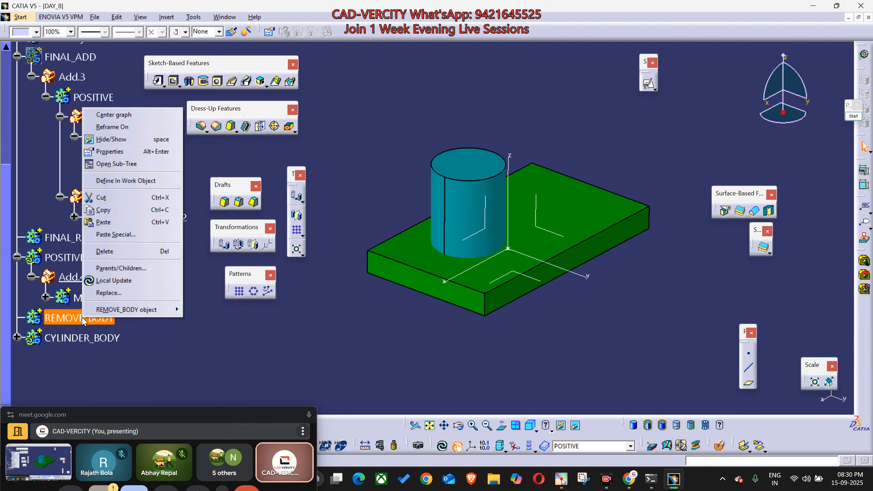
click(140, 181)
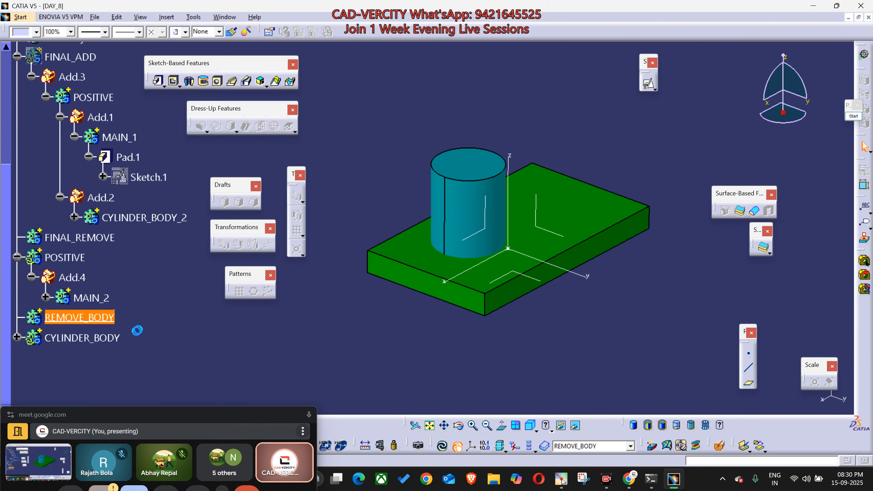
click(117, 374)
Step: Add CYLINDER_BODY to REMOVE_BODY with a Boolean Add and expand the REMOVE_BODY branch
right_click(99, 342)
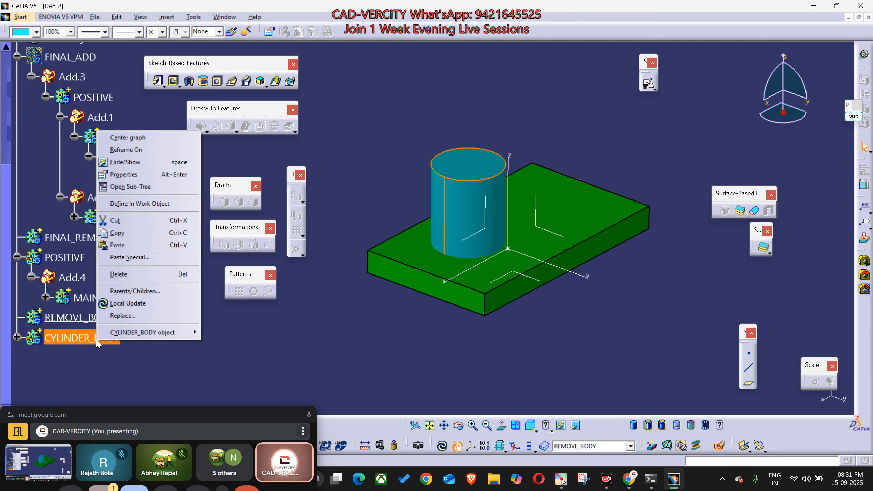
mouse_move(144, 339)
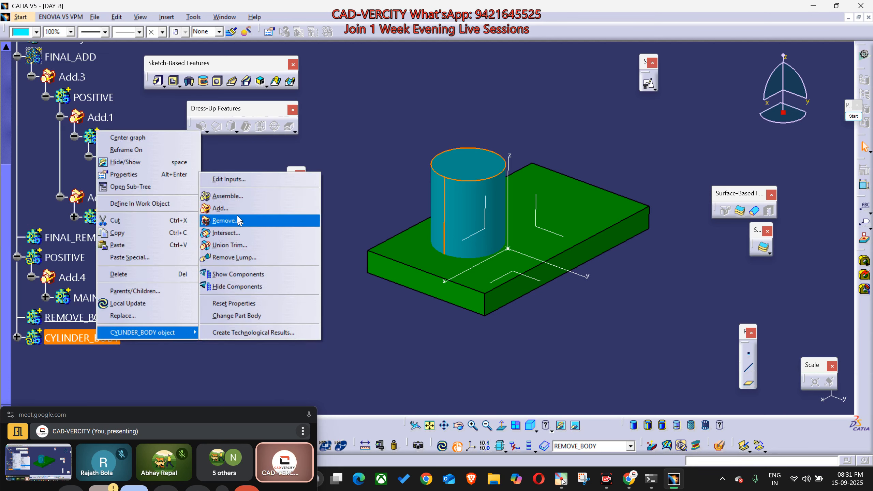
click(220, 208)
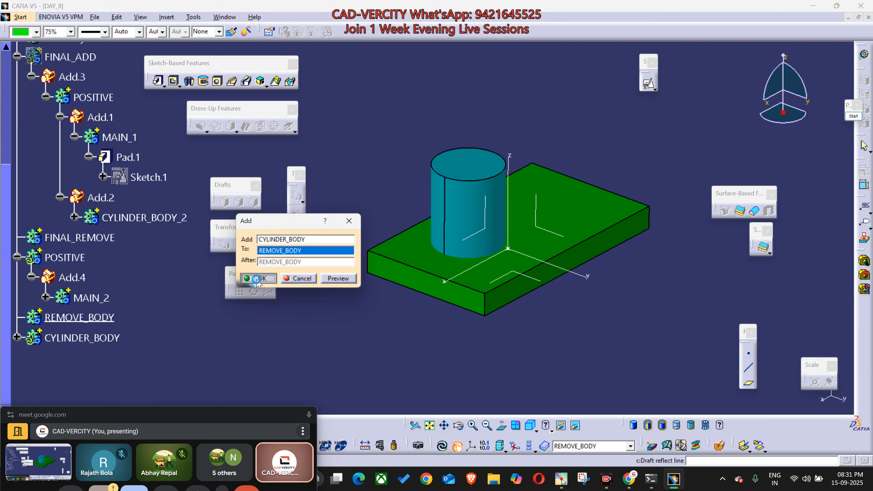
click(257, 279)
click(17, 317)
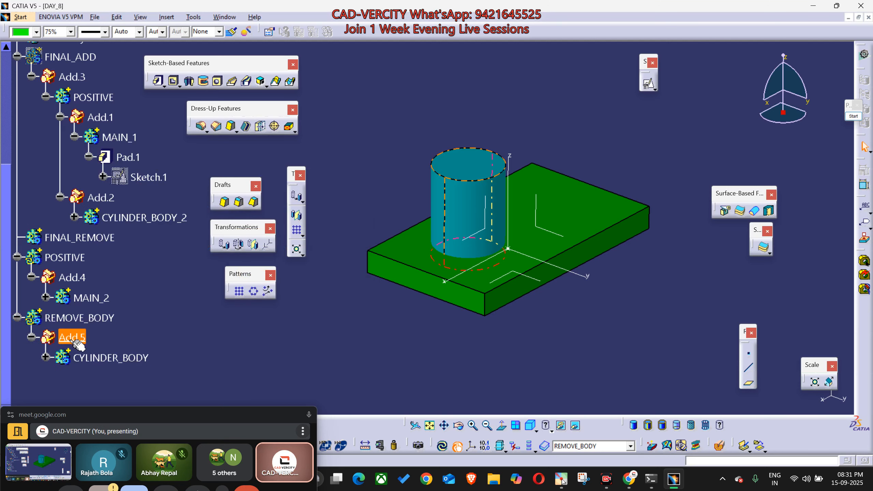
Step: Rename REMOVE_BODY to REMOVE(NEGATIVE)_BODY and check the cylinder that belongs to it
click(76, 318)
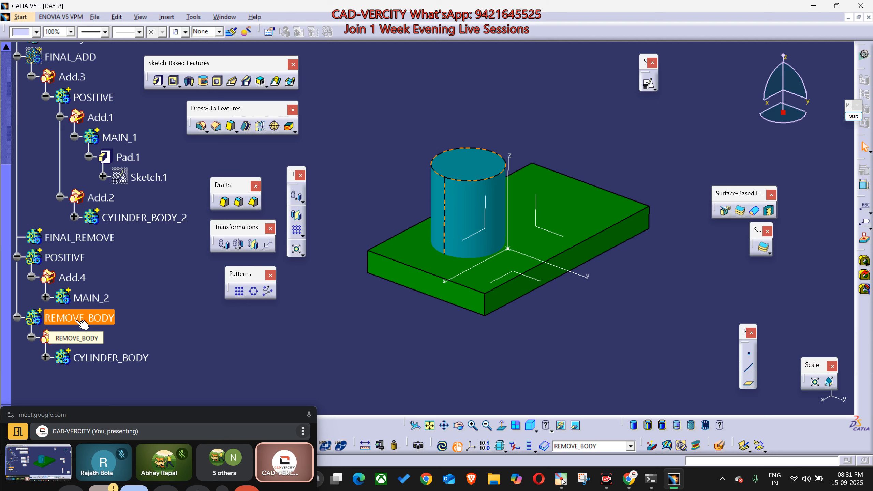
right_click(83, 324)
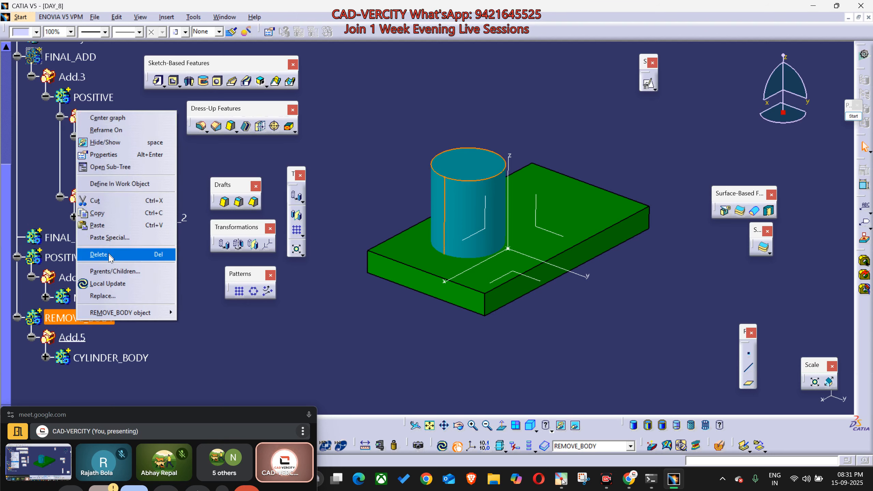
click(104, 155)
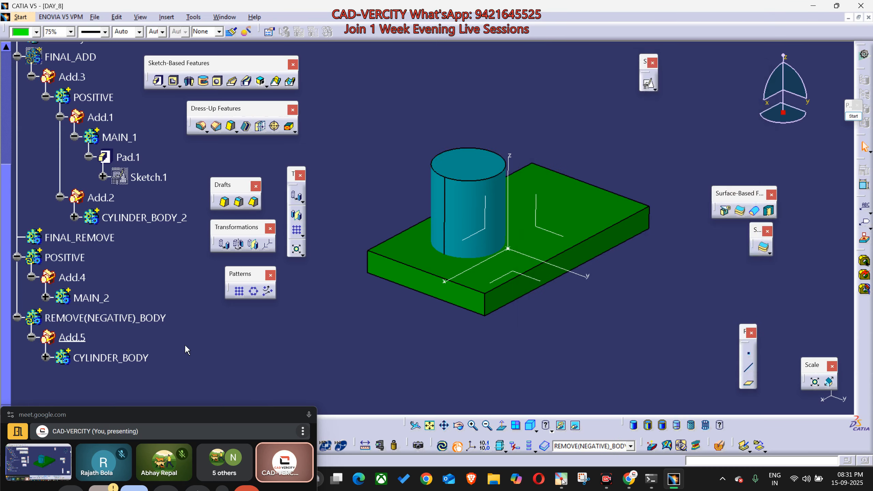
click(472, 202)
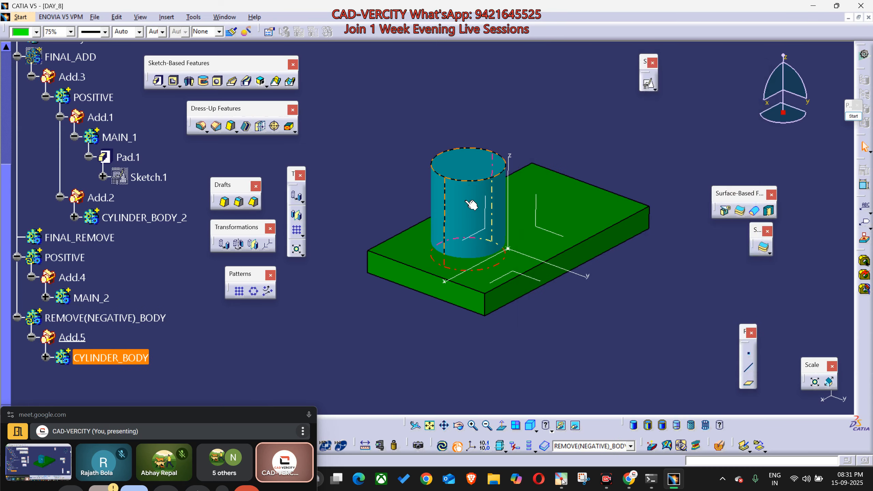
click(465, 200)
click(259, 373)
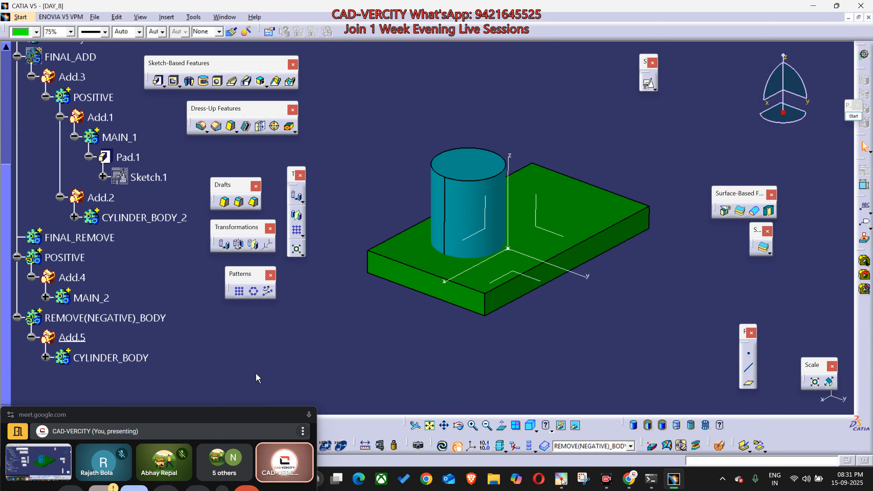
Step: Make FINAL_REMOVE the in-work object and compare it with the FINAL_ADD body
click(98, 238)
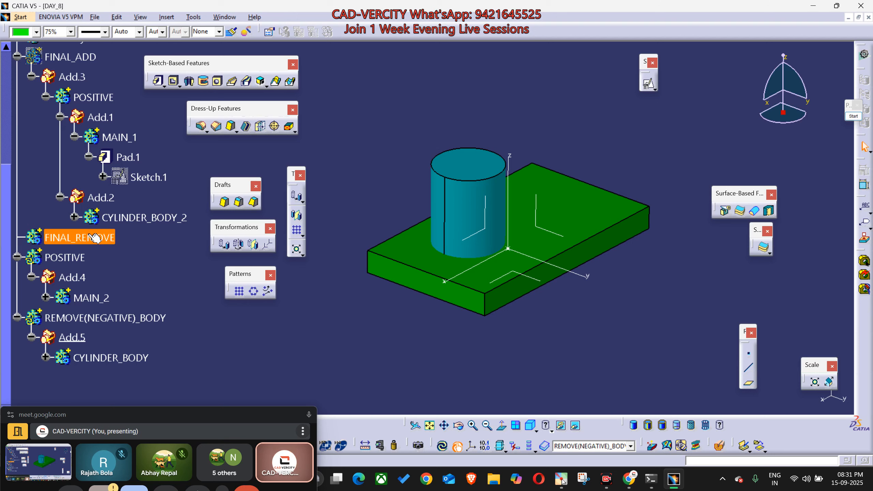
right_click(94, 237)
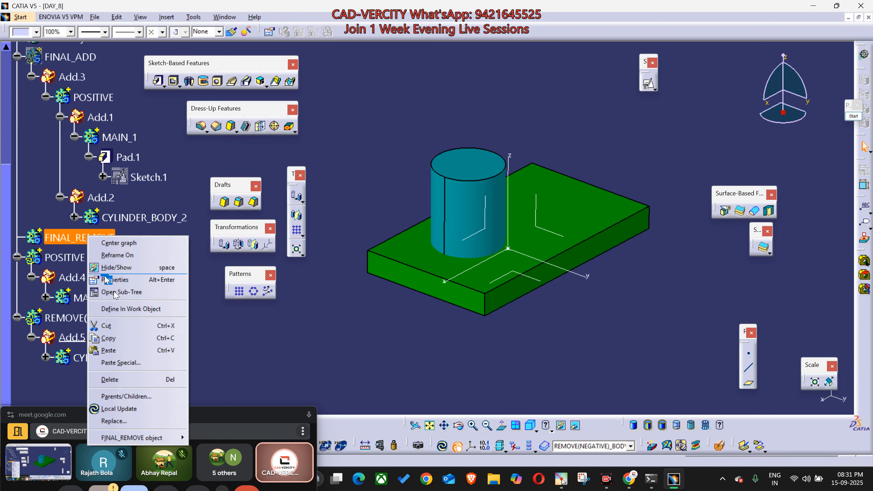
click(130, 309)
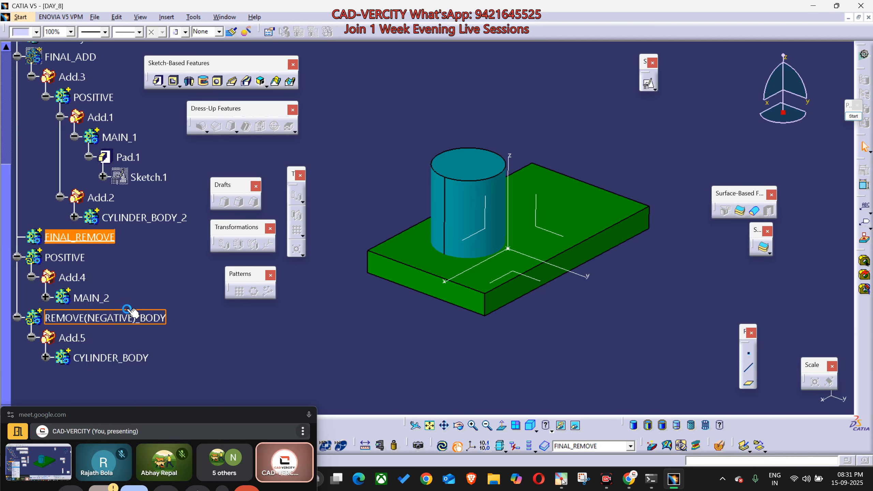
click(104, 95)
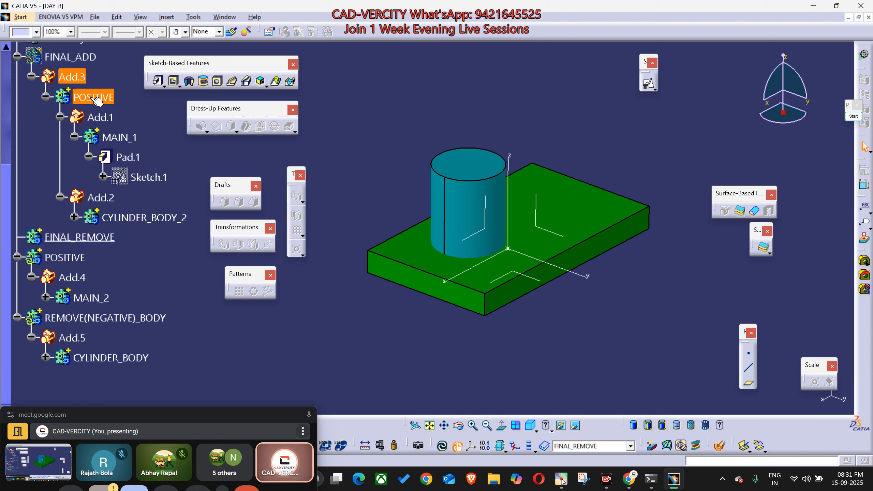
click(86, 56)
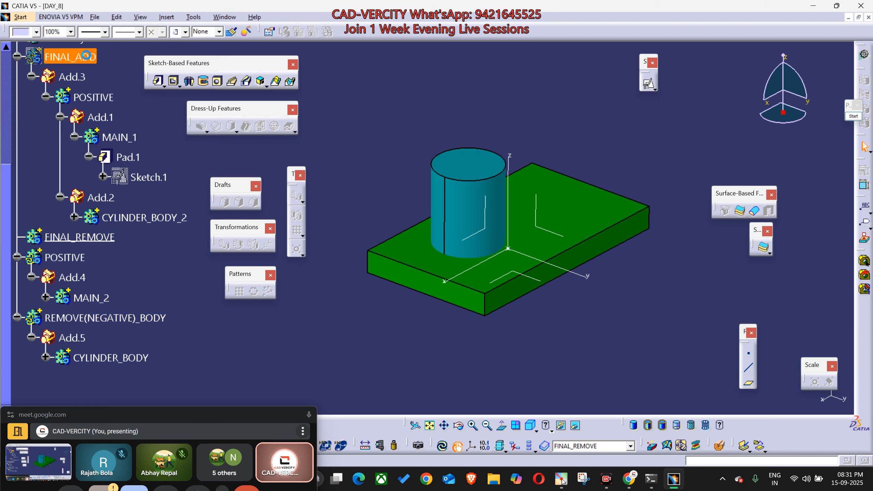
Step: Add the POSITIVE body containing MAIN_2 to FINAL_REMOVE with a Boolean Add and expand the FINAL_REMOVE branch
click(74, 237)
right_click(74, 257)
mouse_move(145, 249)
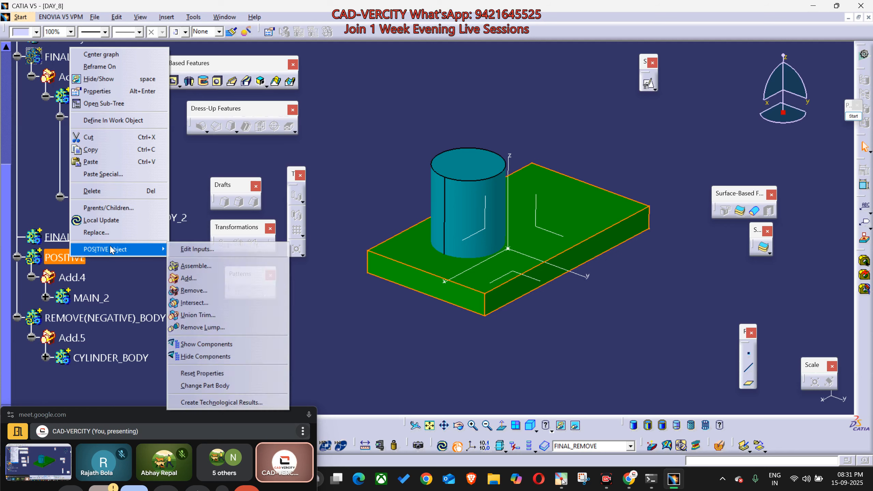
click(207, 278)
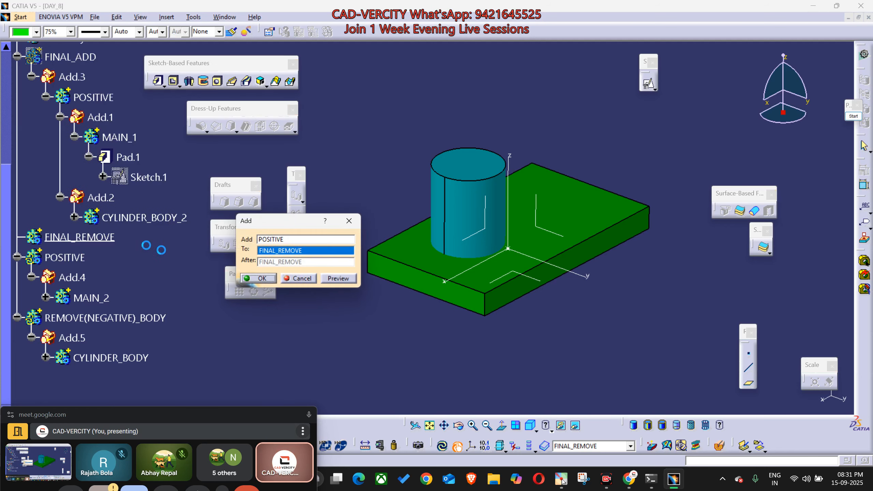
click(258, 279)
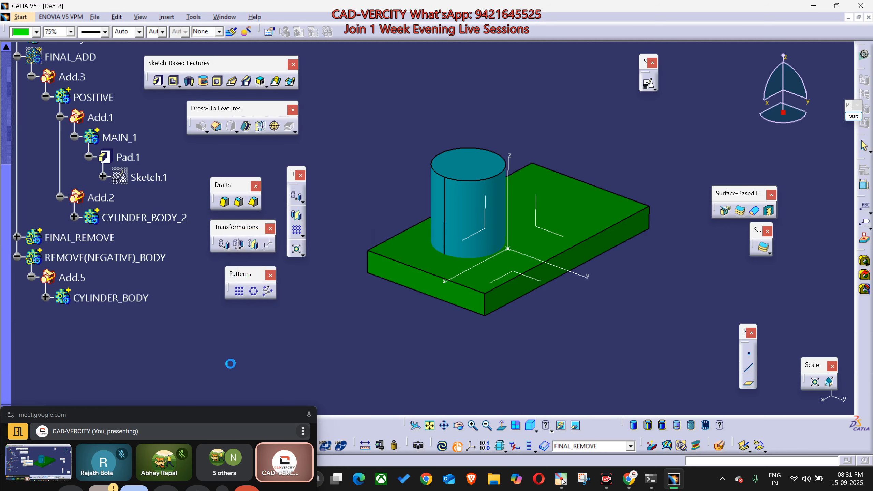
click(17, 238)
Step: Compare the FINAL_ADD tree structure with FINAL_REMOVE, expanding the POSITIVE branch under FINAL_REMOVE down to MAIN_2
click(62, 57)
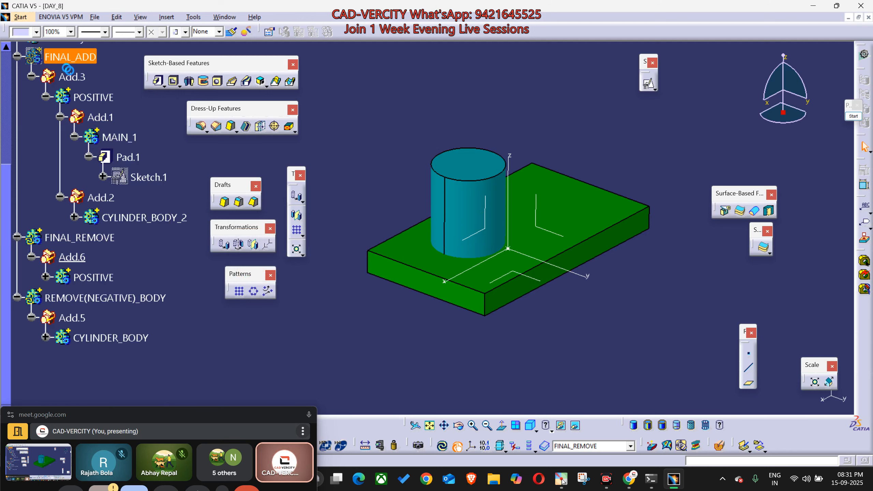
click(74, 77)
click(109, 102)
click(62, 238)
click(72, 258)
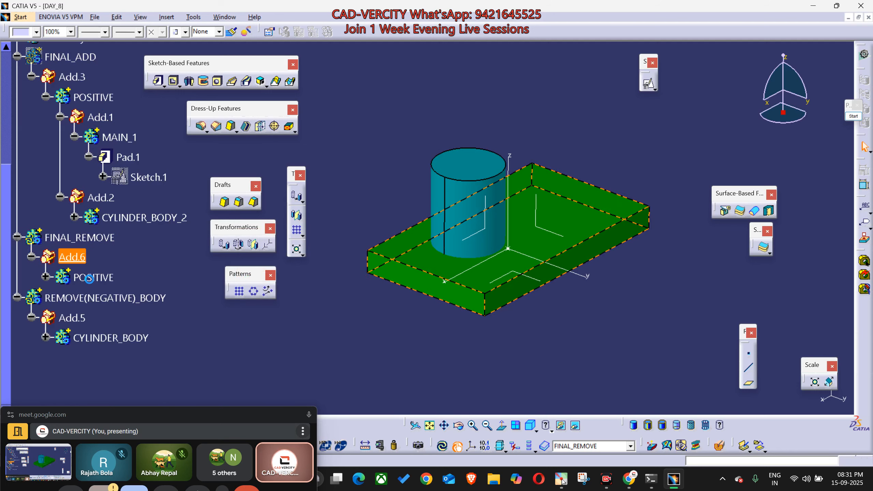
click(86, 278)
click(45, 277)
click(205, 389)
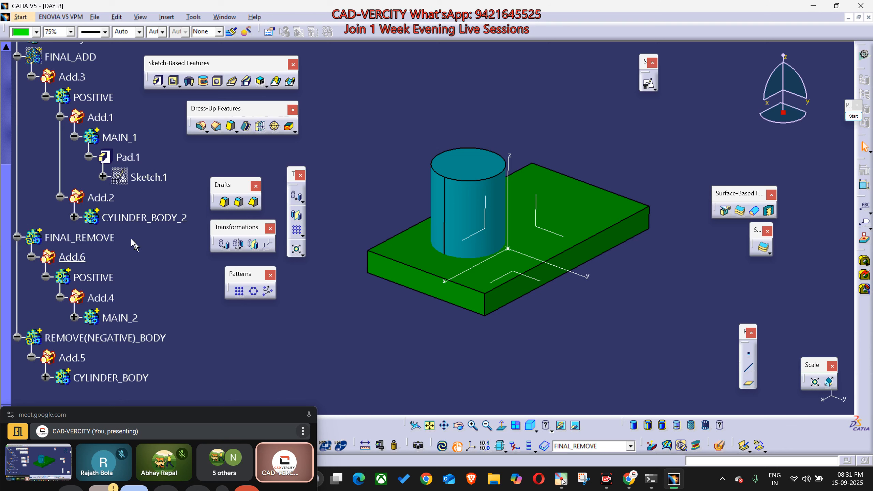
Step: Make the FINAL_REMOVE body itself the in-work object, and check CYLINDER_BODY against the MAIN_2 plate
click(88, 237)
right_click(87, 236)
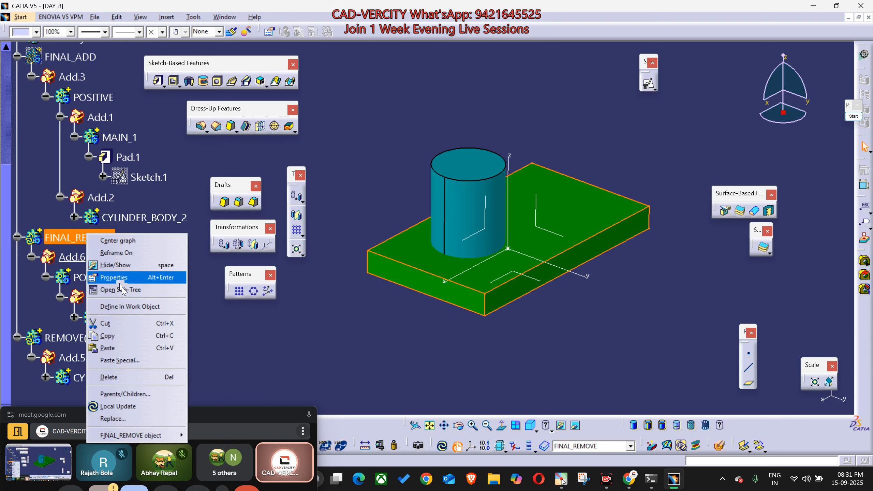
click(130, 306)
click(195, 340)
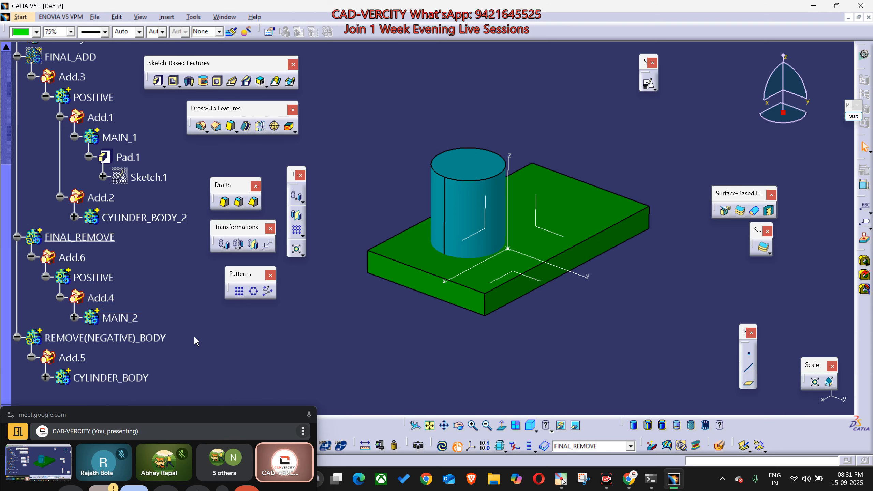
click(110, 378)
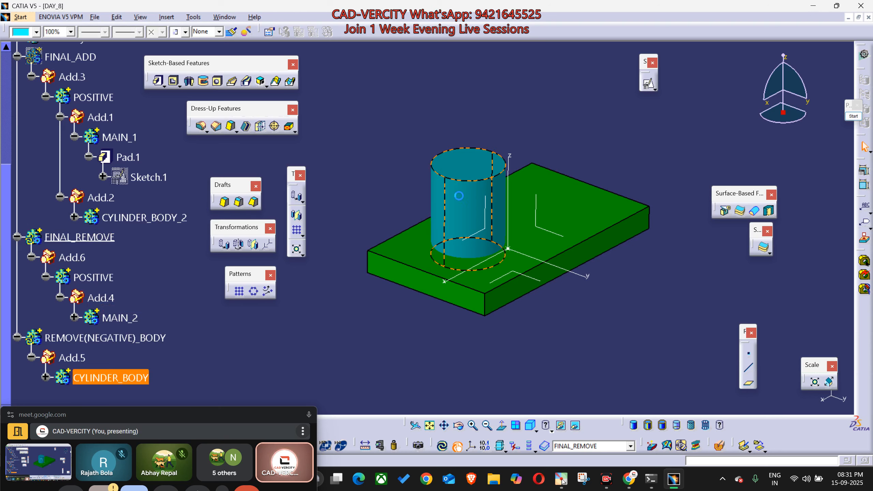
click(415, 252)
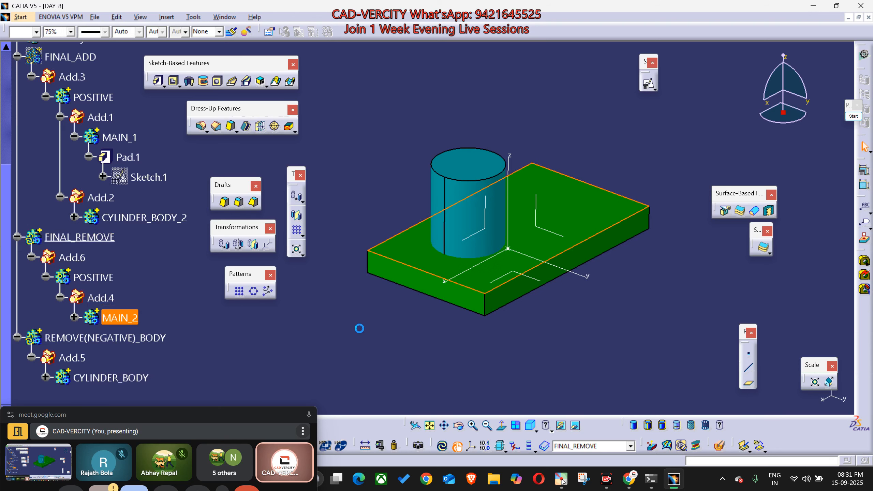
click(359, 329)
Step: Remove REMOVE(NEGATIVE)_BODY from the in-work FINAL_REMOVE body with a Boolean Remove
right_click(69, 231)
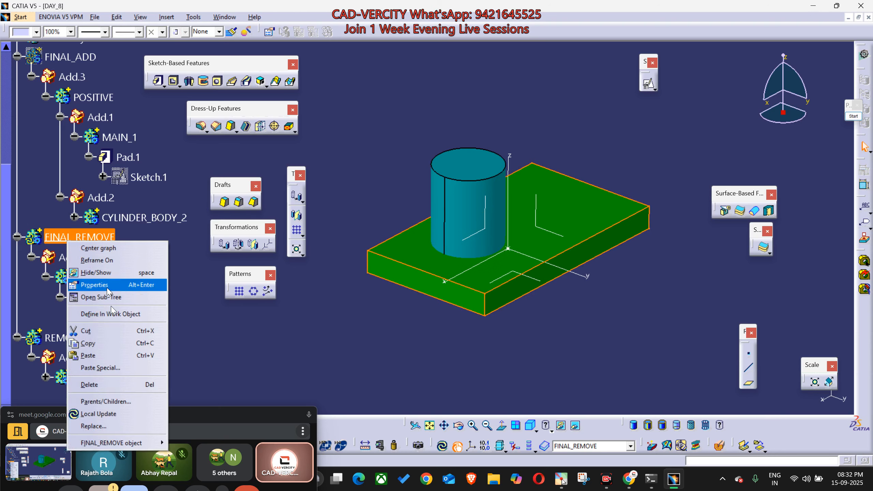
click(130, 310)
right_click(109, 342)
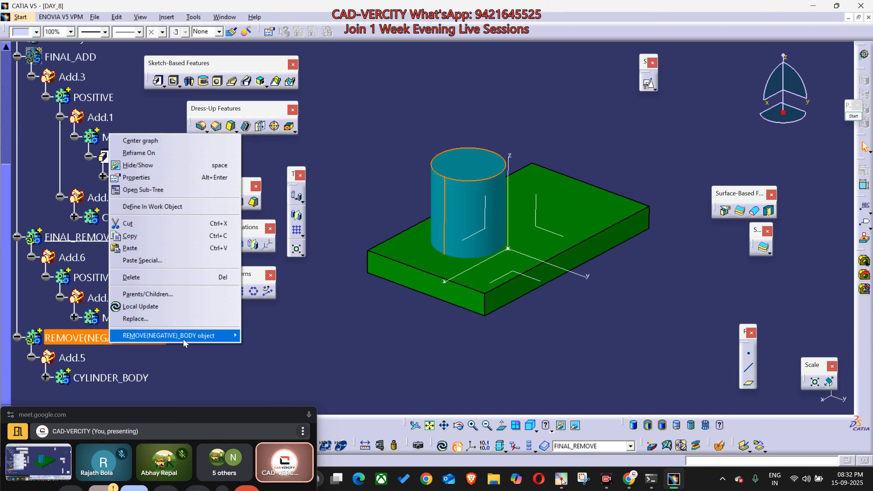
mouse_move(186, 337)
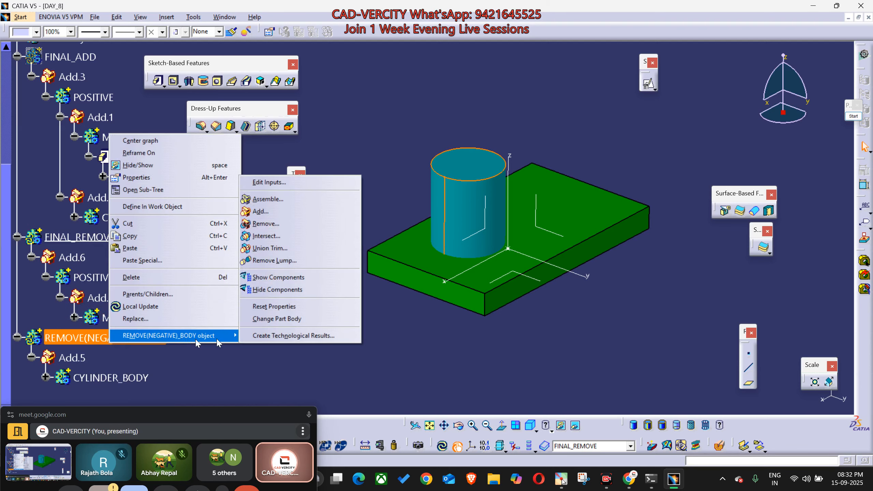
click(274, 224)
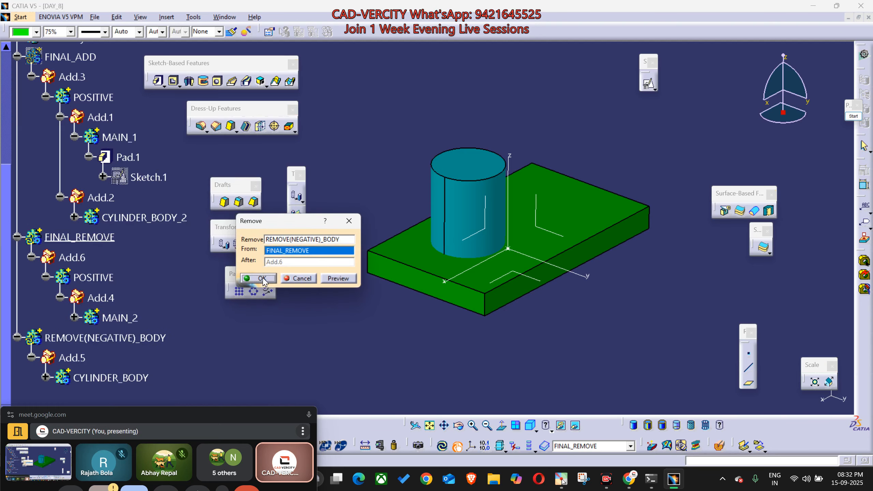
click(264, 277)
Step: Inspect the cylindrical pocket cut in the FINAL_REMOVE plate with Dynamic Sectioning, moving the section plane through it, and end the sectioning
middle_drag(396, 324, 450, 186)
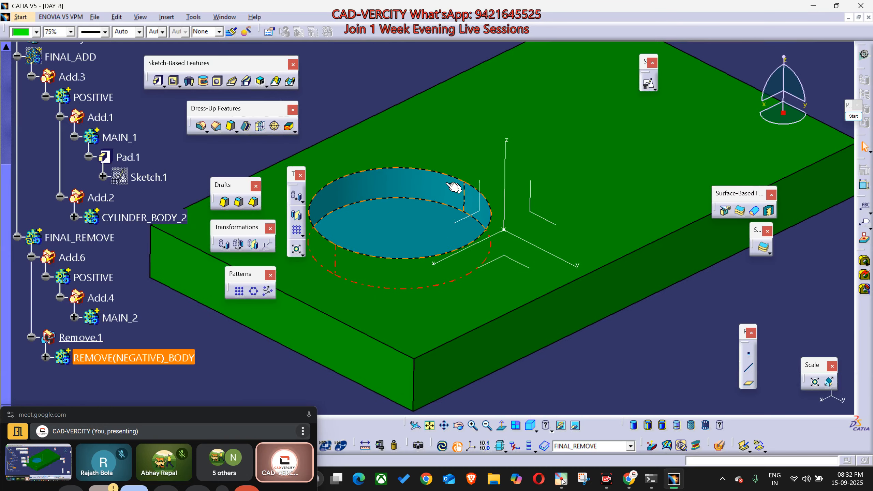
click(720, 447)
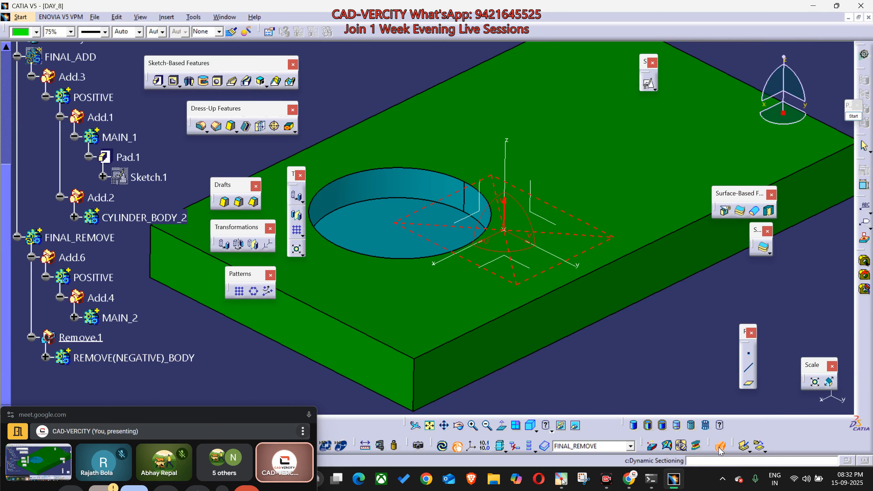
click(523, 333)
drag(549, 277, 423, 240)
middle_drag(422, 240, 474, 319)
middle_drag(482, 301, 352, 287)
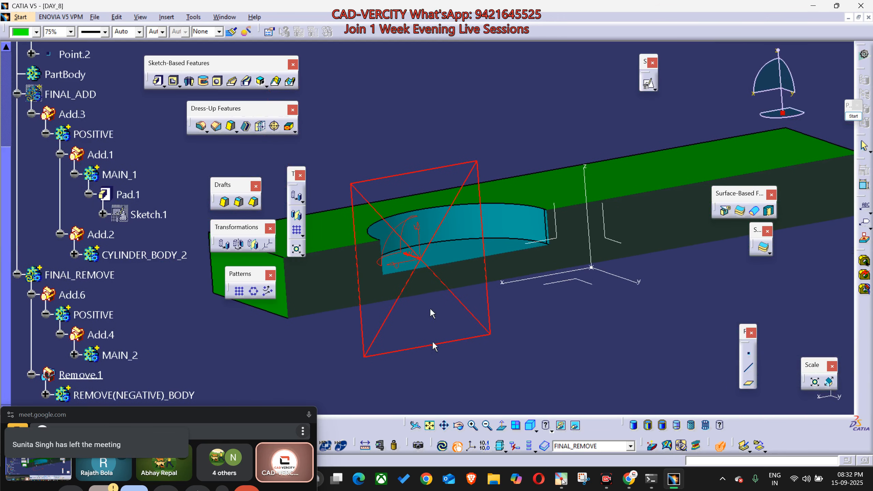
key(Escape)
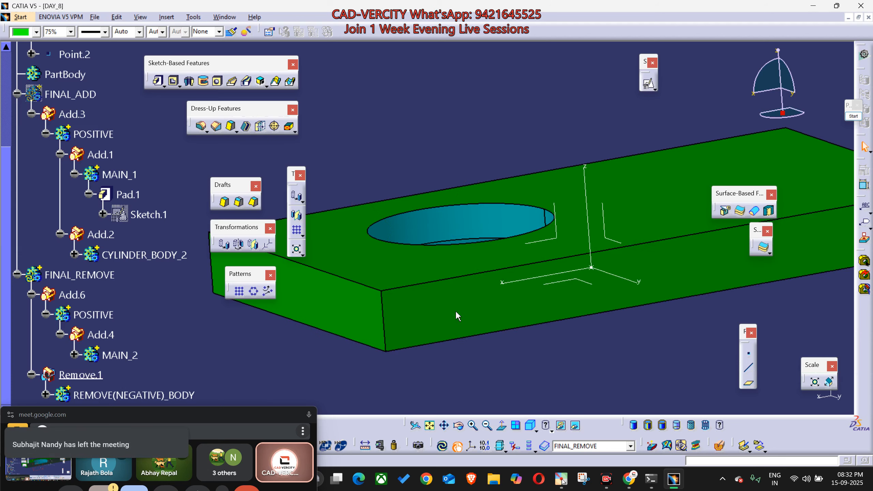
Step: Expand REMOVE(NEGATIVE)_BODY under Remove.1 in the tree down to CYLINDER_BODY
scroll(135, 314, down, 3)
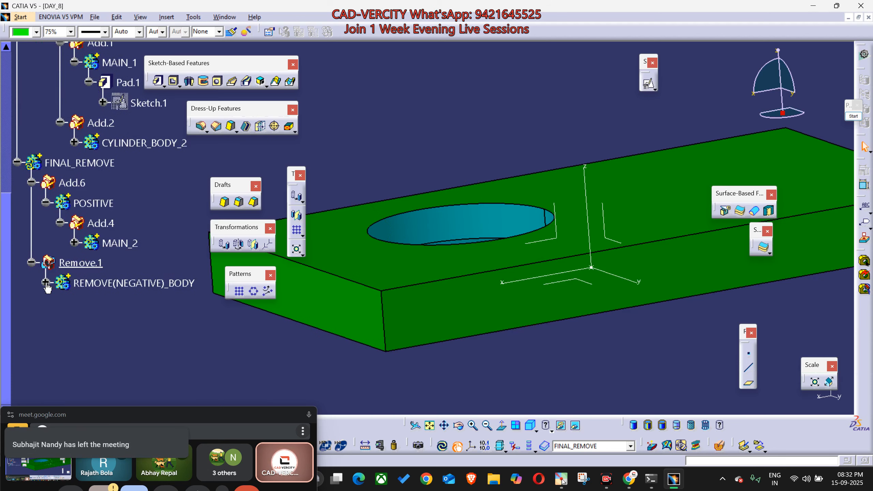
click(79, 263)
click(80, 288)
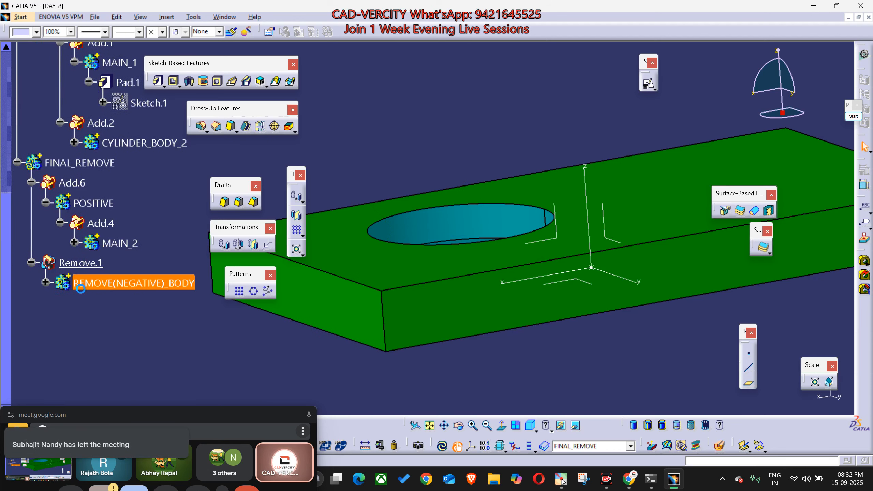
click(45, 282)
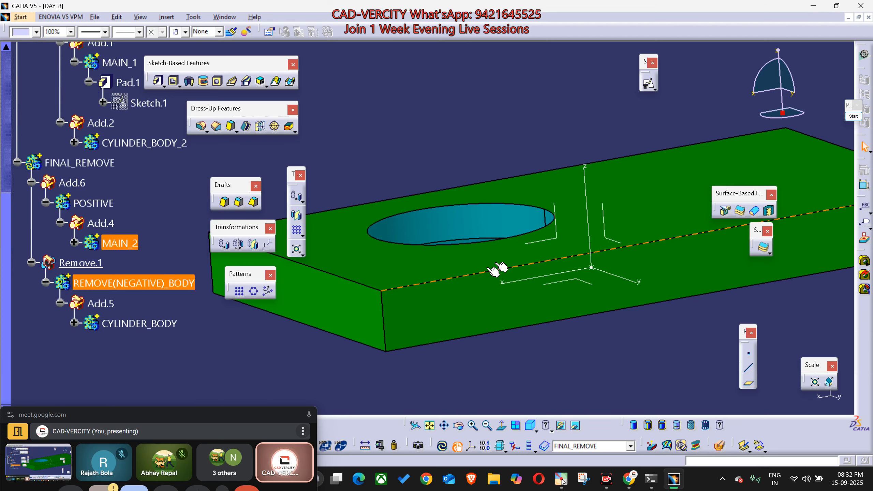
Step: Locate the pocket's pad, Pad.4 in CYLINDER_BODY, and extend its second limit to 88 mm below the plate
middle_drag(495, 268, 525, 325)
right_click(468, 211)
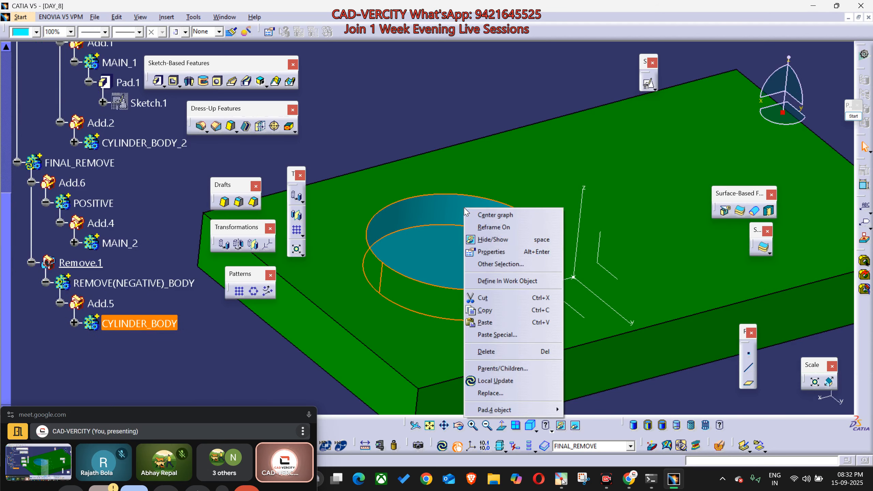
click(481, 215)
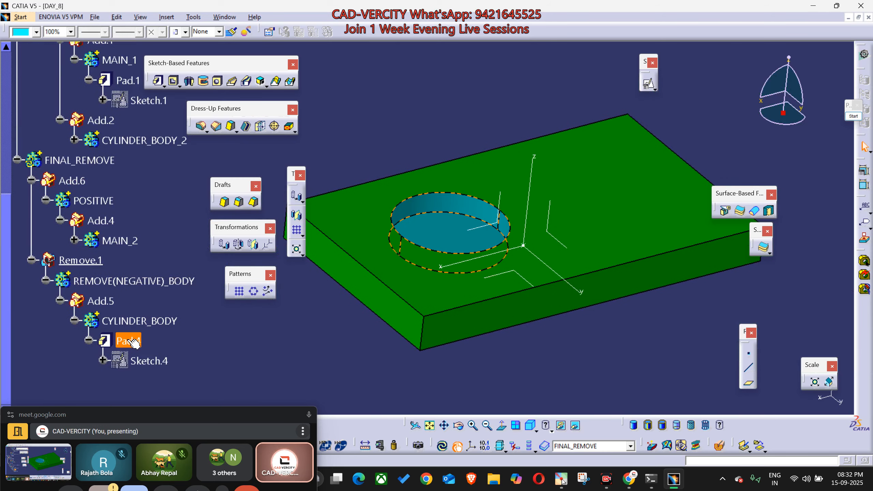
double_click(128, 340)
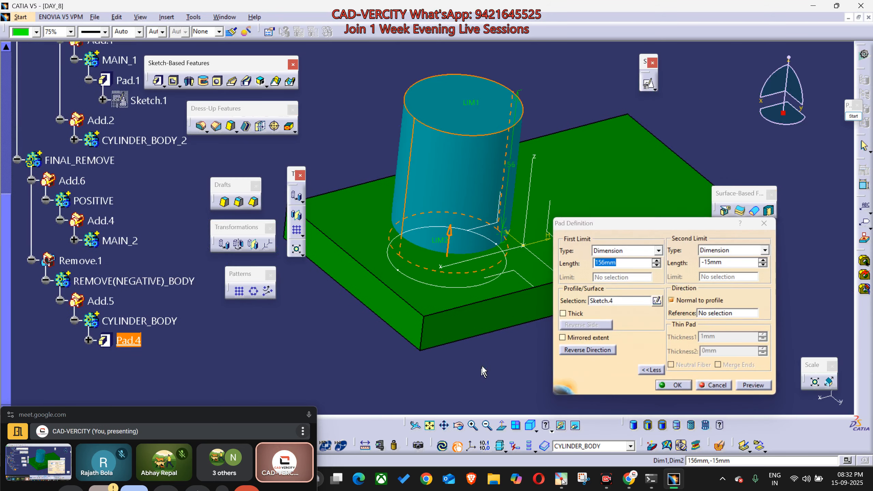
drag(446, 247, 446, 365)
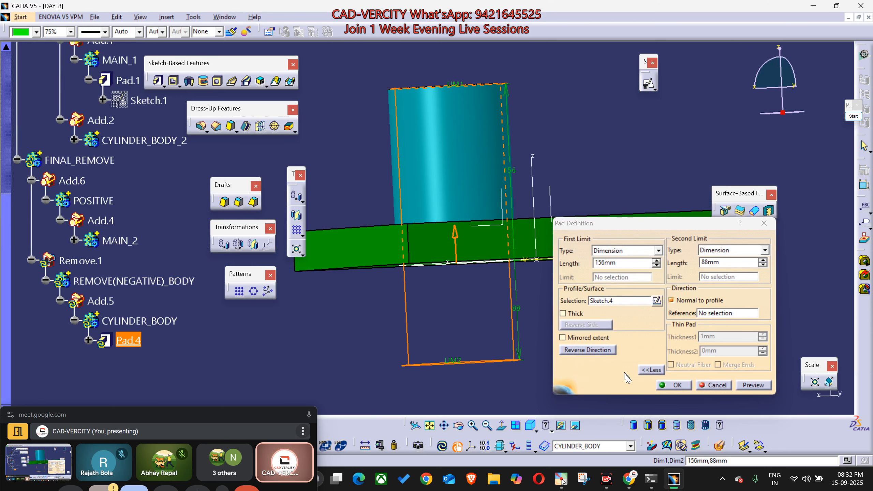
click(673, 385)
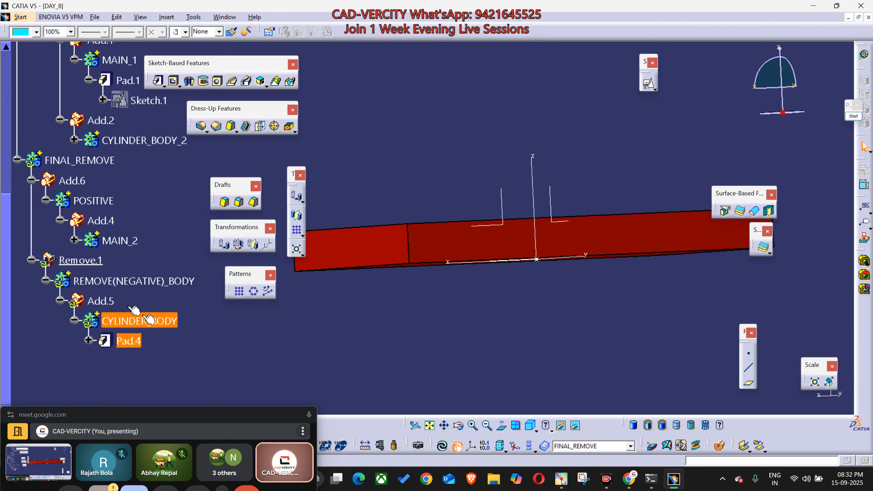
Step: Run a local update on the FINAL_REMOVE body and check the hole through the plate
right_click(78, 160)
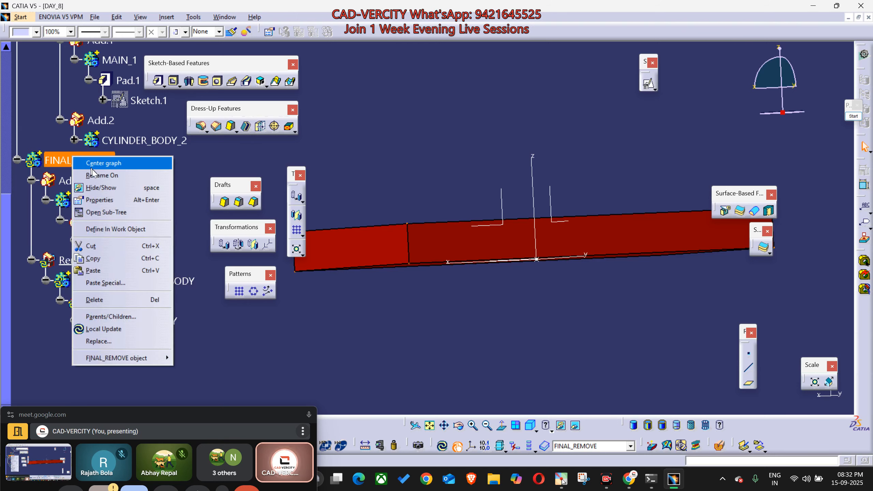
click(103, 329)
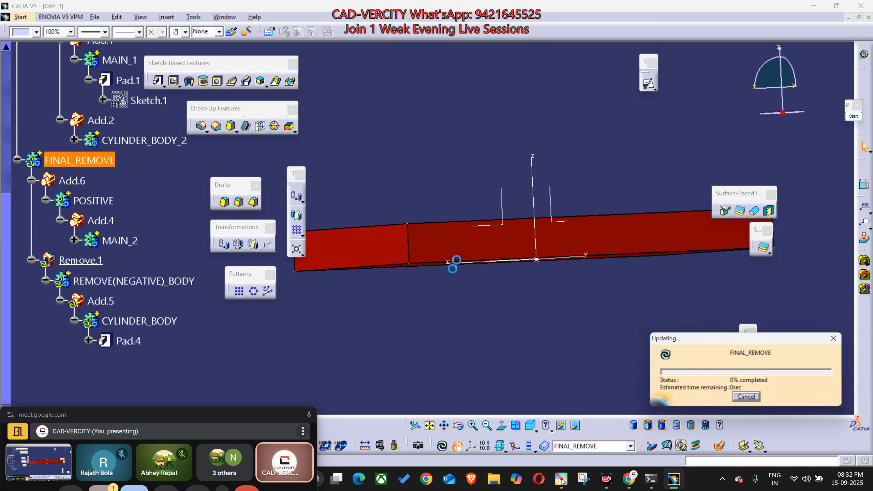
middle_drag(451, 259, 503, 343)
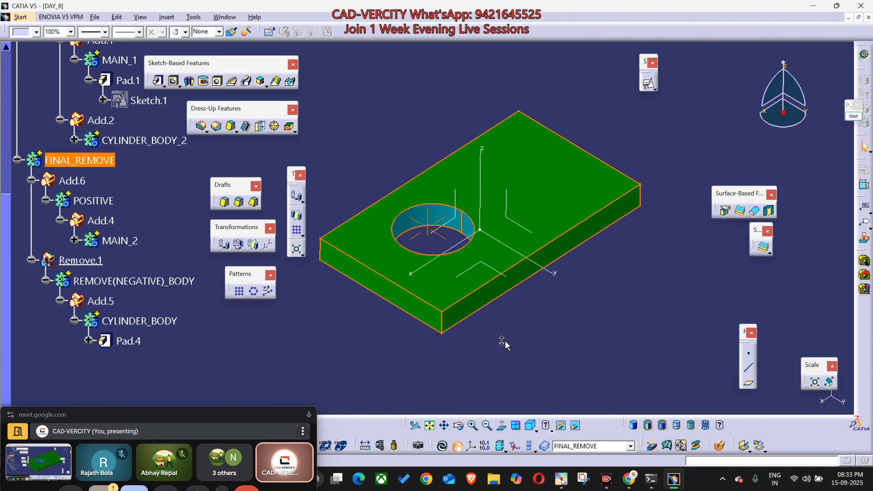
click(544, 318)
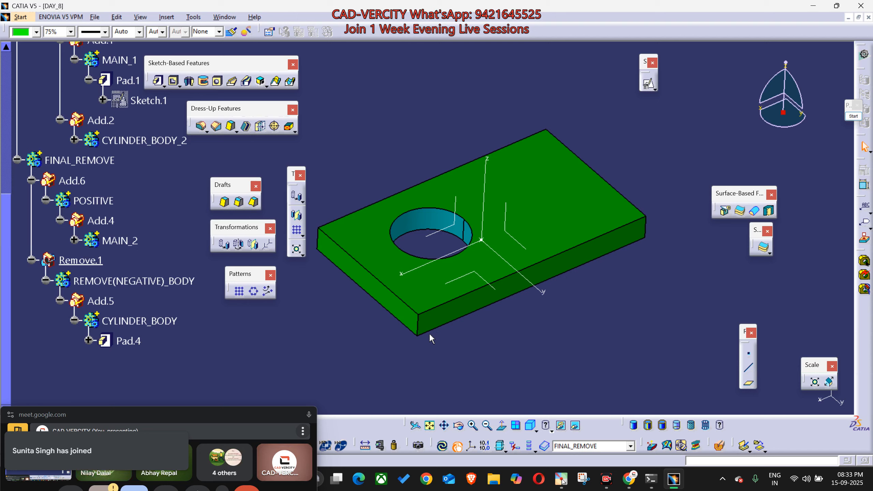
Step: Insert a new empty body after FINAL_REMOVE in the part tree
middle_drag(387, 340, 450, 344)
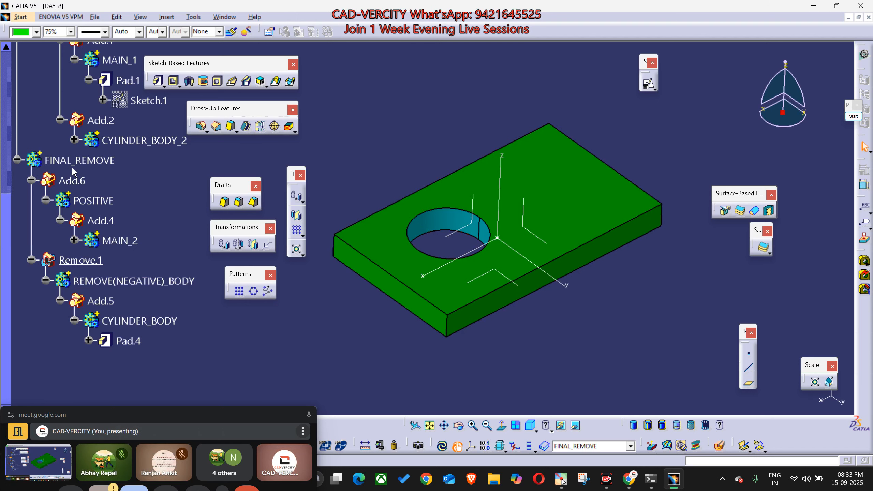
key(alt+i)
key(b)
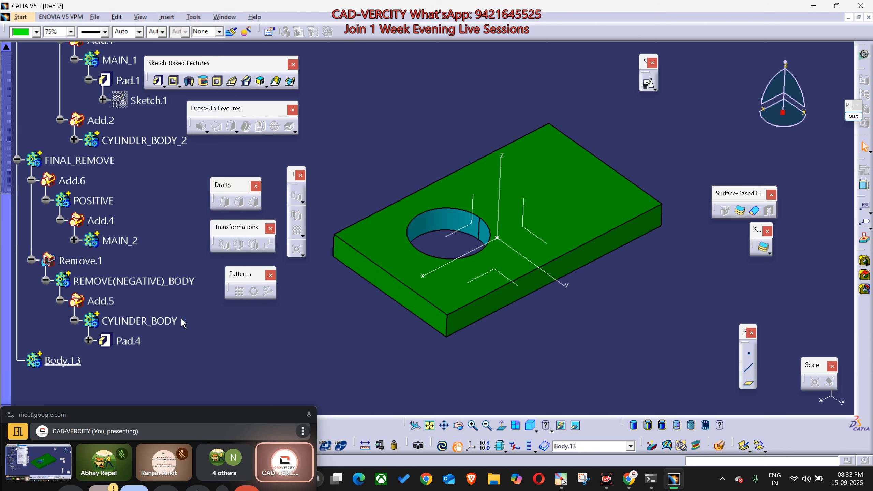
Step: Insert two more empty bodies after Body.13 in the part
key(alt+i)
key(b)
key(alt+i)
key(b)
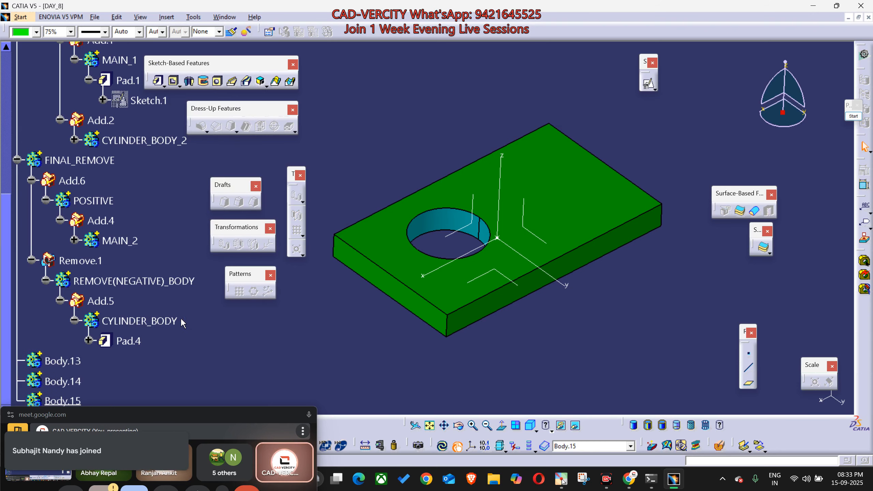
Step: Hide the FINAL_REMOVE body
click(80, 161)
key(space)
scroll(117, 179, down, 3)
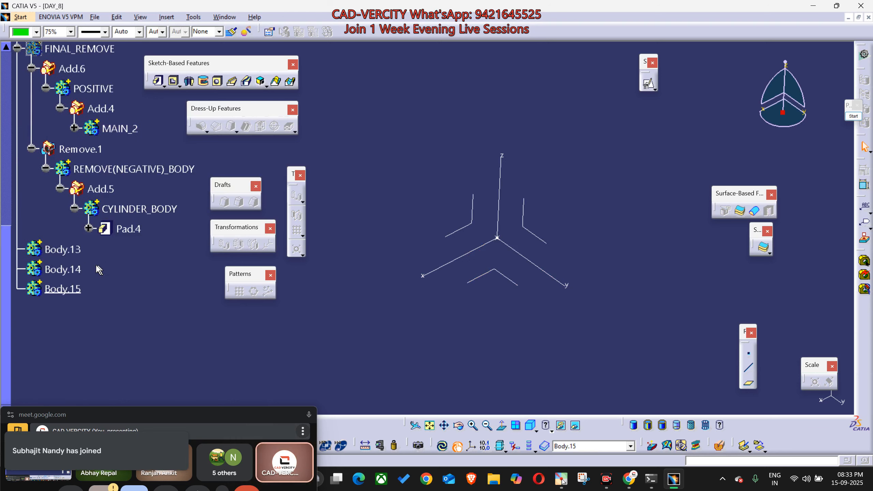
Step: Rename Body.13 as FINAL_INTERSECT and Body.14 as POSITIVE
right_click(76, 258)
key(alt+Return)
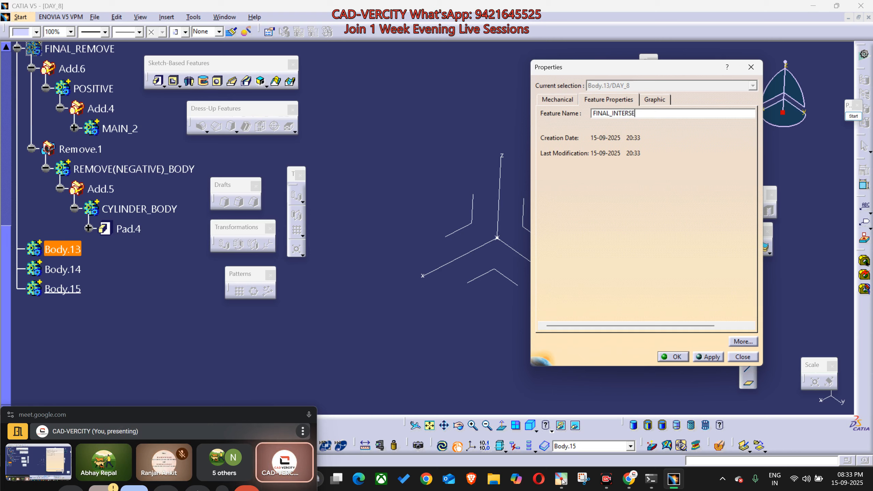
key(Return)
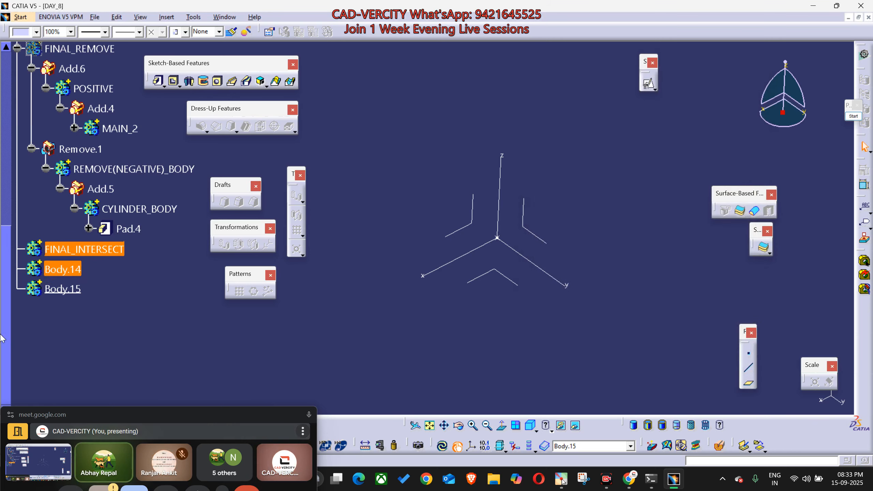
right_click(59, 271)
key(alt+Return)
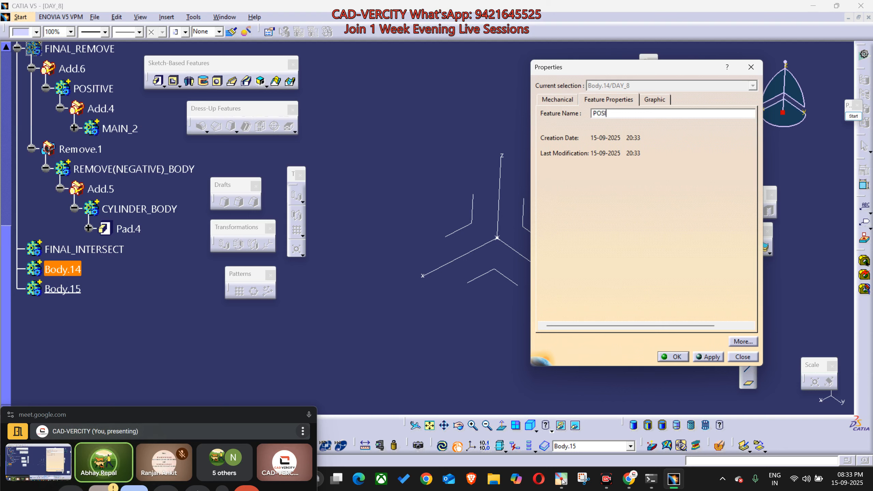
text(POSITIVE)
key(Return)
Step: Rename Body.15 as INTERSECT
click(71, 288)
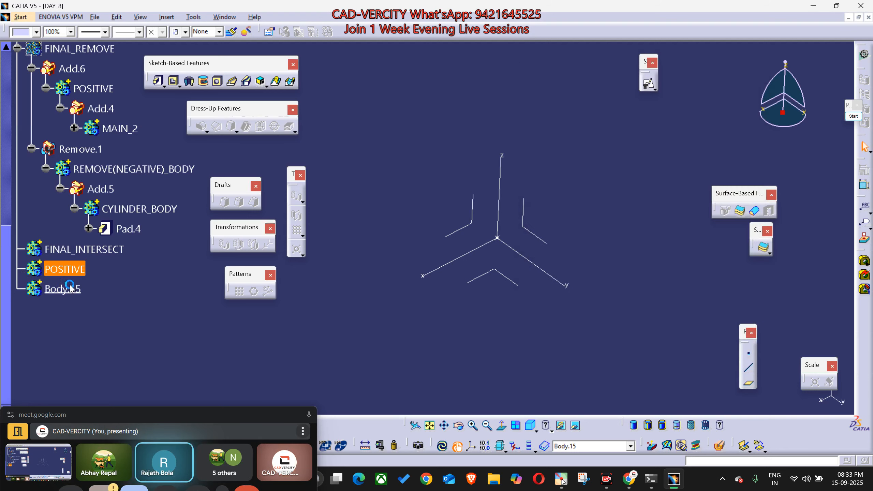
right_click(71, 288)
key(alt+Return)
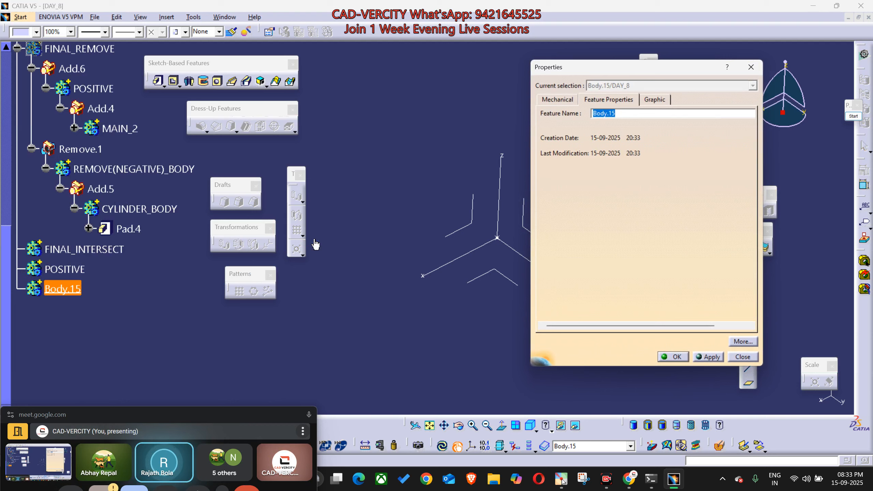
text(INTER)
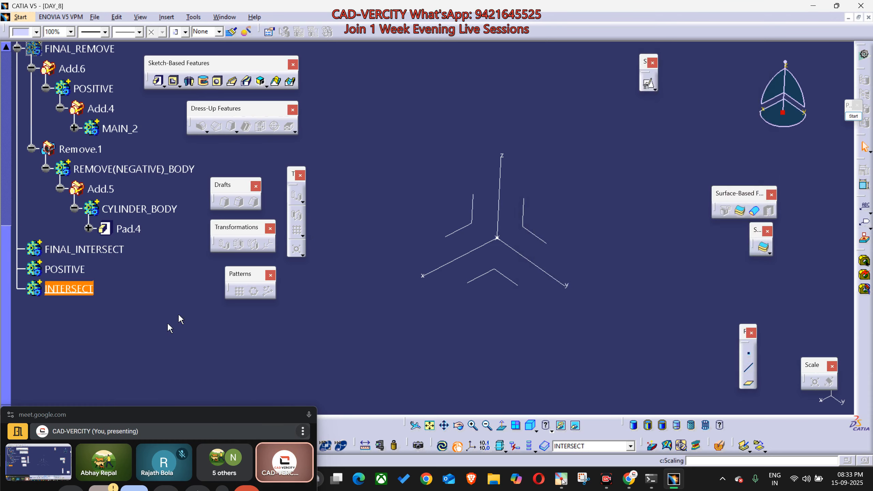
click(116, 353)
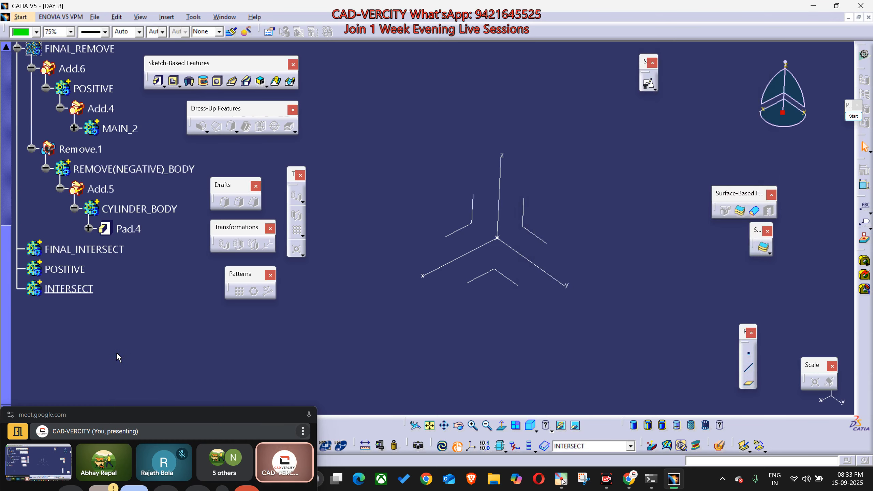
Step: Insert two new bodies below the INTERSECT body
key(alt+i)
key(b)
key(alt+i)
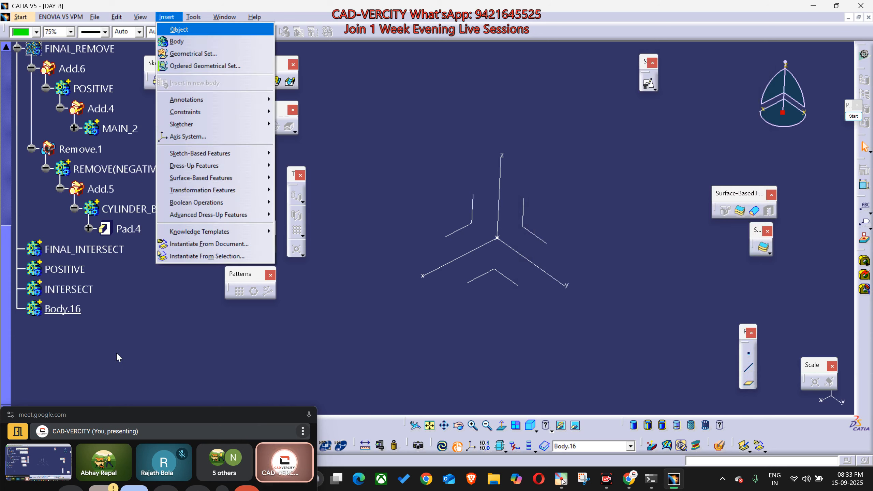
key(b)
Step: Rename Body.16 as MAIN_3 and Body.17 as FOR_INTERSECT
right_click(69, 307)
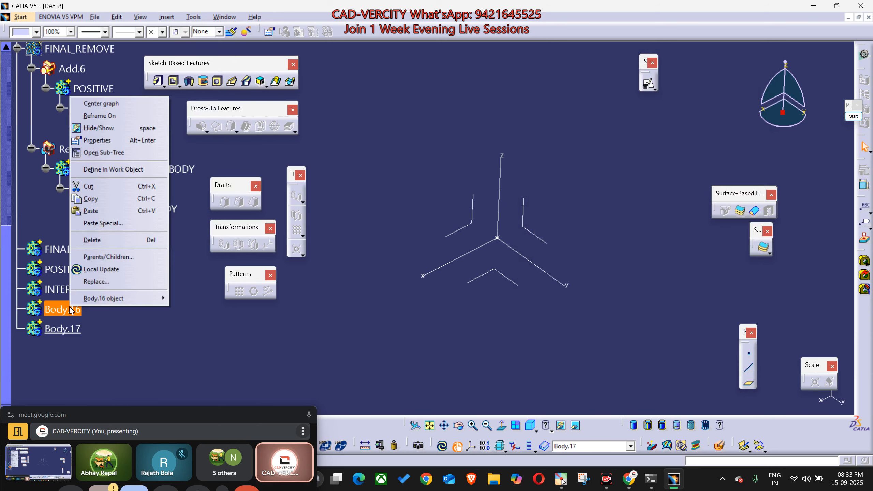
key(alt+Return)
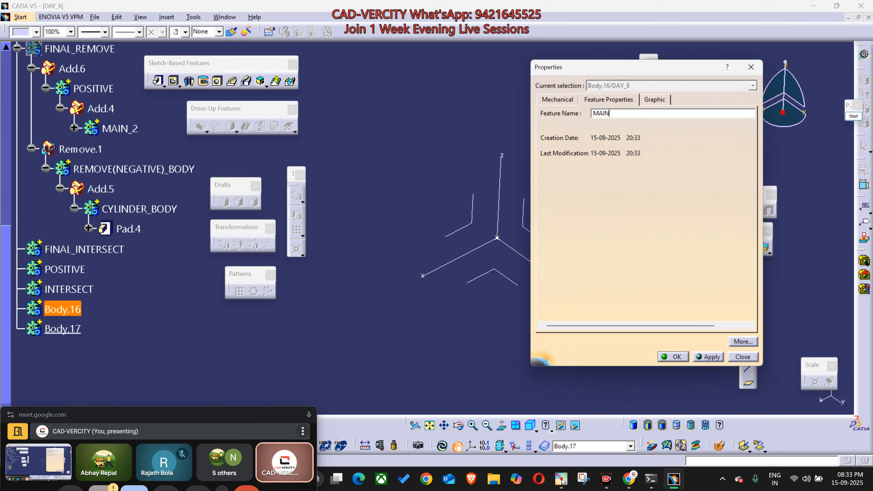
key(Return)
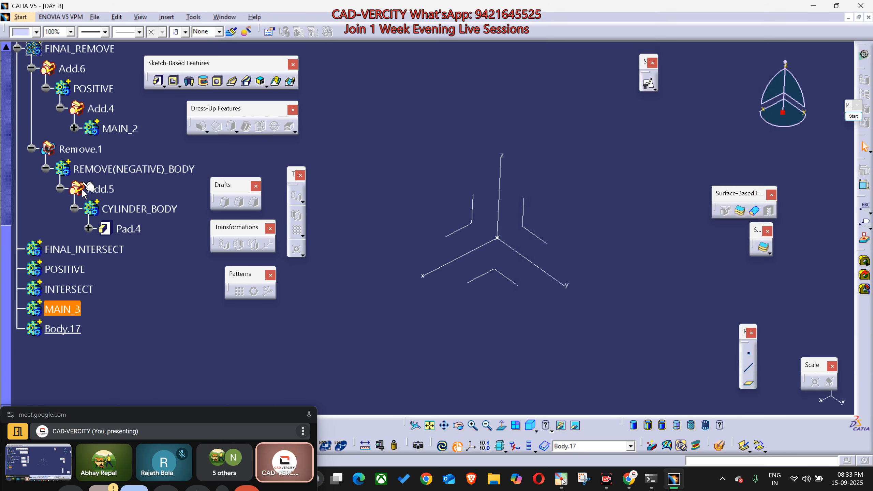
click(119, 129)
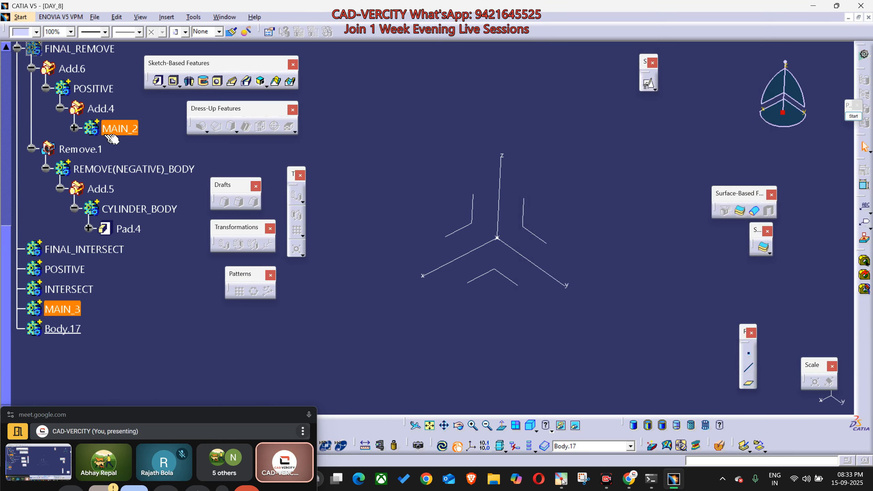
right_click(68, 330)
key(alt+Return)
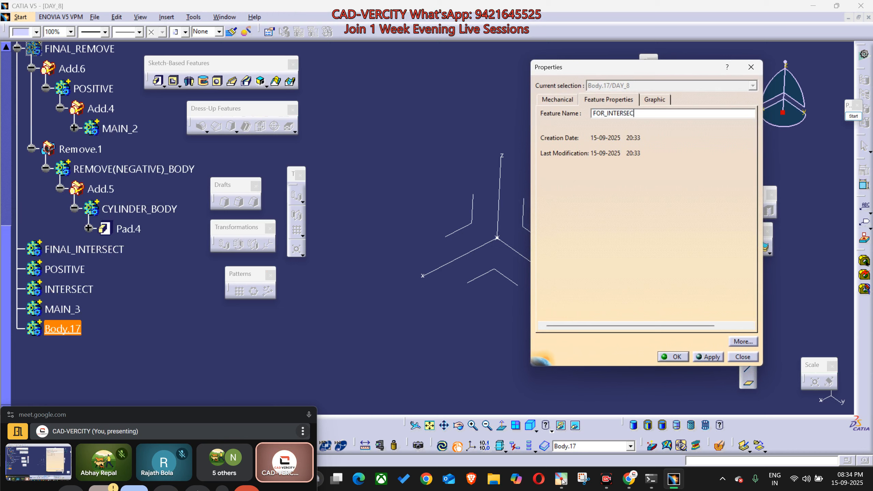
key(Return)
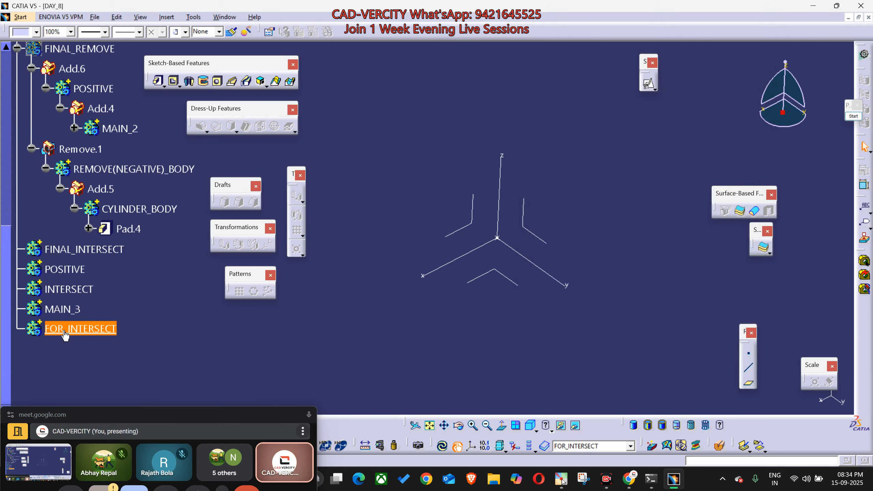
Step: Make MAIN_3 the in-work object and open a positioned sketch on the XY plane with H and V reversed
right_click(68, 309)
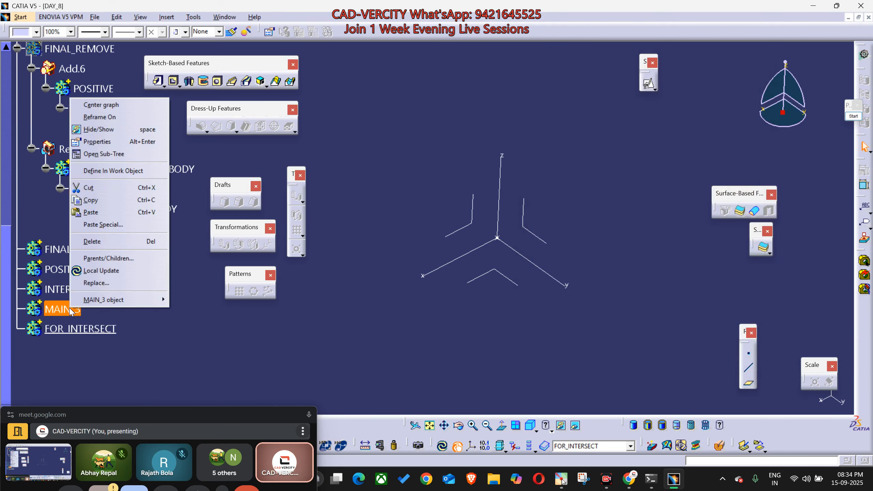
click(114, 171)
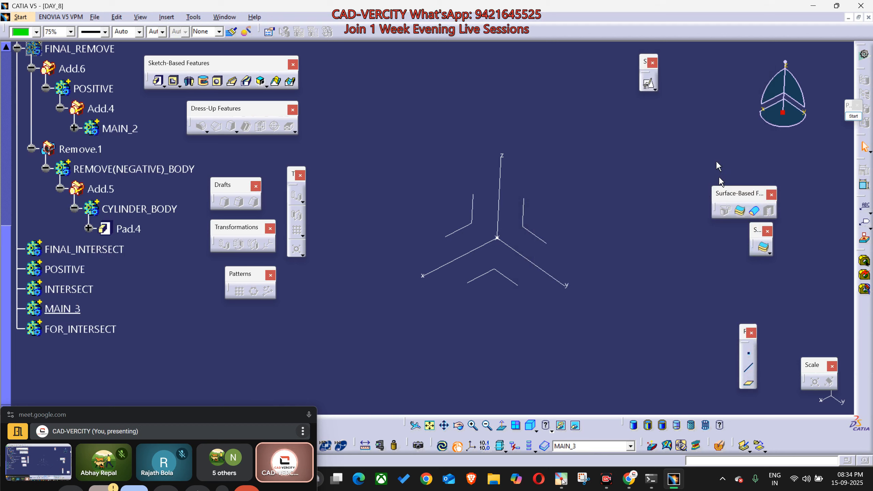
click(647, 87)
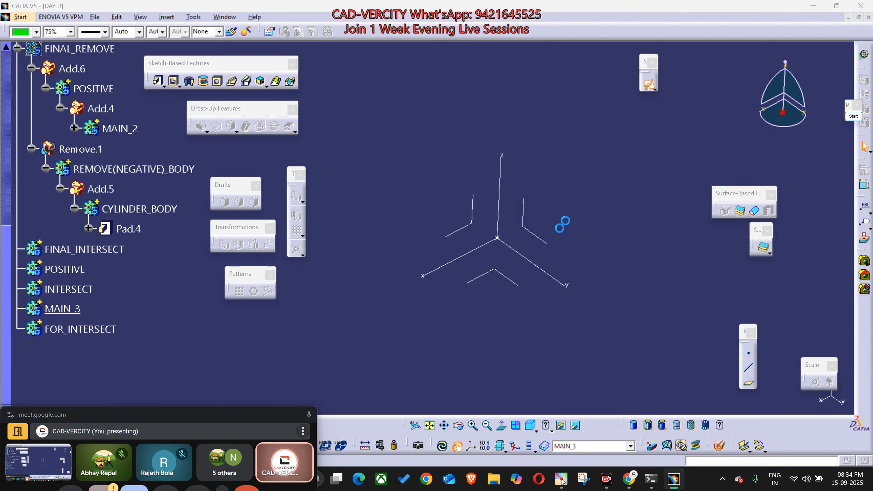
click(510, 280)
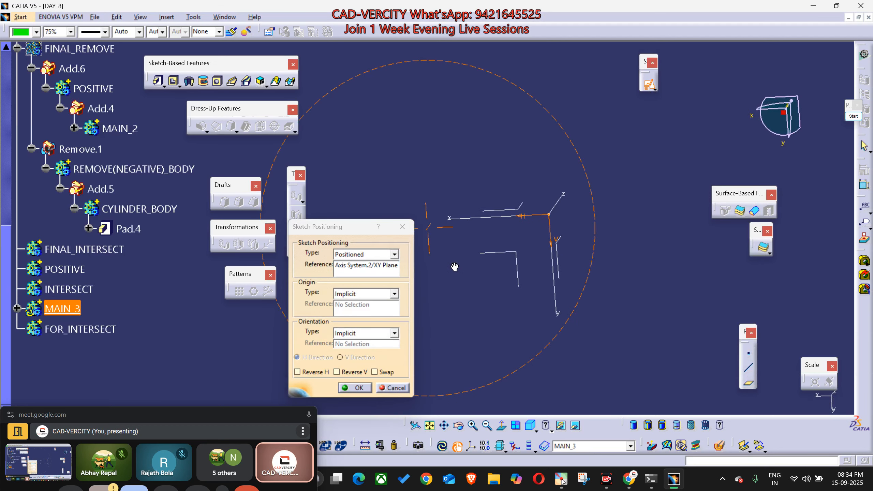
click(337, 371)
click(298, 372)
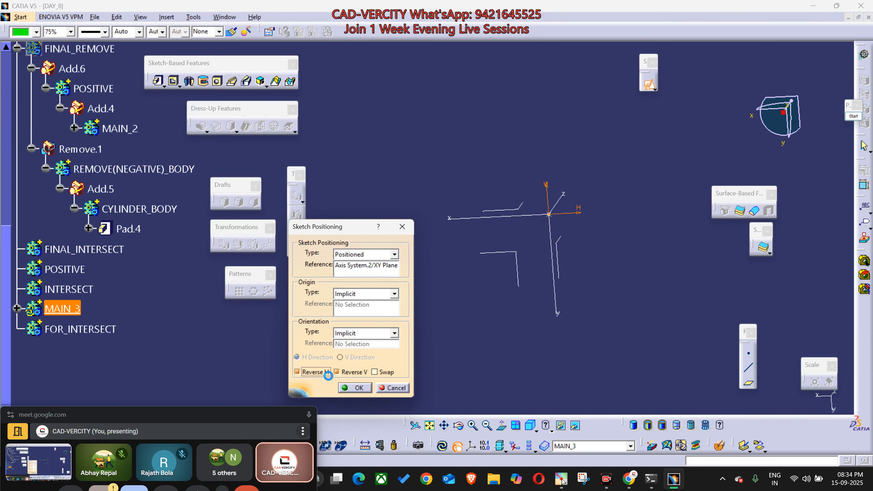
click(355, 387)
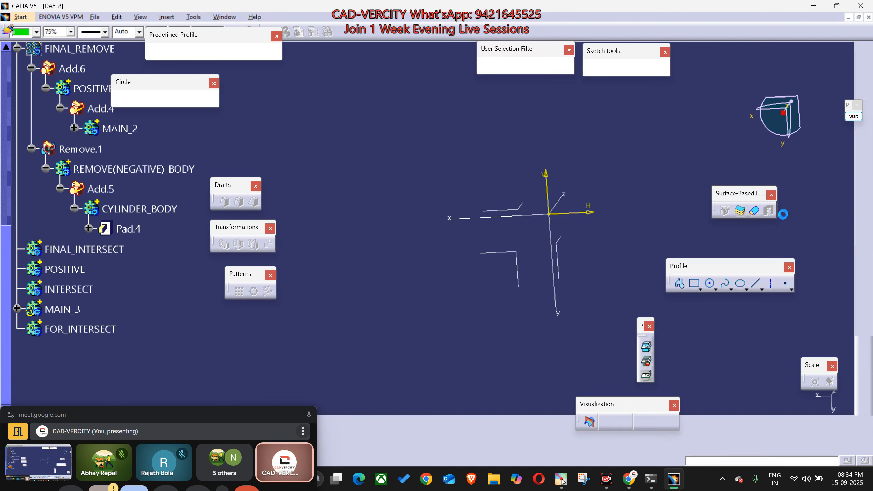
Step: Sketch a large rectangle enclosing the sketch origin and exit the sketch
click(695, 284)
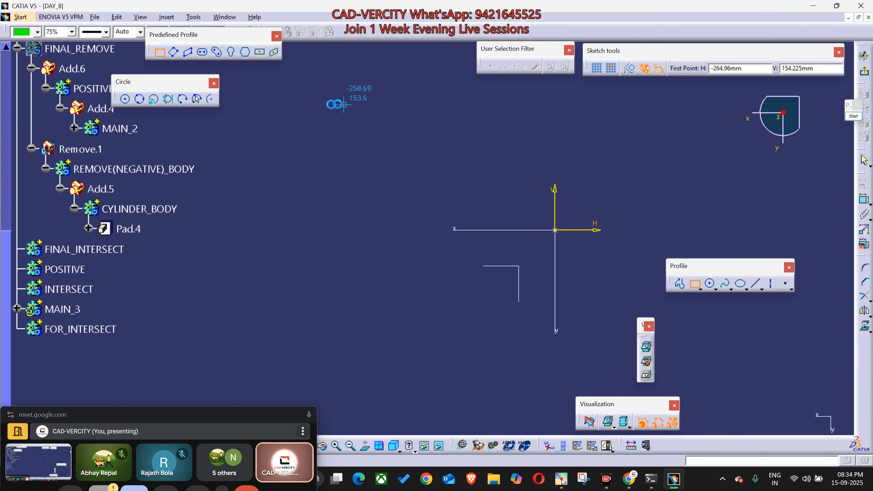
click(324, 107)
click(776, 334)
click(867, 71)
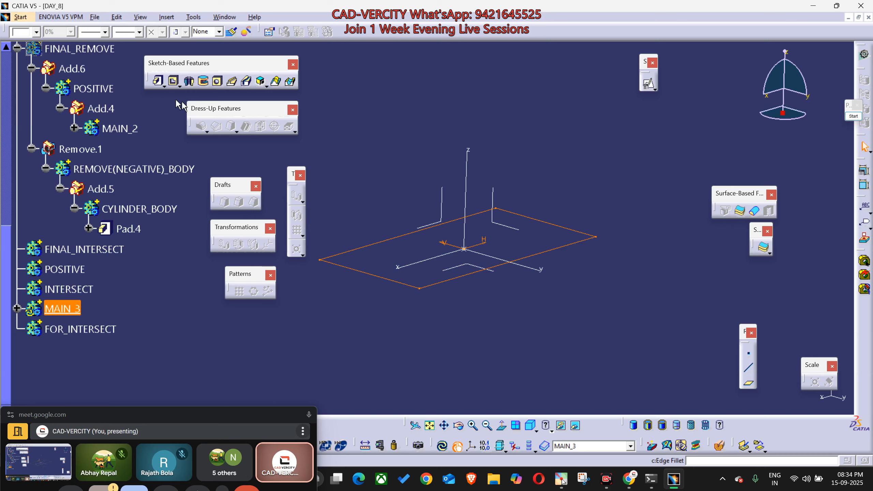
Step: Pad the rectangle upward into a shallow slab, lowering its upper limit below the default length
click(158, 81)
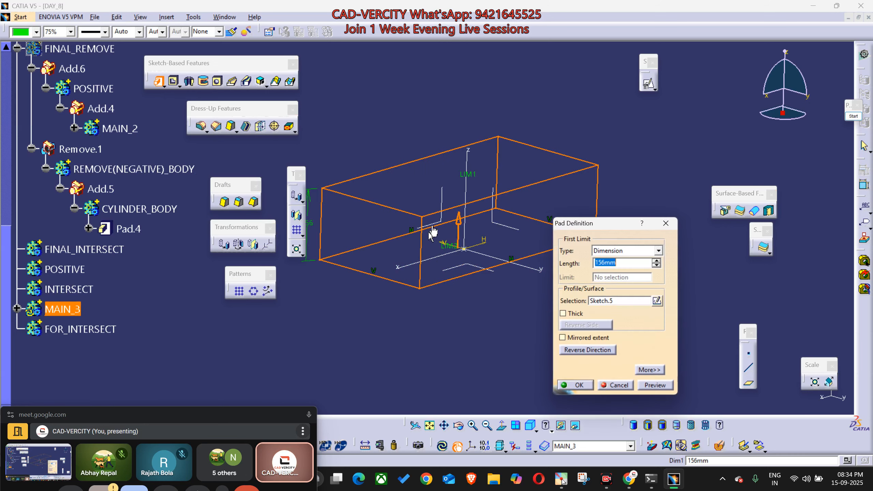
click(466, 179)
drag(463, 179, 495, 258)
click(575, 385)
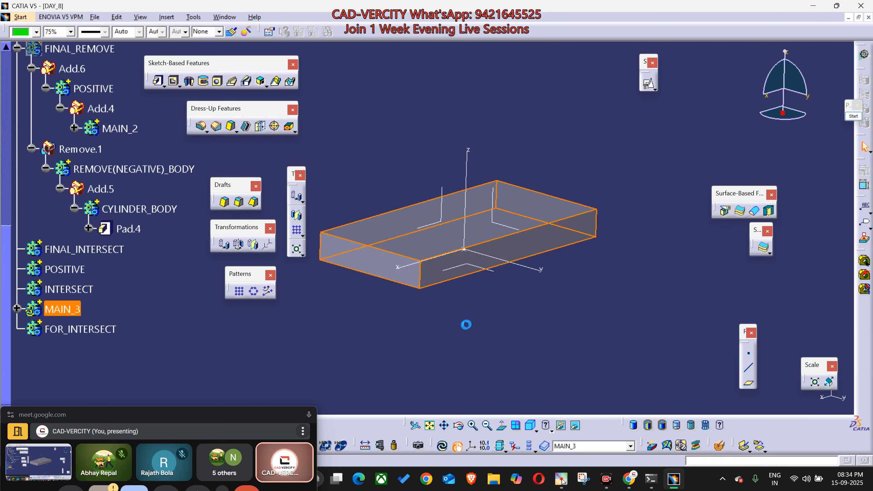
Step: Colour the MAIN_3 body green
click(79, 48)
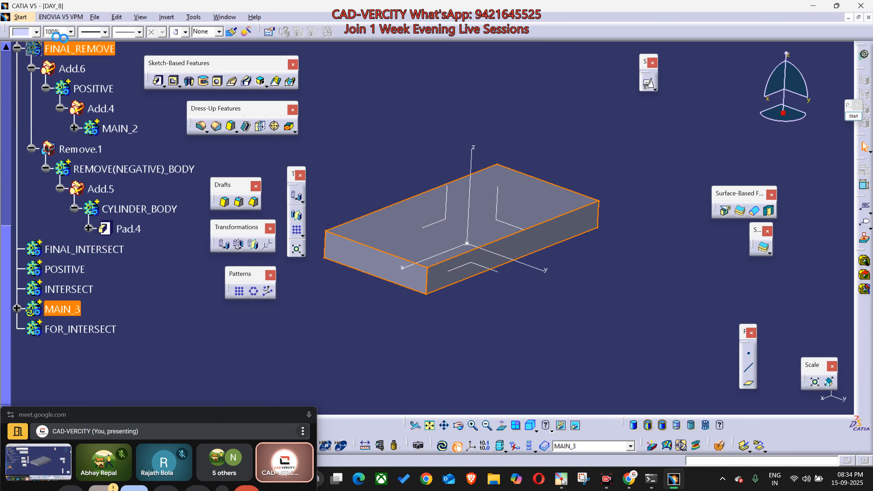
click(37, 32)
click(35, 168)
click(439, 370)
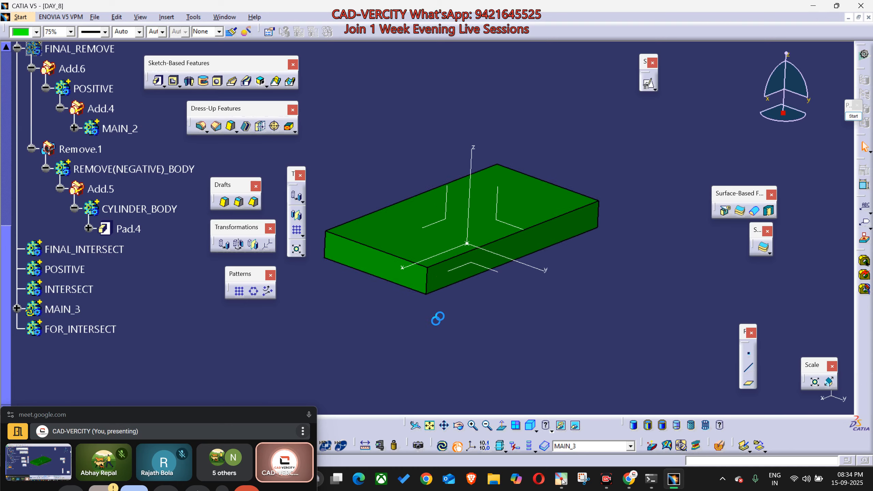
Step: Define the FOR_INTERSECT body as the in-work object
click(98, 332)
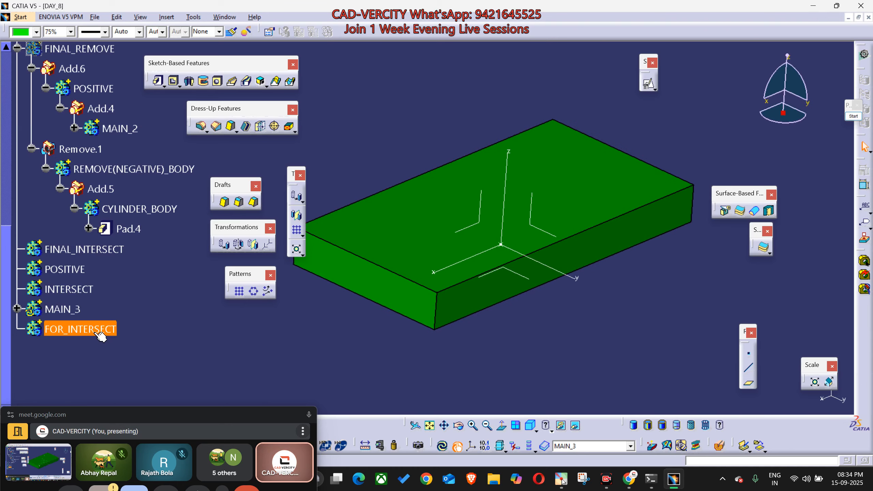
right_click(74, 328)
click(114, 190)
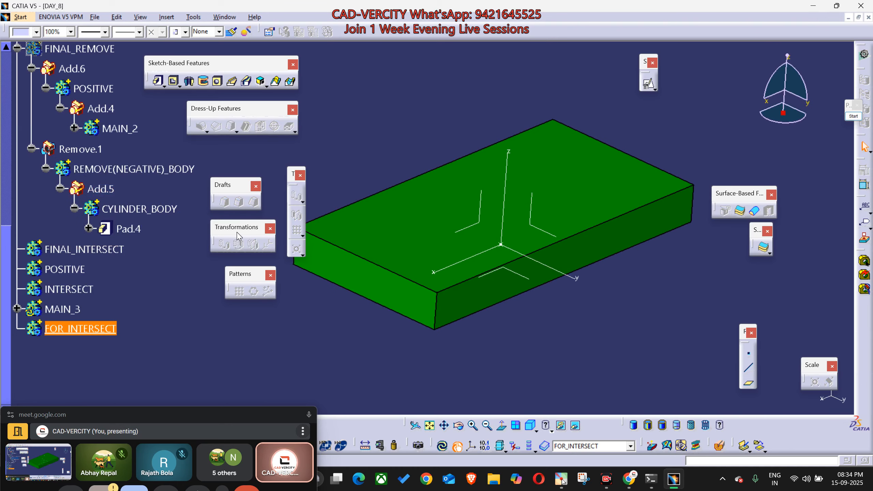
click(336, 336)
middle_drag(344, 327, 364, 372)
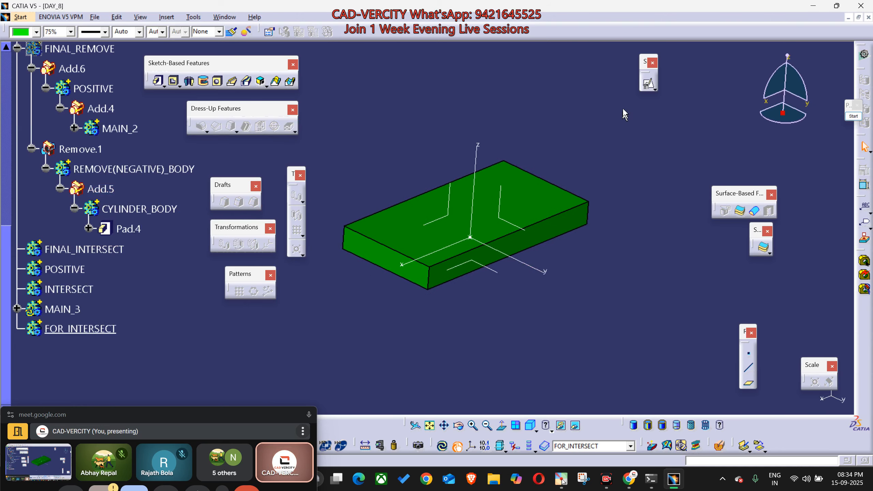
Step: Open a positioned sketch in FOR_INTERSECT on the XY plane, reversing both the H and V directions
drag(644, 88, 646, 92)
click(651, 88)
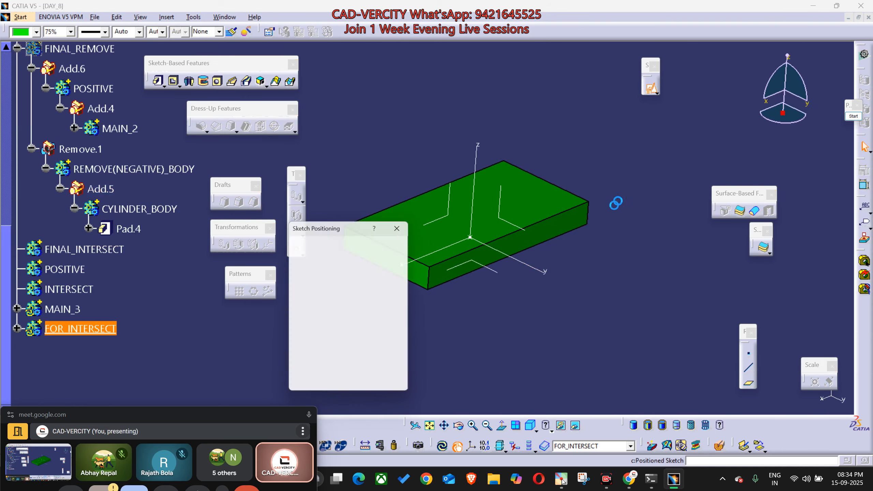
click(498, 274)
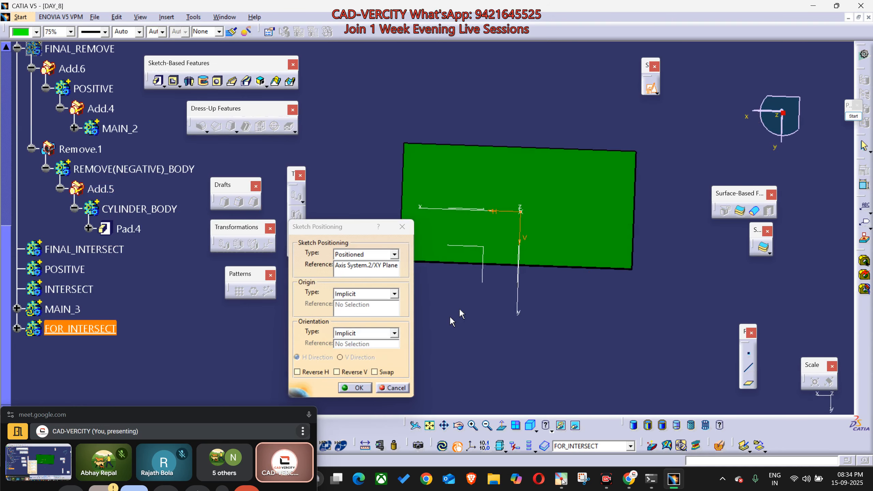
click(336, 372)
click(297, 372)
click(355, 387)
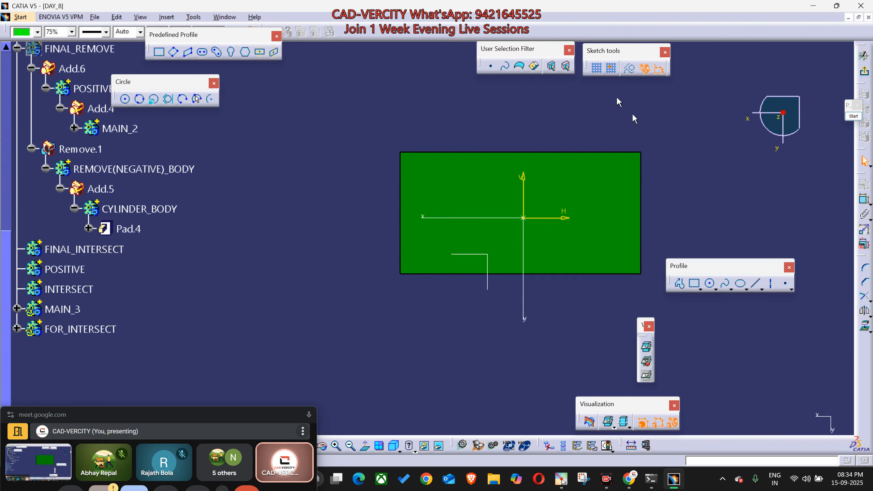
Step: Sketch a circle on the slab's negative H side, near the horizontal axis, and exit the sketch
click(467, 212)
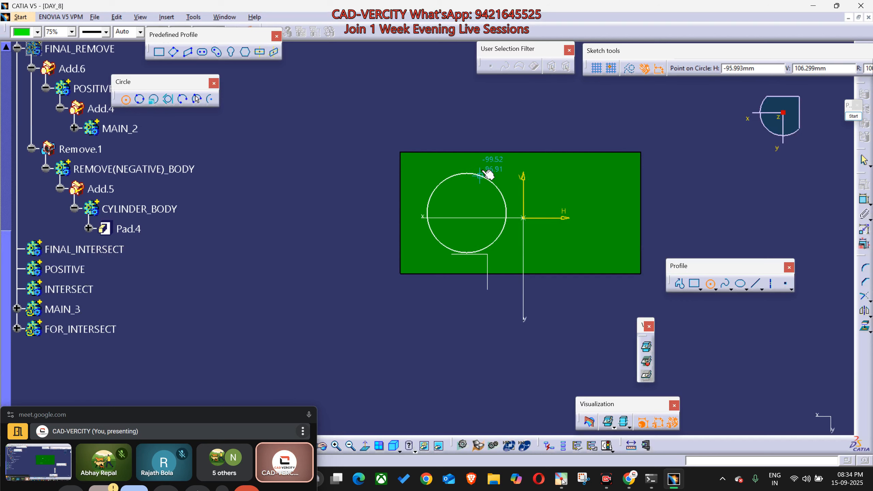
click(489, 173)
click(865, 70)
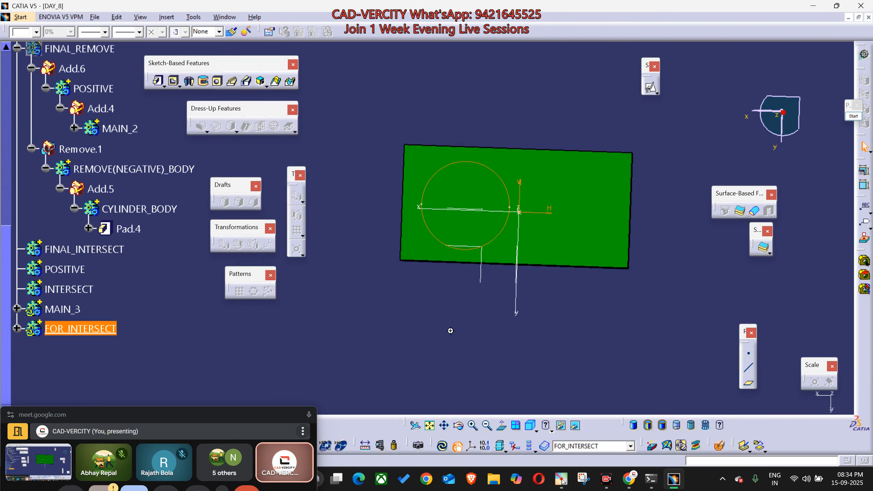
Step: Pad the circle with a first limit of 259 mm, extending the second limit below the slab
mouse_move(451, 331)
middle_down()
mouse_move(411, 297)
mouse_move(417, 327)
mouse_move(423, 322)
middle_up()
click(161, 83)
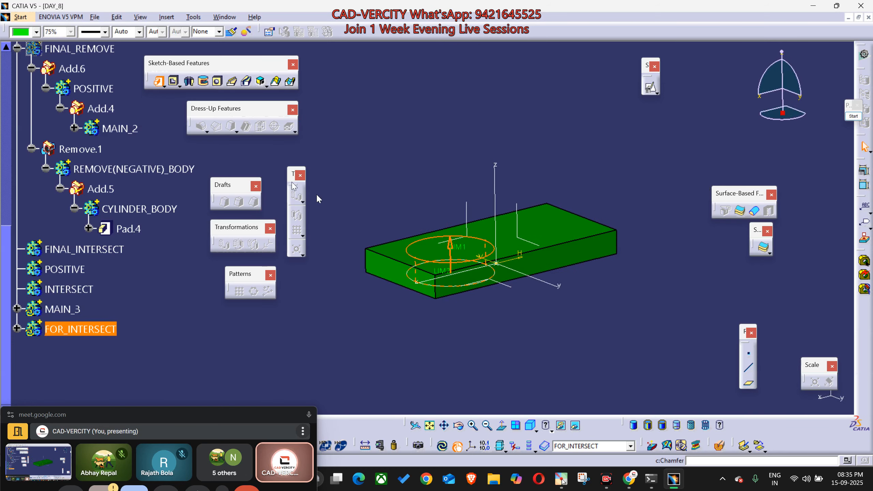
drag(462, 254, 453, 169)
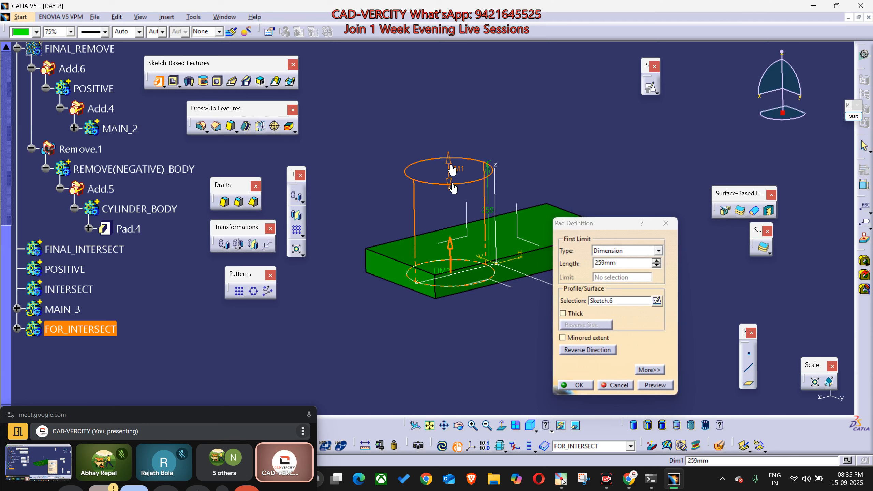
click(576, 385)
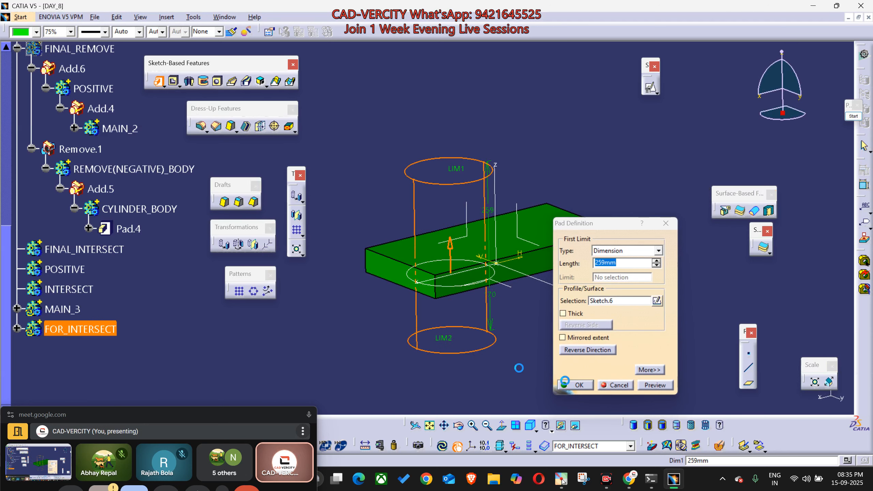
Step: Colour the FOR_INTERSECT body cyan
click(37, 32)
click(29, 160)
click(215, 340)
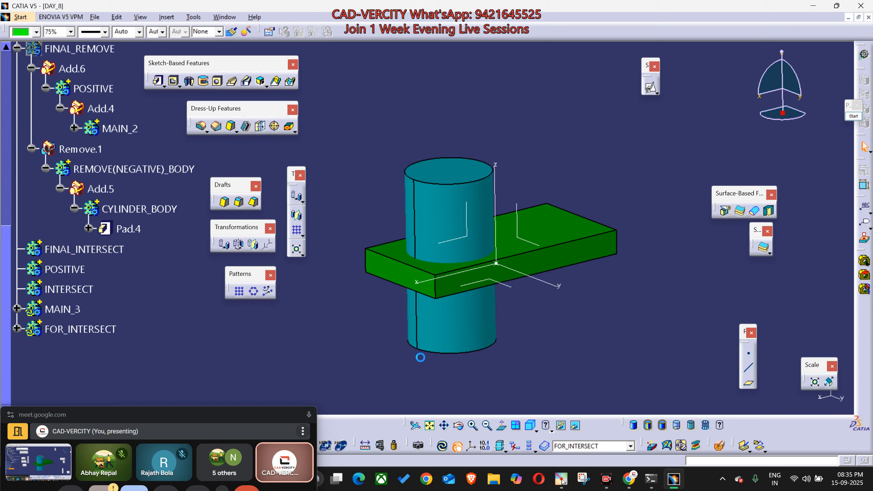
Step: Examine how the MAIN_3 slab and the FOR_INTERSECT cylinder overlap, highlighting each body in turn
middle_drag(448, 307, 454, 327)
click(66, 309)
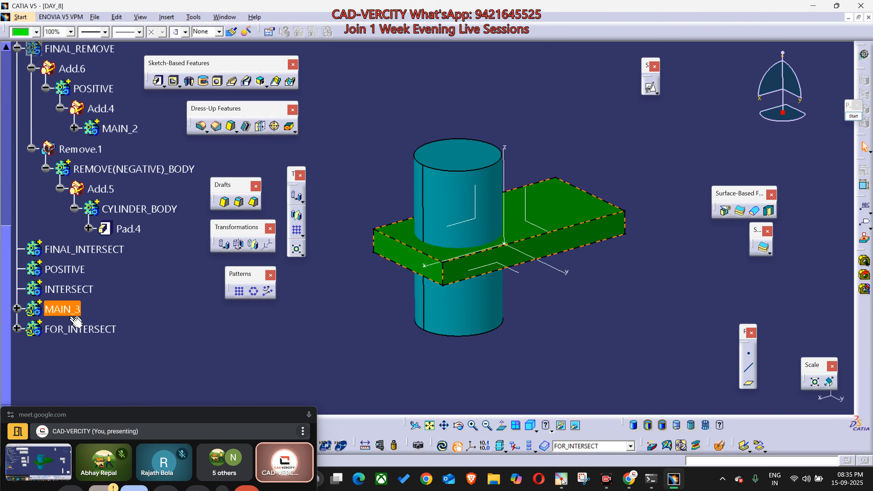
click(77, 329)
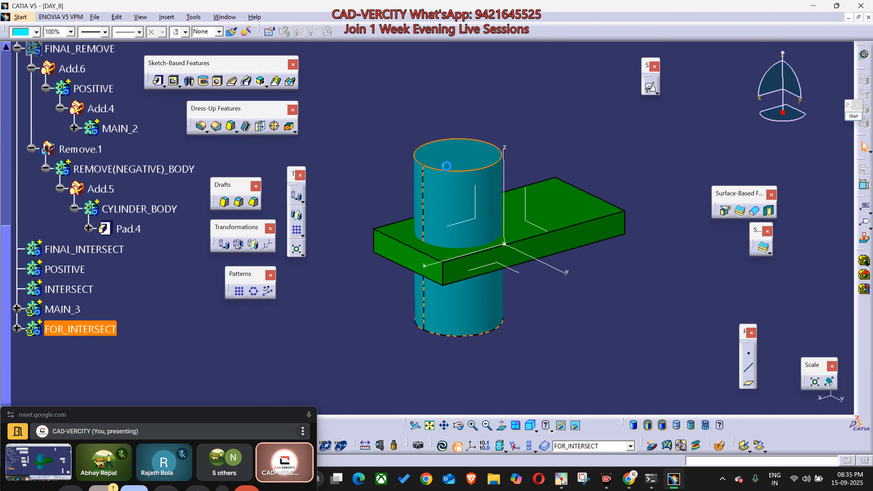
click(216, 394)
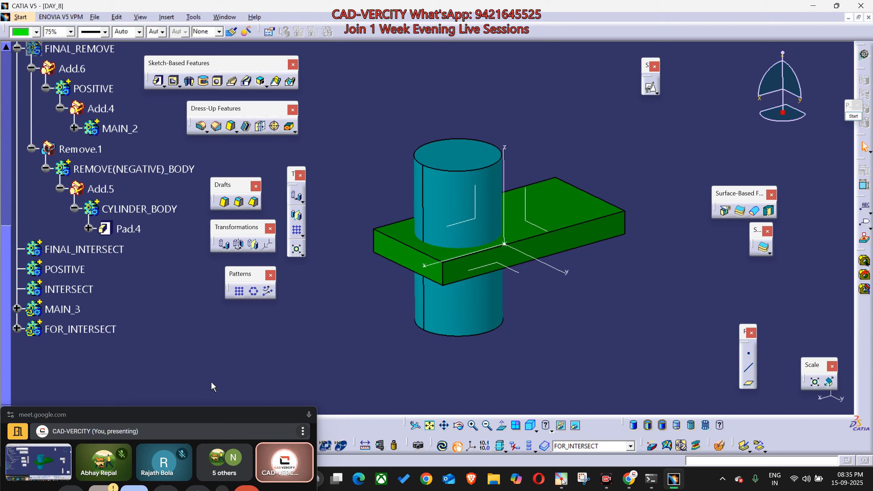
middle_drag(425, 358, 461, 365)
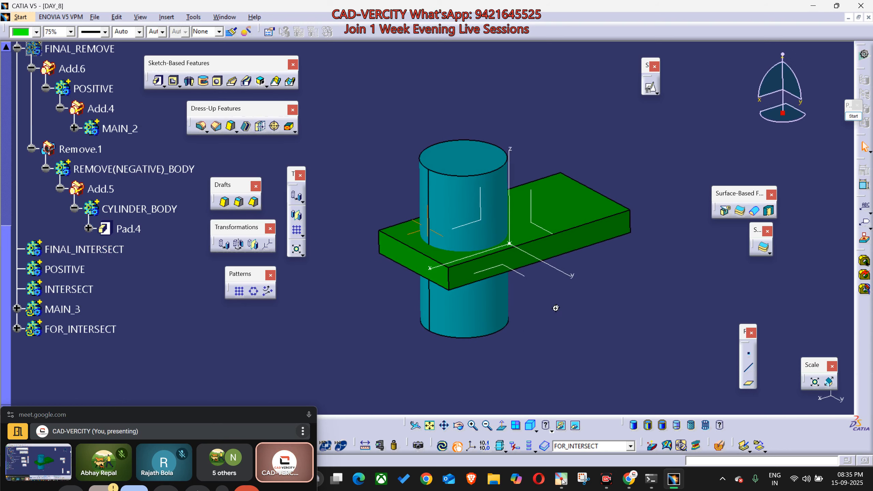
middle_drag(555, 308, 542, 318)
middle_drag(305, 354, 314, 345)
middle_drag(593, 332, 580, 348)
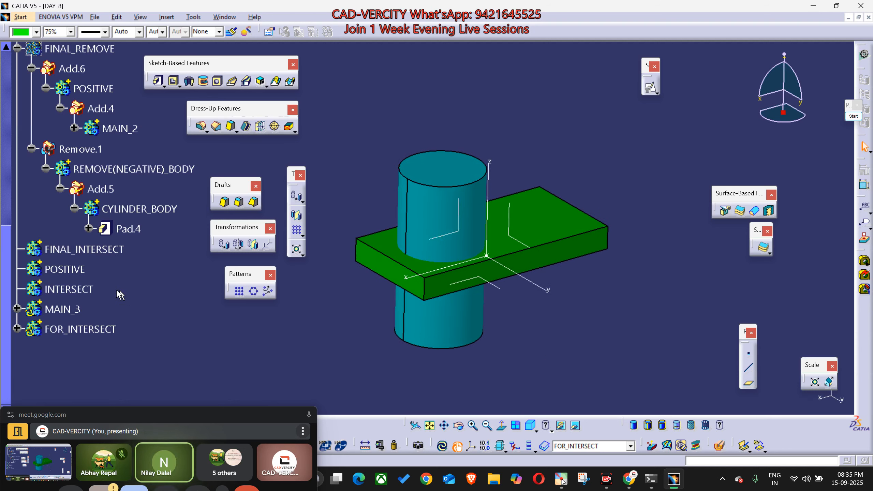
Step: Define POSITIVE as the in-work object and add the MAIN_3 body to it with a Boolean Add
right_click(68, 271)
click(112, 136)
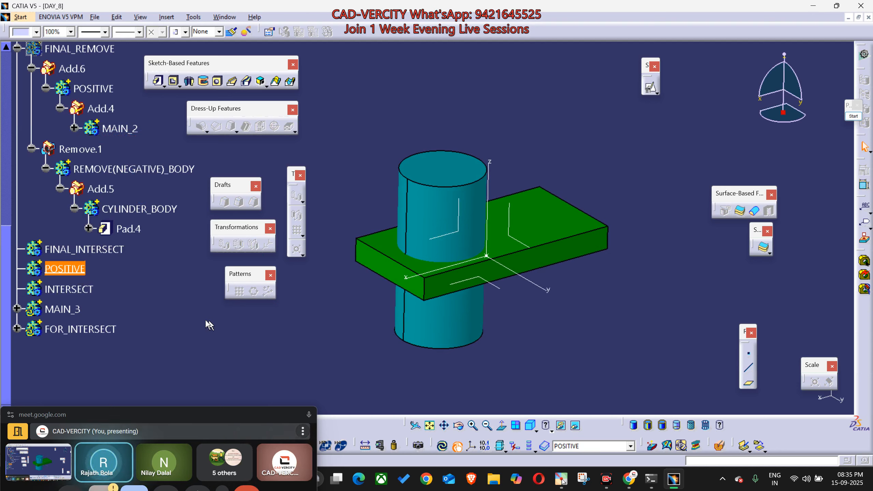
right_click(73, 312)
mouse_move(103, 301)
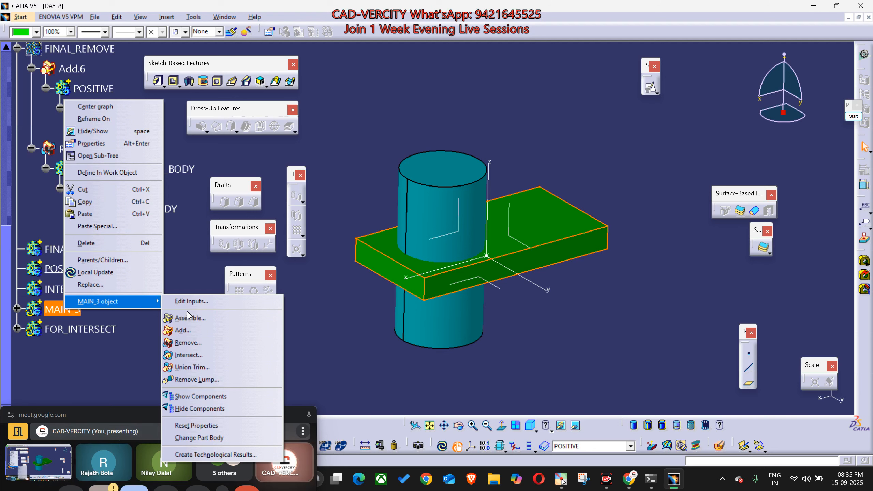
click(191, 333)
click(260, 278)
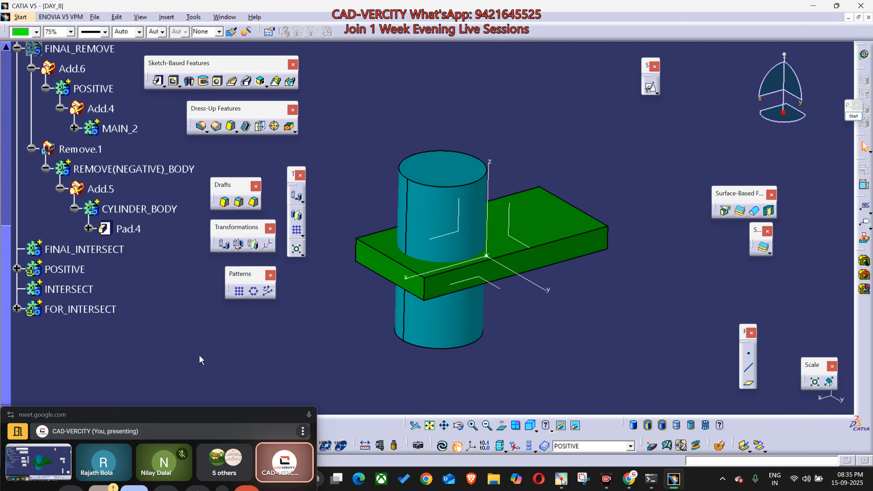
click(16, 269)
Step: Define the INTERSECT body as the in-work object
right_click(107, 329)
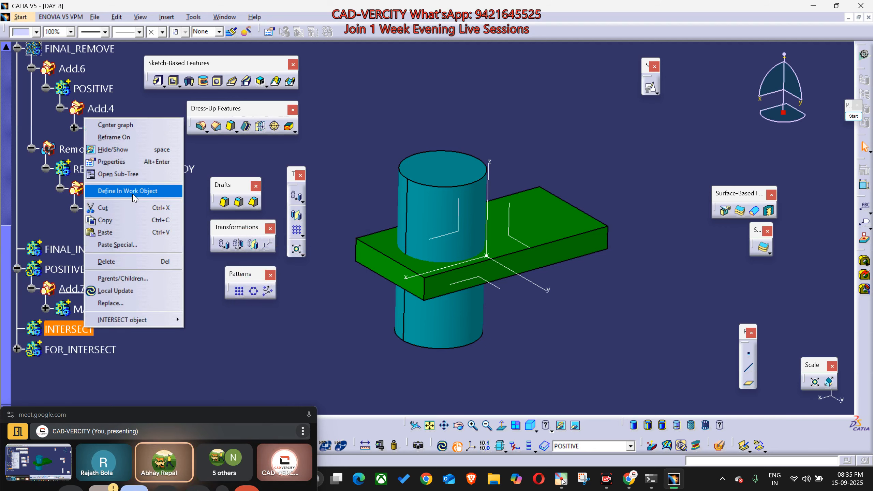
click(146, 192)
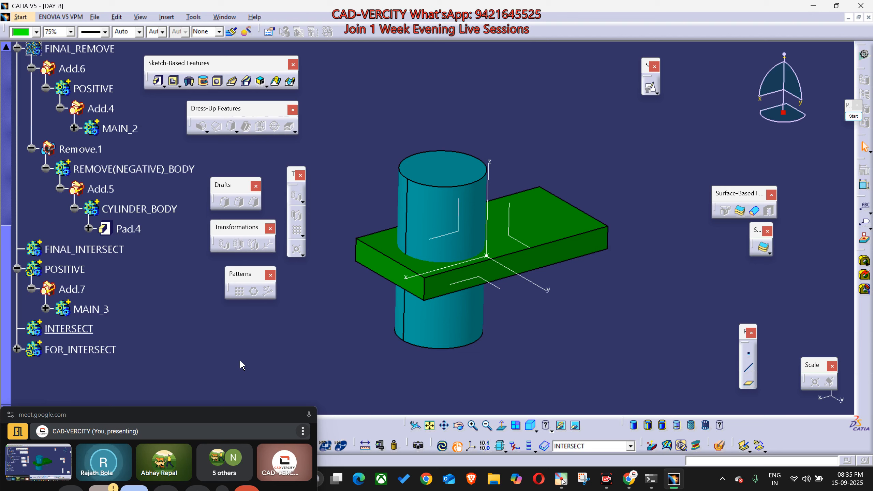
click(91, 352)
right_click(90, 356)
mouse_move(137, 352)
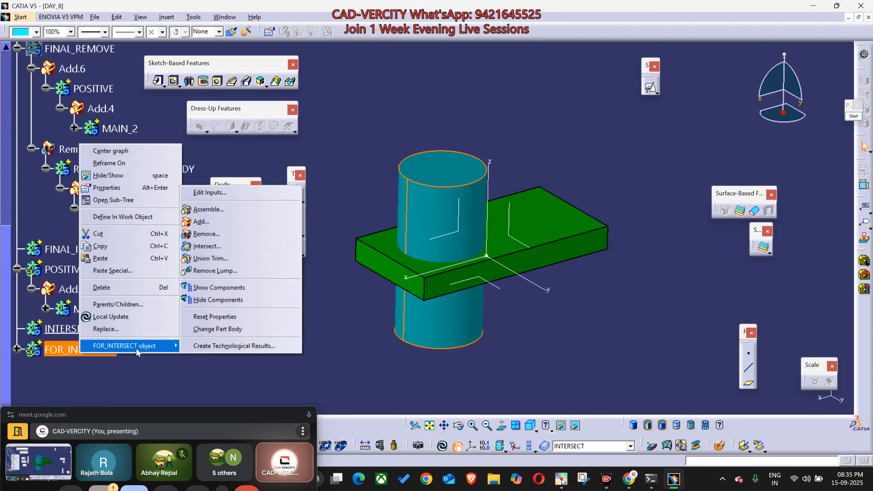
click(207, 246)
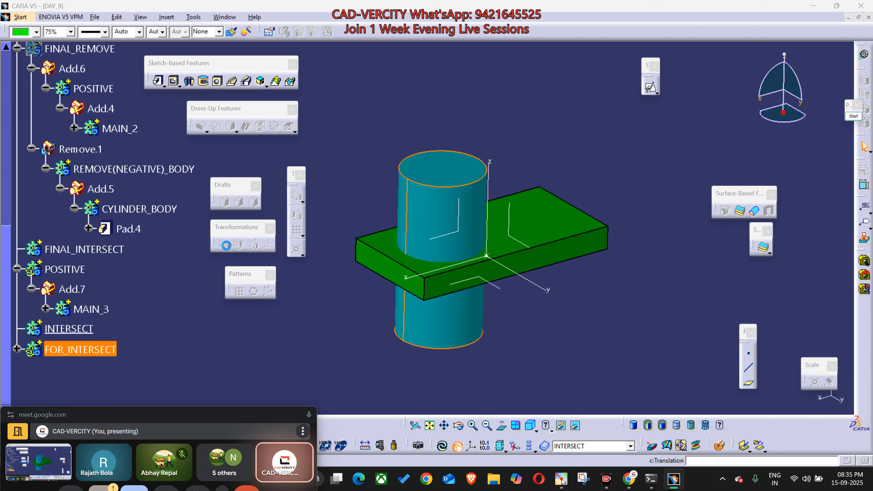
click(292, 278)
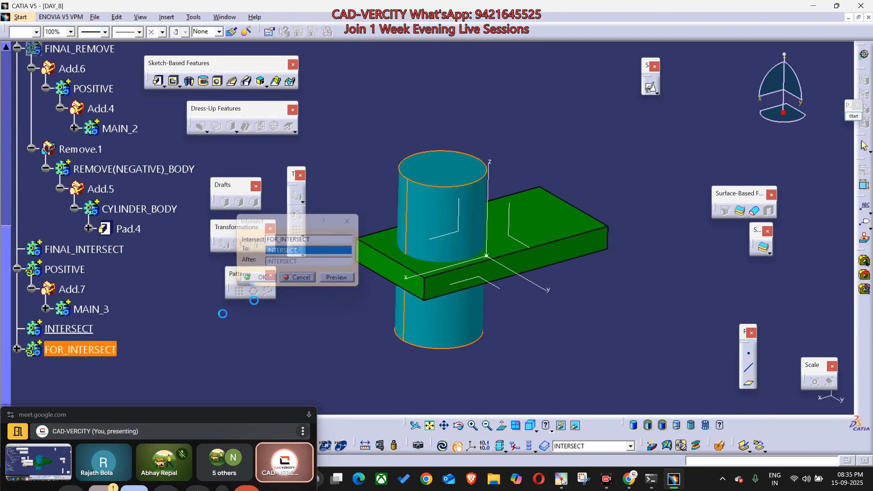
Step: Add the FOR_INTERSECT body to the INTERSECT body with a Boolean Add
right_click(88, 356)
mouse_move(162, 349)
click(208, 222)
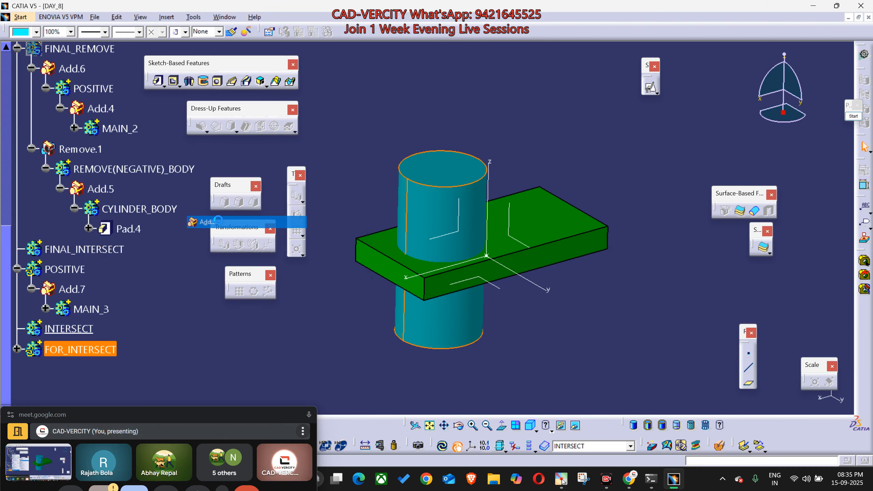
click(261, 278)
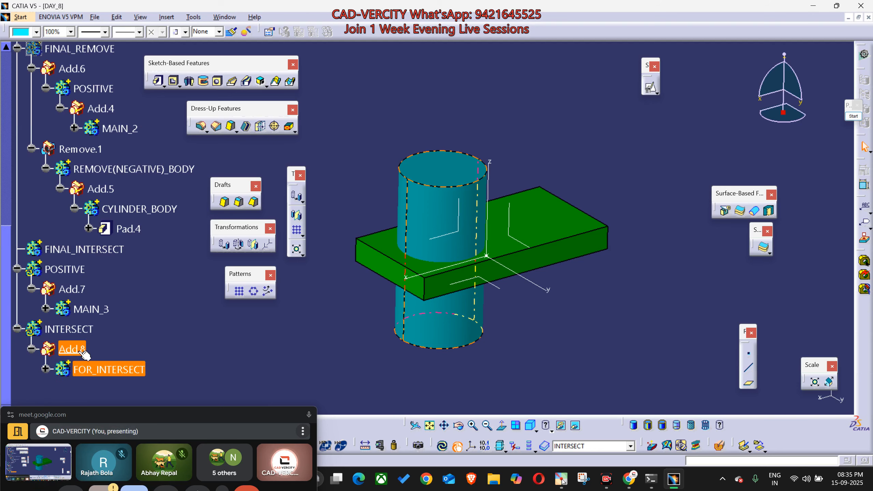
Step: Rename the FOR_INTERSECT body as ADD_INTERSECT
click(98, 371)
right_click(92, 370)
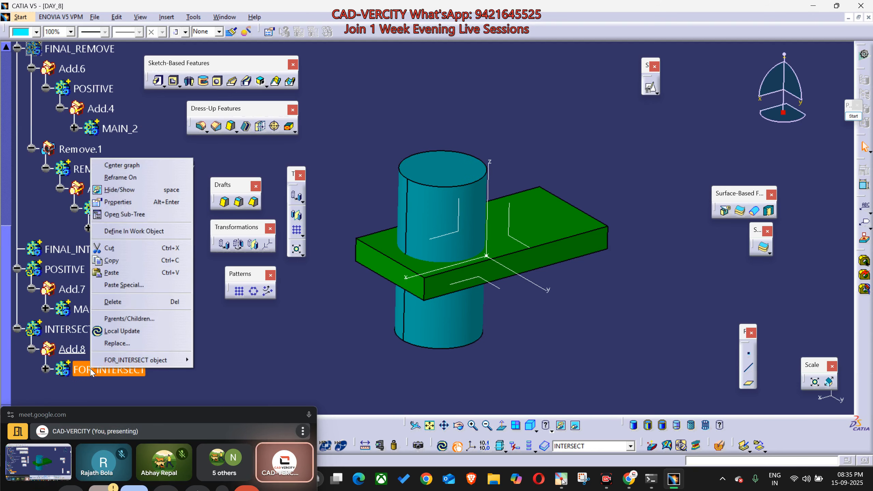
key(alt+Return)
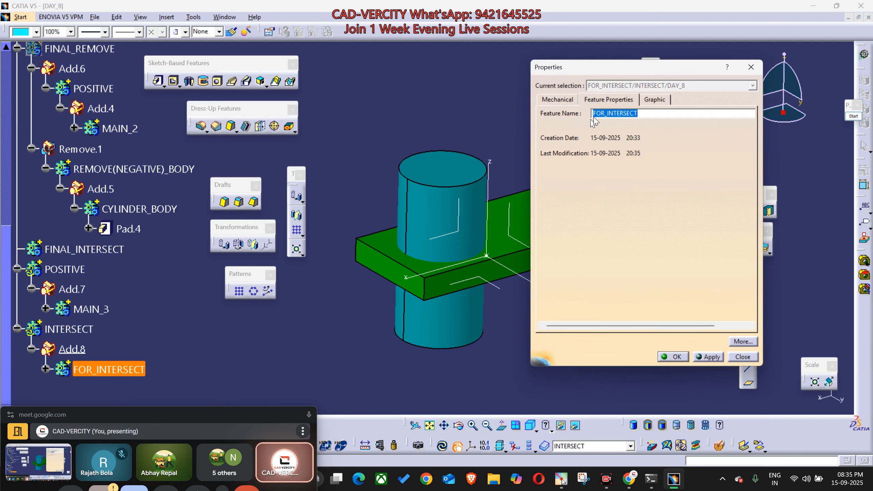
click(605, 113)
key(BackSpace)
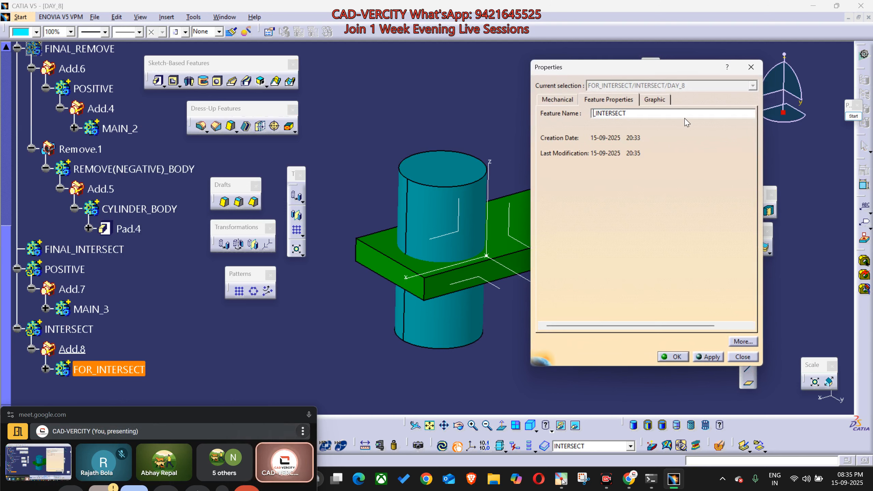
text(ADD_)
key(Return)
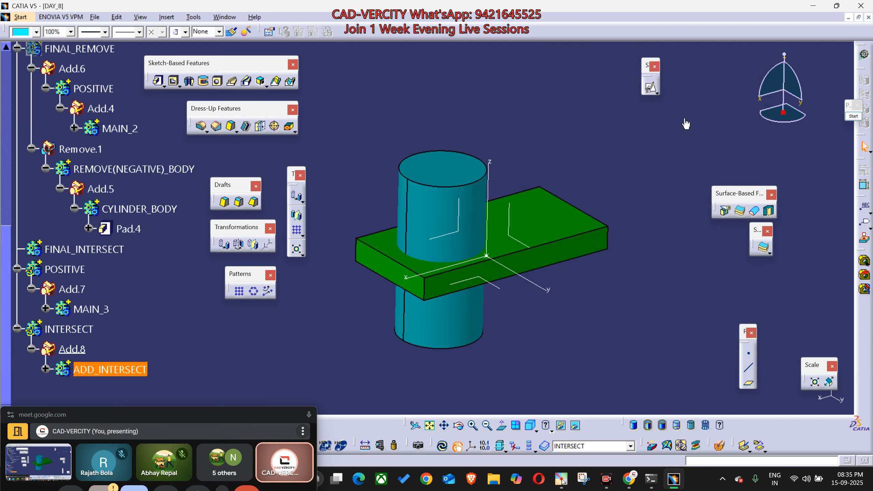
click(82, 329)
key(alt+Return)
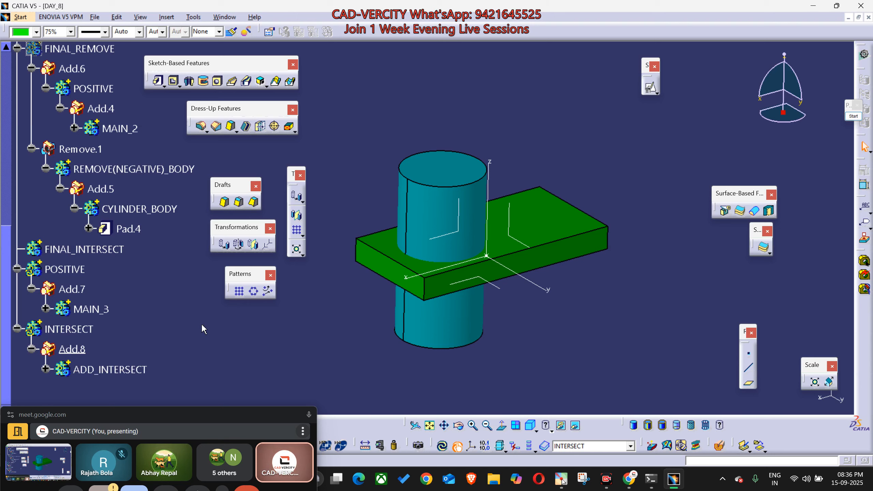
Step: Define the FINAL_INTERSECT body as the in-work object
right_click(112, 248)
click(151, 320)
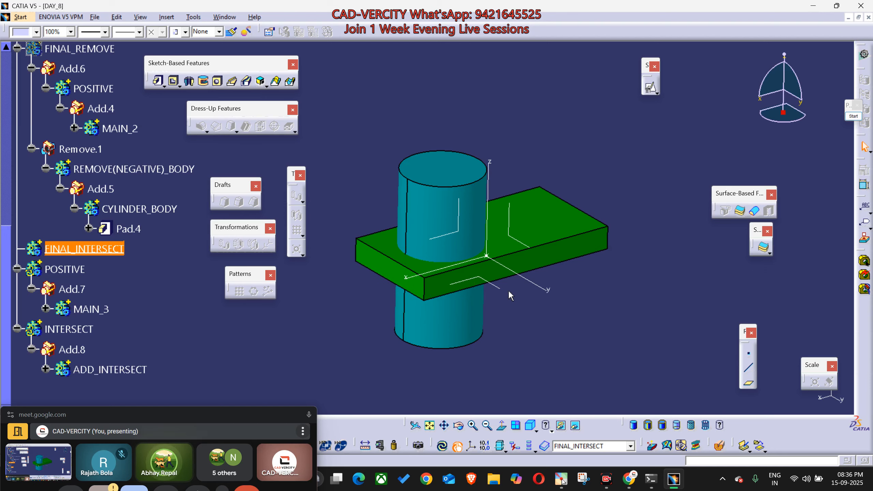
Step: Draw a green wireframe box beside the model with the screen annotation tool to represent the slab
middle_drag(511, 292, 394, 337)
click(854, 116)
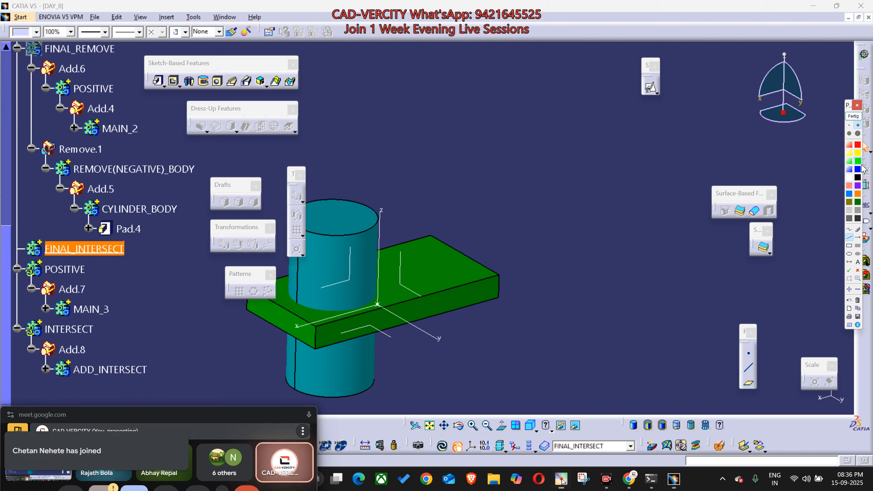
click(473, 313)
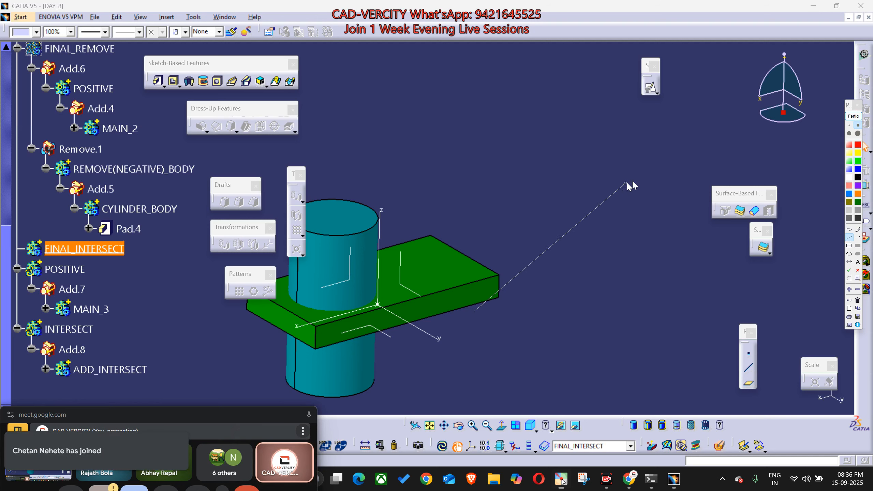
click(606, 199)
click(714, 242)
click(582, 358)
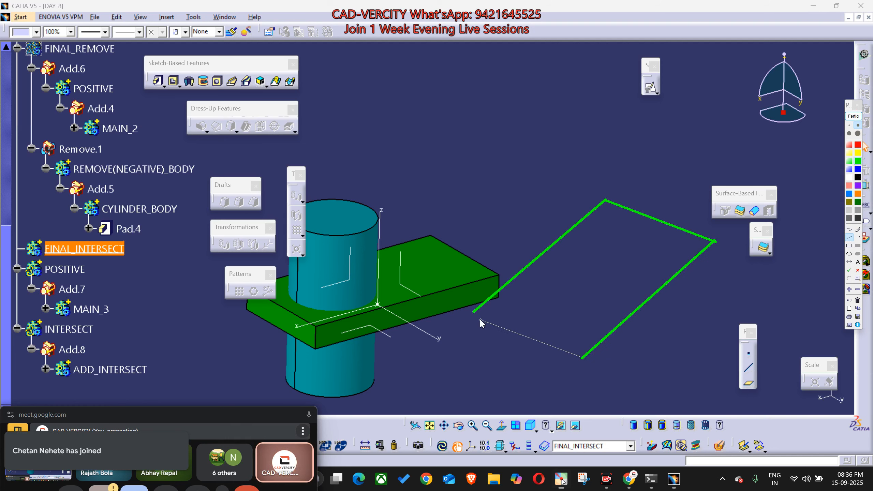
click(472, 314)
click(472, 345)
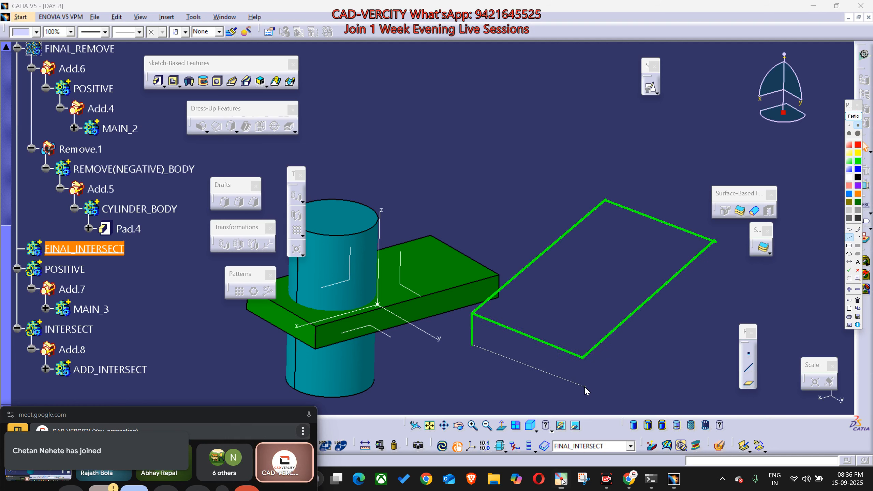
click(585, 387)
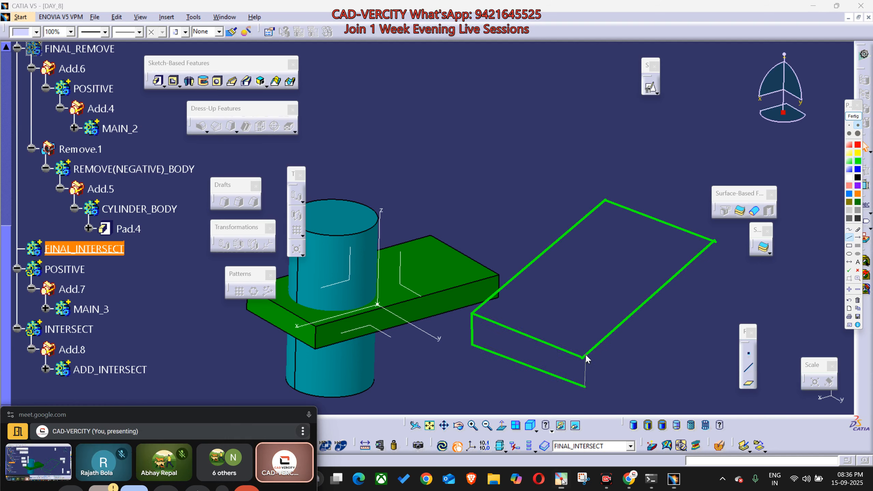
click(715, 274)
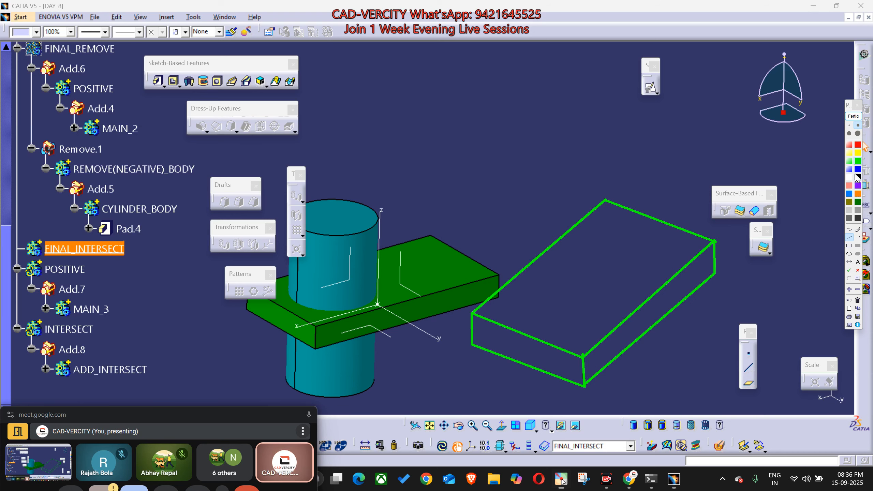
Step: Draw a blue cylinder through the annotated green box, with dashed lines for its hidden edges
click(849, 254)
mouse_move(547, 194)
mouse_down()
mouse_move(598, 210)
mouse_move(553, 280)
mouse_move(599, 276)
mouse_move(563, 275)
mouse_up()
drag(570, 273, 586, 274)
mouse_move(589, 274)
mouse_down()
mouse_move(564, 282)
mouse_move(597, 281)
mouse_up()
click(568, 278)
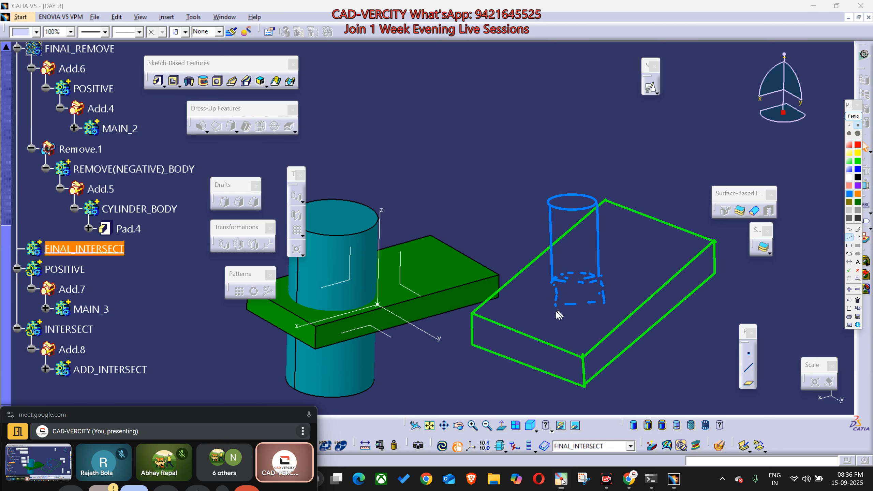
mouse_move(558, 370)
mouse_down()
mouse_move(558, 390)
mouse_move(607, 320)
mouse_move(605, 304)
mouse_up()
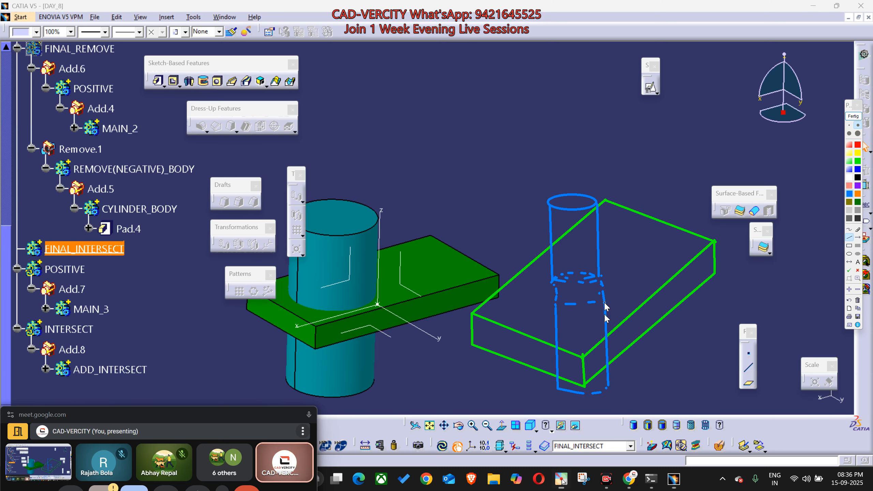
Step: Complete the blue cylinder's base curve and outline in orange the portion of the cylinder inside the annotated green box
drag(561, 393, 606, 393)
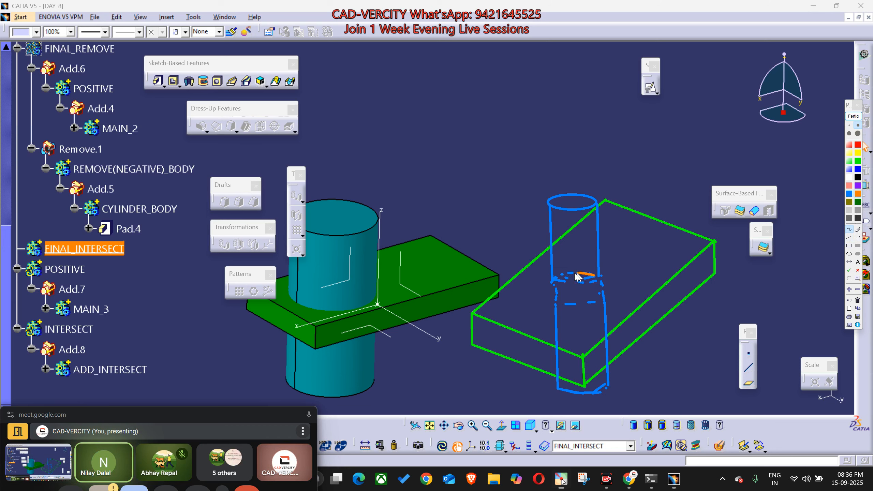
mouse_move(577, 276)
mouse_down()
mouse_move(555, 282)
mouse_move(584, 289)
mouse_move(596, 275)
mouse_move(555, 288)
mouse_move(559, 306)
mouse_move(603, 300)
mouse_move(601, 277)
mouse_move(601, 299)
mouse_up()
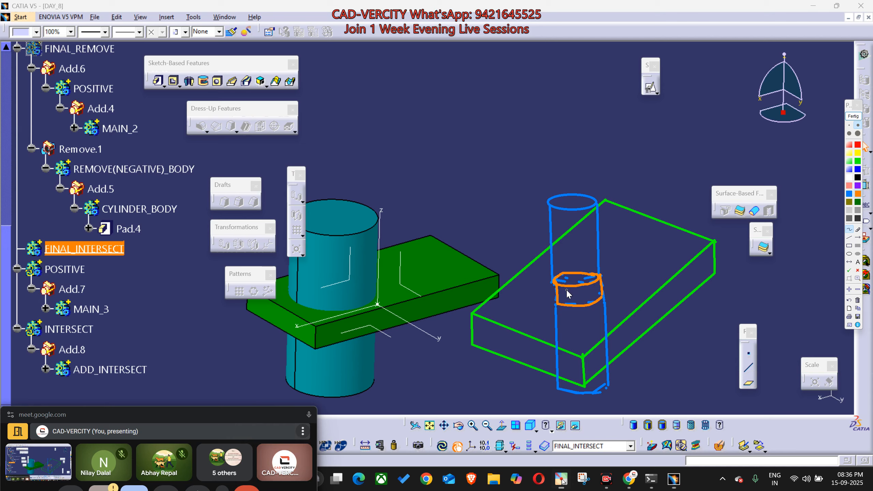
Step: Capture a screenshot of the annotated model and specification tree, and end the screen annotation
key(super+shift+s)
drag(14, 74, 809, 450)
click(852, 117)
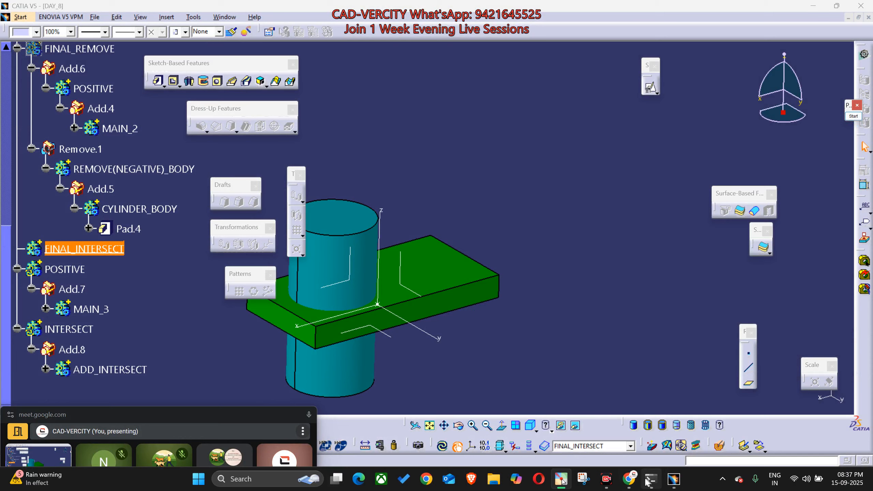
Step: Switch to WhatsApp and send the captured screenshot to the CAD-VERCITY ADVANCED group chat
mouse_move(631, 483)
click(557, 423)
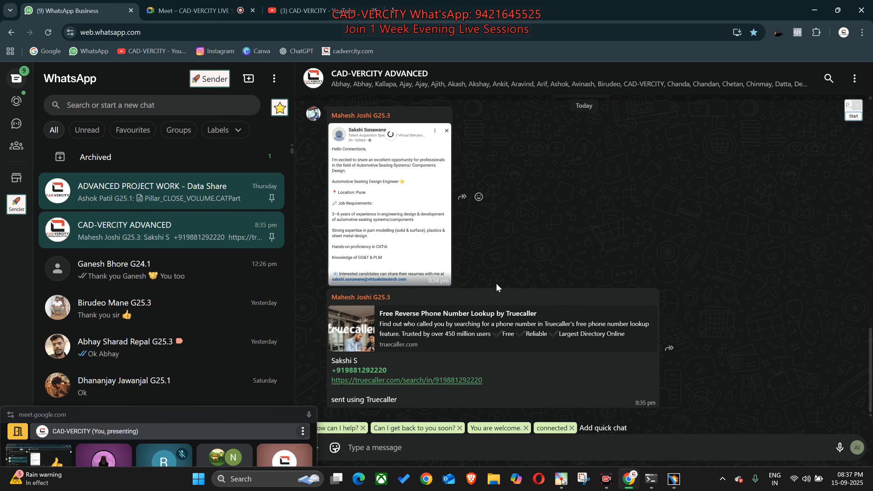
key(ctrl+v)
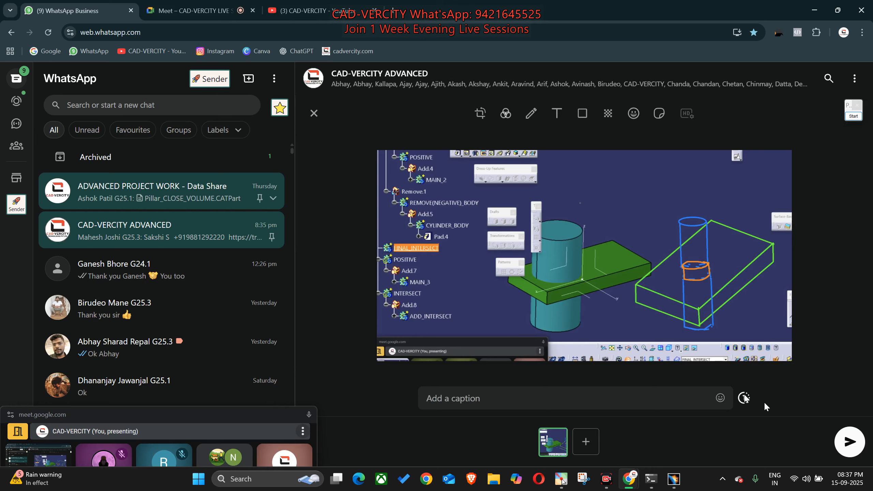
click(849, 441)
Step: View the shared job post image for an Automotive Seating Design Engineer in the group chat
scroll(567, 326, up, 3)
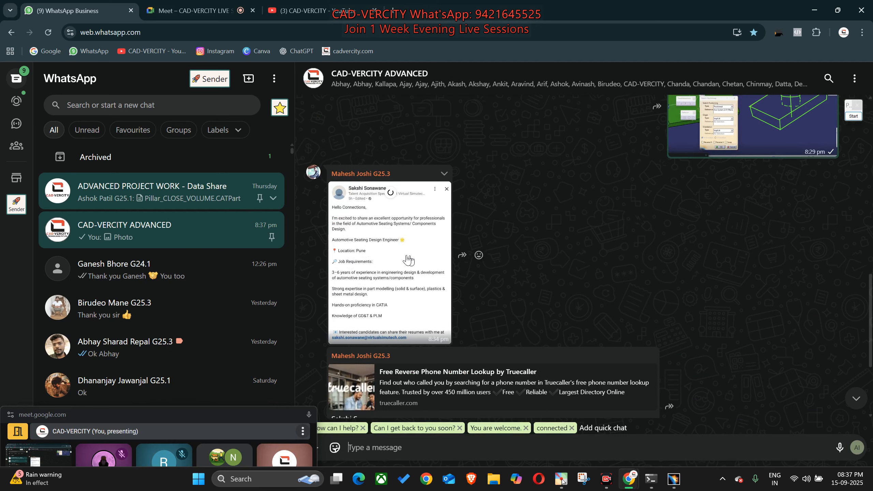
scroll(412, 337, down, 2)
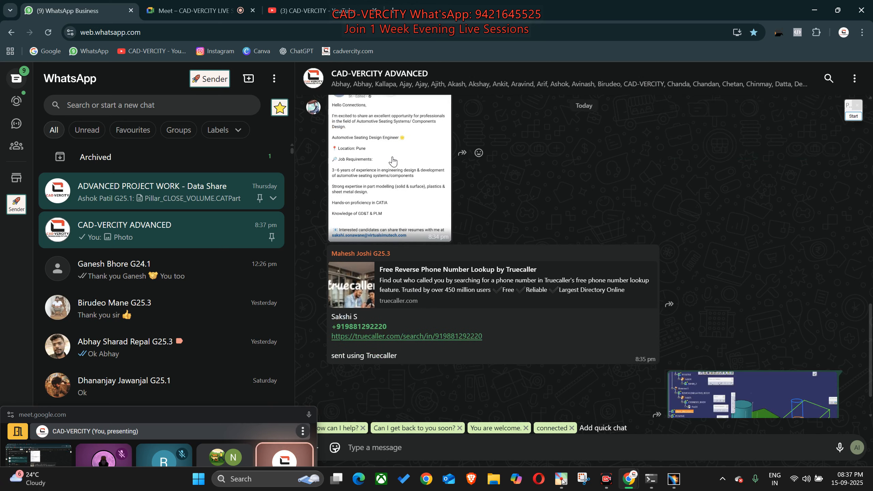
click(394, 161)
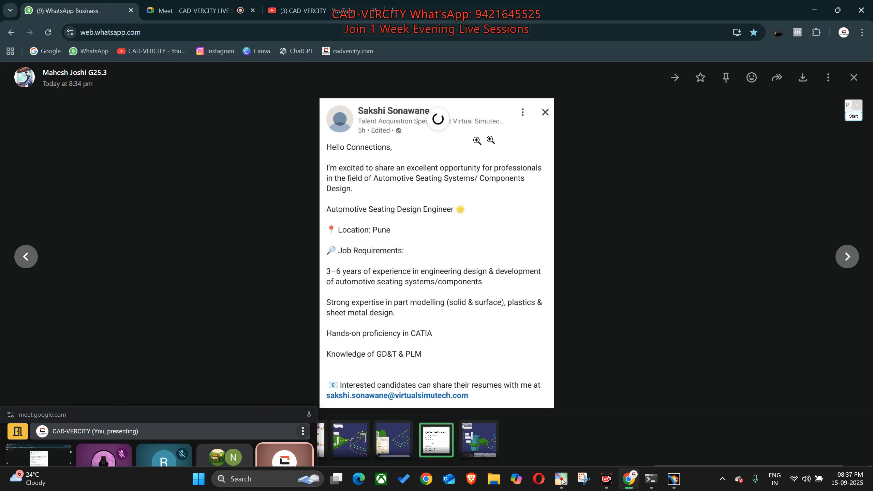
click(581, 186)
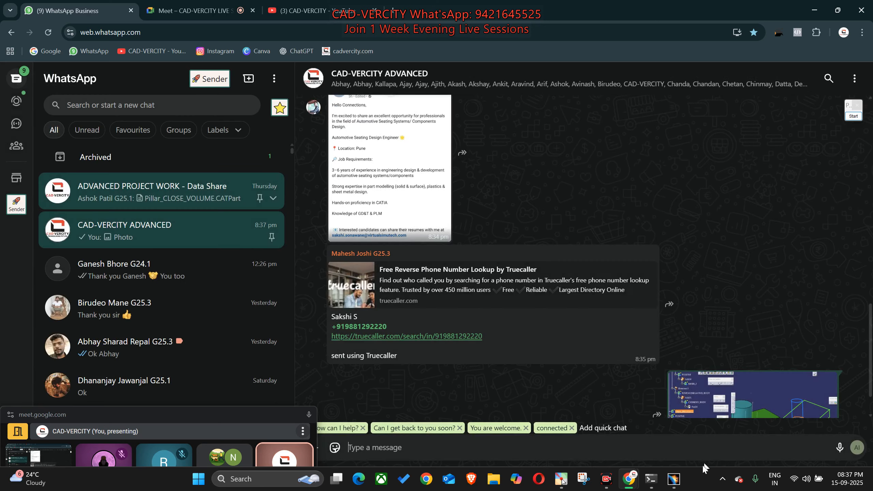
click(406, 181)
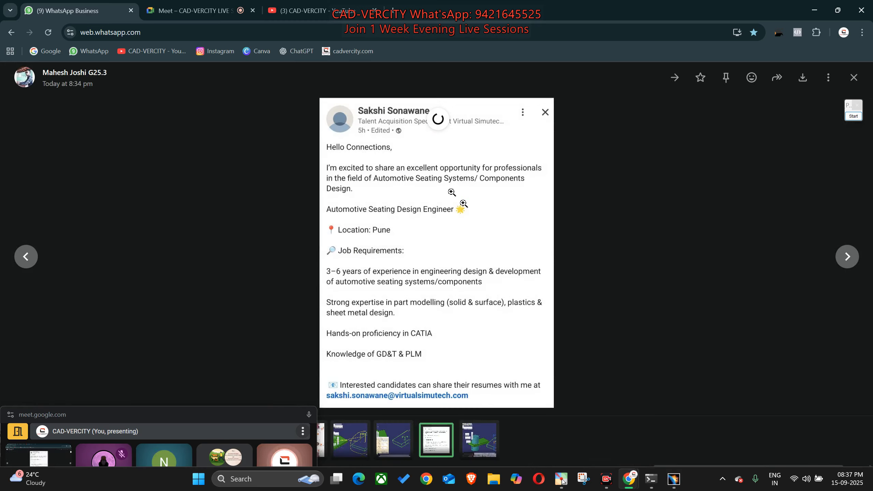
click(663, 240)
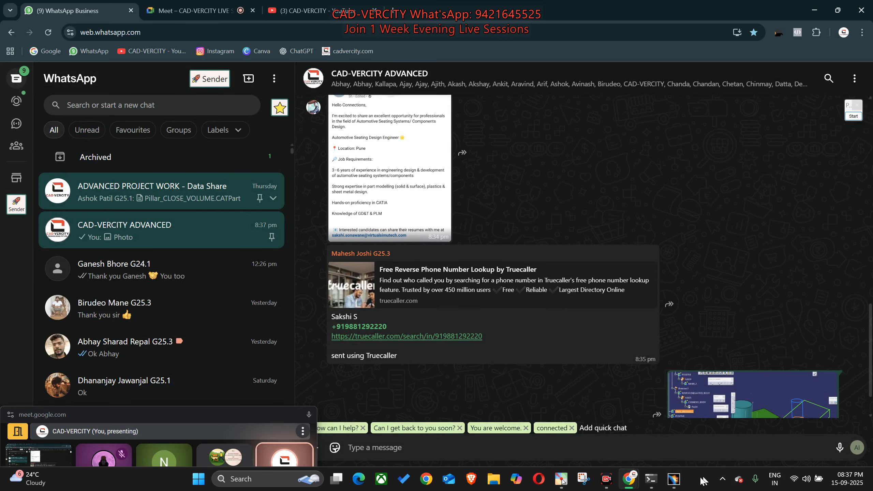
Step: Switch back to CATIA and define the FINAL_INTERSECT body as the in-work object
key(alt+Tab)
mouse_move(376, 332)
middle_down()
mouse_move(497, 288)
mouse_move(392, 342)
mouse_move(368, 342)
middle_up()
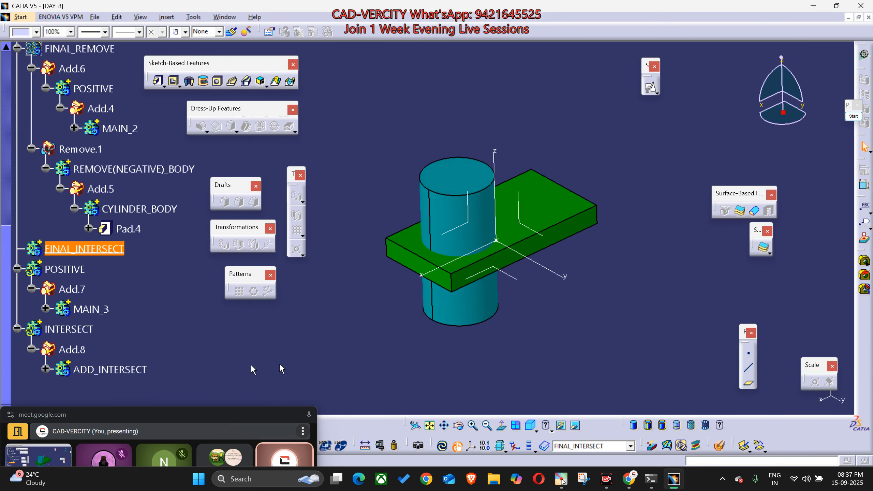
middle_drag(282, 368, 323, 330)
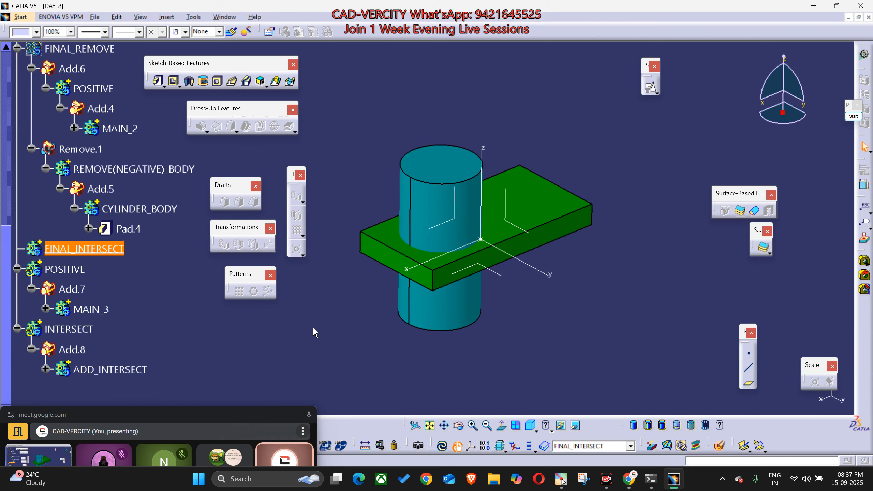
scroll(314, 332, down, 2)
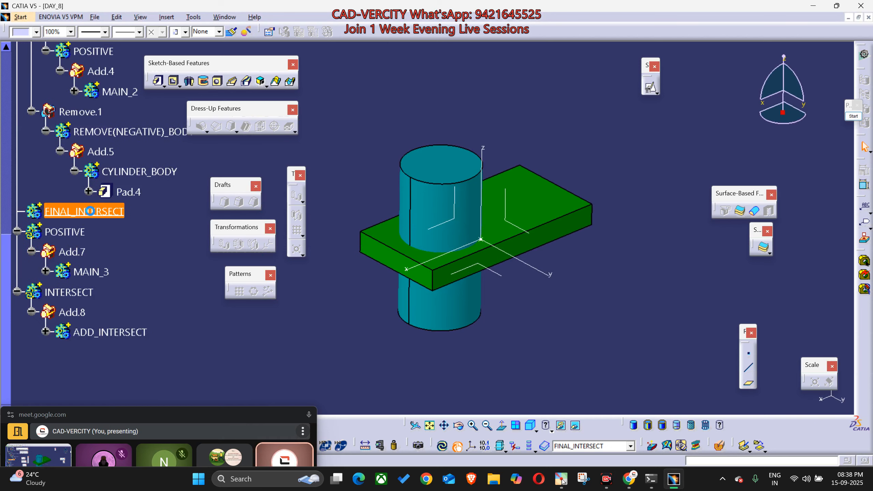
right_click(91, 211)
click(137, 285)
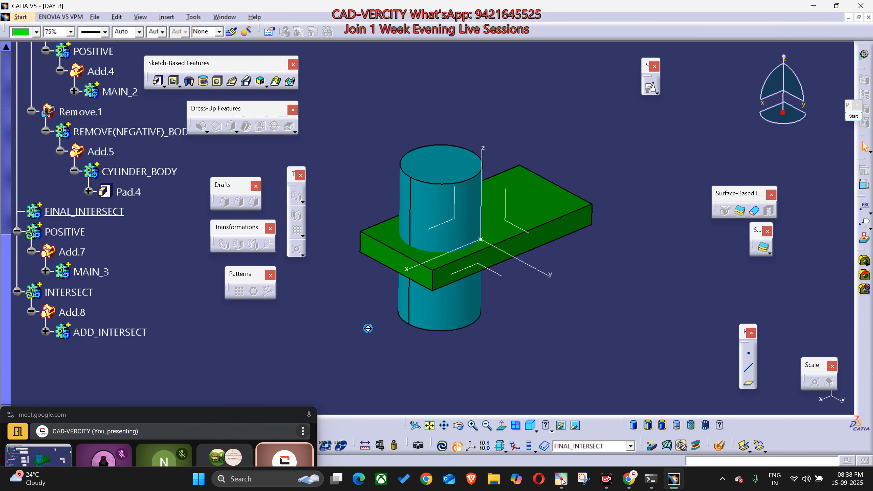
middle_drag(368, 329, 371, 320)
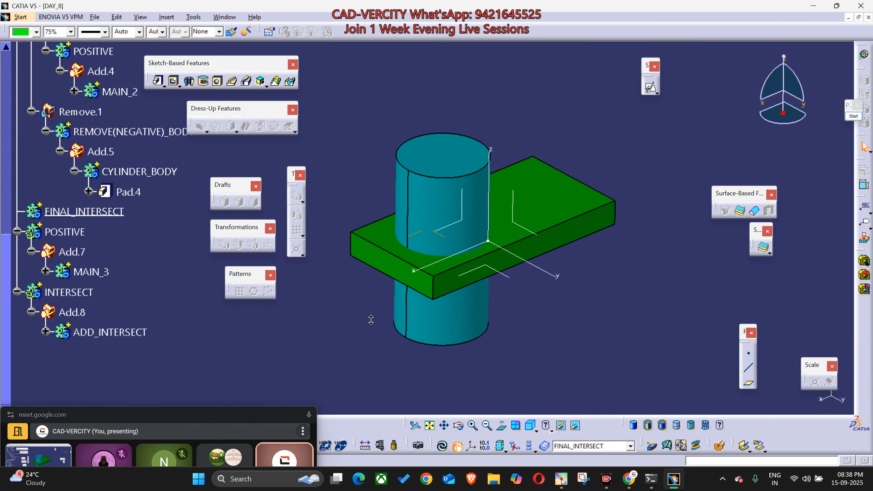
click(240, 419)
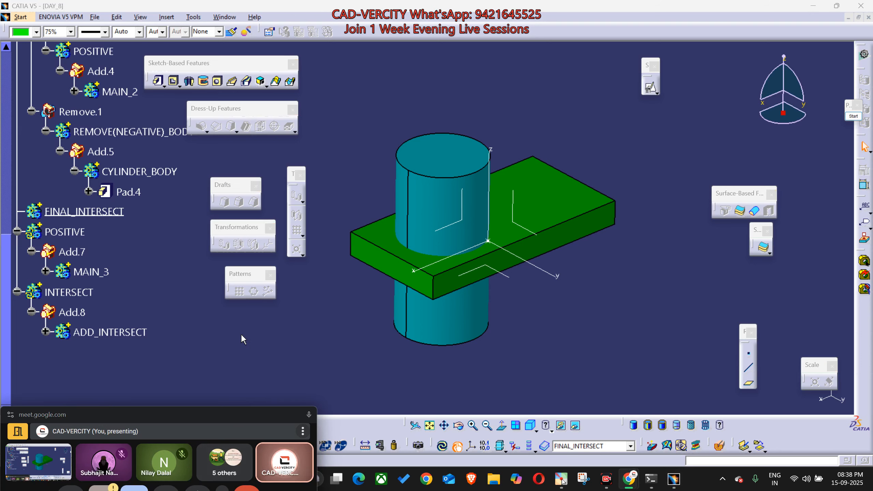
scroll(131, 302, up, 4)
click(79, 126)
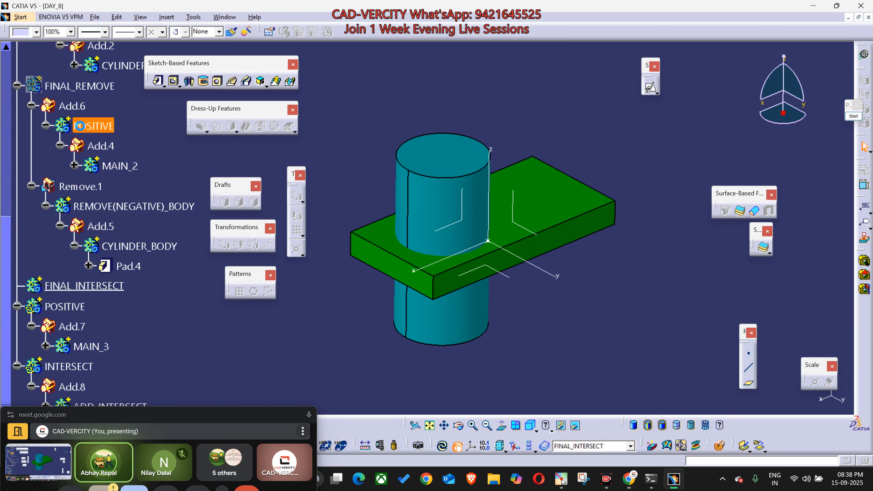
key(Up)
key(Up)
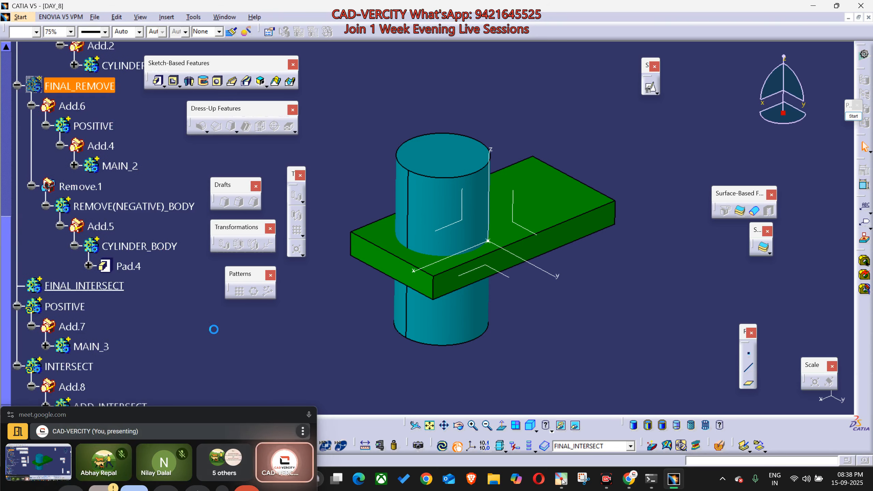
scroll(214, 330, down, 3)
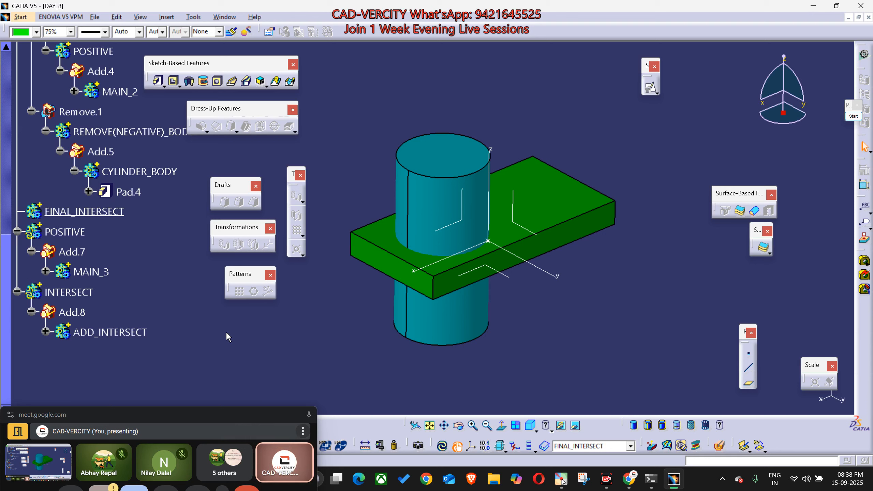
Step: Add the POSITIVE body containing MAIN_3 to the FINAL_INTERSECT body with the Boolean Add operation
click(69, 232)
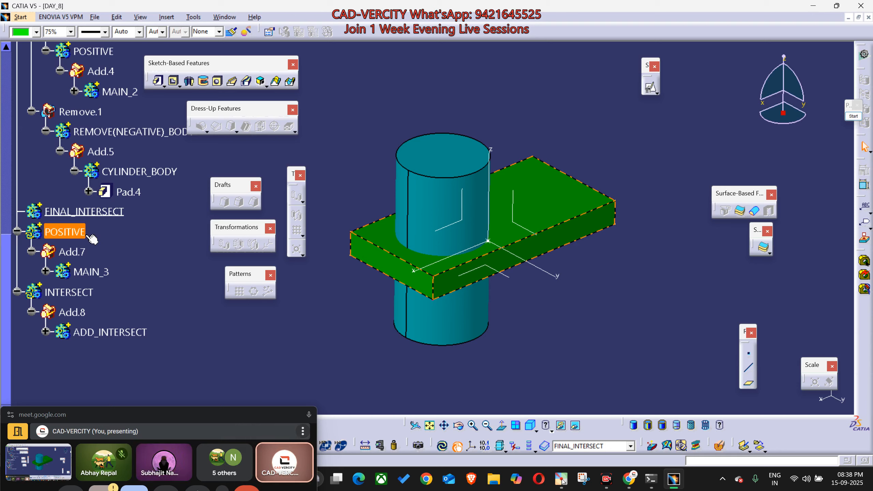
right_click(81, 235)
mouse_move(162, 437)
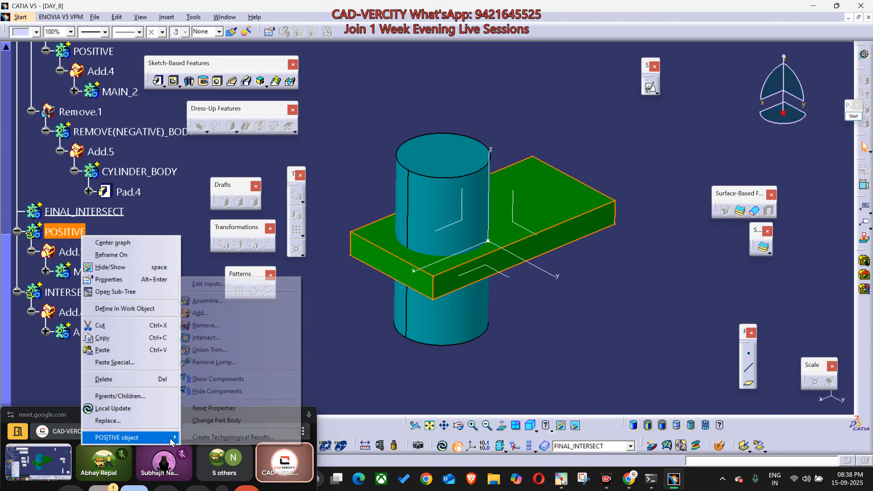
click(216, 313)
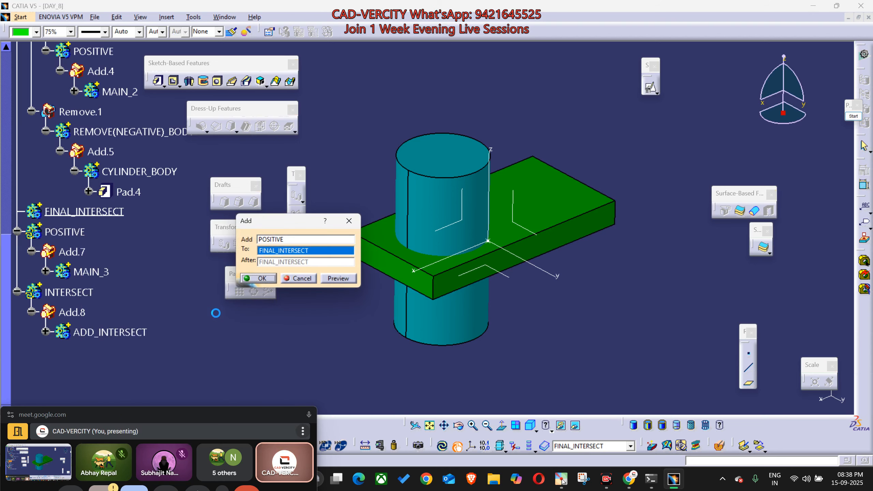
click(258, 279)
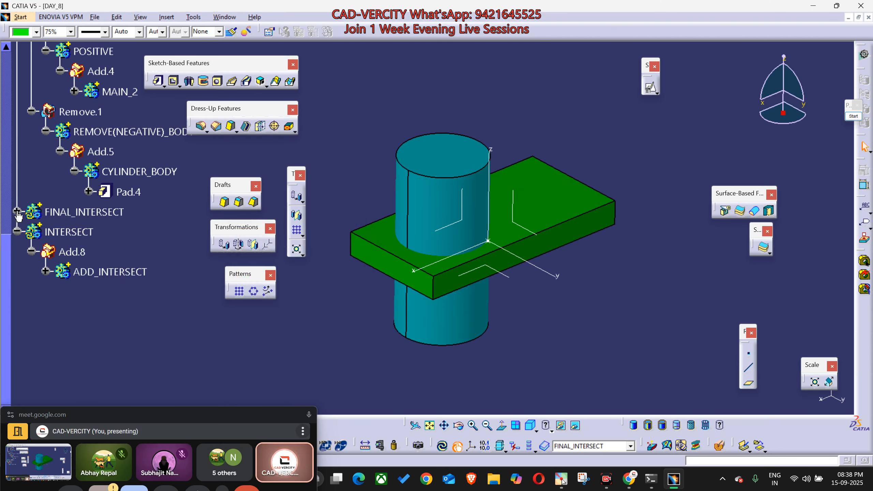
Step: Define FINAL_INTERSECT as the in-work object and apply a Boolean Intersect of the INTERSECT body to it
right_click(100, 215)
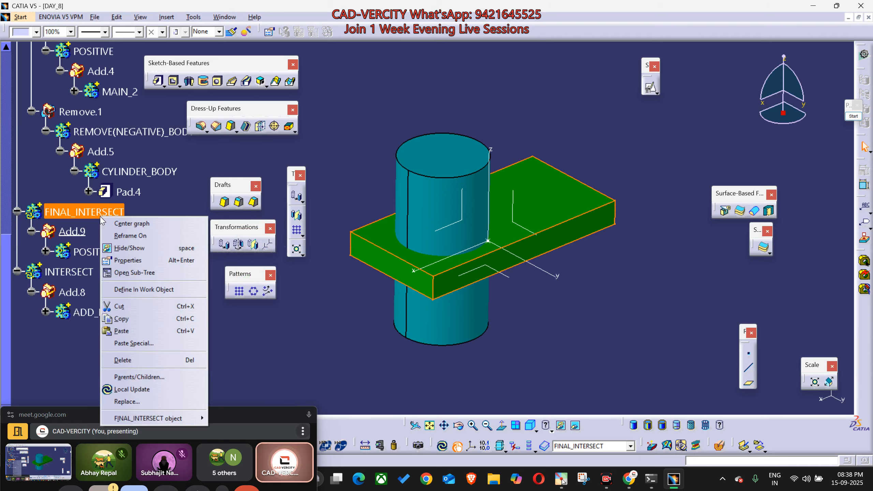
click(143, 289)
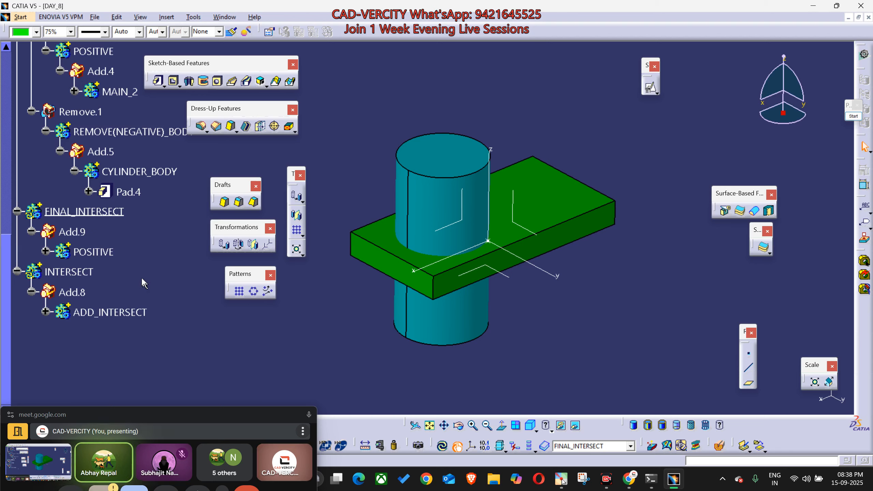
click(82, 272)
right_click(87, 275)
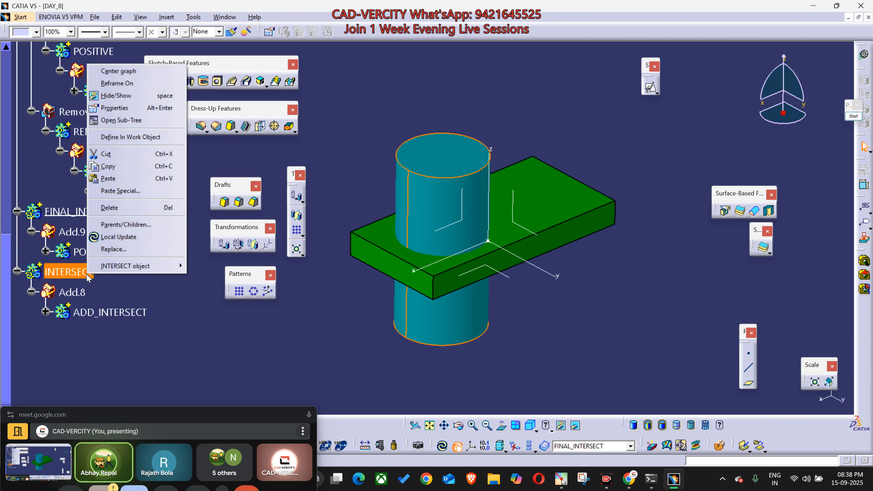
mouse_move(114, 270)
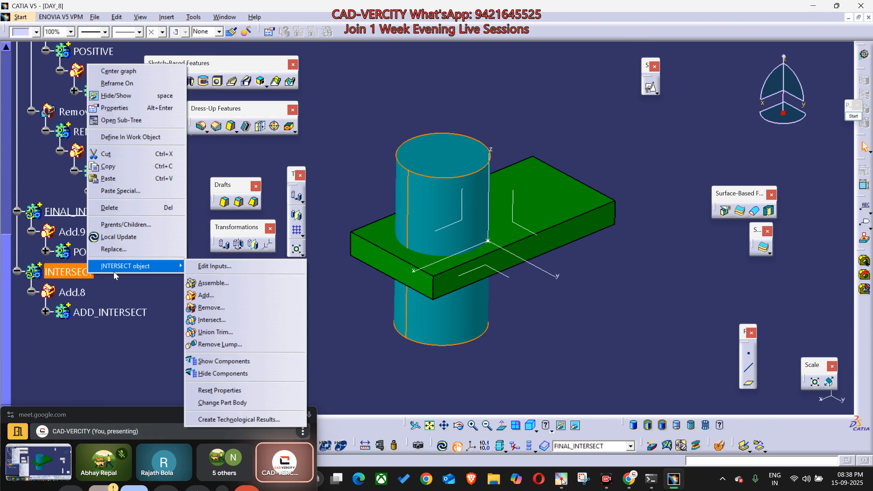
click(218, 321)
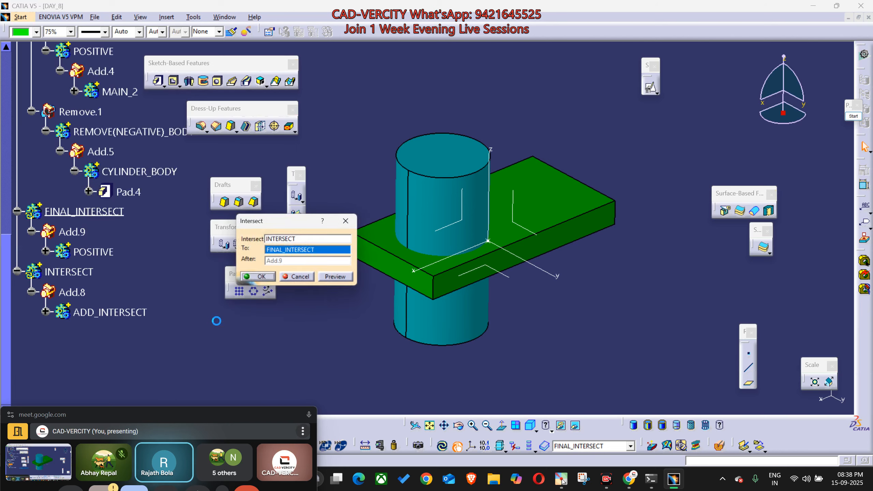
click(260, 278)
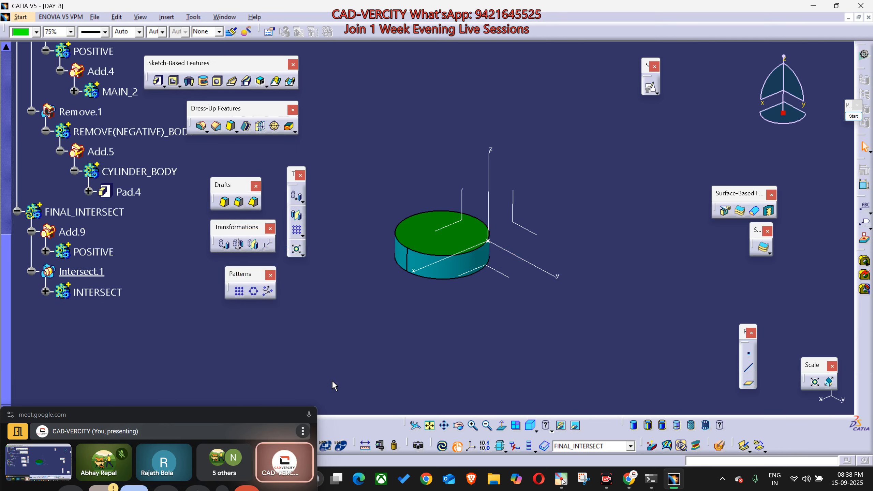
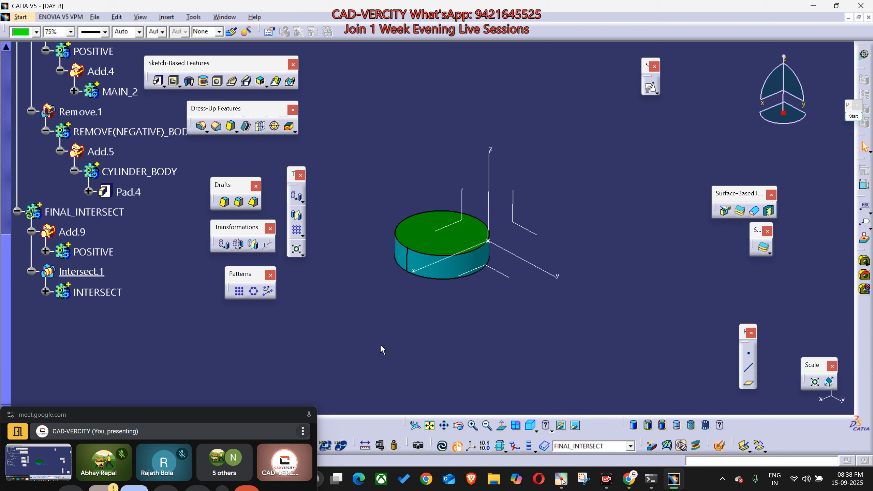
Step: Expand the nested POSITIVE and INTERSECT bodies under FINAL_INTERSECT and open the cylinder's Sketch.6 for editing
click(47, 292)
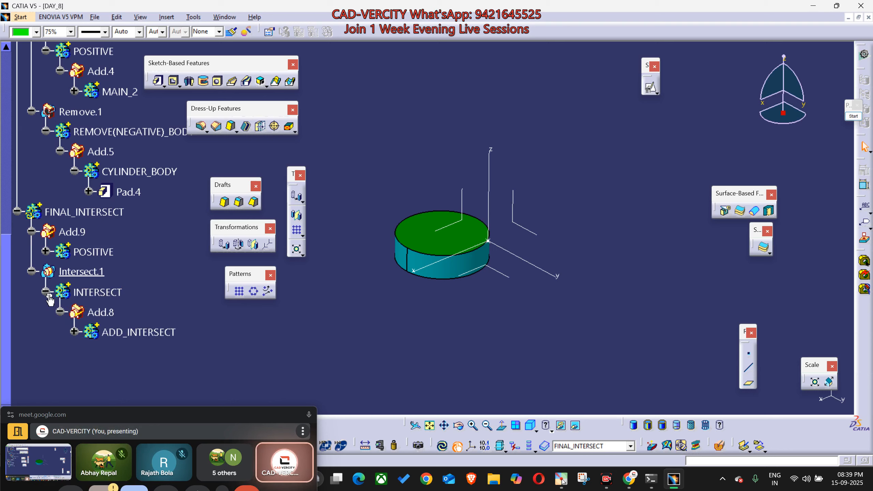
click(74, 332)
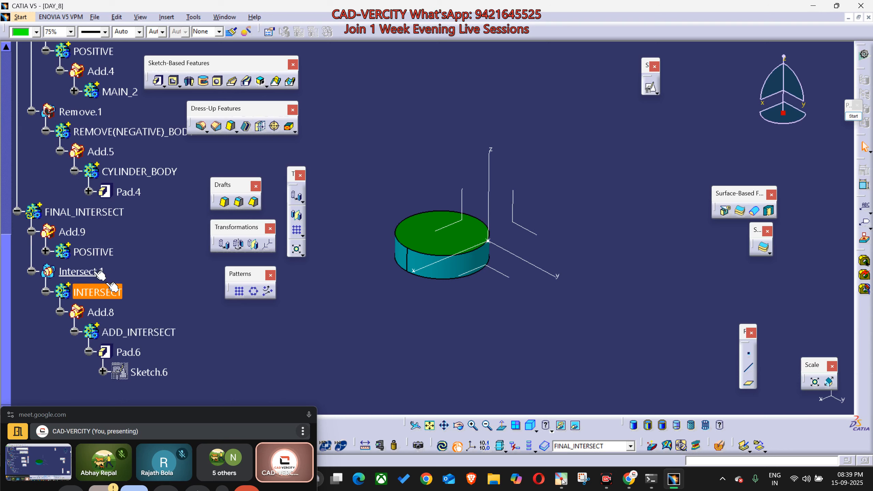
click(46, 251)
scroll(100, 272, down, 2)
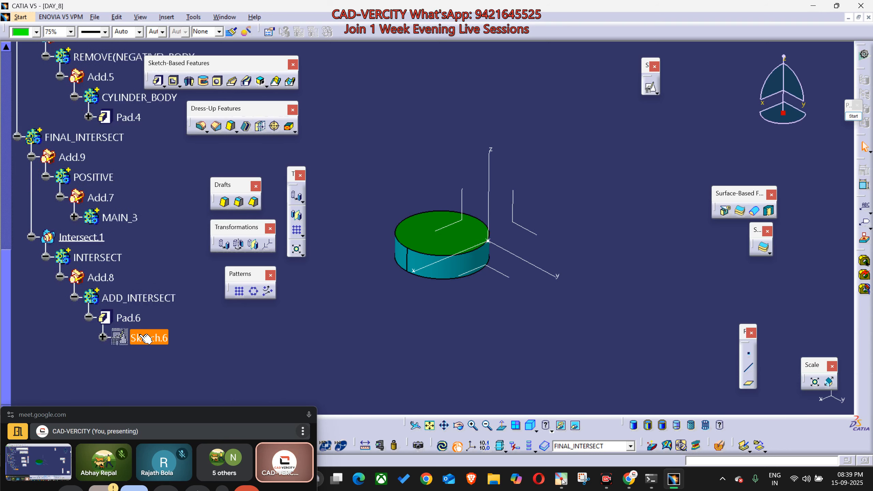
double_click(148, 338)
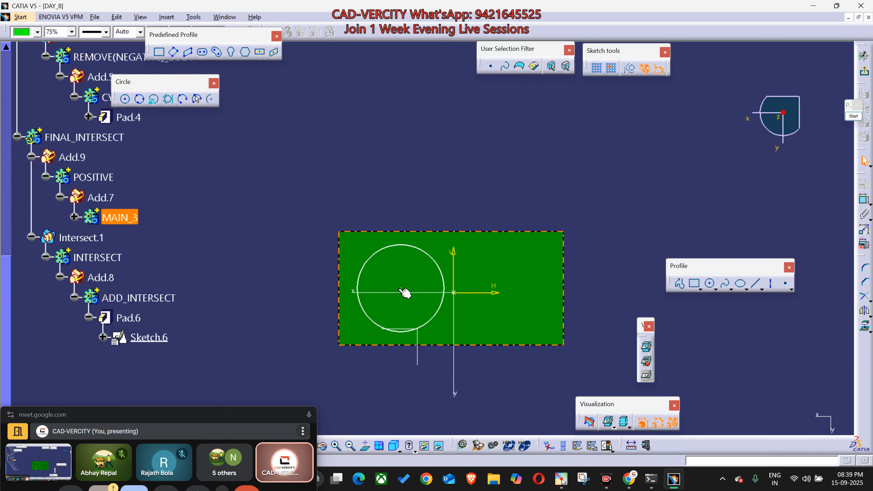
Step: Move the Sketch.6 circle to the slab's upper-left corner, exit the sketch, and locally update the FINAL_INTERSECT body
mouse_move(405, 292)
mouse_down()
mouse_move(377, 255)
mouse_move(357, 250)
mouse_up()
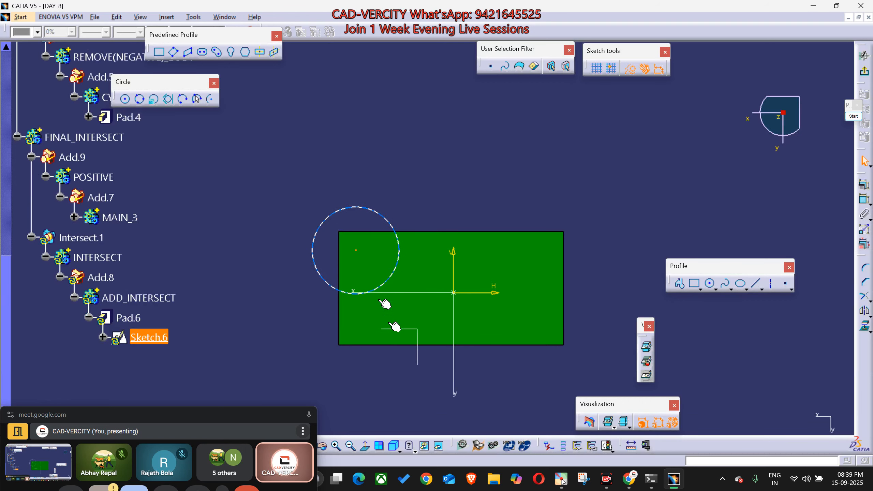
click(865, 74)
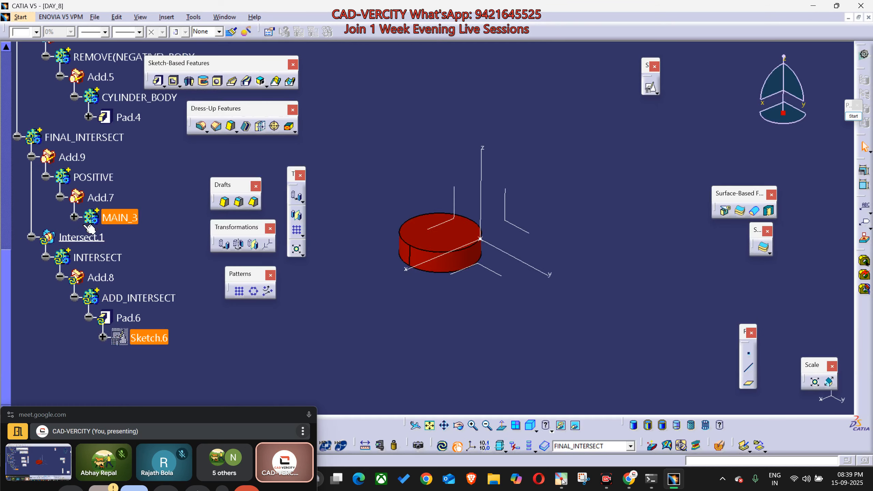
right_click(85, 144)
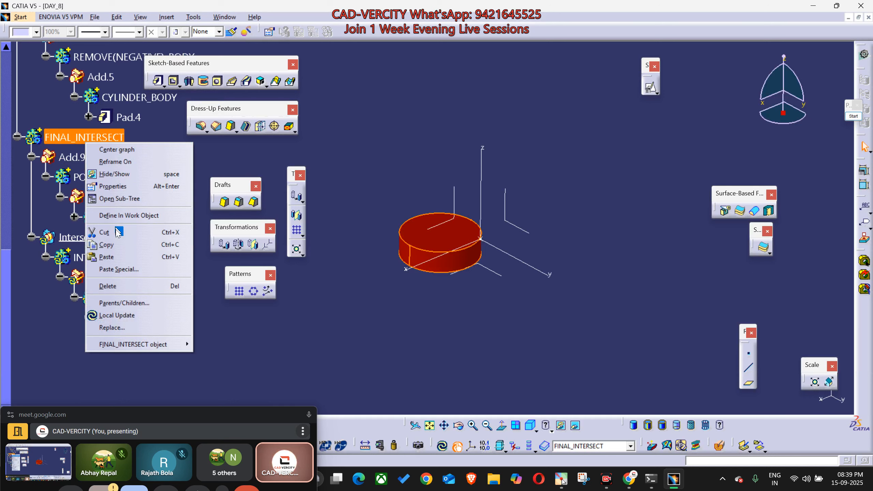
click(132, 316)
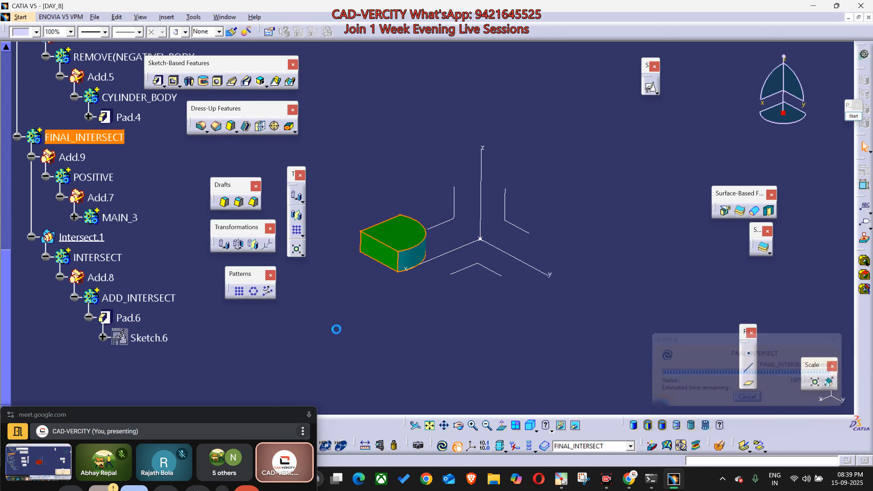
scroll(336, 333, down, 1)
middle_drag(337, 334, 389, 337)
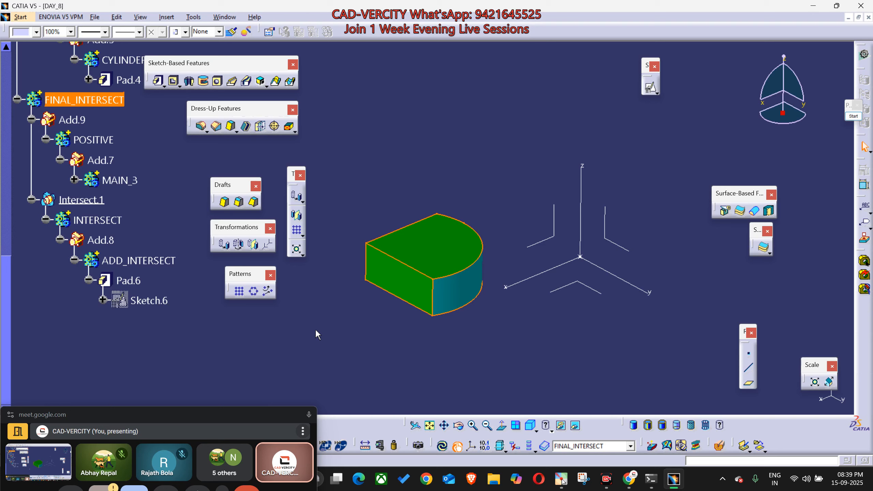
Step: Examine the full cylinder and slab with ADD_INTERSECT as the in-work object, and return the in-work object to FINAL_INTERSECT
right_click(146, 261)
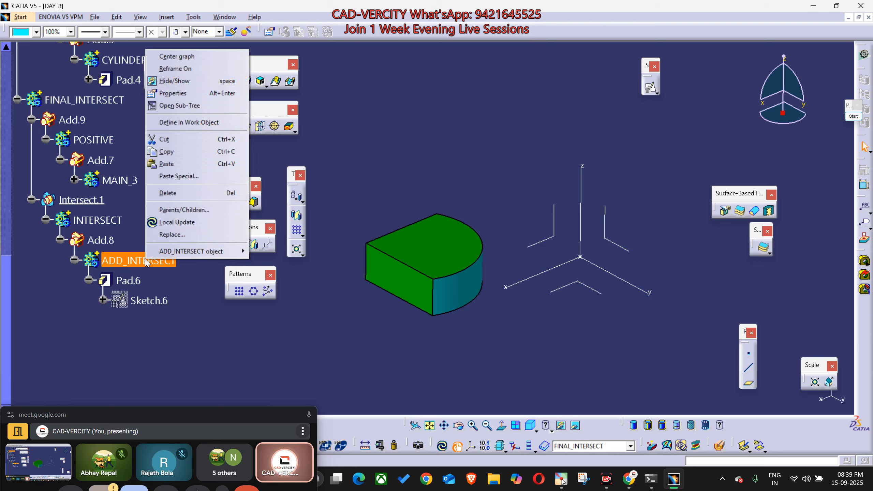
click(189, 123)
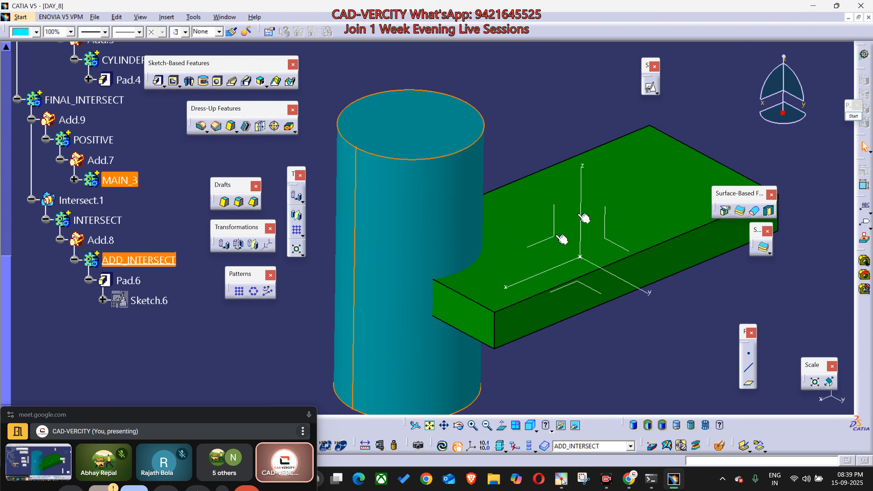
click(500, 216)
middle_drag(480, 323, 465, 273)
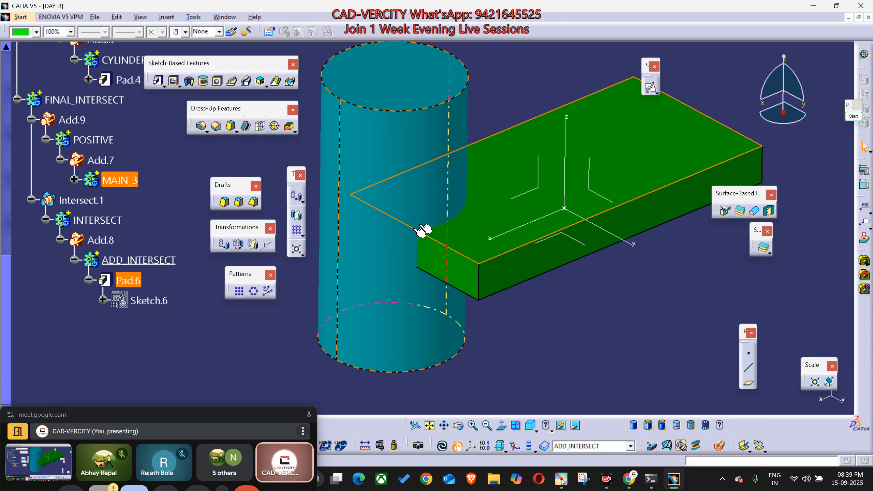
right_click(78, 109)
click(117, 177)
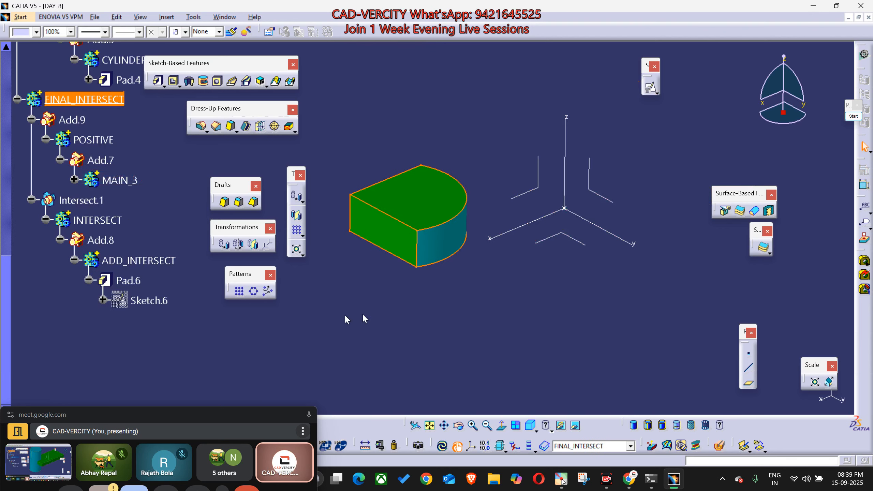
ctrl+middle_drag(390, 269, 428, 327)
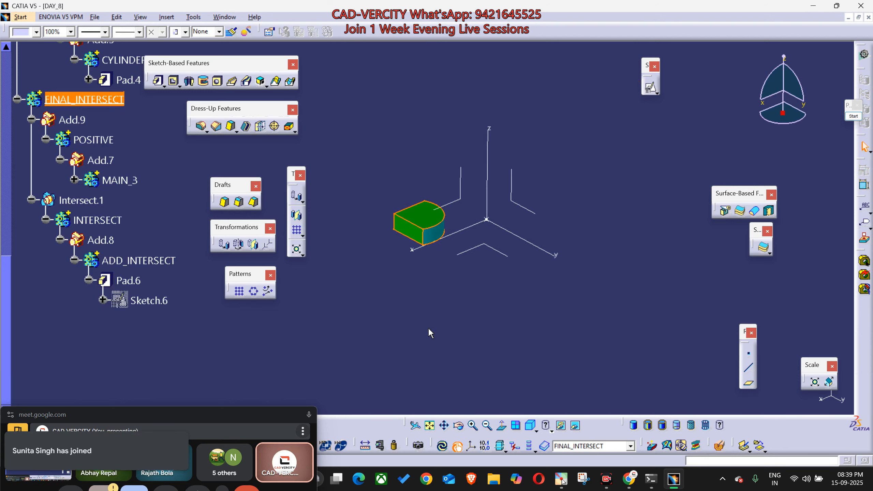
click(428, 327)
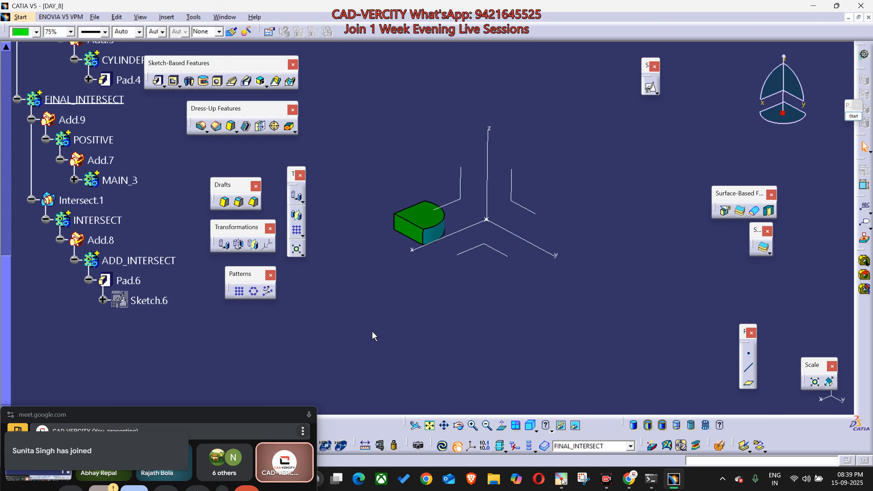
Step: Insert three new empty bodies at the end of the DAY_8 tree, below FINAL_INTERSECT
scroll(374, 336, up, 2)
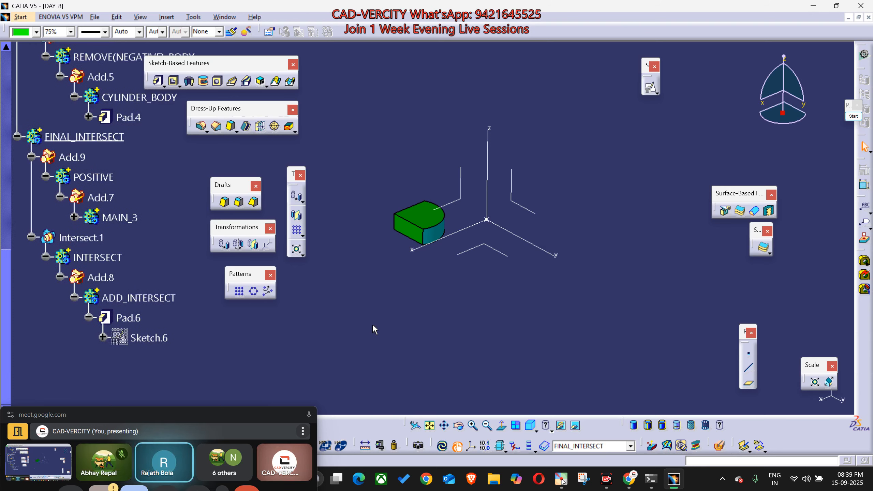
key(alt+i)
key(b)
key(alt+i)
key(b)
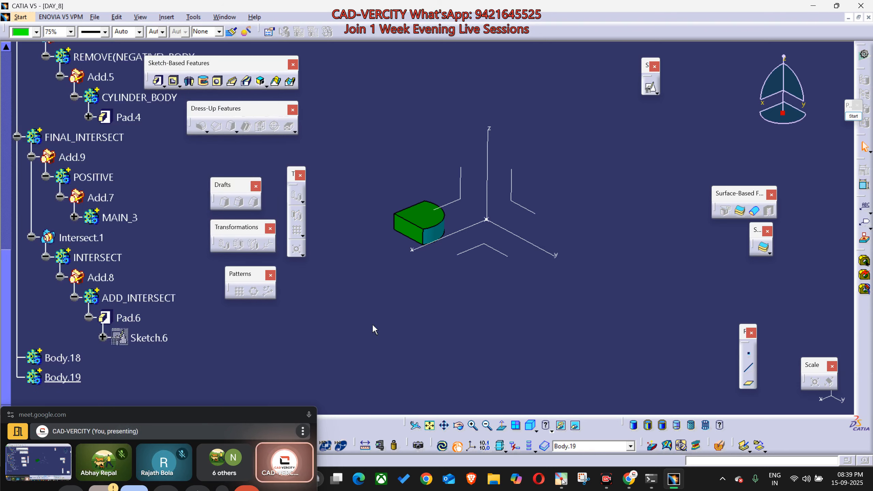
key(alt+i)
key(b)
scroll(373, 324, down, 4)
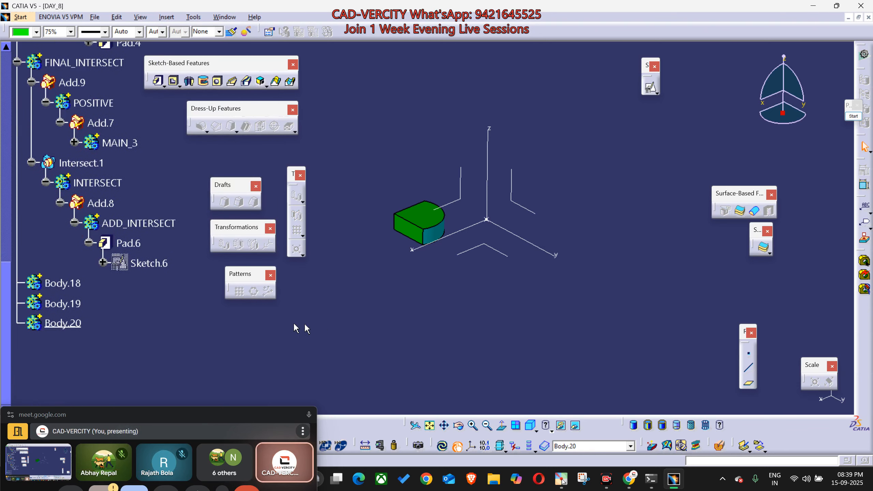
Step: Rename Body.18 as FINAL_UNION_TRIM
right_click(49, 290)
click(75, 120)
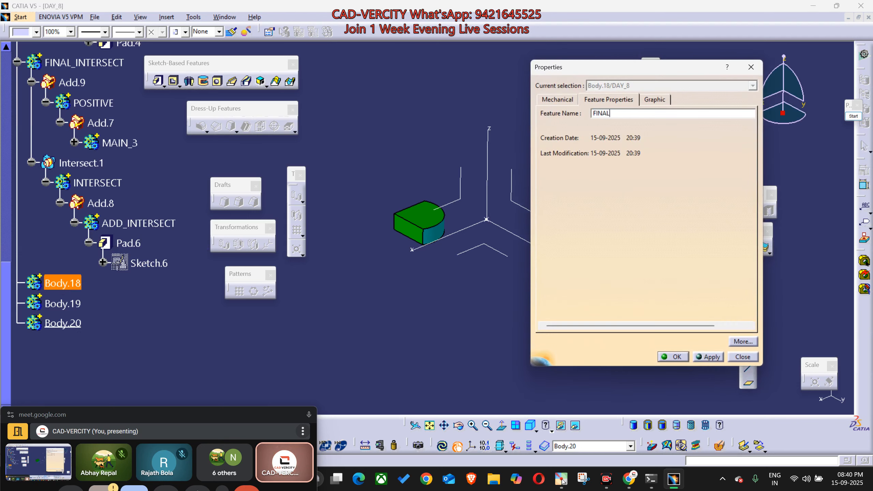
text(FINAL_UN)
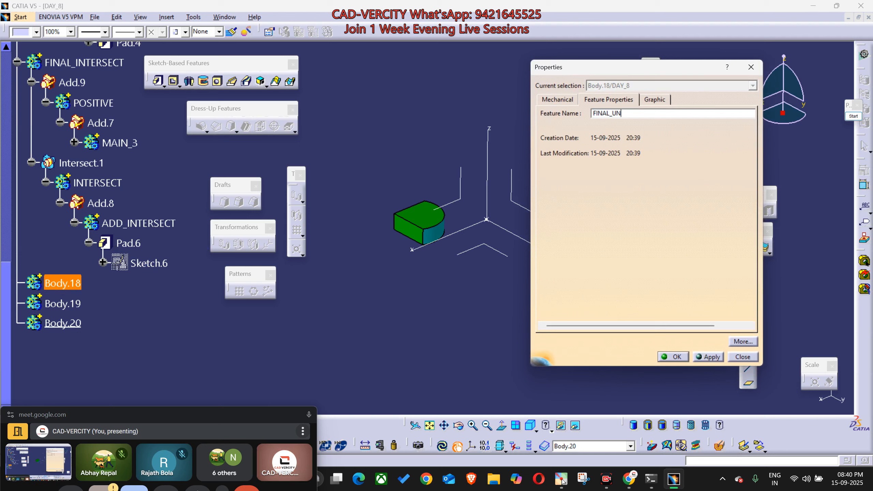
text(ION_TRIM)
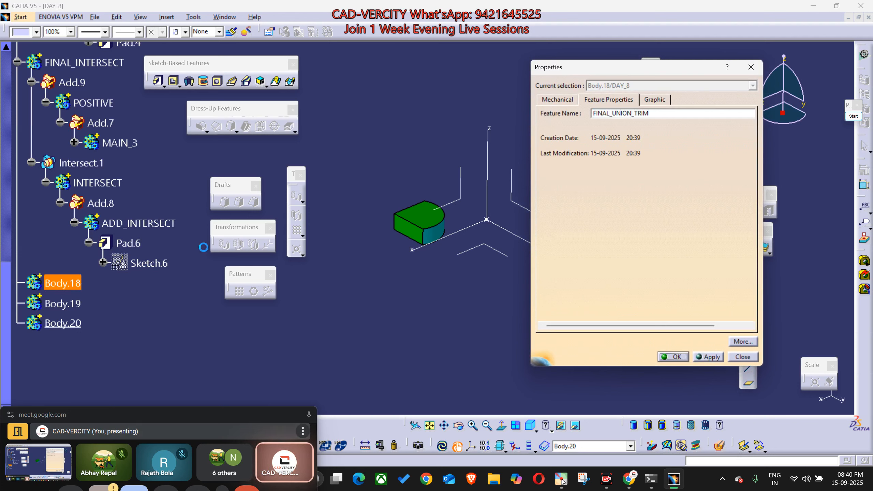
key(Return)
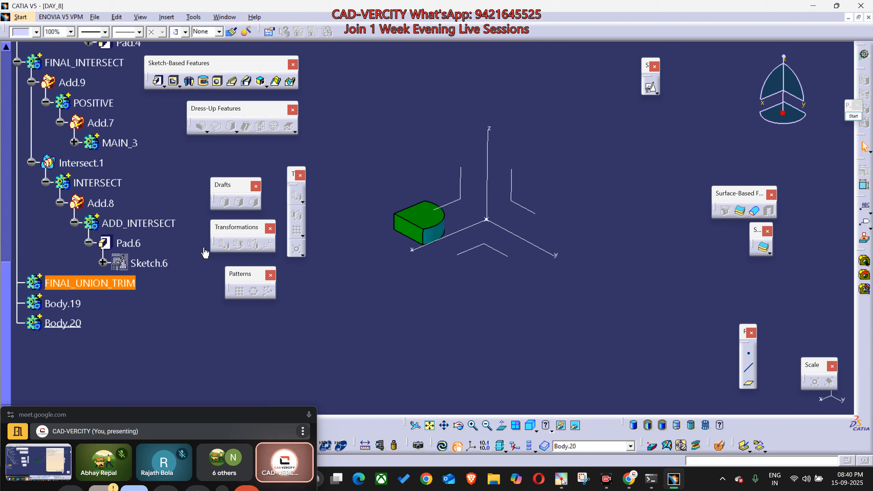
Step: Rename Body.19 as POSITIVE
click(62, 304)
right_click(61, 307)
key(alt+Return)
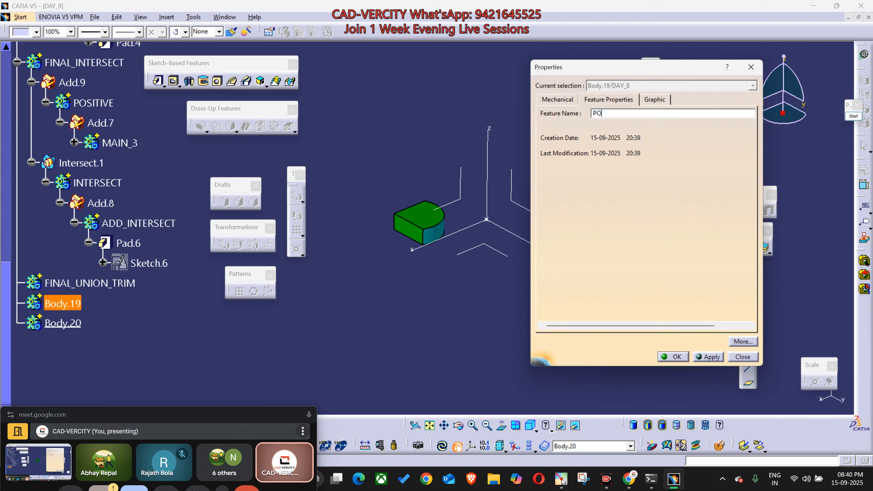
text(POSITIVE)
key(Return)
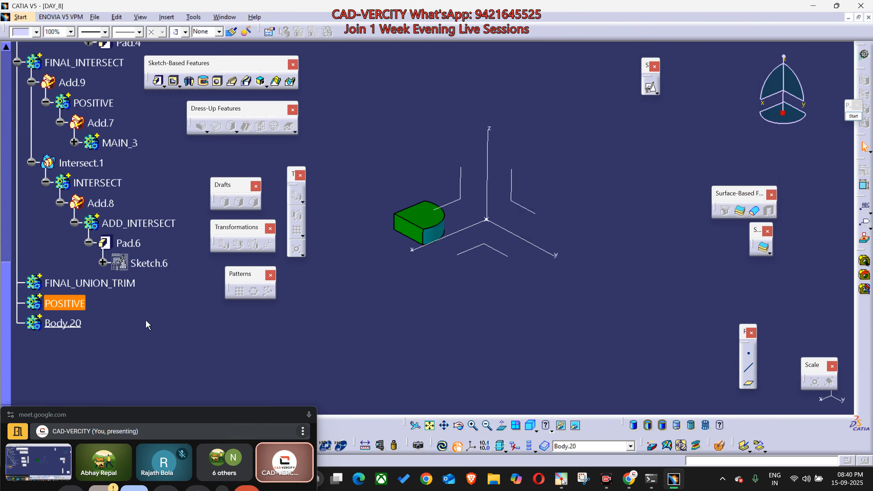
Step: Rename Body.20 as UNION_TRIM
click(62, 323)
right_click(59, 327)
key(alt+Return)
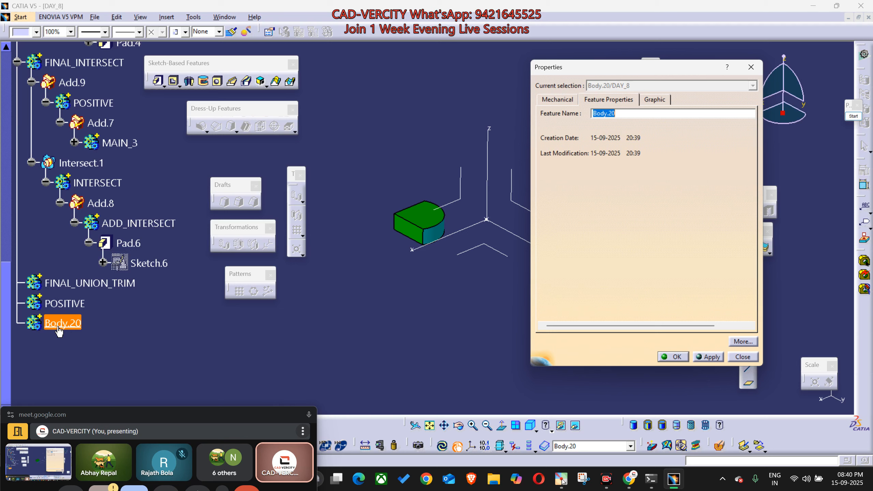
text(UNION_TRIM)
key(Return)
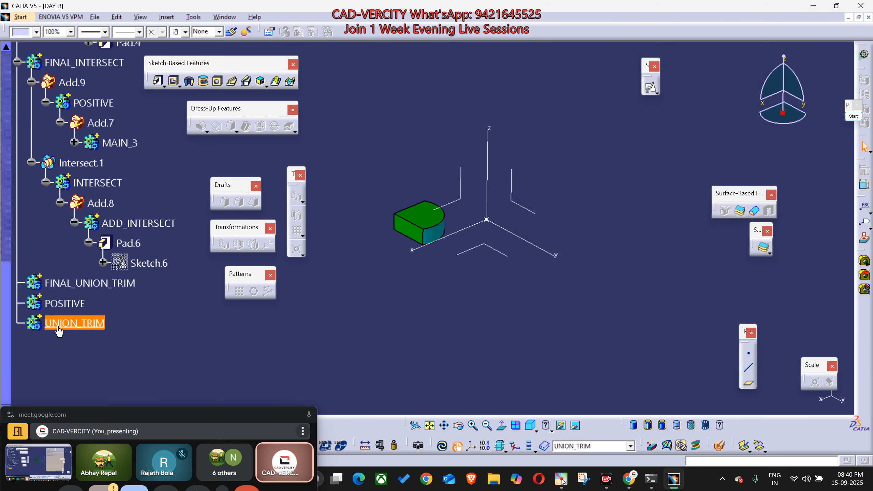
Step: Insert two more empty bodies below UNION_TRIM
key(alt+i)
key(Return)
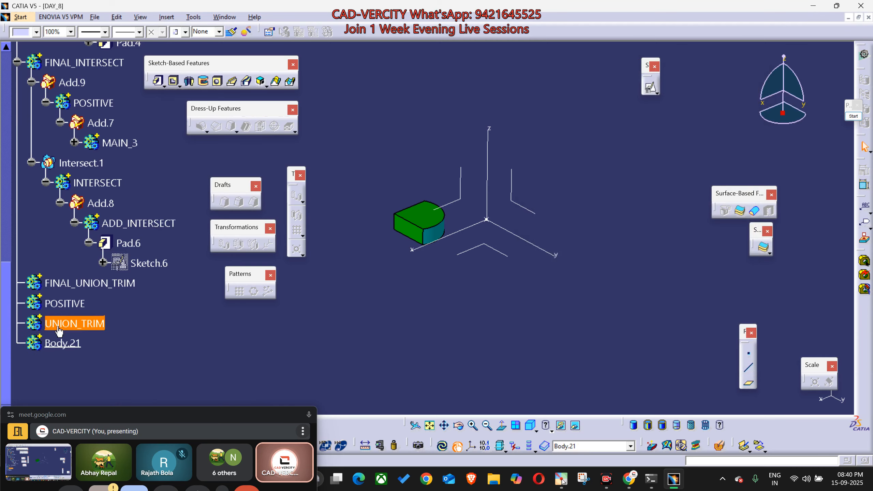
key(alt+i)
key(Return)
Step: Rename Body.21 as MAIN_4 and Body.22 as ADD_UNION_TRIM
right_click(63, 345)
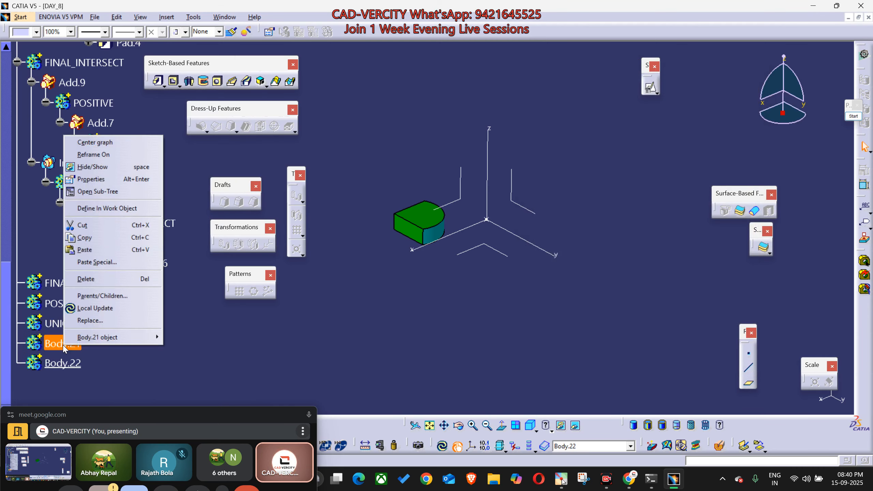
text(rMAIN_4)
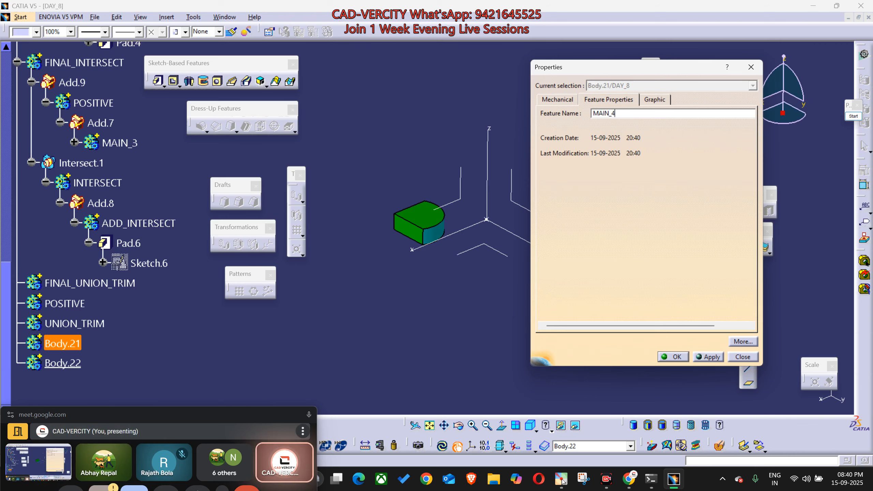
key(Return)
click(62, 364)
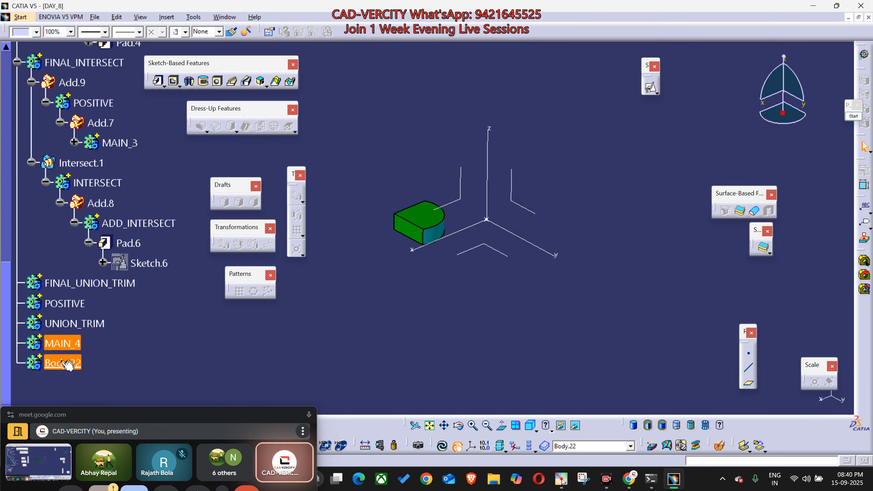
right_click(63, 365)
key(r)
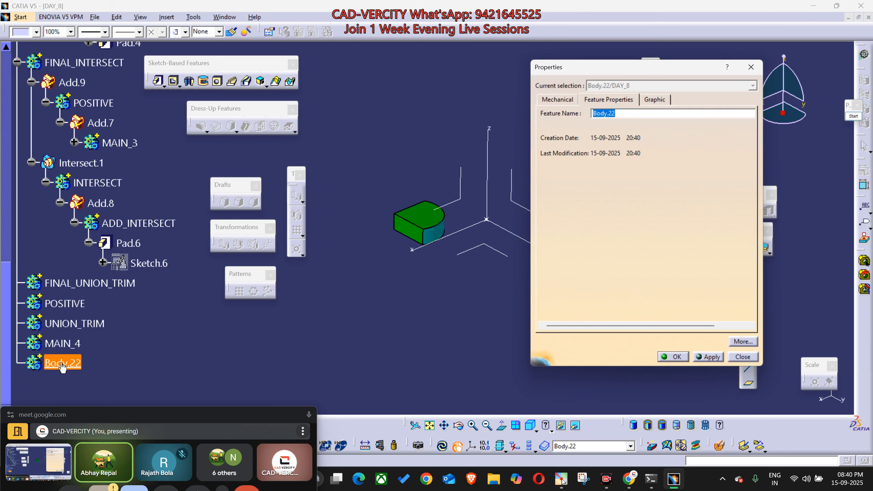
text(ADD_UNION_TRIM)
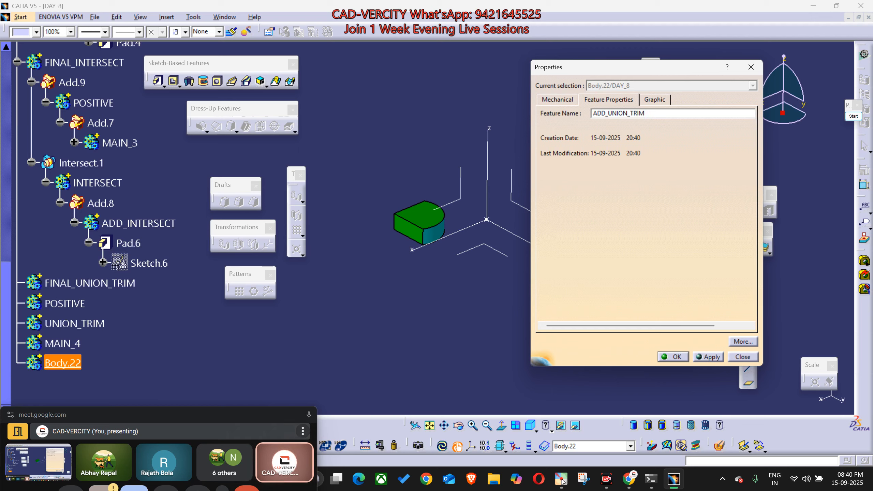
key(Return)
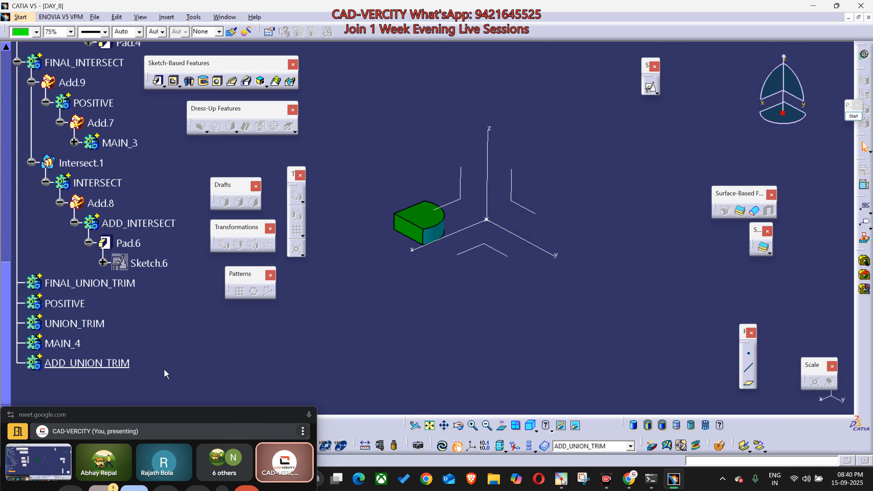
Step: Define MAIN_4 as the in-work object and hide the FINAL_INTERSECT body
right_click(78, 344)
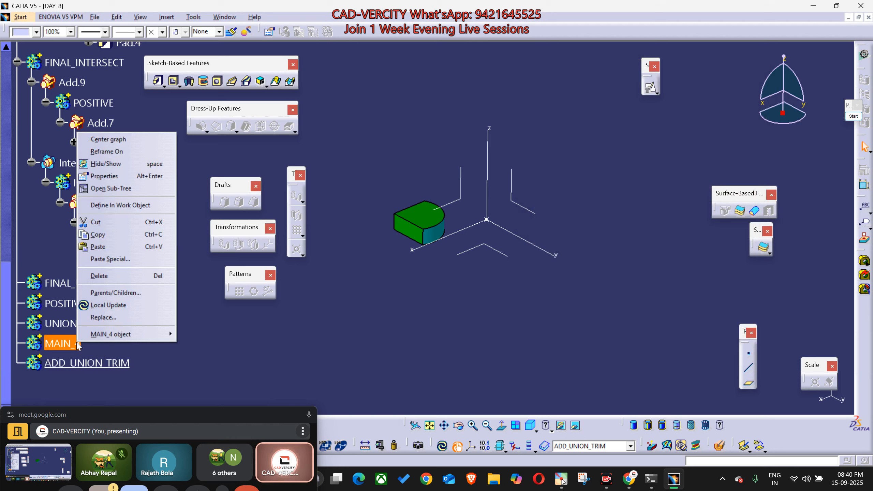
click(121, 205)
click(415, 227)
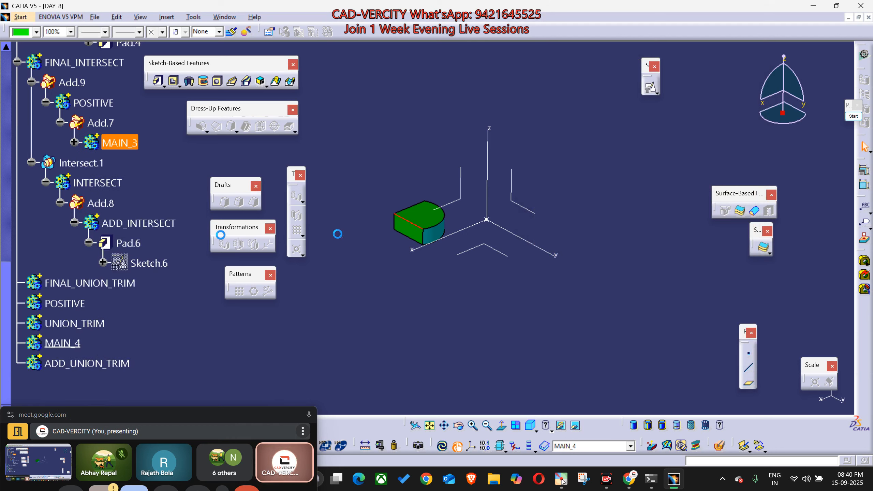
scroll(55, 163, up, 3)
click(68, 176)
key(space)
scroll(103, 206, down, 4)
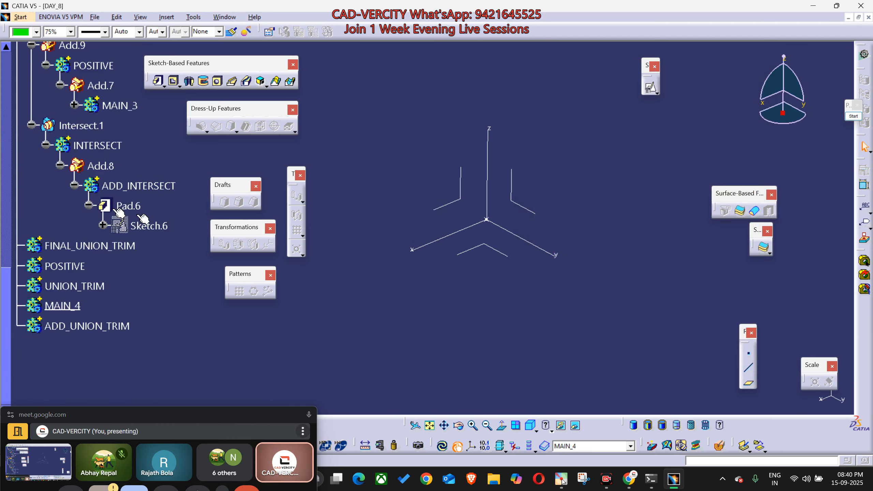
click(651, 88)
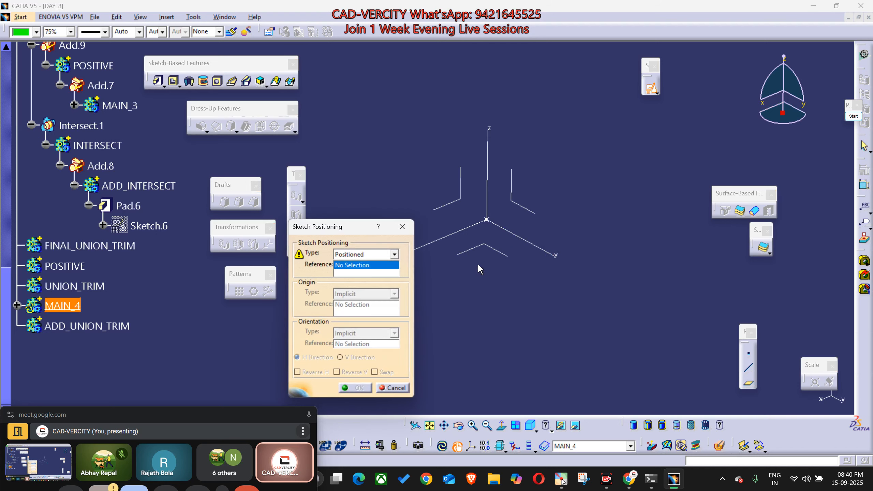
click(459, 207)
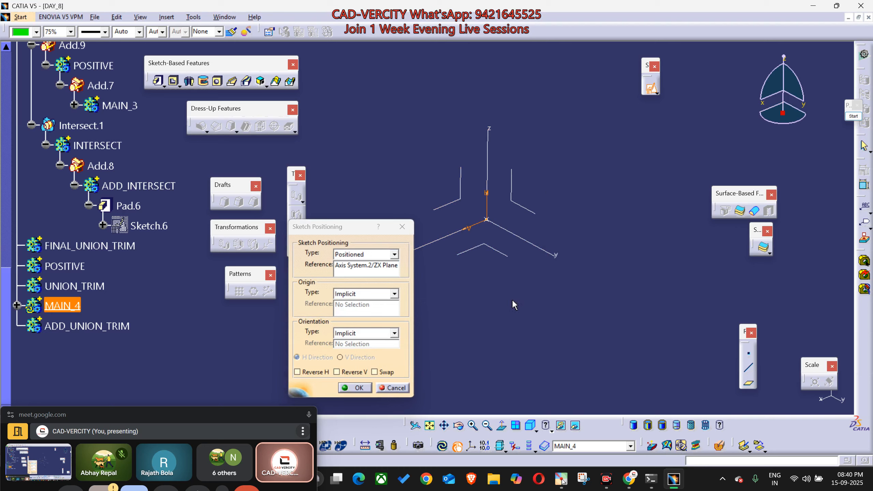
mouse_move(461, 223)
middle_down()
mouse_move(516, 288)
mouse_move(488, 262)
mouse_move(539, 291)
mouse_move(470, 251)
middle_up()
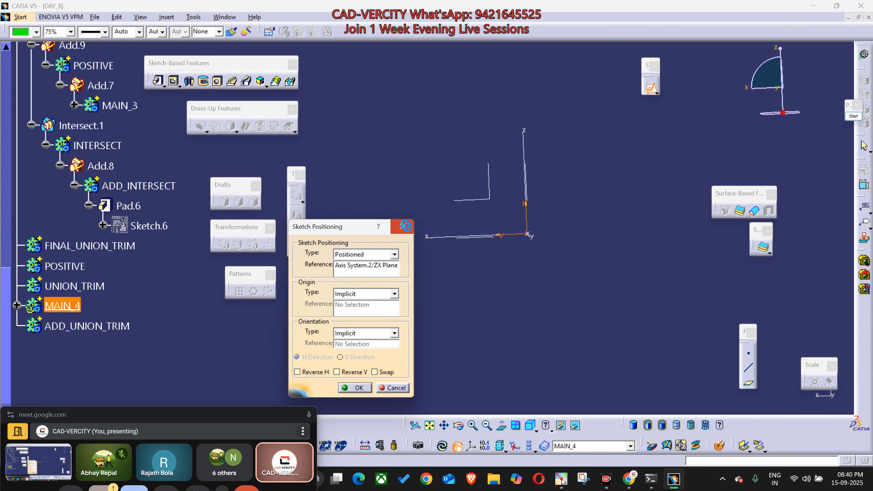
click(402, 227)
Step: Create a positioned sketch on the XY plane in MAIN_4 with both the H and V directions reversed
mouse_move(499, 287)
middle_down()
mouse_move(450, 267)
mouse_move(592, 335)
middle_up()
scroll(592, 336, up, 1)
click(657, 96)
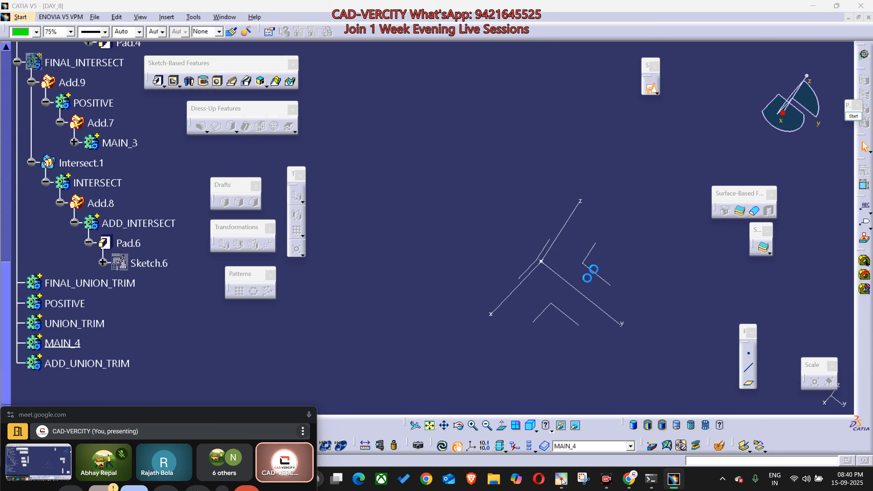
mouse_move(522, 283)
middle_down()
mouse_move(512, 282)
mouse_move(474, 318)
mouse_move(553, 352)
middle_up()
click(526, 282)
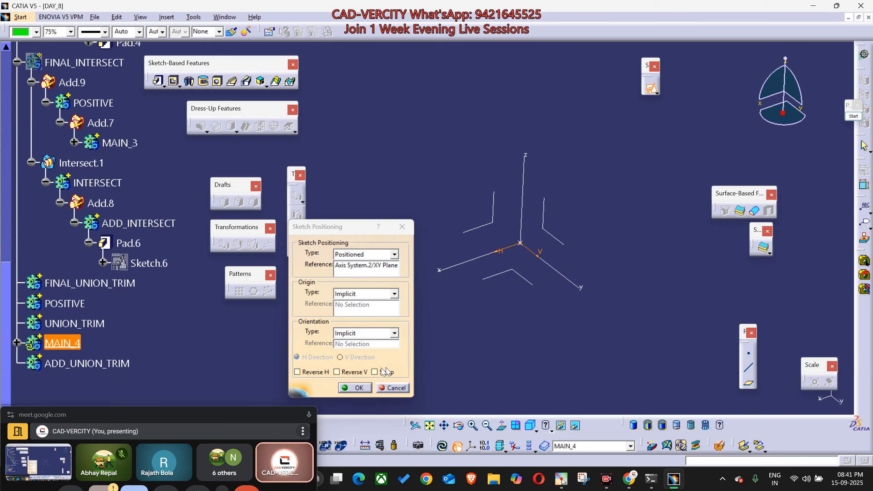
click(336, 371)
click(298, 372)
mouse_move(482, 347)
middle_down()
mouse_move(511, 355)
mouse_move(447, 375)
middle_up()
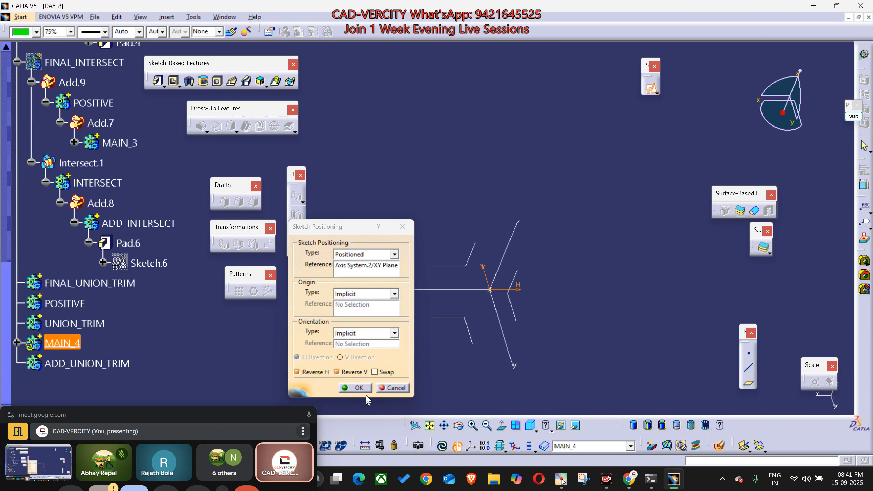
click(357, 387)
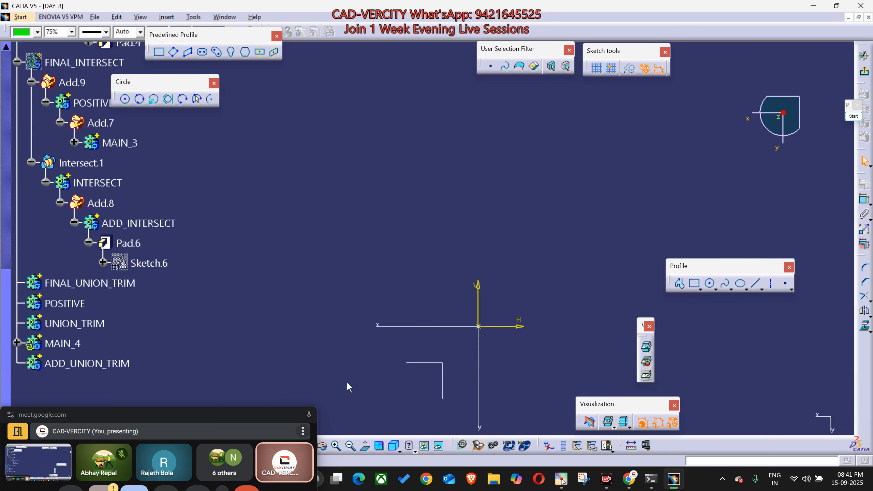
Step: Draw an S-shaped spline through four points near the origin, ending at about H 1015 mm, V -35 mm, and exit the sketch
middle_drag(447, 366, 436, 253)
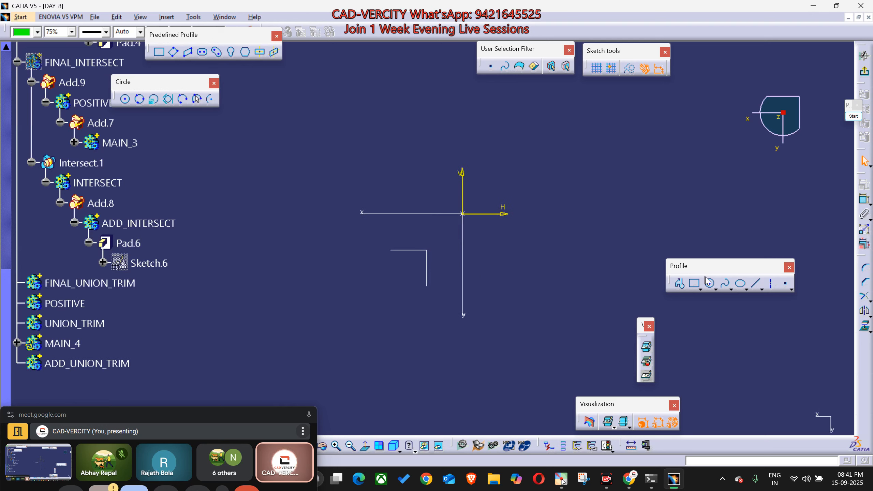
click(726, 283)
click(190, 145)
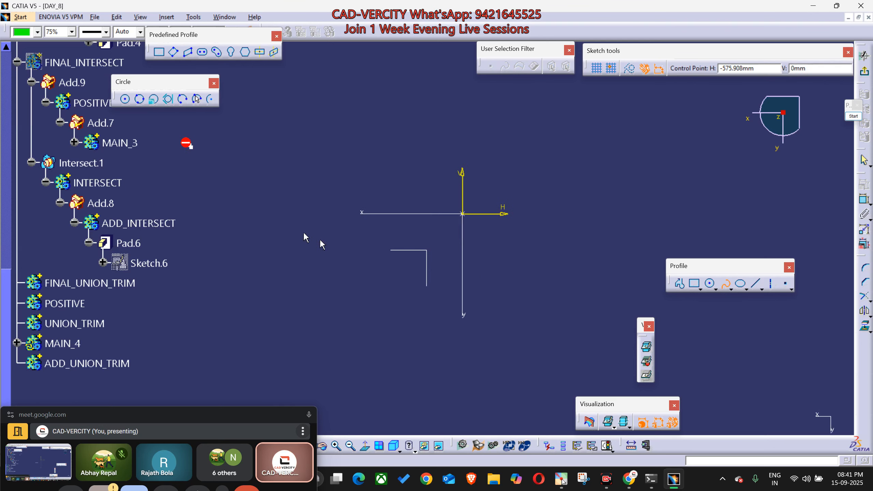
click(359, 251)
click(554, 178)
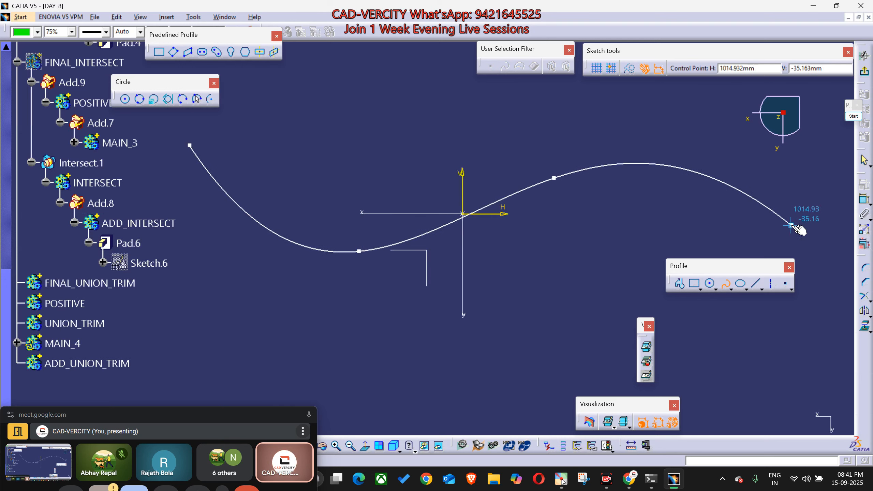
click(791, 224)
click(725, 283)
click(791, 193)
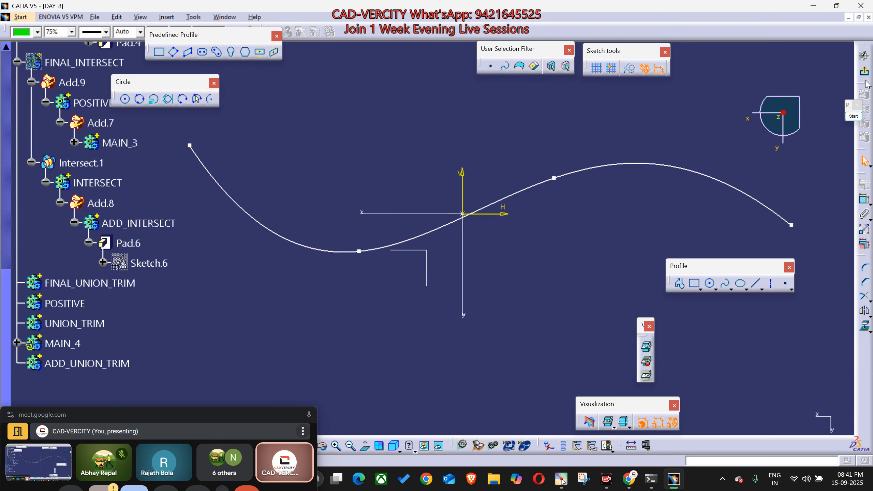
click(865, 72)
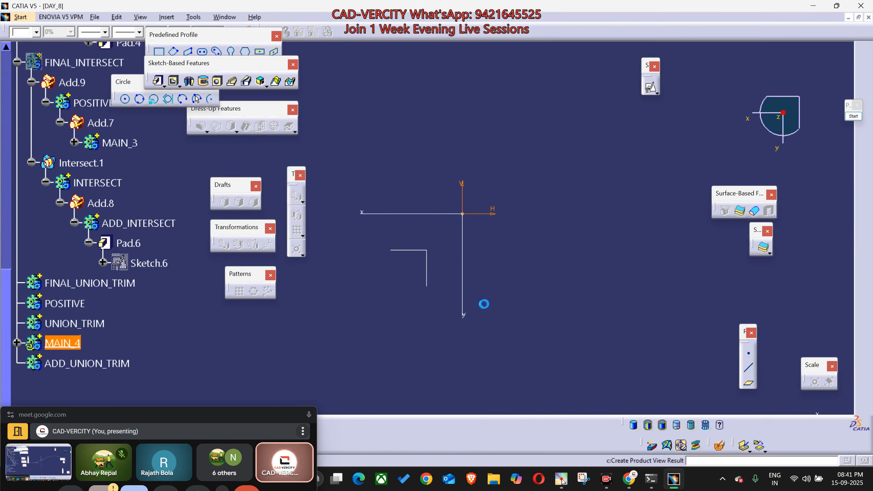
Step: Pad the open spline profile as a thick pad with Thickness1 set to 30 mm and preview it
middle_drag(473, 311, 547, 308)
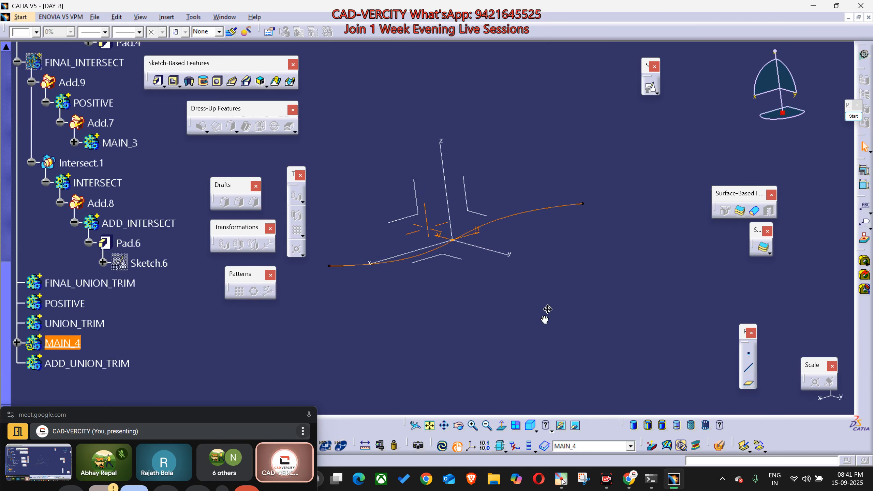
click(160, 80)
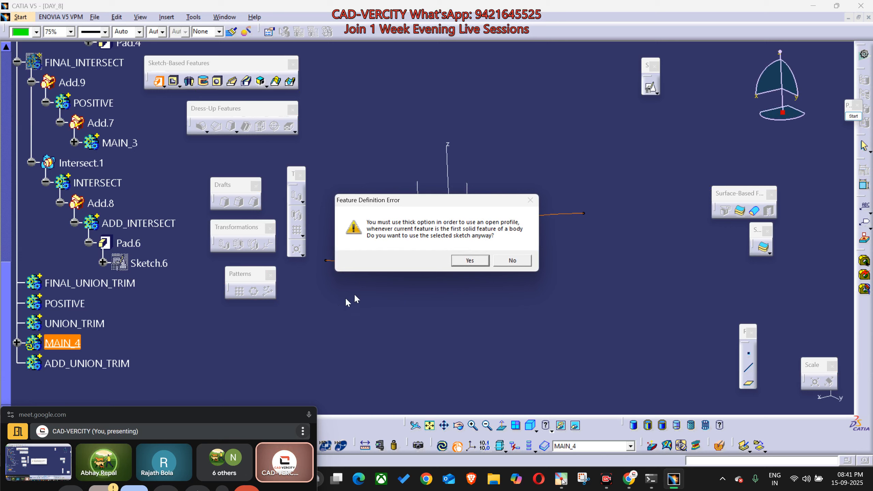
click(470, 260)
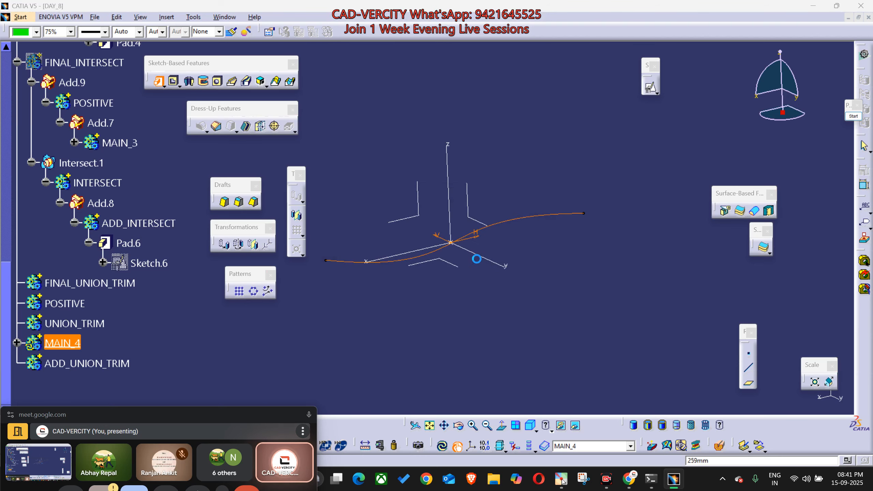
click(570, 316)
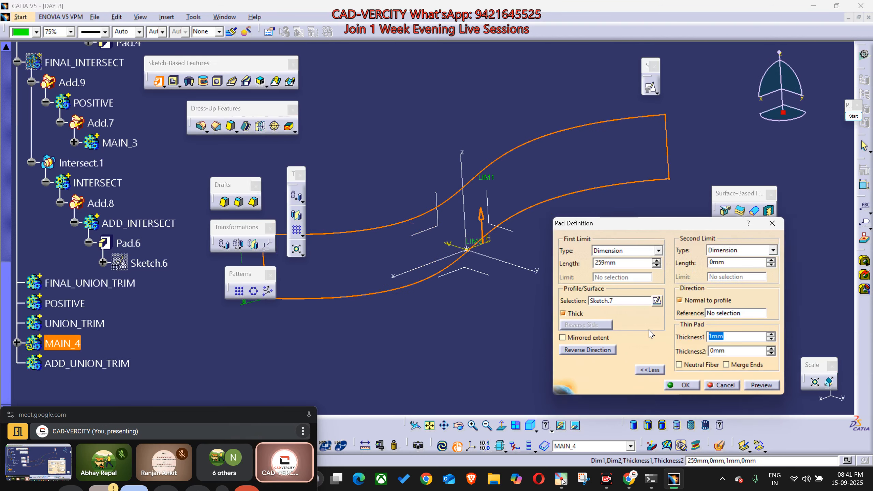
click(761, 385)
middle_drag(495, 223, 487, 211)
Step: Set the pad's first limit to 600 mm and its second limit to about 400 mm, and create the pad
drag(462, 171, 459, 162)
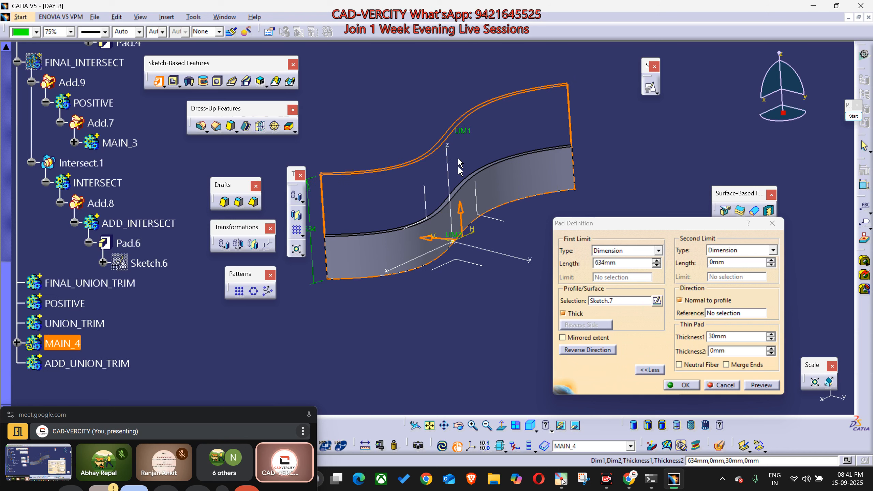
drag(451, 238, 490, 305)
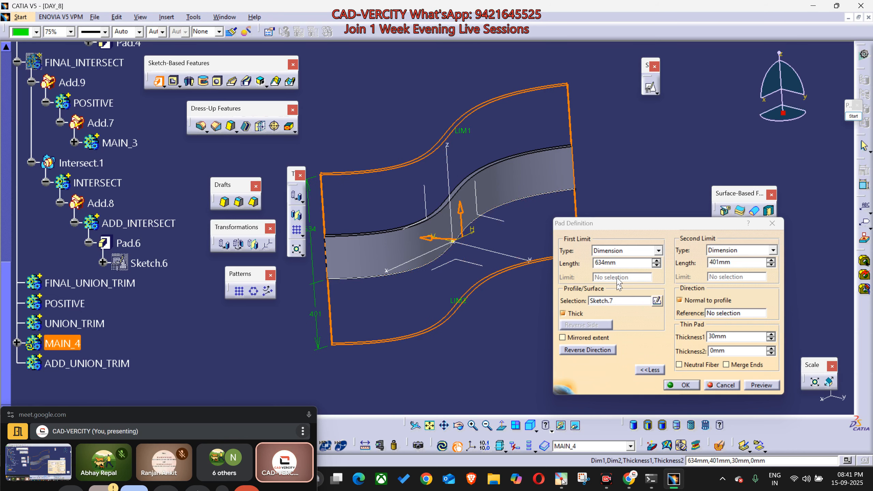
click(557, 267)
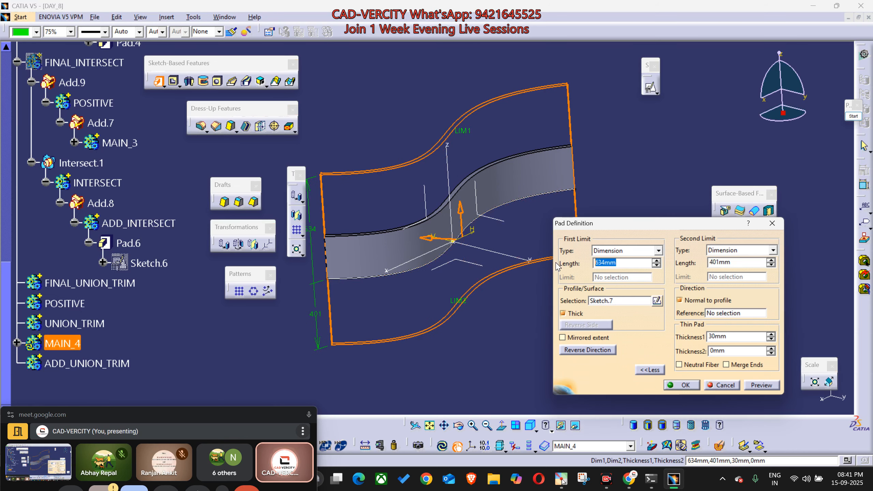
text(600)
drag(733, 262, 675, 264)
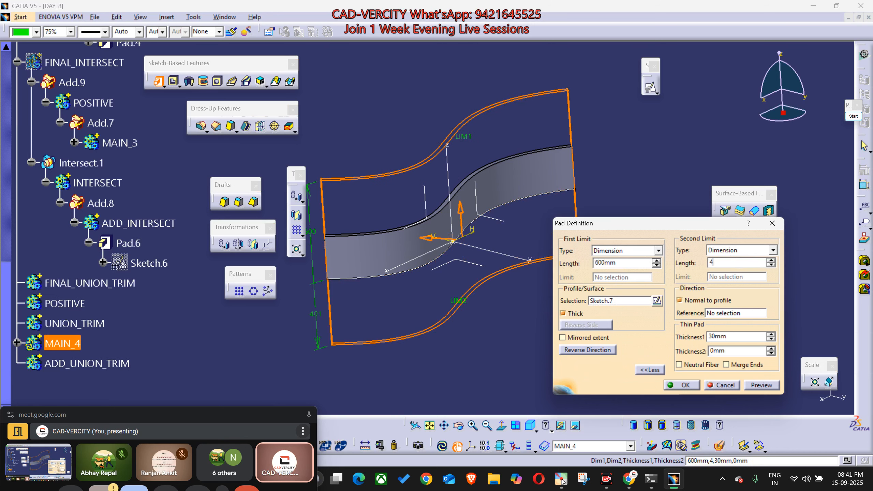
key(Return)
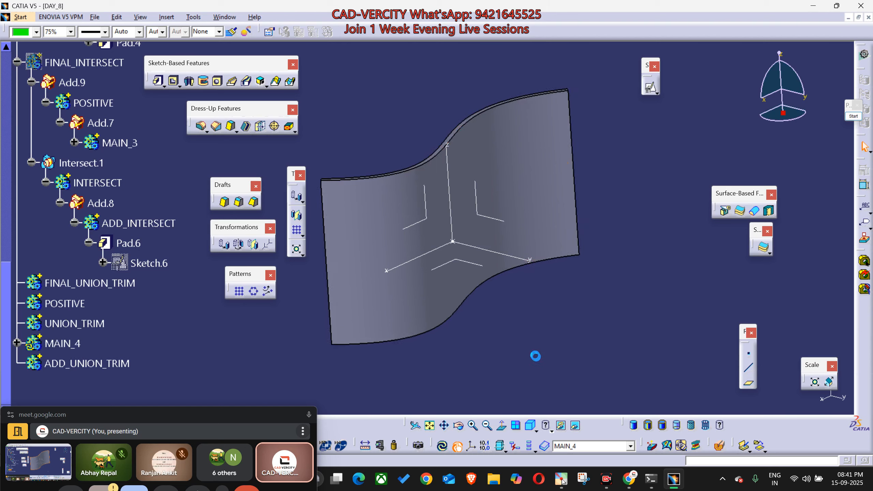
Step: Color the MAIN_4 body green
middle_drag(527, 357, 526, 368)
click(71, 340)
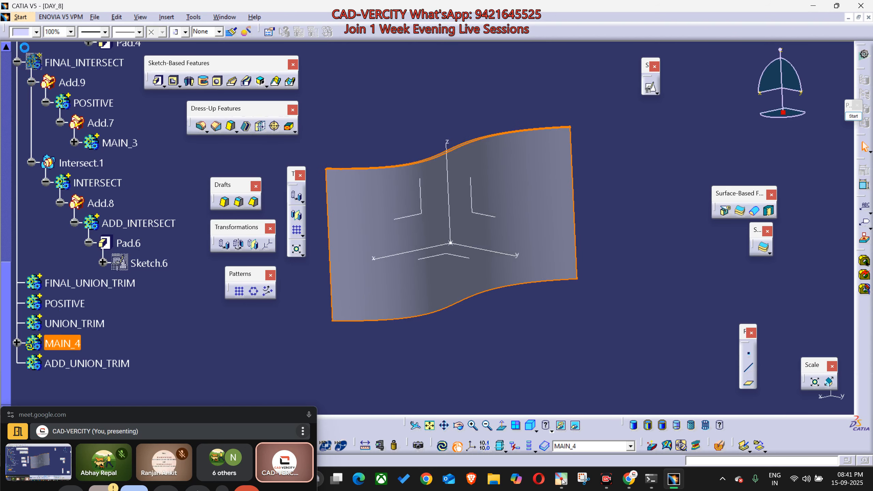
click(36, 32)
click(21, 161)
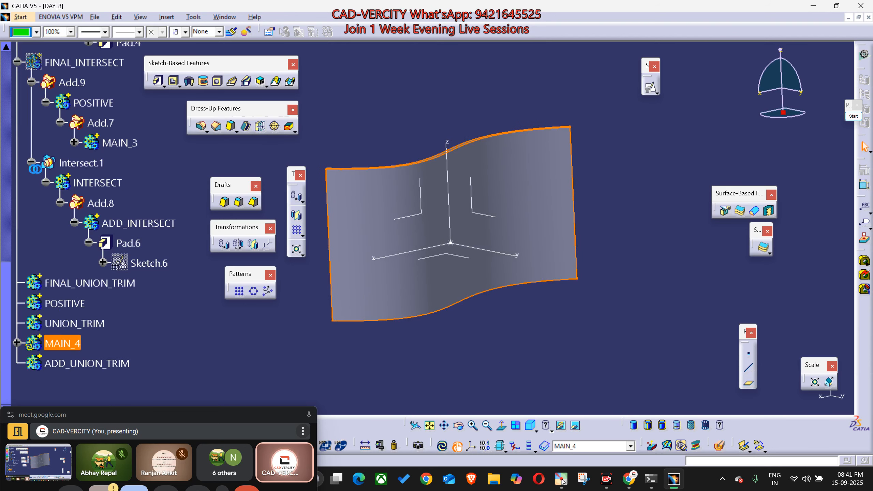
mouse_move(485, 322)
middle_down()
mouse_move(486, 312)
mouse_move(491, 331)
middle_up()
Step: Define ADD_UNION_TRIM as the in-work object
scroll(195, 297, down, 5)
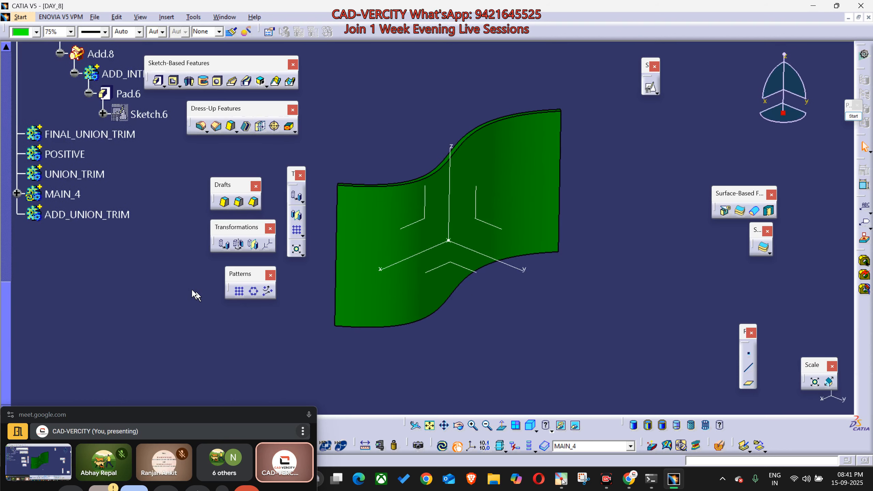
click(108, 223)
right_click(96, 219)
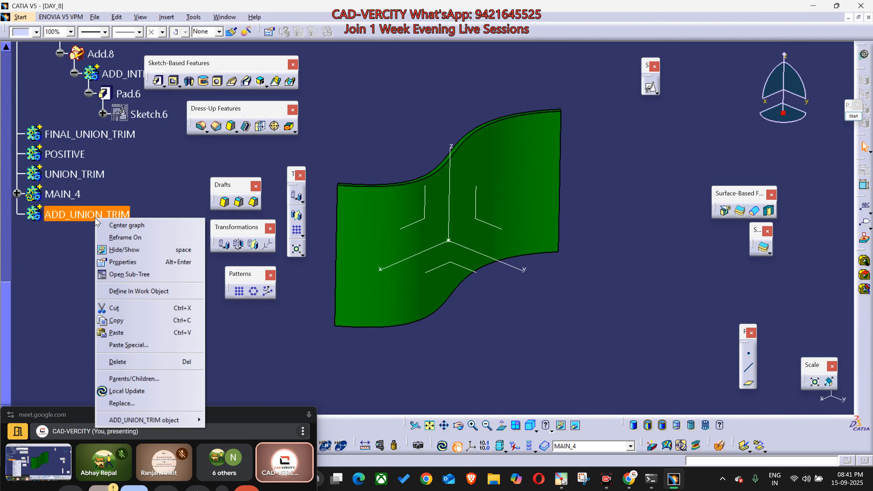
click(139, 291)
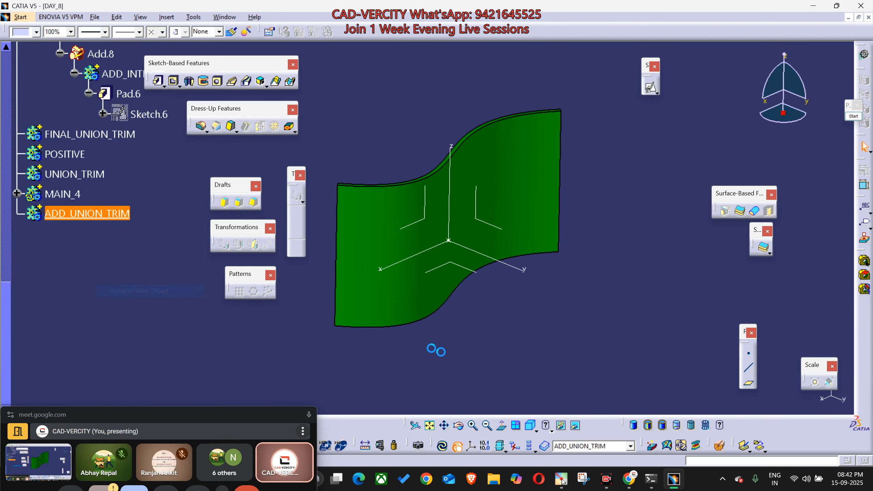
click(523, 256)
Step: Create a positioned sketch on the XY plane in ADD_UNION_TRIM, reversing both the H and V directions
middle_drag(522, 255, 397, 325)
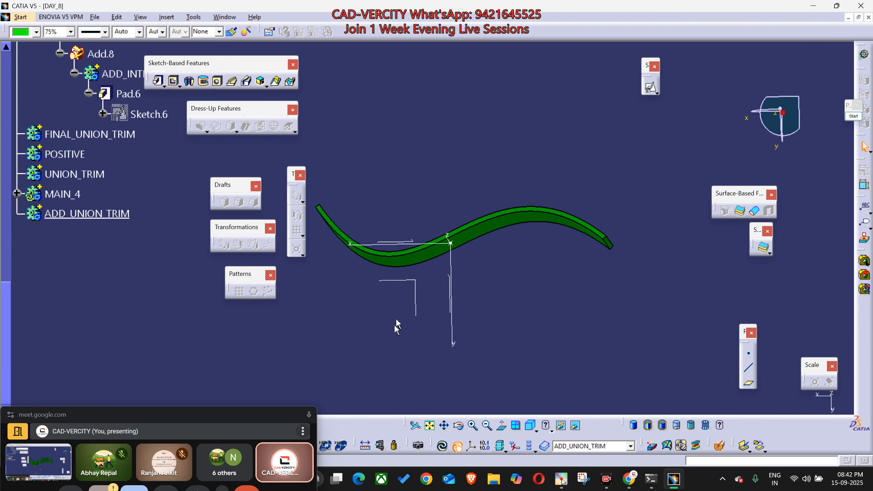
click(405, 280)
click(649, 90)
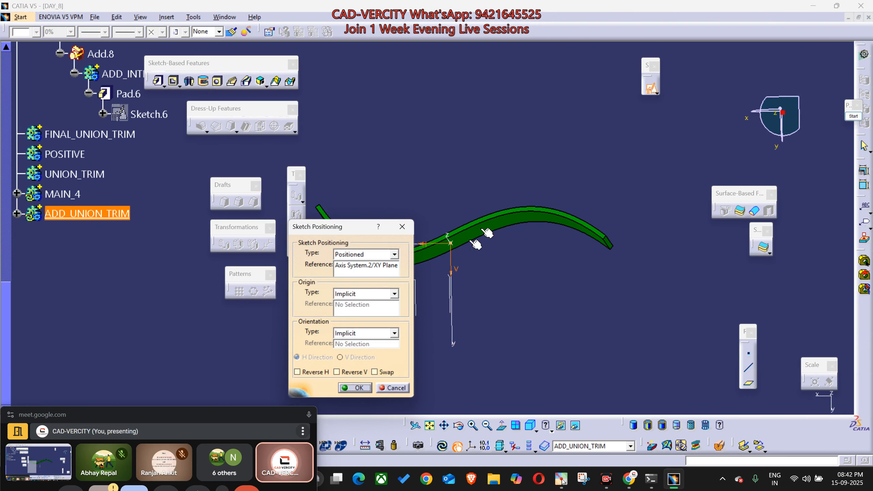
middle_drag(453, 290, 462, 312)
drag(343, 226, 208, 218)
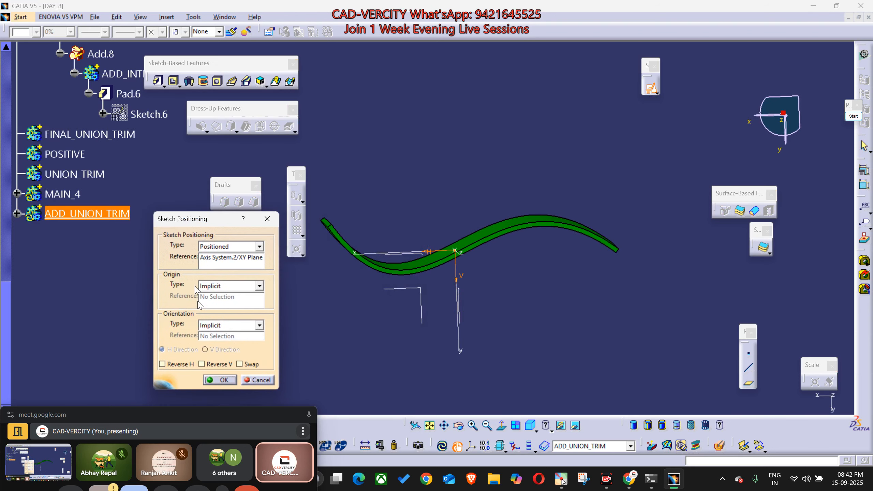
click(211, 366)
click(179, 362)
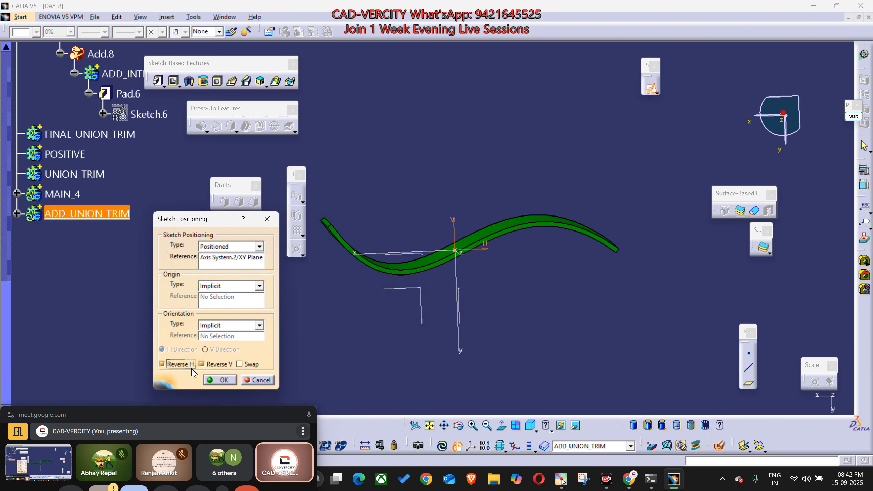
click(220, 379)
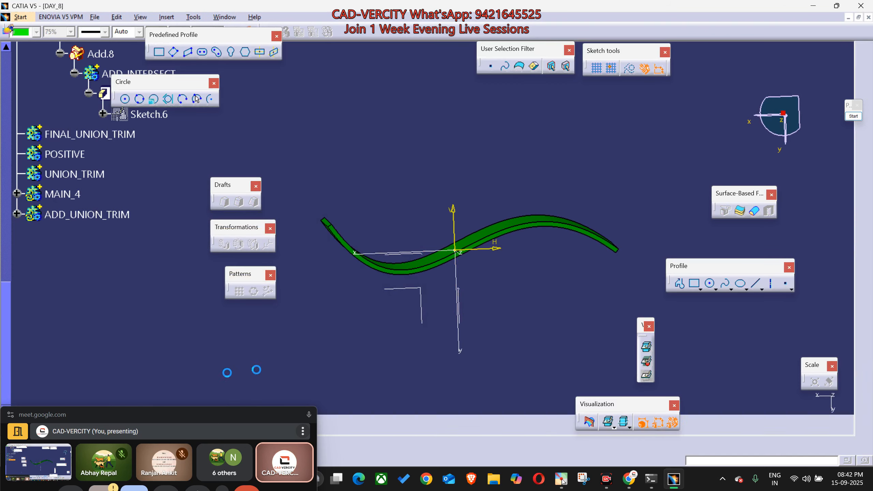
Step: Sketch an open S-shaped spline through four points that crosses the green MAIN_4 profile near the origin, and exit the sketch
click(725, 284)
click(436, 98)
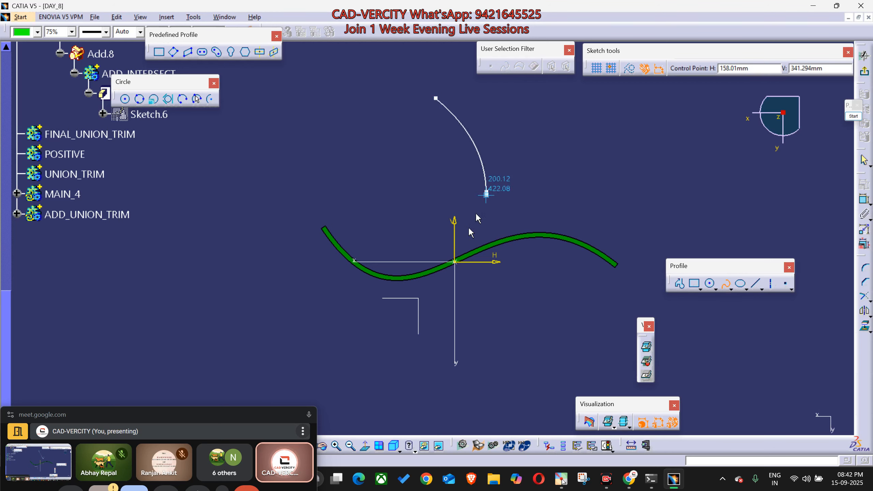
click(487, 192)
click(416, 343)
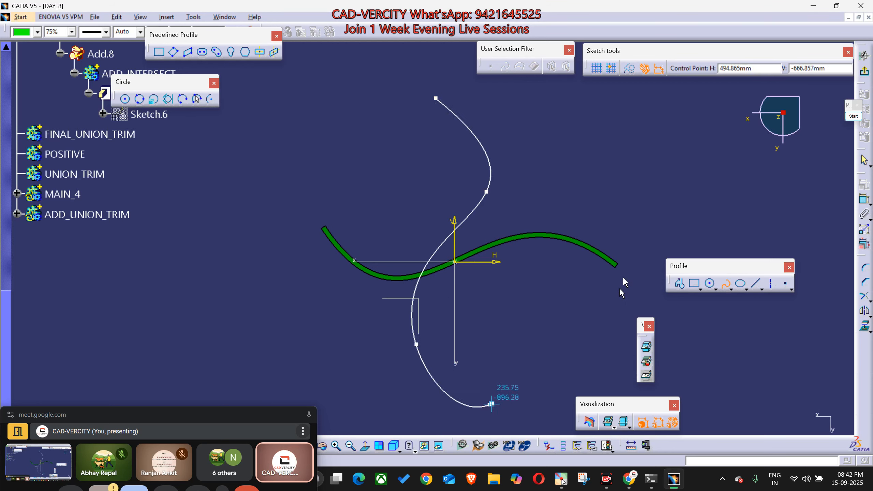
click(492, 404)
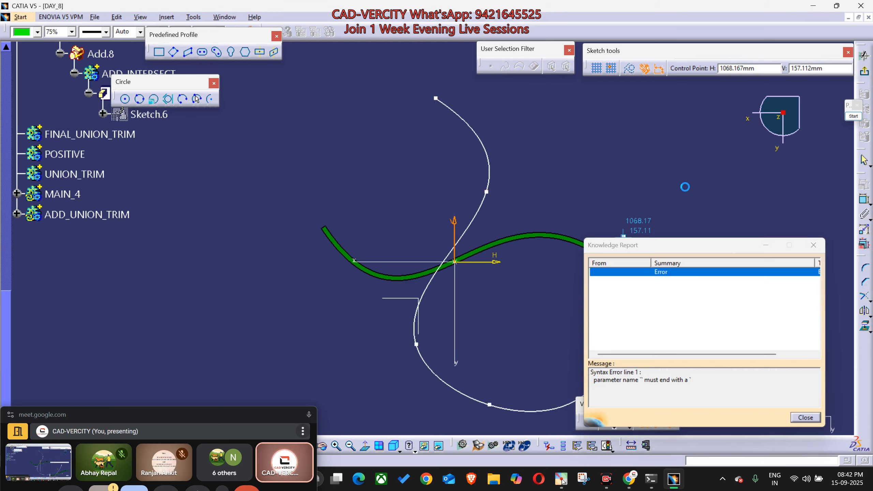
click(814, 245)
click(623, 195)
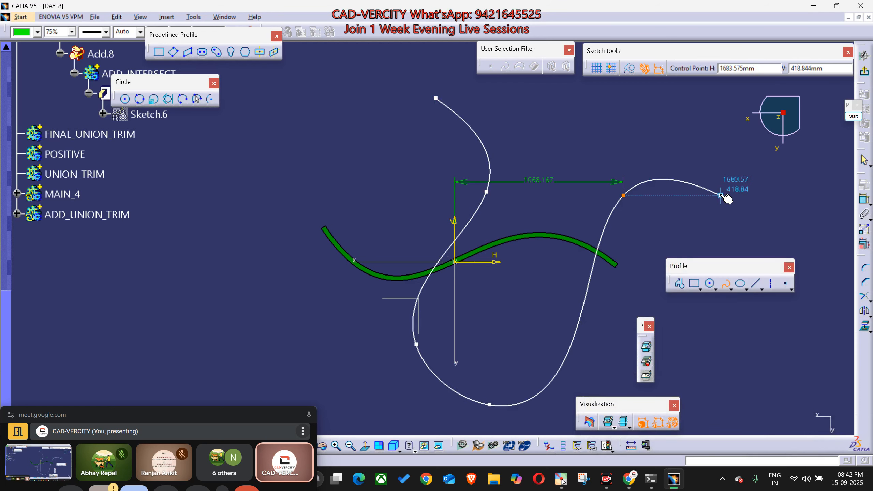
key(ctrl+z)
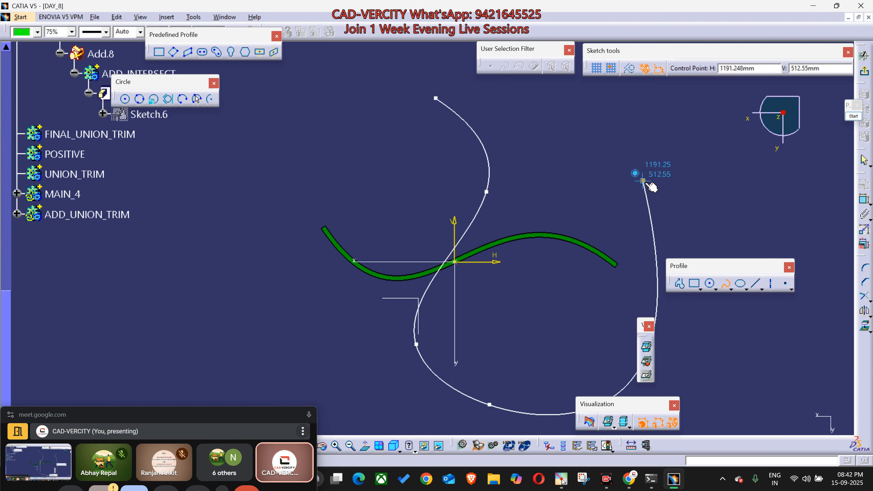
click(646, 181)
key(Escape)
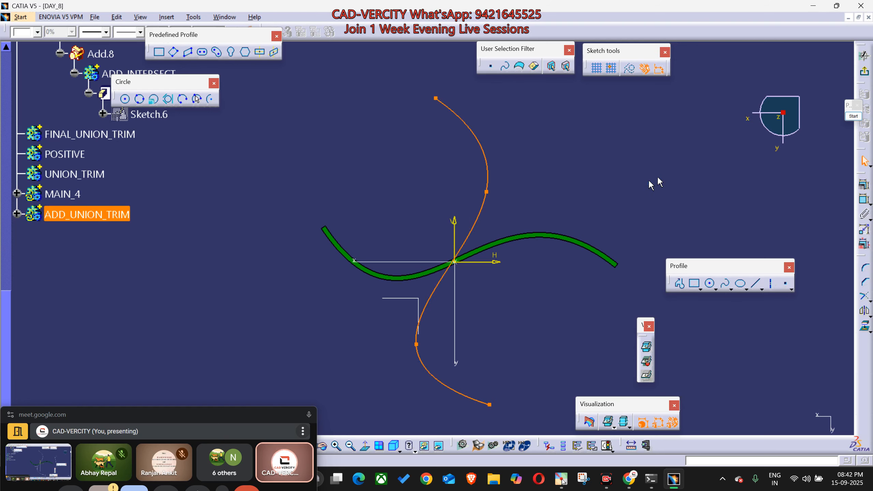
click(865, 73)
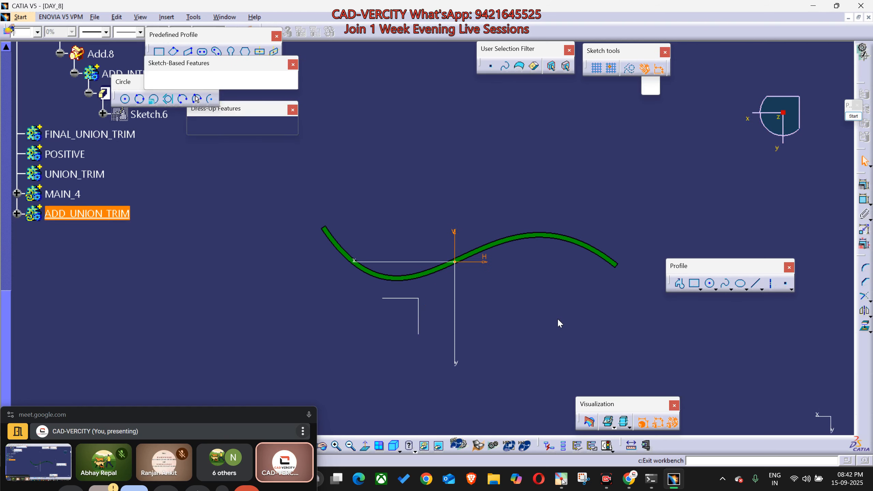
Step: Pad the open spline as a thick profile with a 600 mm first limit, 400 mm second limit and 30 mm first thickness
mouse_move(393, 339)
middle_down()
mouse_move(442, 345)
mouse_move(497, 168)
mouse_move(225, 152)
middle_up()
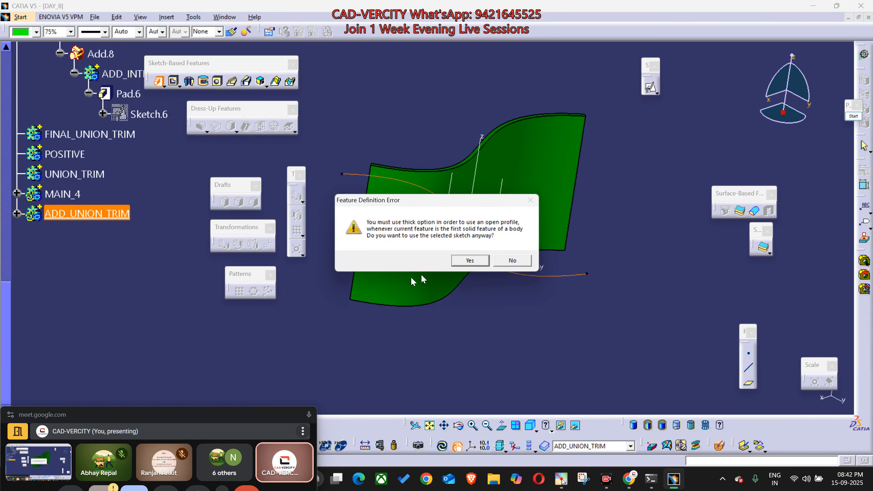
click(469, 259)
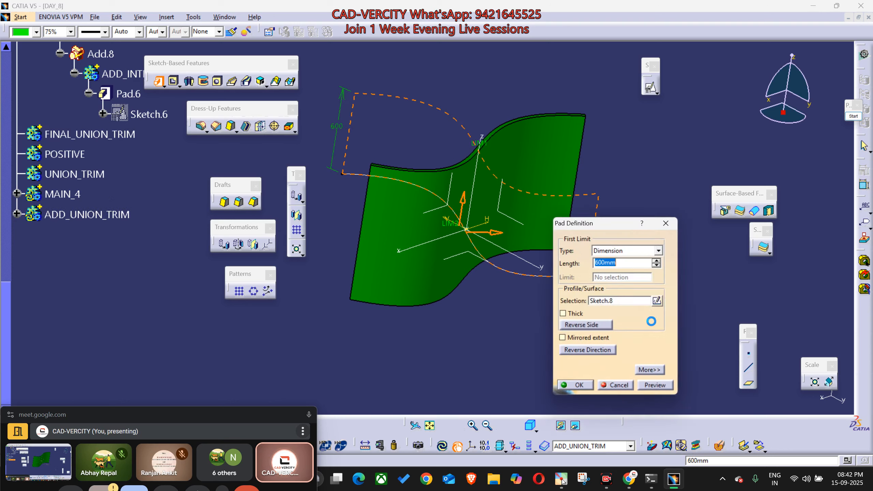
click(573, 315)
mouse_move(492, 332)
middle_down()
mouse_move(495, 379)
mouse_move(494, 332)
mouse_move(429, 323)
mouse_move(454, 294)
mouse_move(490, 339)
middle_up()
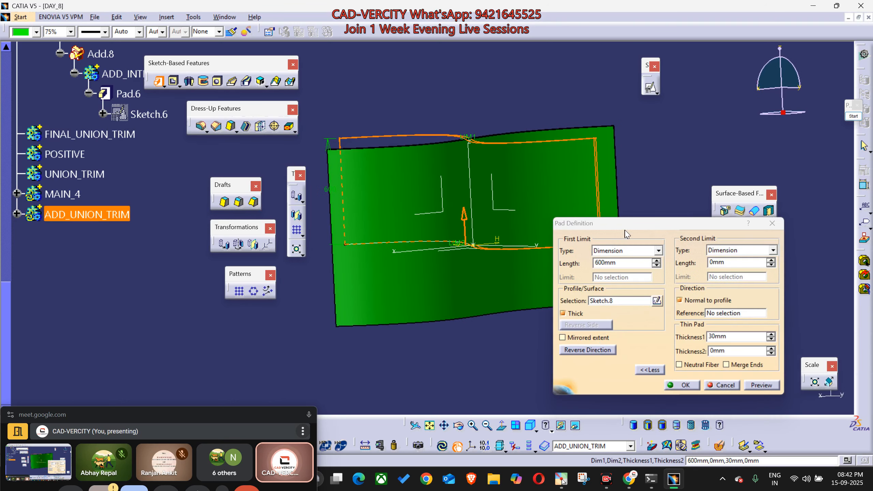
drag(625, 227, 684, 211)
drag(686, 247, 584, 237)
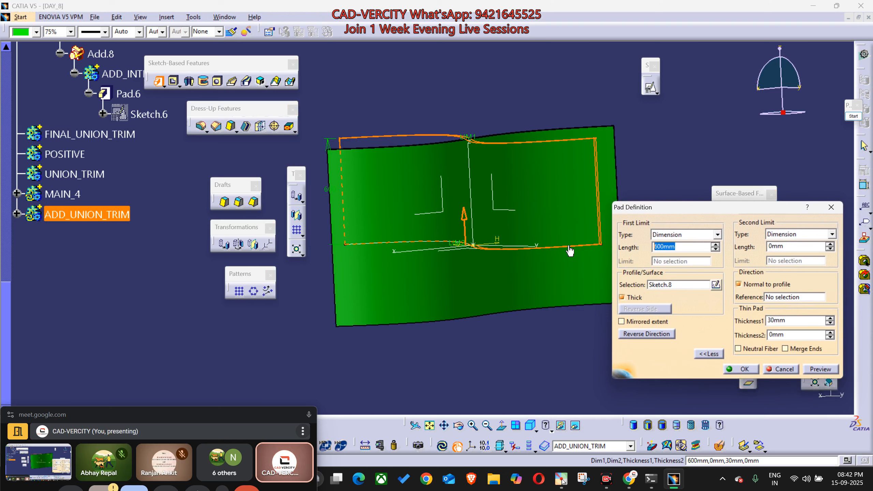
drag(781, 245, 722, 245)
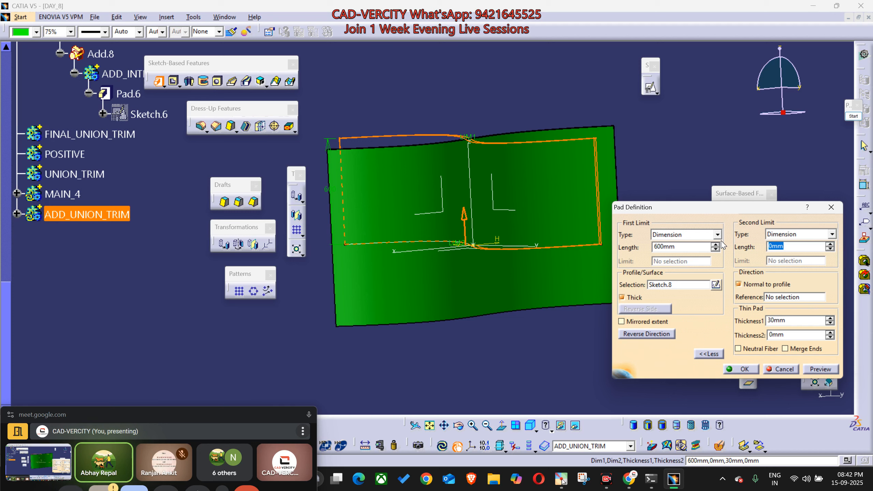
text(400)
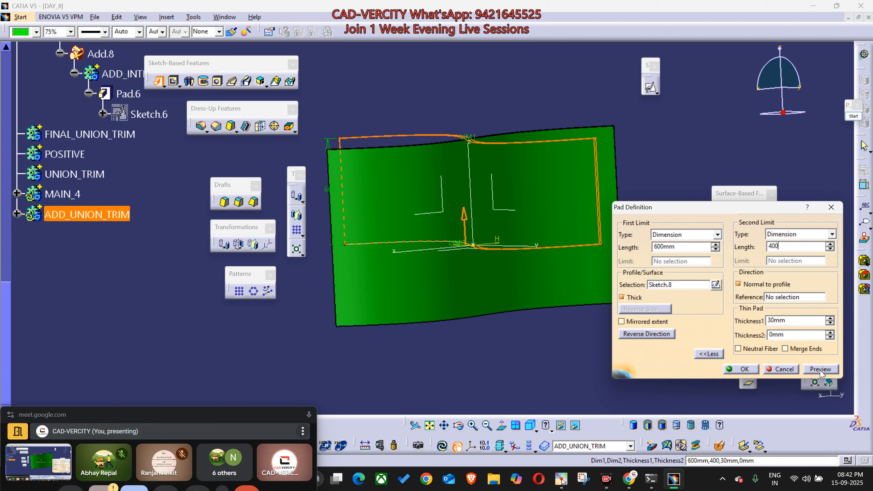
click(821, 370)
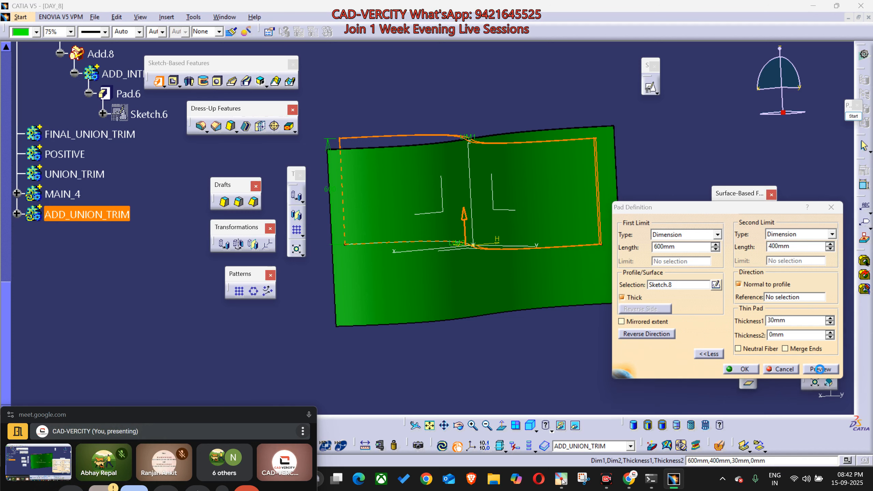
click(741, 370)
Step: Color the ADD_UNION_TRIM body cyan
click(75, 197)
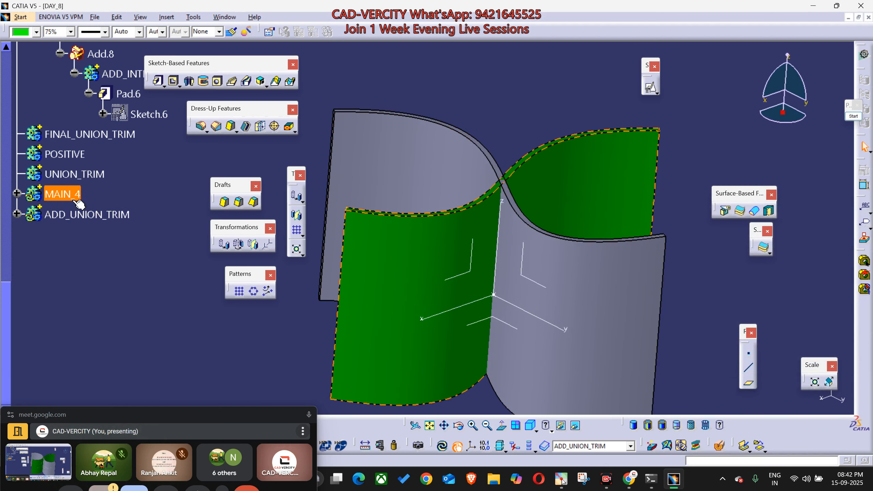
click(73, 214)
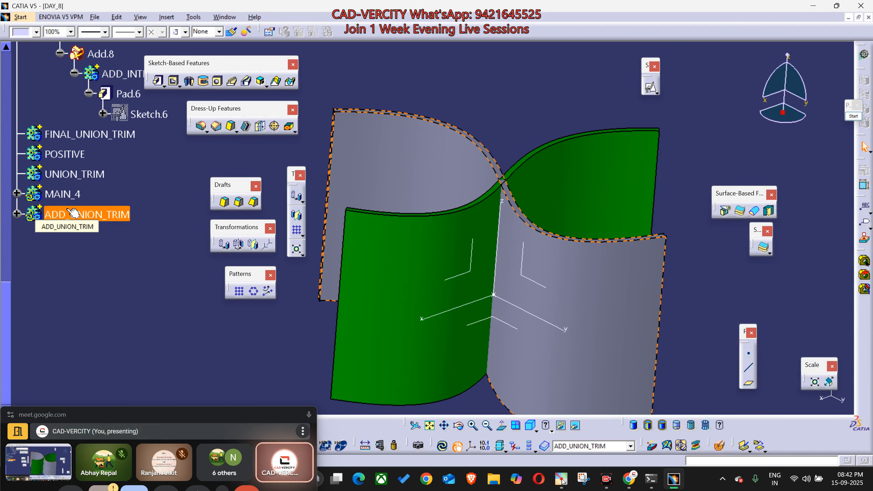
click(36, 31)
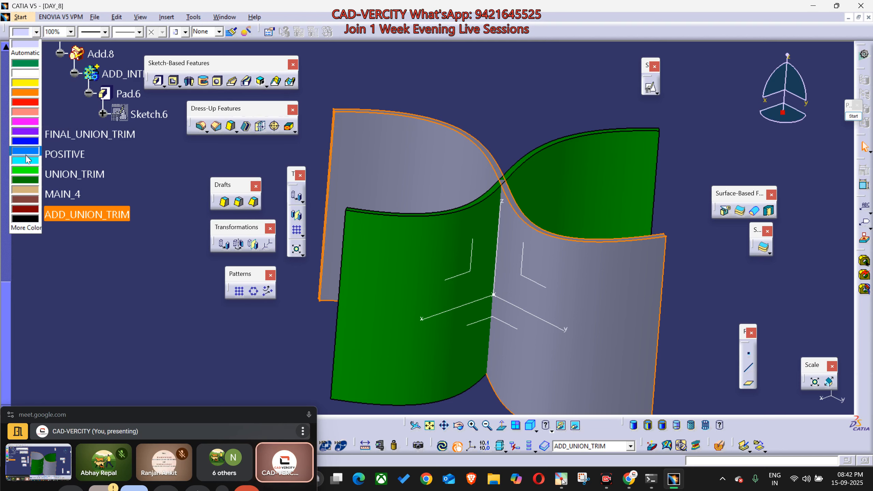
click(27, 159)
Step: Examine the intersection of the green MAIN_4 and cyan ADD_UNION_TRIM bodies up close from several sides
middle_drag(386, 279, 443, 238)
click(455, 272)
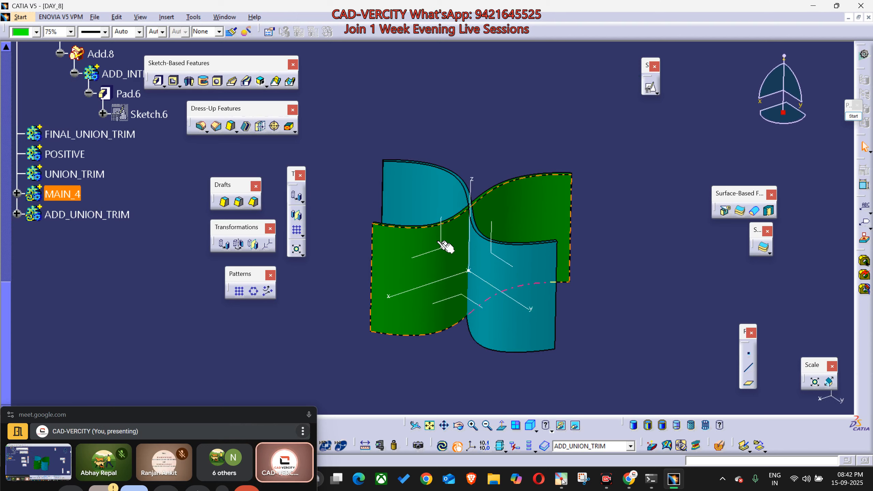
click(480, 258)
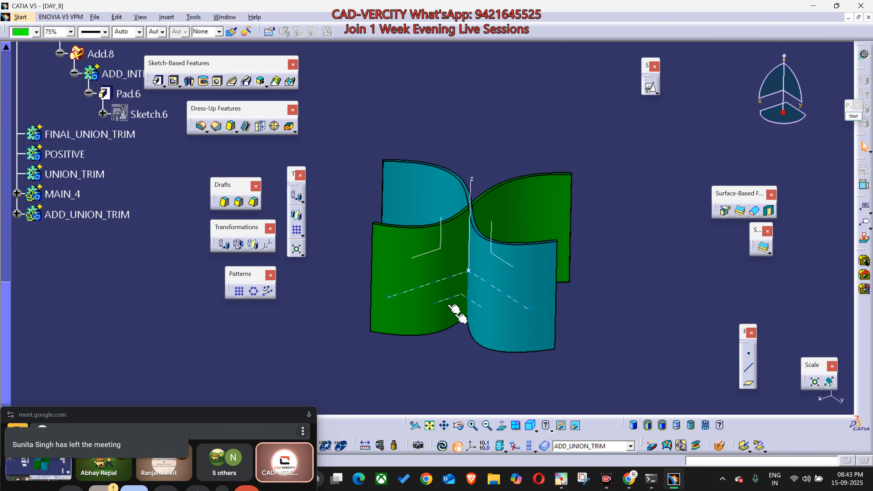
click(482, 346)
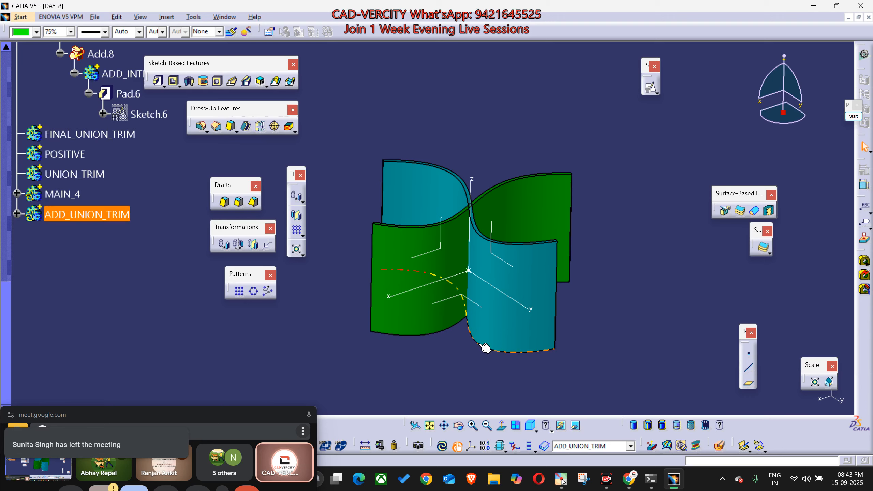
ctrl+middle_drag(489, 321, 540, 167)
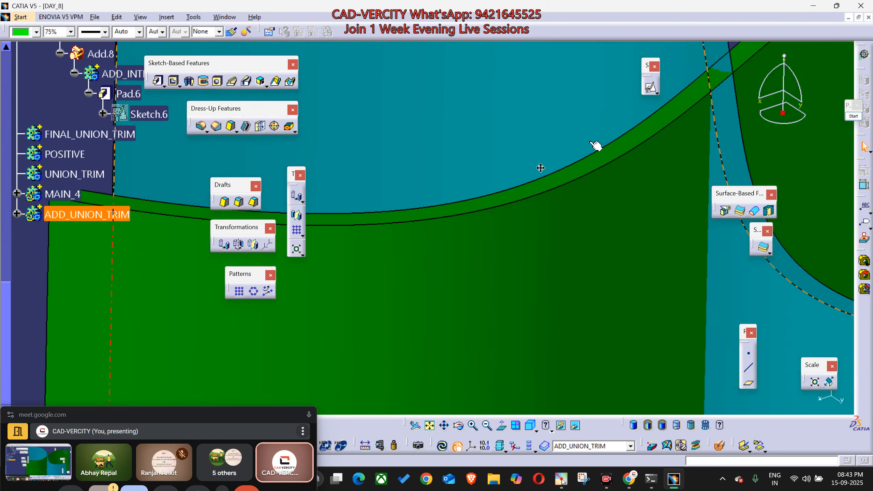
scroll(596, 146, down, 1)
middle_drag(703, 119, 495, 222)
middle_click(529, 215)
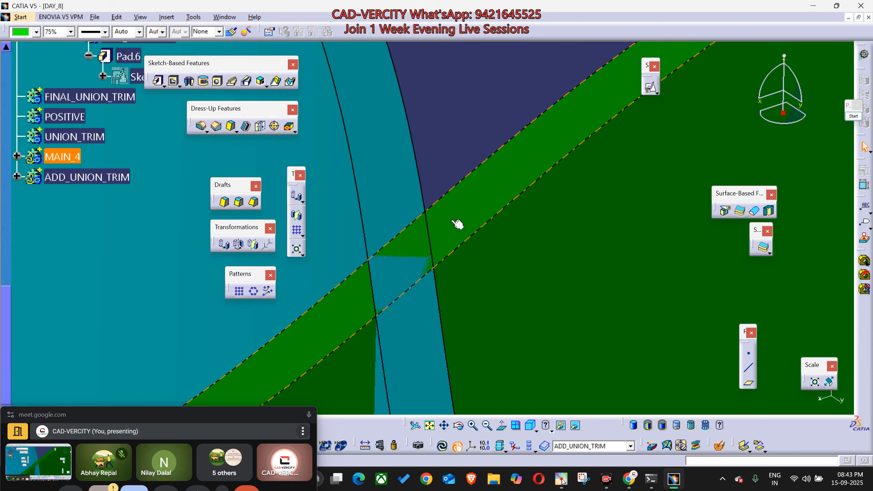
ctrl+click(406, 200)
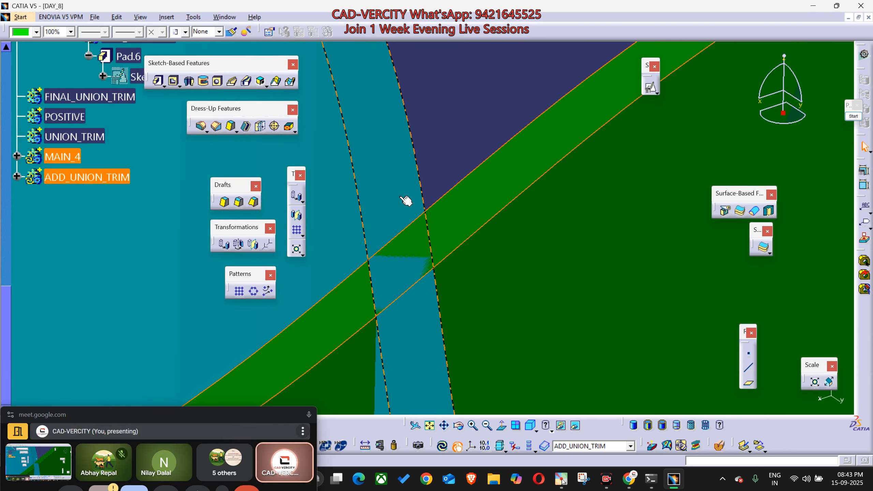
click(406, 201)
ctrl+middle_drag(405, 201, 387, 46)
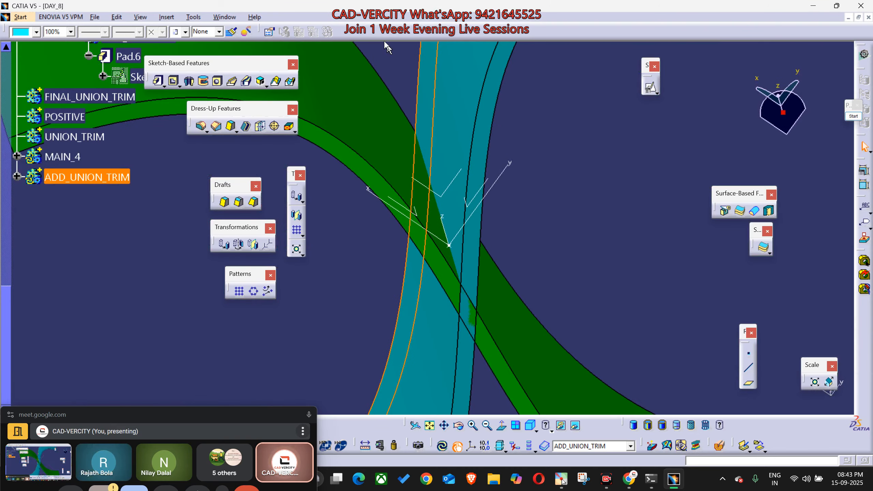
middle_drag(486, 320, 523, 298)
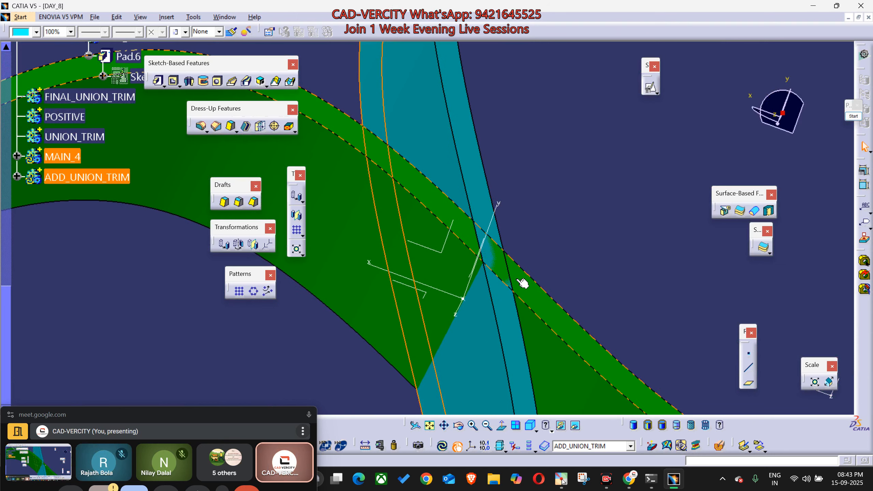
click(517, 280)
click(483, 194)
Step: Mark the four wings of the crossing bodies with green check marks using the screen annotation tool, and clear the marks
middle_drag(531, 194, 426, 365)
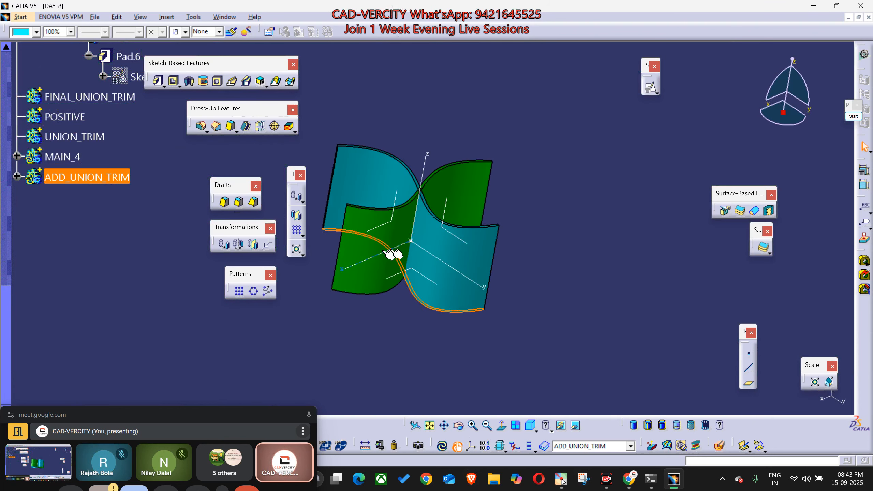
middle_drag(392, 254, 466, 247)
middle_drag(506, 306, 507, 316)
middle_drag(483, 255, 459, 241)
middle_drag(459, 241, 524, 212)
middle_drag(489, 237, 467, 172)
middle_drag(467, 172, 495, 255)
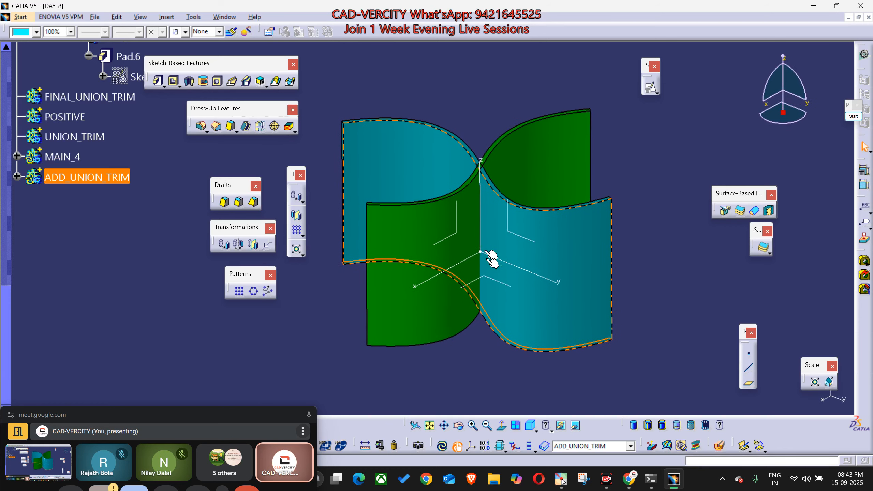
click(854, 116)
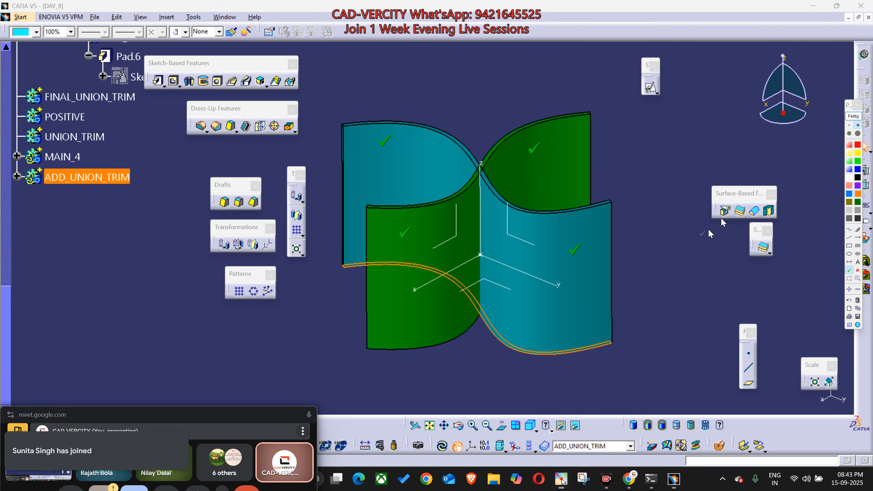
click(850, 118)
Step: Outline one cyan wing of the crossing bodies in yellow with the screen annotation tool and cross out the other three wings
middle_drag(551, 246, 447, 354)
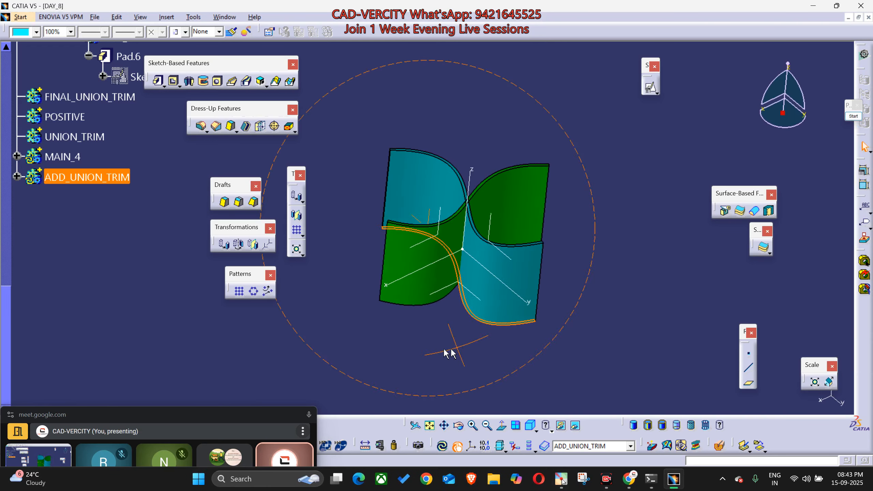
middle_drag(433, 312, 513, 330)
click(418, 316)
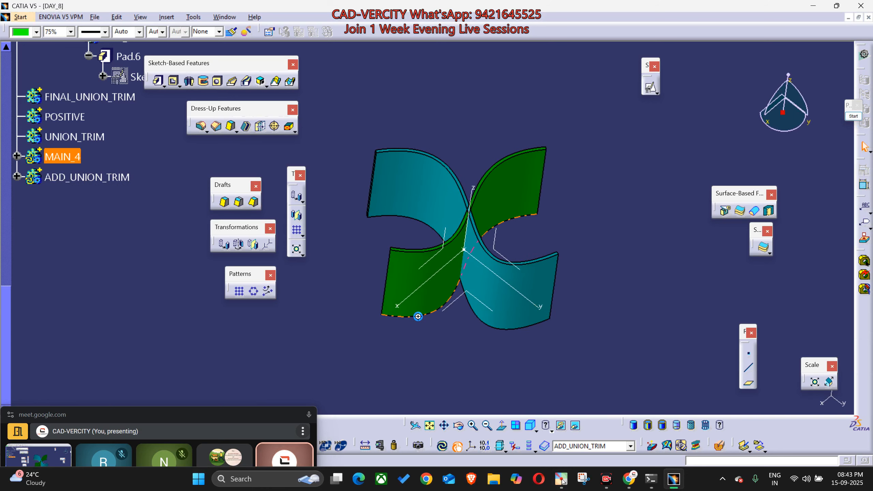
middle_drag(418, 316, 427, 366)
middle_drag(498, 264, 490, 210)
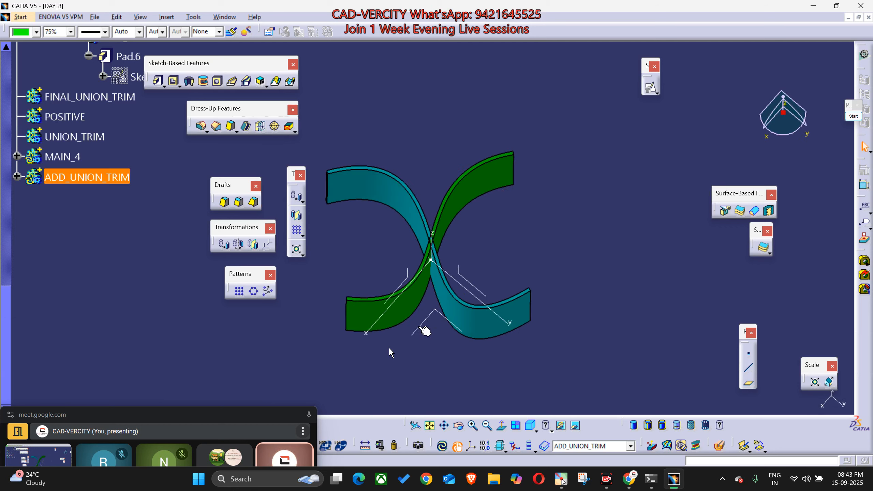
middle_drag(389, 348, 393, 323)
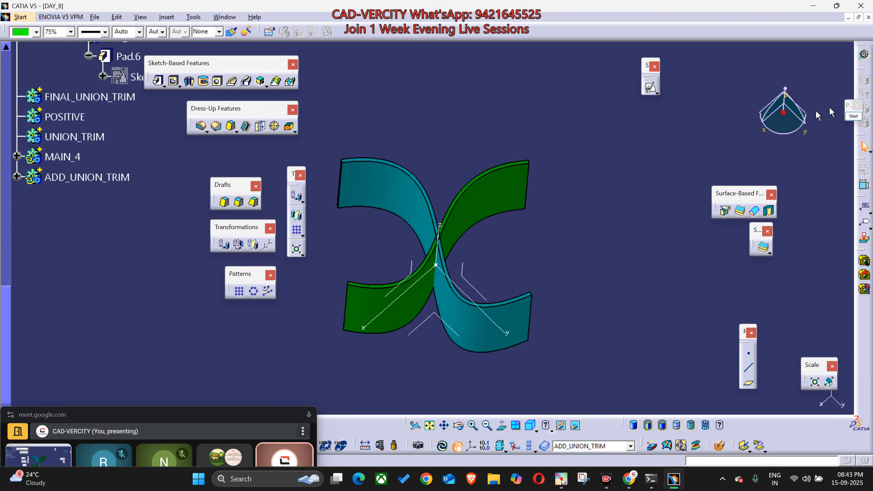
click(853, 117)
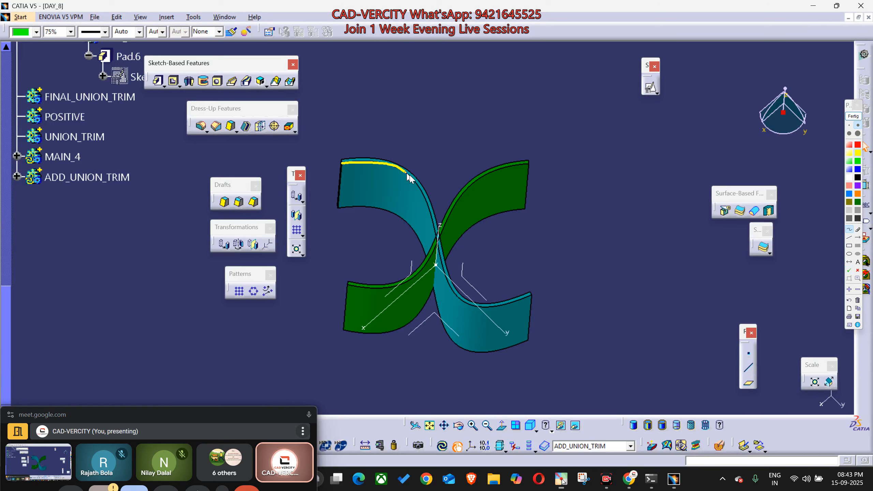
mouse_move(435, 228)
mouse_down()
mouse_move(431, 249)
mouse_move(368, 203)
mouse_up()
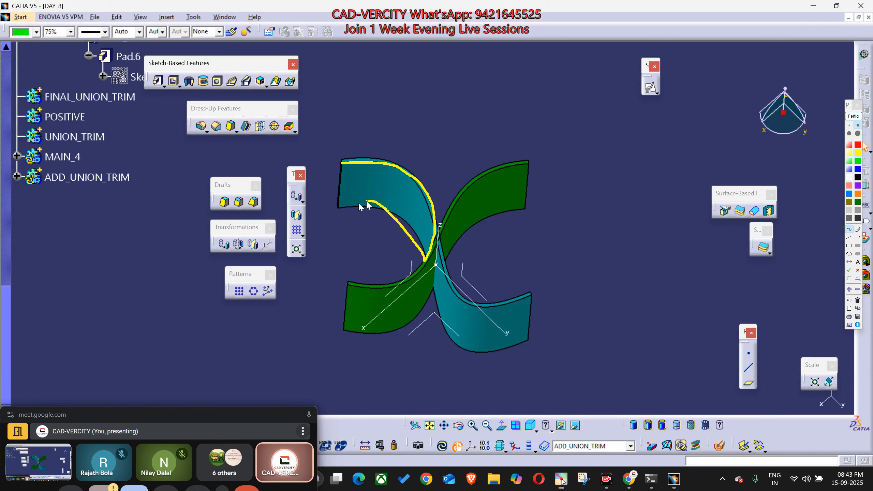
drag(457, 193, 487, 210)
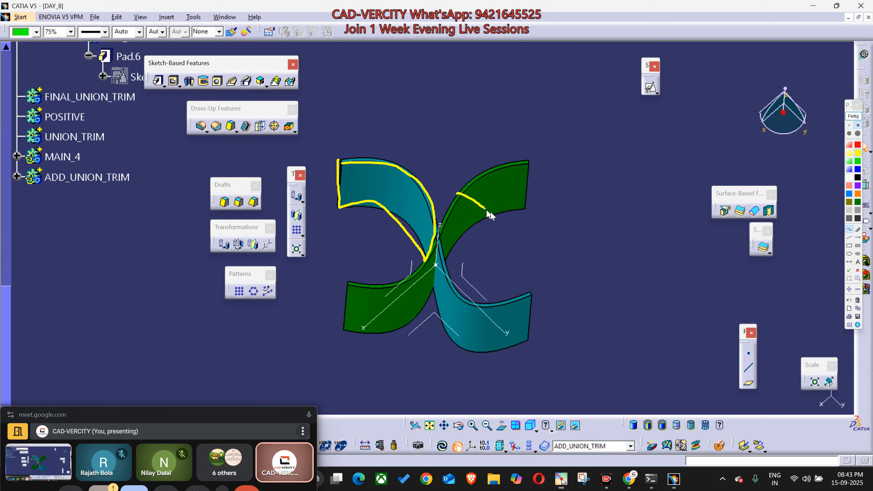
drag(378, 296, 407, 318)
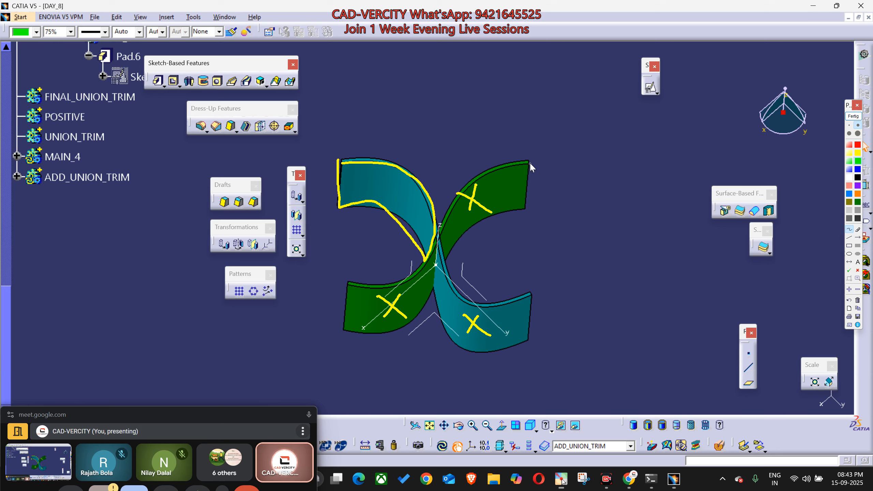
Step: Outline and check-mark the opposite green and cyan wings in green, cross out the remaining two, and clear all annotation marks
mouse_move(503, 170)
mouse_down()
mouse_move(445, 203)
mouse_move(434, 238)
mouse_move(443, 281)
mouse_up()
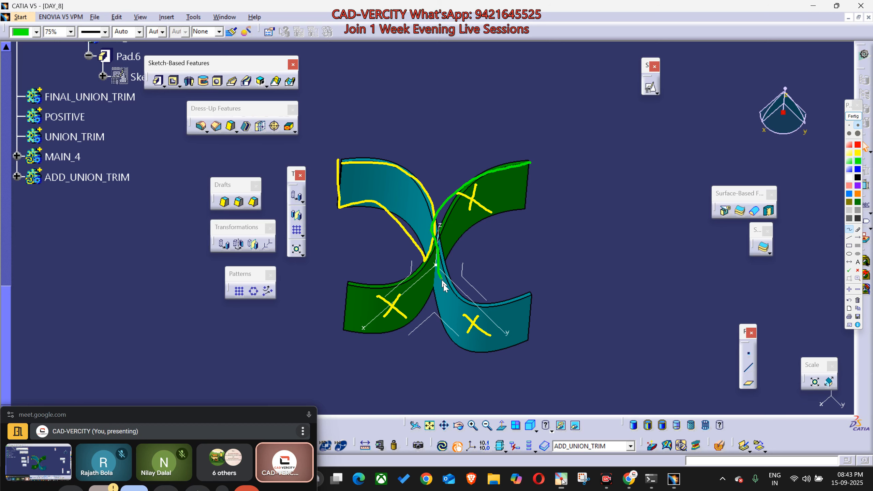
mouse_move(489, 312)
mouse_down()
mouse_move(529, 289)
mouse_move(528, 334)
mouse_move(441, 305)
mouse_move(448, 254)
mouse_move(509, 216)
mouse_up()
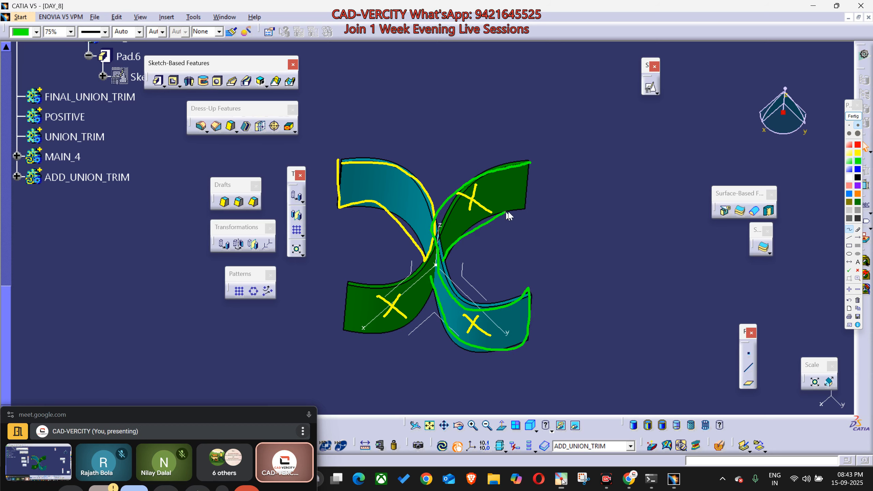
drag(528, 169, 527, 225)
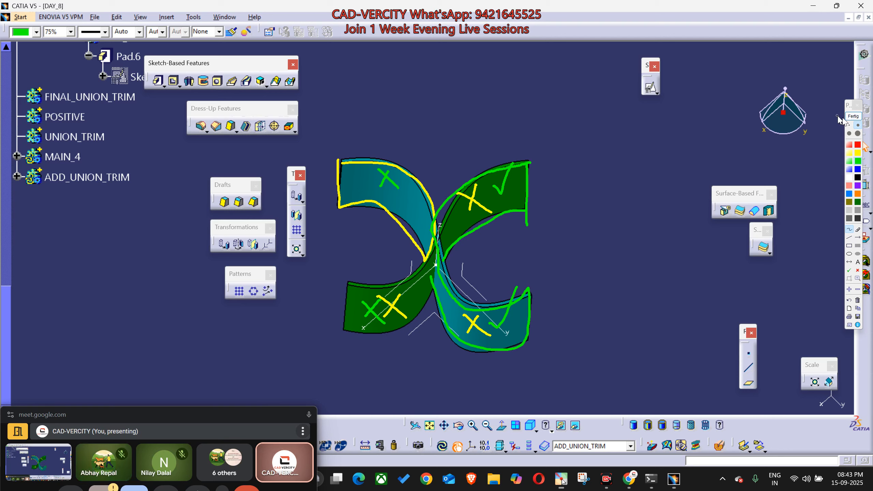
click(851, 117)
Step: Make the POSITIVE body below FINAL_UNION_TRIM the in-work object and add the MAIN_4 body to it with the Add Boolean
click(523, 320)
scroll(497, 356, up, 1)
mouse_move(497, 356)
middle_down()
mouse_move(496, 284)
mouse_move(651, 231)
mouse_move(610, 309)
mouse_move(537, 317)
middle_up()
scroll(651, 230, down, 1)
scroll(610, 309, up, 1)
click(537, 317)
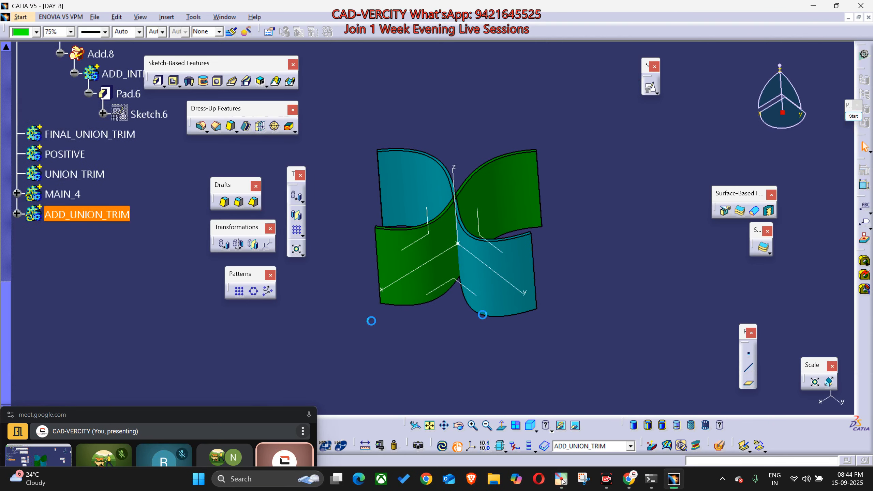
scroll(44, 277, up, 2)
right_click(76, 189)
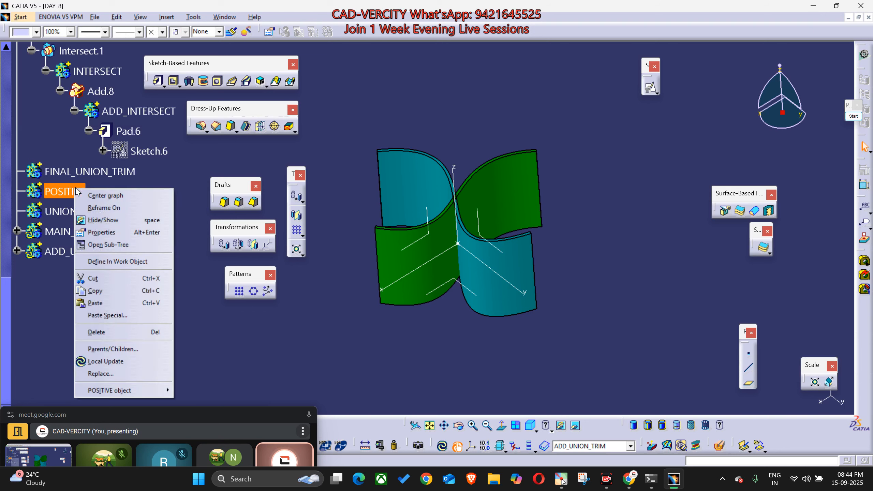
click(118, 261)
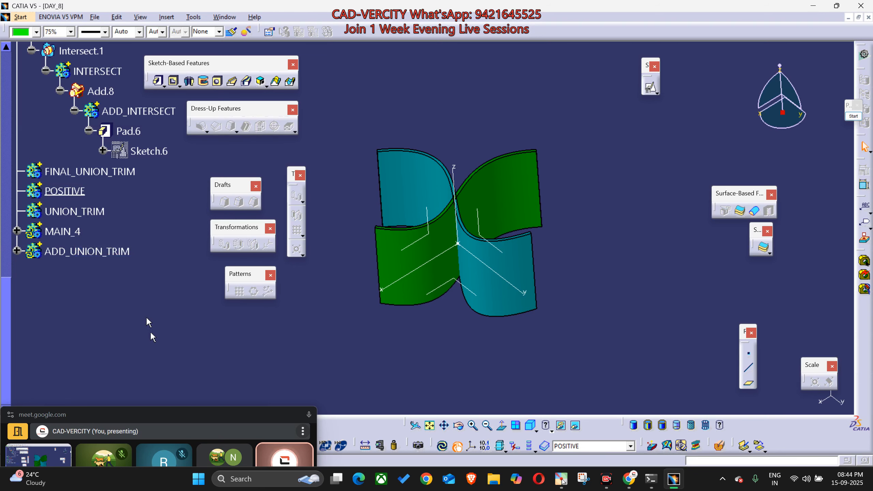
click(171, 411)
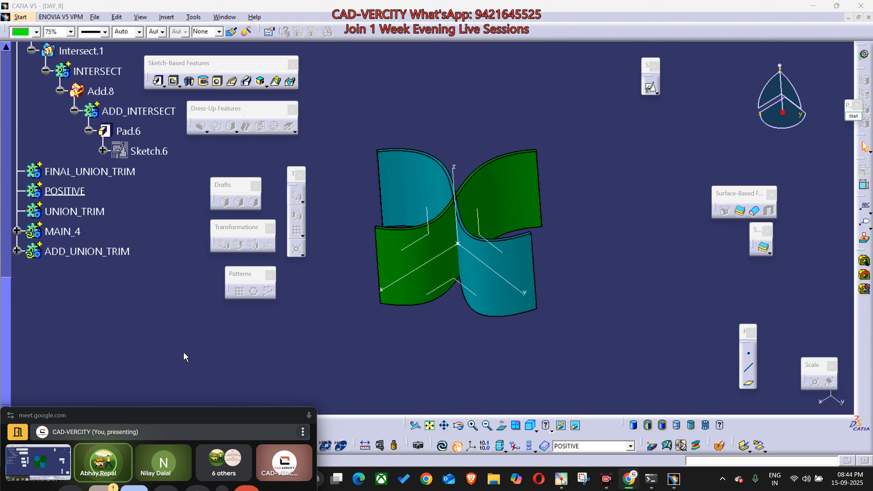
click(70, 231)
right_click(72, 232)
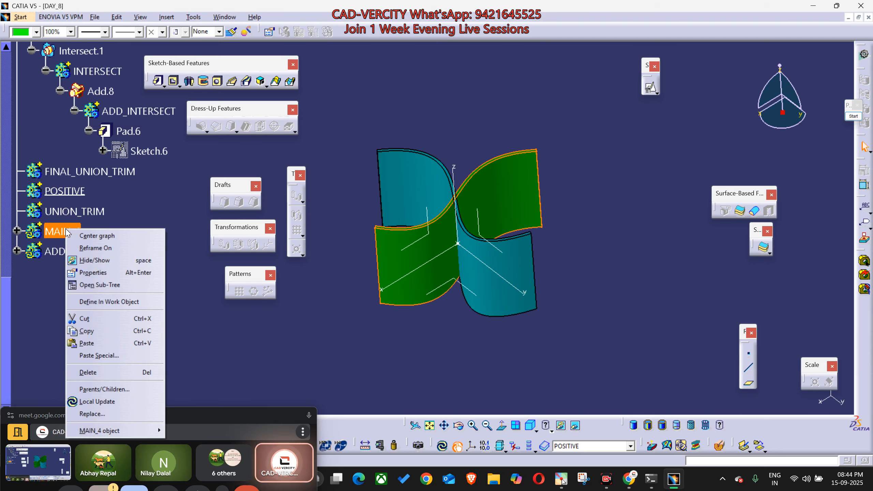
mouse_move(103, 430)
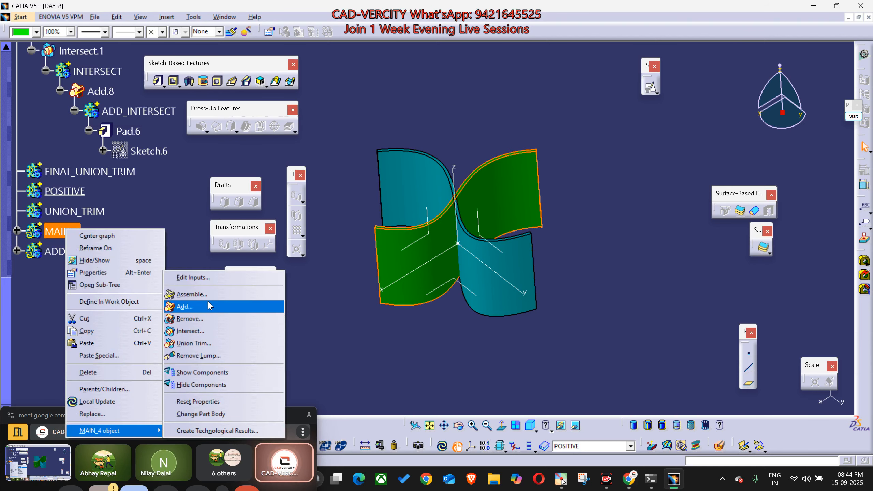
click(208, 304)
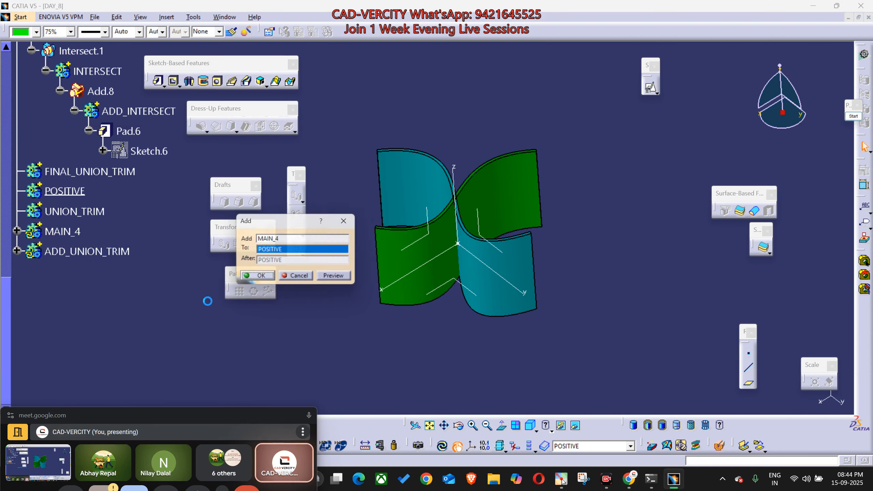
click(260, 279)
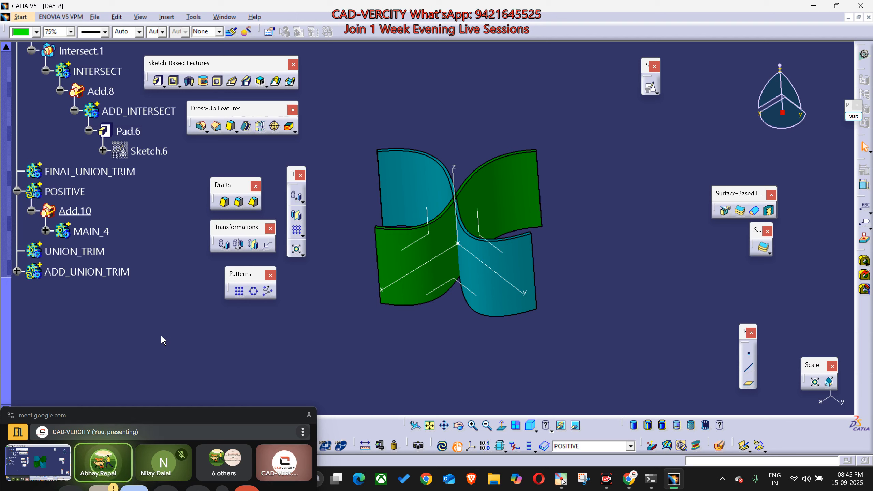
Step: Make the UNION_TRIM body the in-work object and add the ADD_UNION_TRIM body to it
right_click(98, 251)
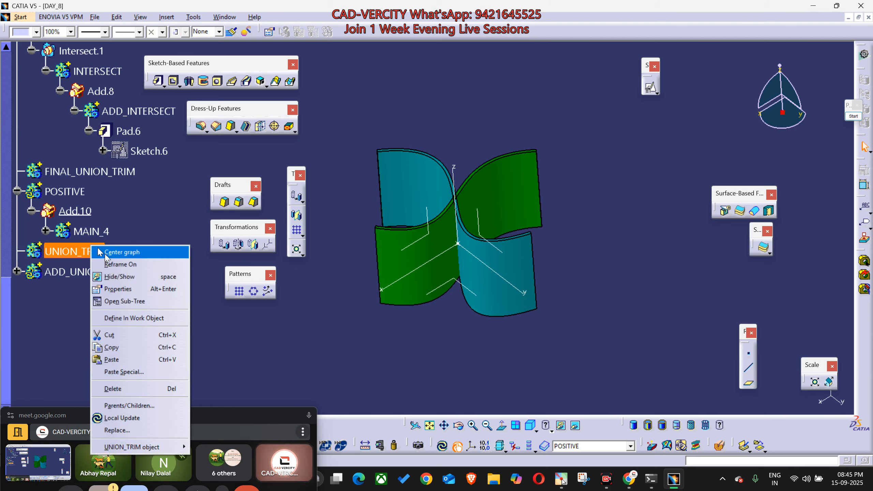
click(134, 318)
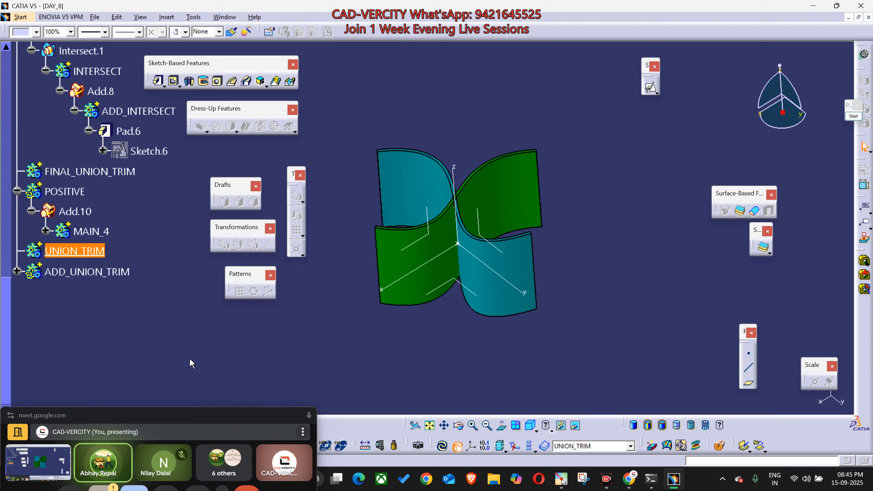
right_click(112, 274)
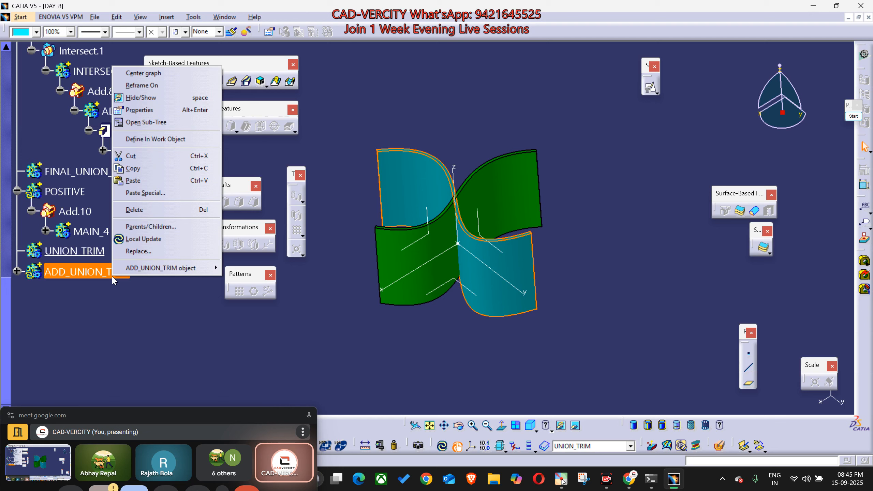
mouse_move(149, 271)
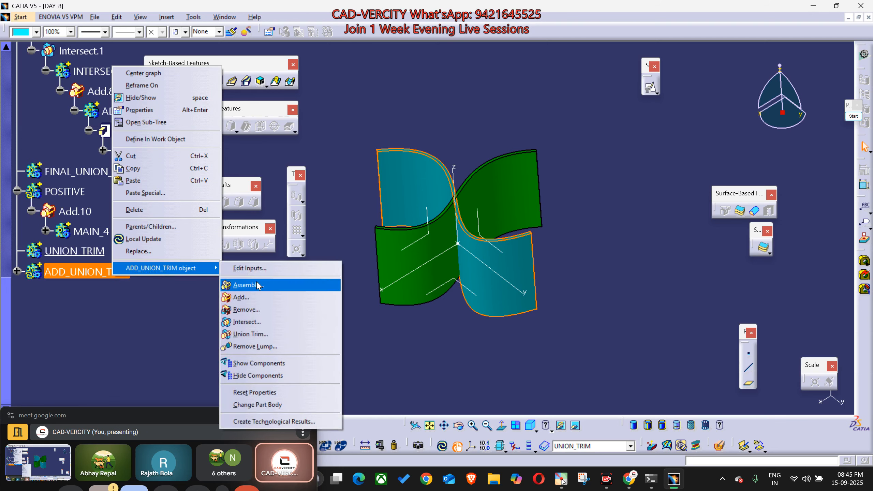
click(246, 297)
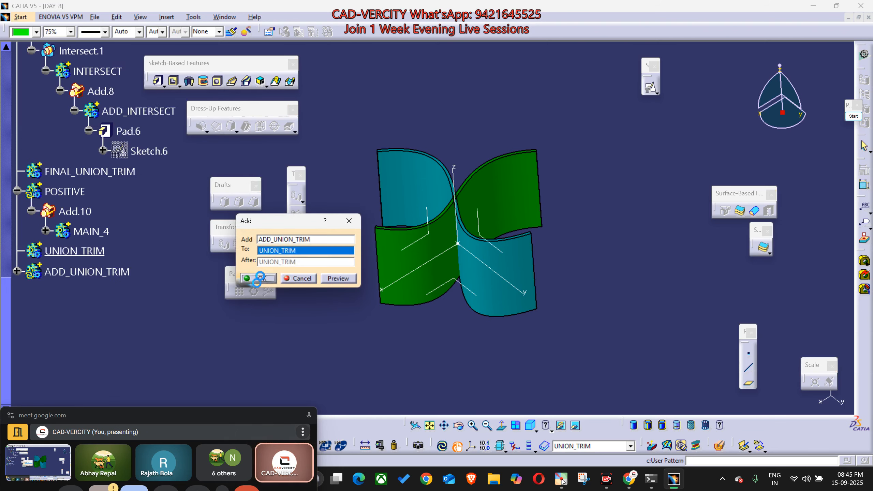
click(251, 279)
click(17, 251)
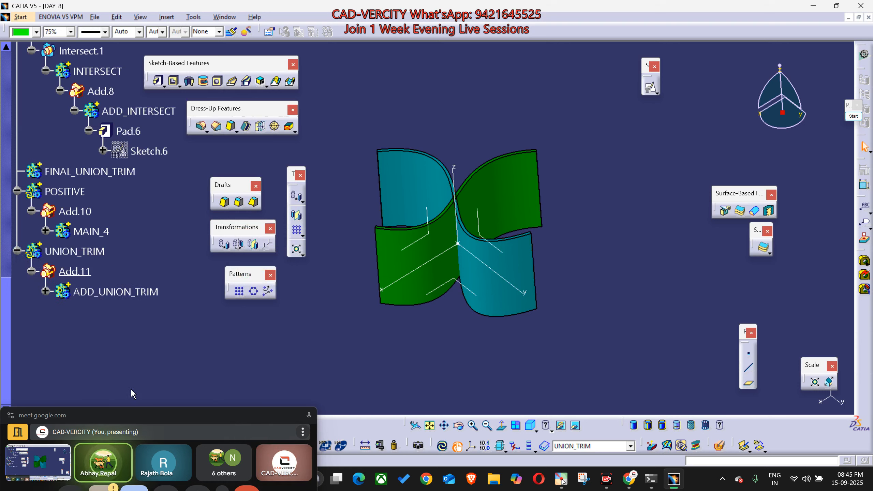
Step: Make FINAL_UNION_TRIM the in-work object, add the POSITIVE body to it, and expand its tree branch
click(88, 171)
right_click(88, 171)
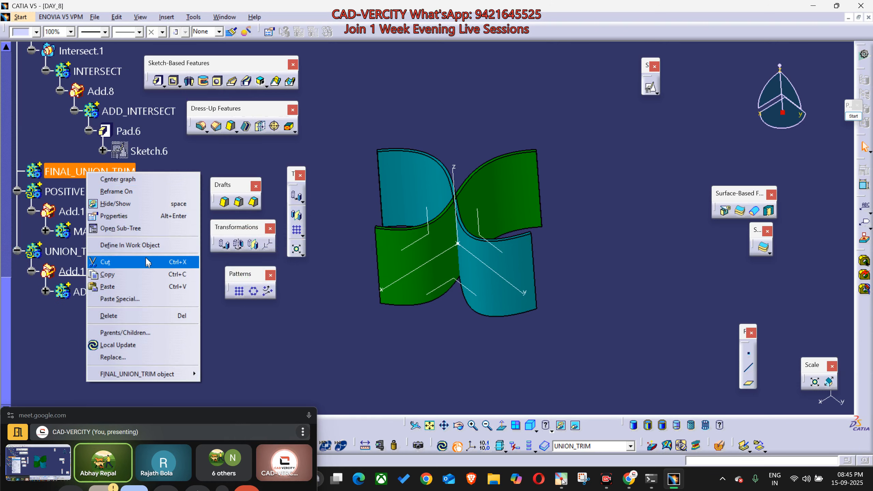
click(131, 245)
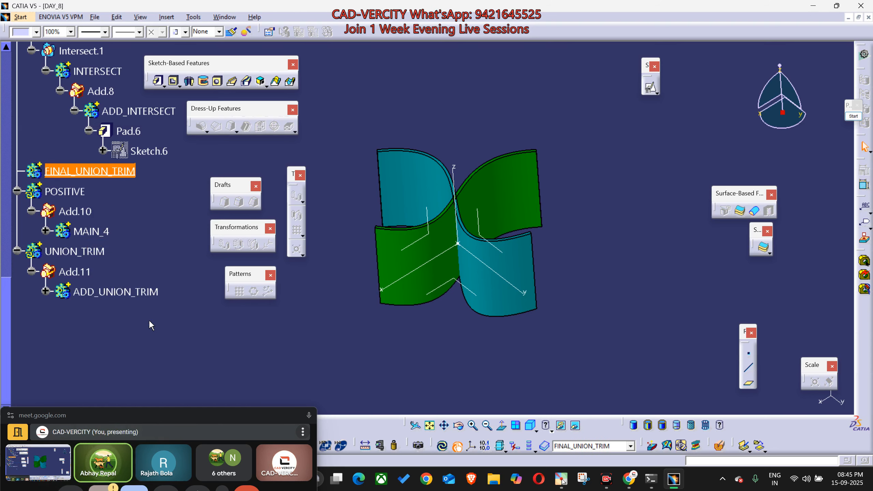
right_click(72, 194)
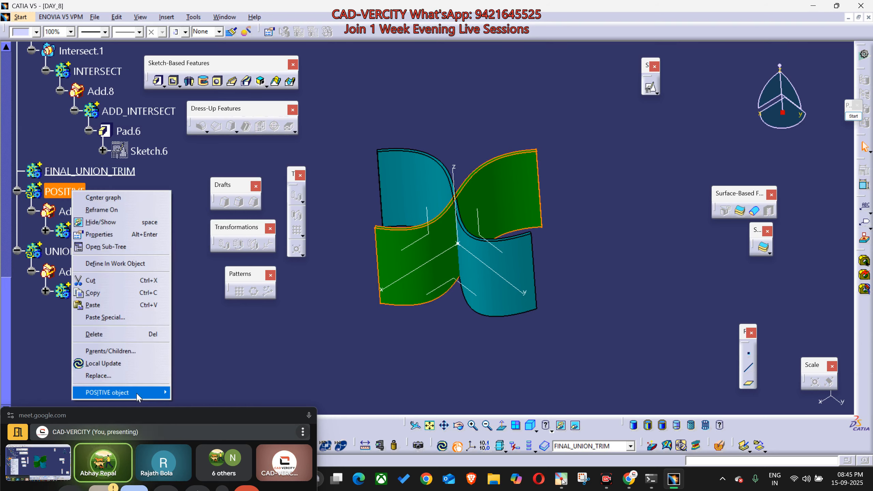
mouse_move(138, 396)
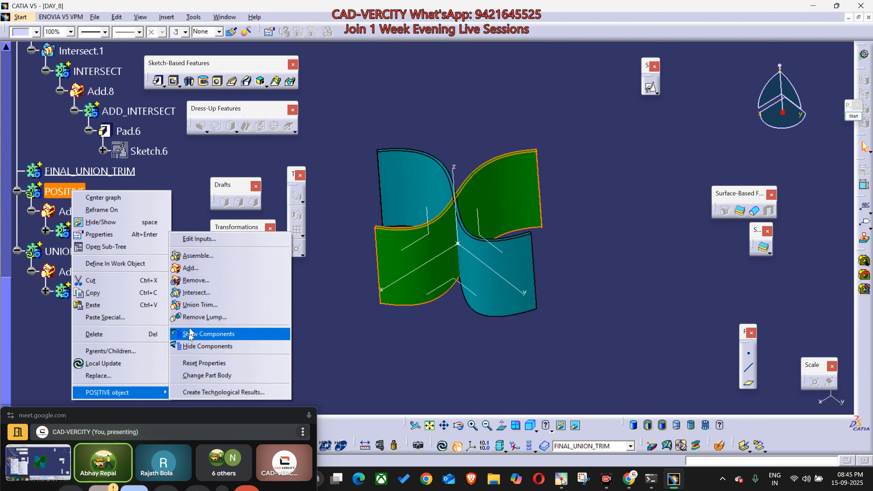
click(191, 269)
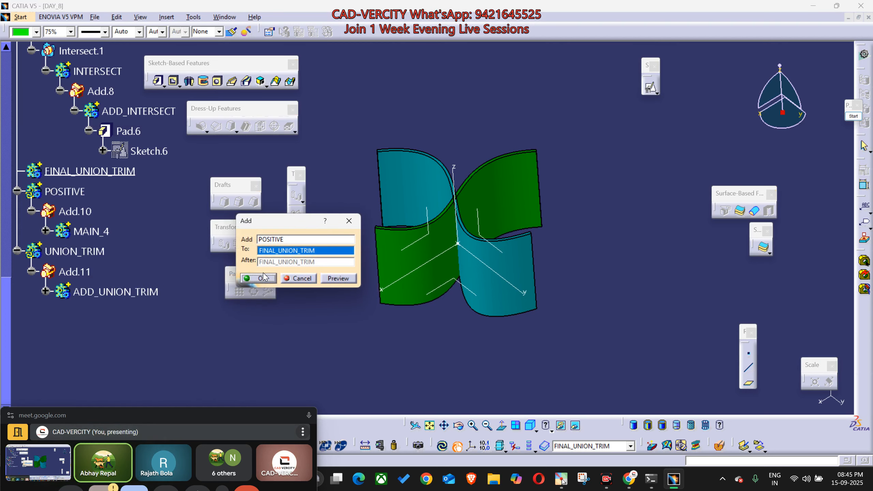
click(264, 277)
scroll(170, 231, up, 3)
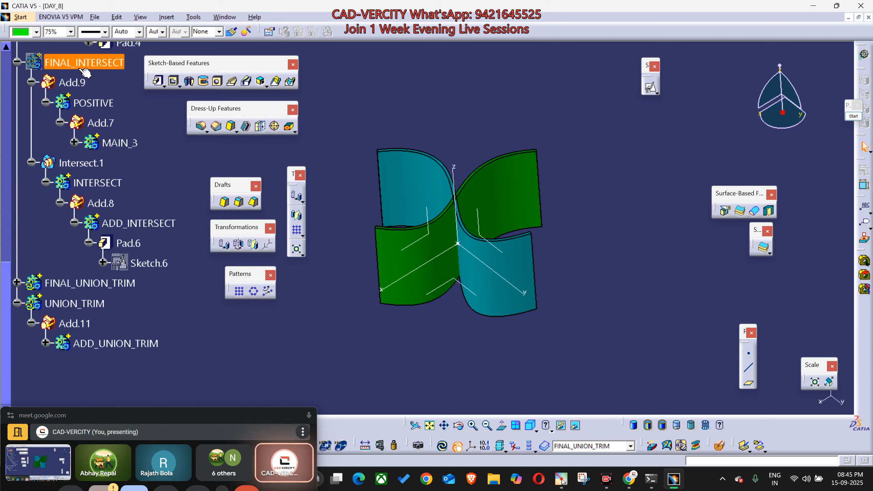
click(17, 282)
scroll(78, 320, down, 3)
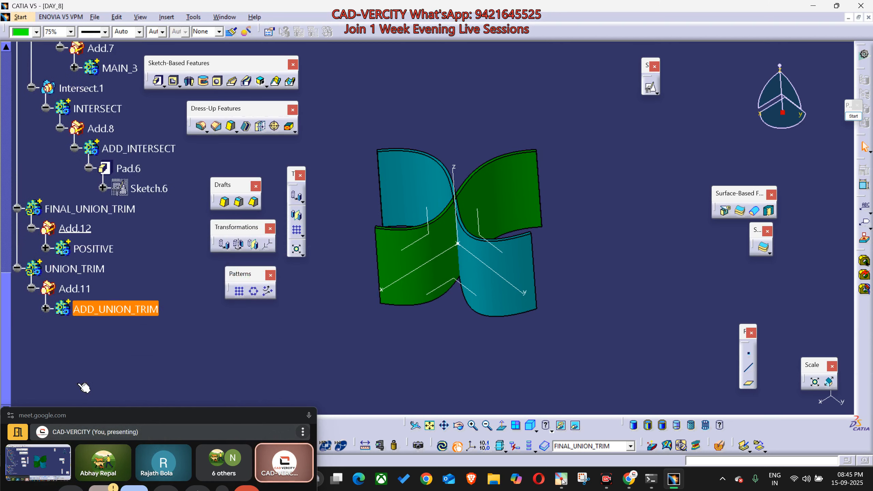
Step: Make FINAL_UNION_TRIM the in-work object and start a Union Trim of the UNION_TRIM body with it
right_click(91, 217)
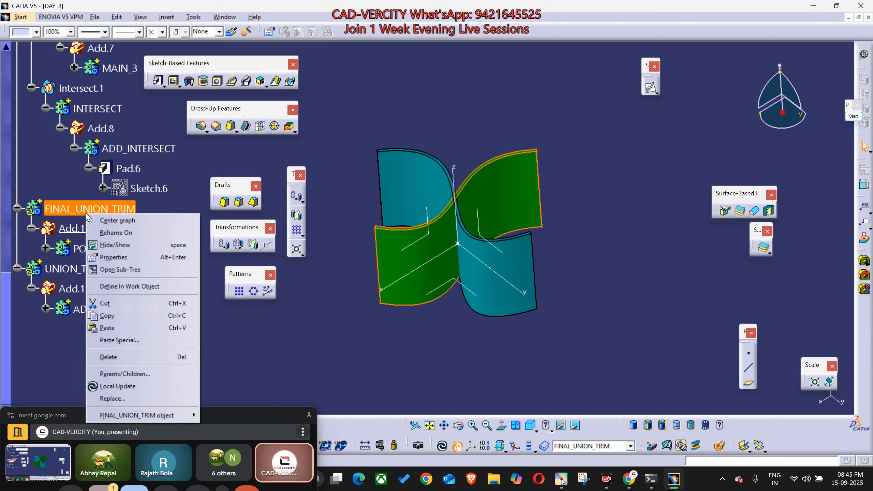
click(137, 287)
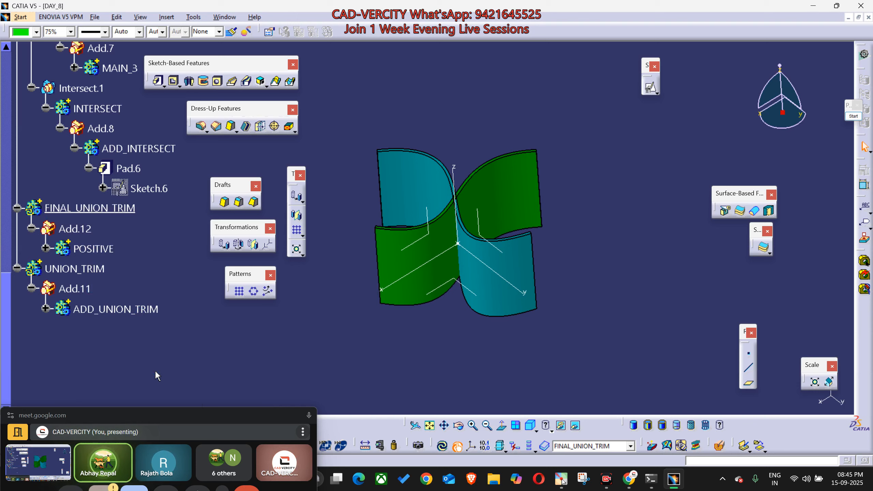
click(86, 270)
right_click(85, 272)
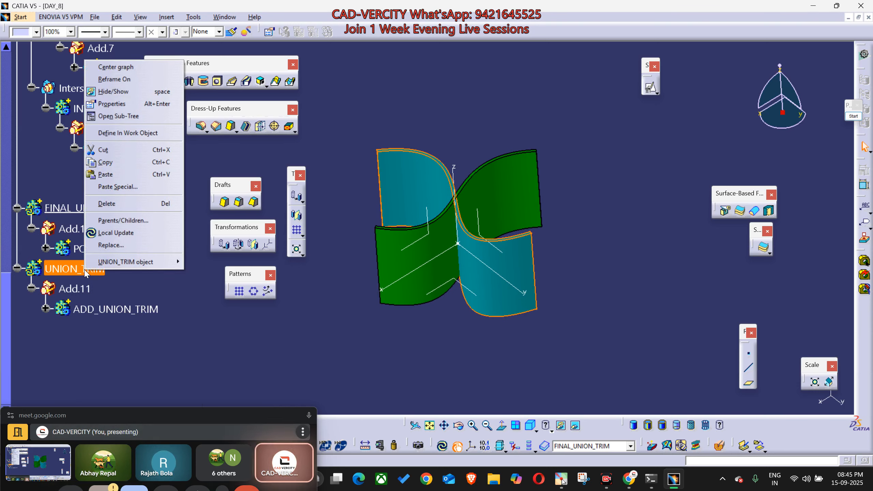
mouse_move(129, 270)
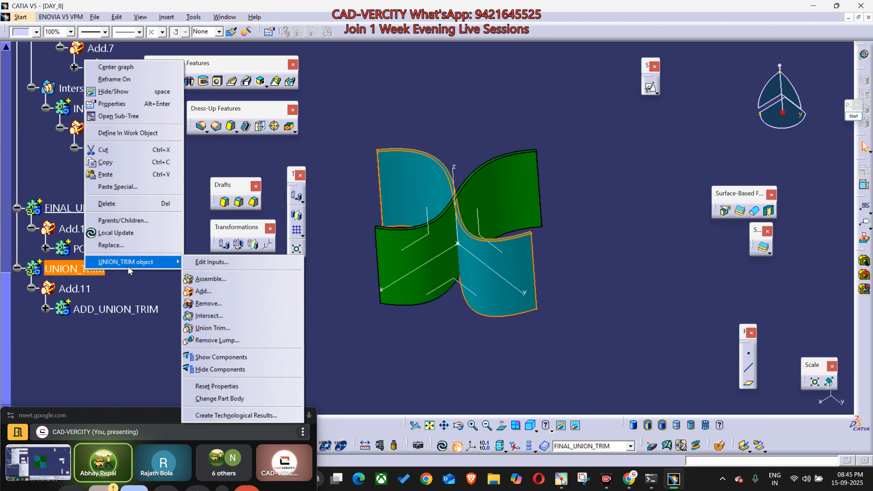
click(213, 328)
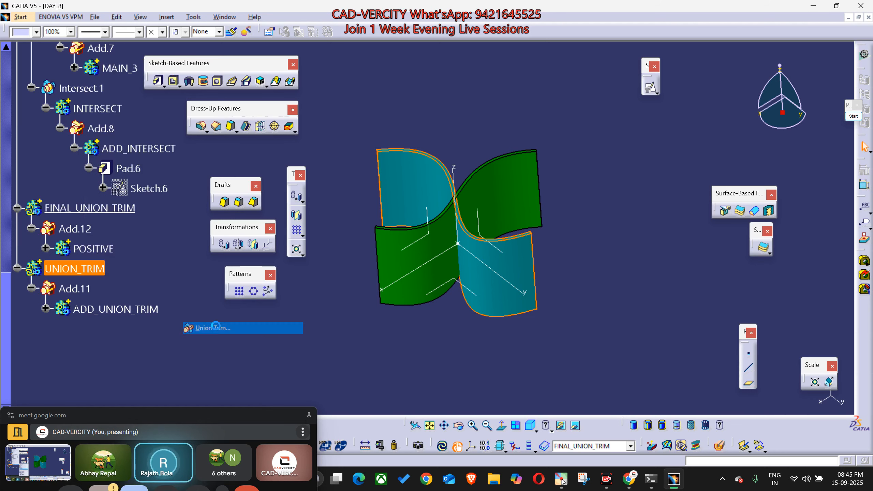
Step: Set the end faces of the green wing beside the X axis and the adjacent cyan wing as the faces to remove
middle_drag(420, 329, 356, 227)
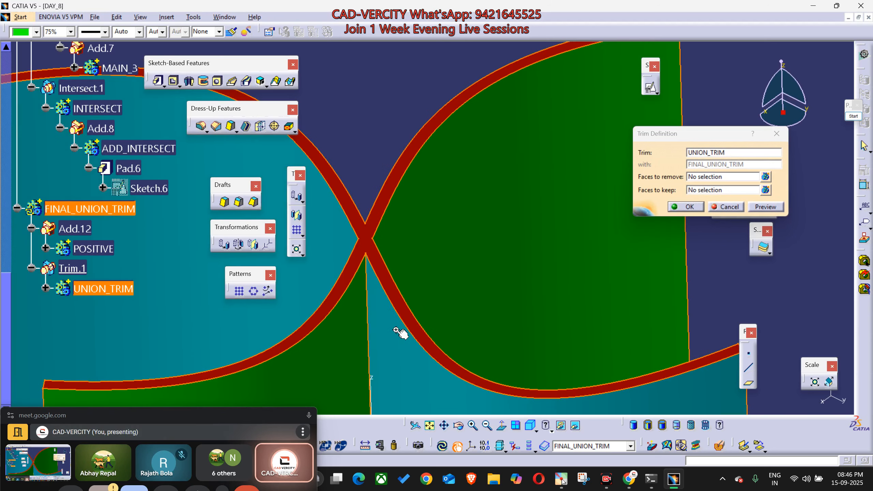
middle_drag(399, 332, 418, 289)
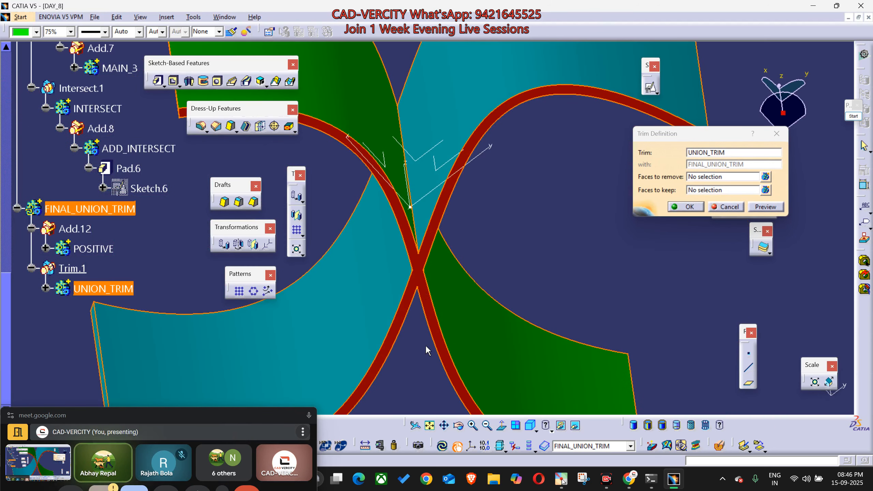
mouse_move(448, 208)
middle_down()
mouse_move(401, 175)
mouse_move(428, 222)
mouse_move(440, 224)
middle_up()
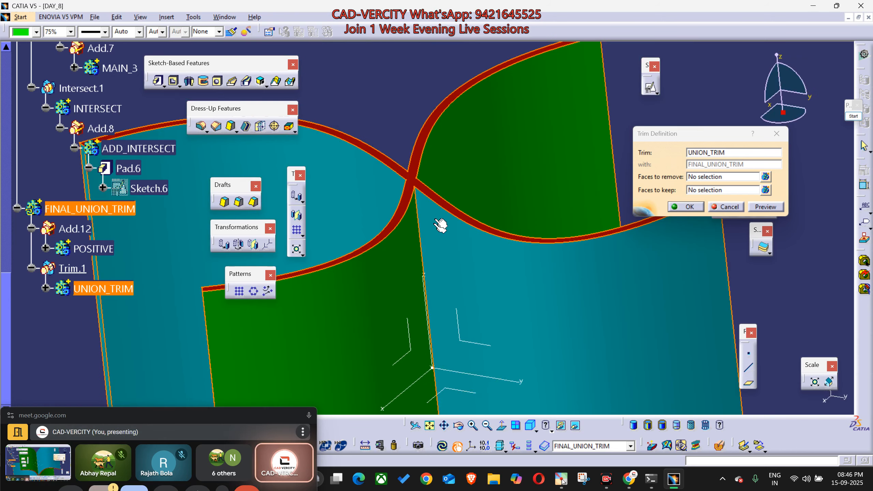
middle_drag(406, 187, 531, 237)
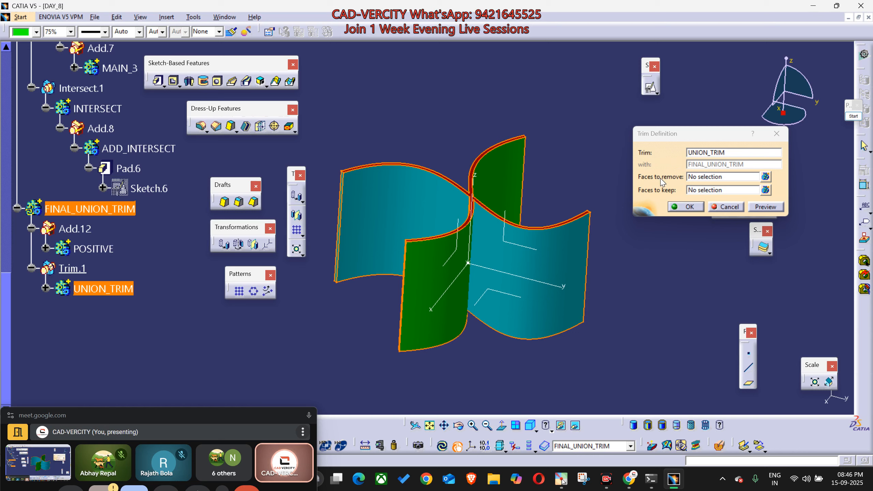
click(766, 177)
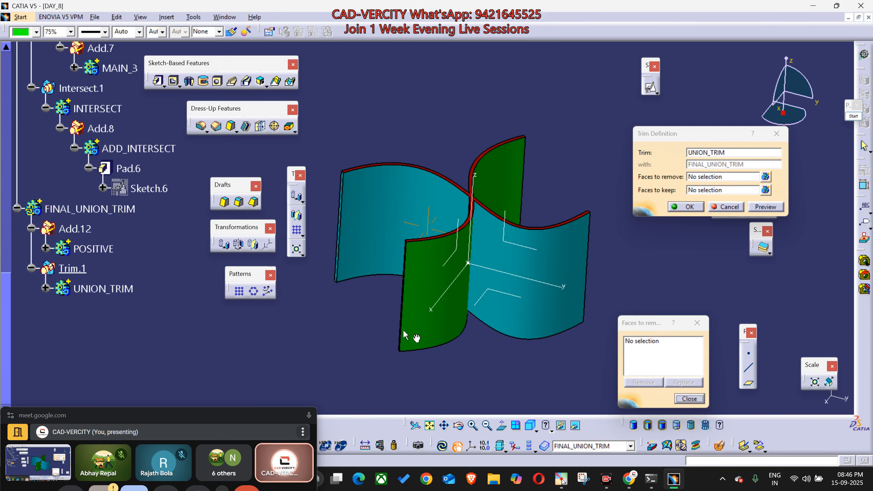
middle_drag(406, 334, 502, 217)
click(581, 386)
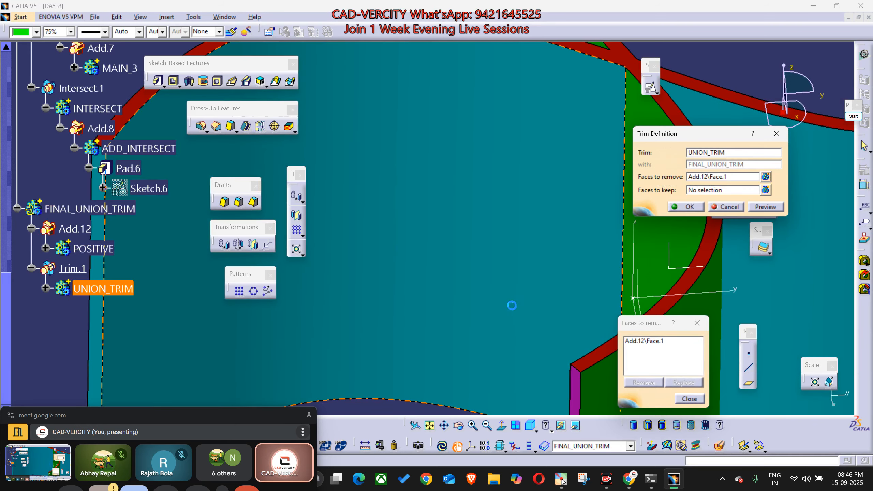
middle_drag(581, 385, 492, 279)
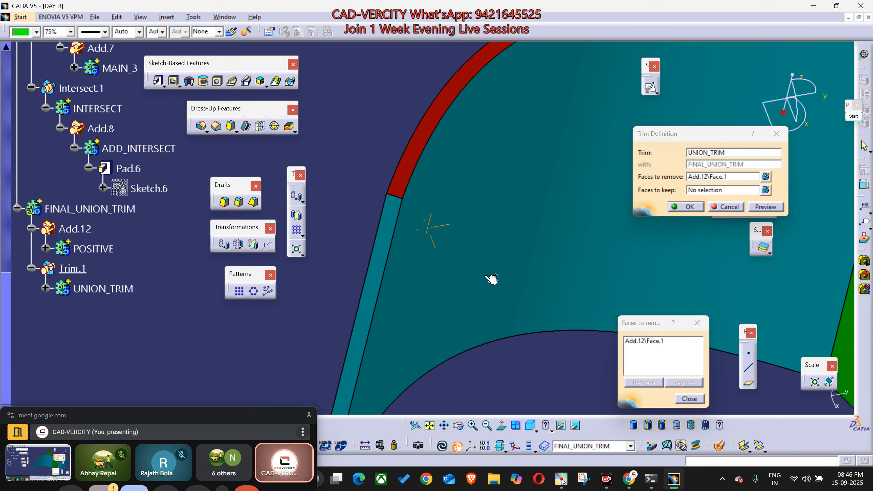
click(393, 216)
middle_drag(468, 234, 347, 289)
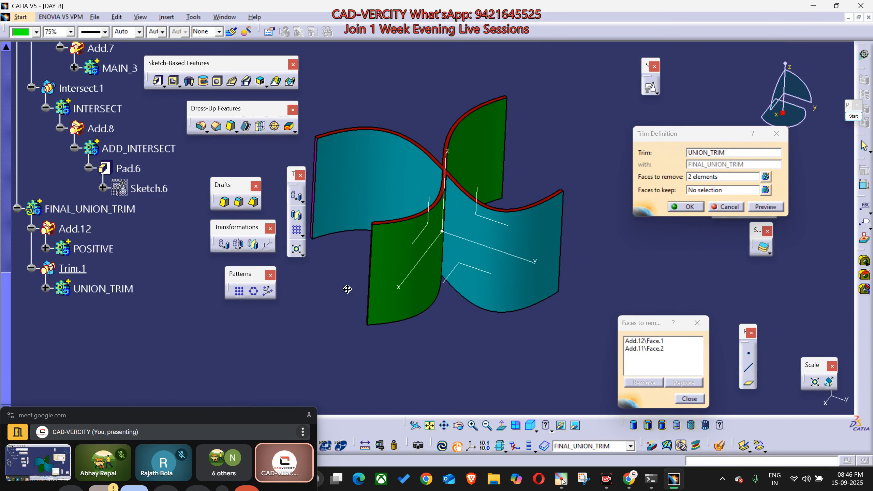
Step: Annotate the wings with green check marks on the two being kept and red crosses on the two being removed
middle_drag(547, 230, 577, 257)
click(850, 113)
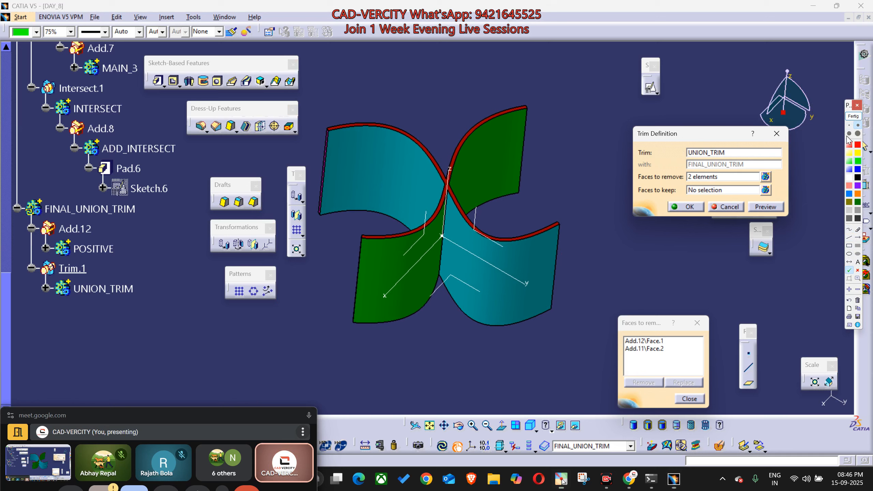
click(516, 157)
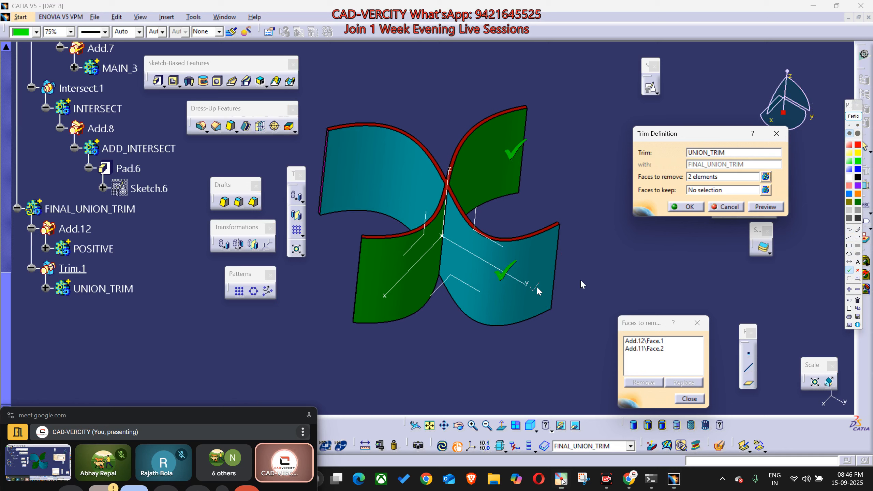
click(858, 270)
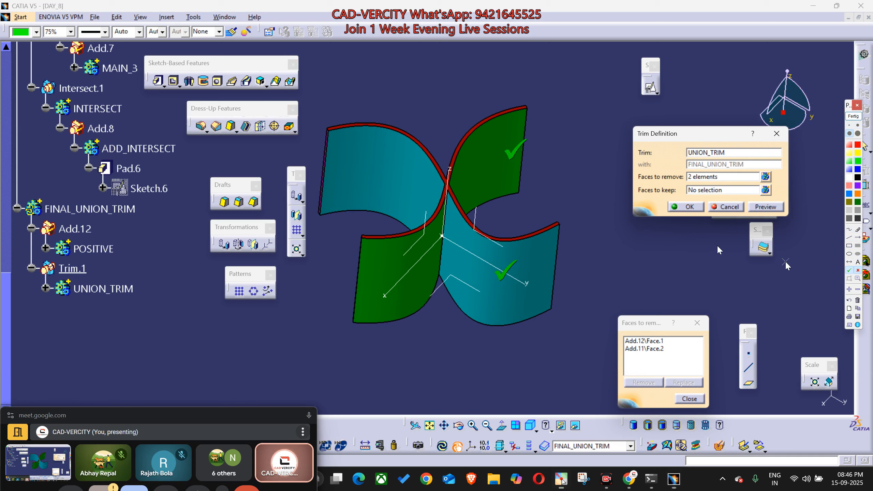
click(362, 176)
click(379, 270)
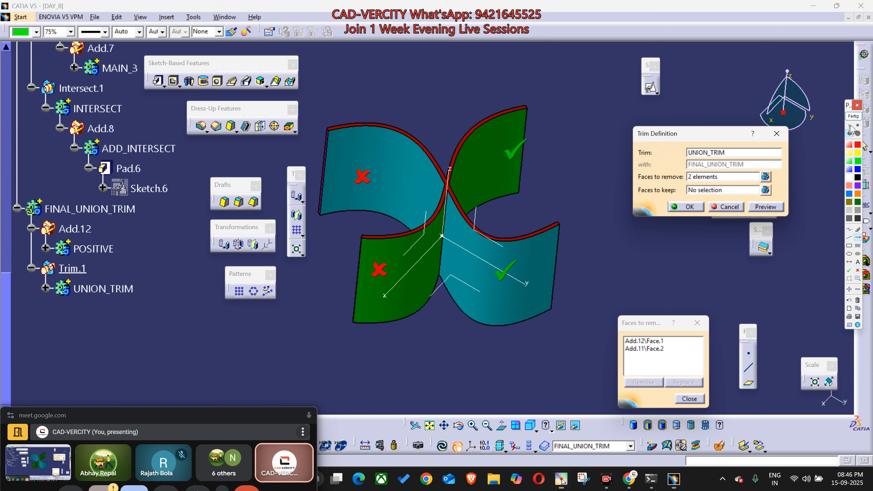
Step: Draw green arrows linking the crossed wings to Faces to remove and the checked wings to Faces to keep, and capture the annotated area
drag(359, 177, 622, 178)
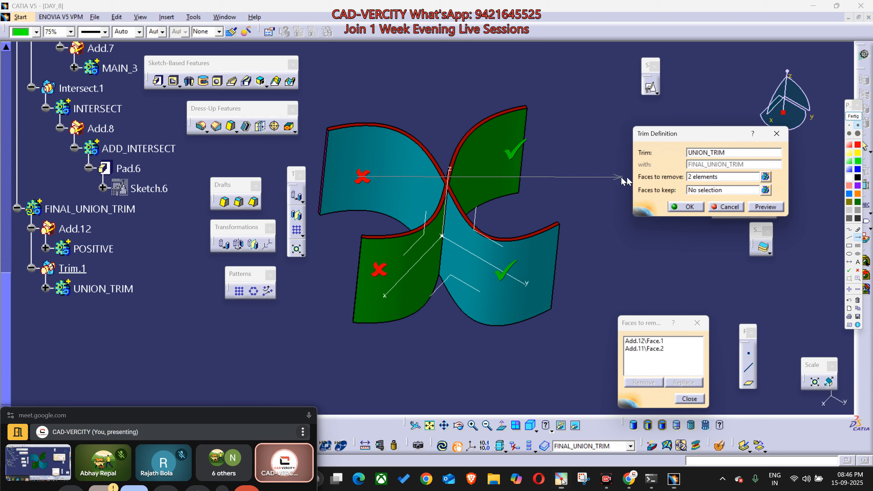
drag(378, 270, 634, 179)
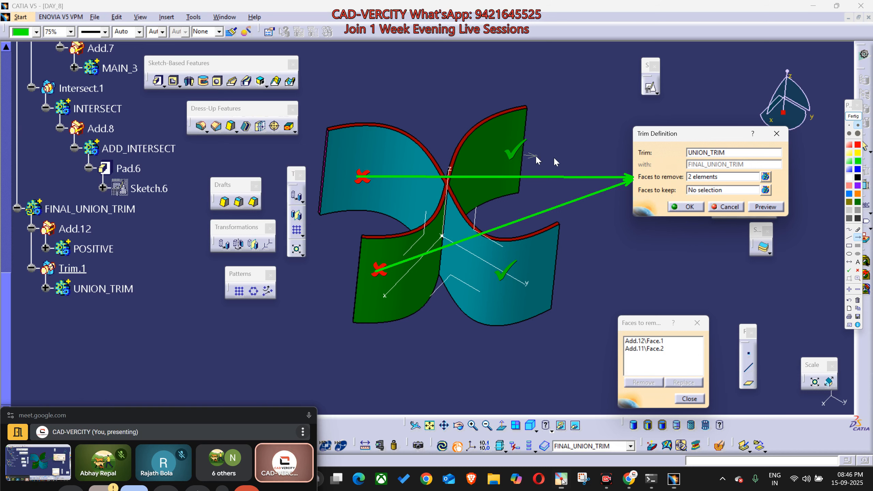
drag(524, 155, 635, 192)
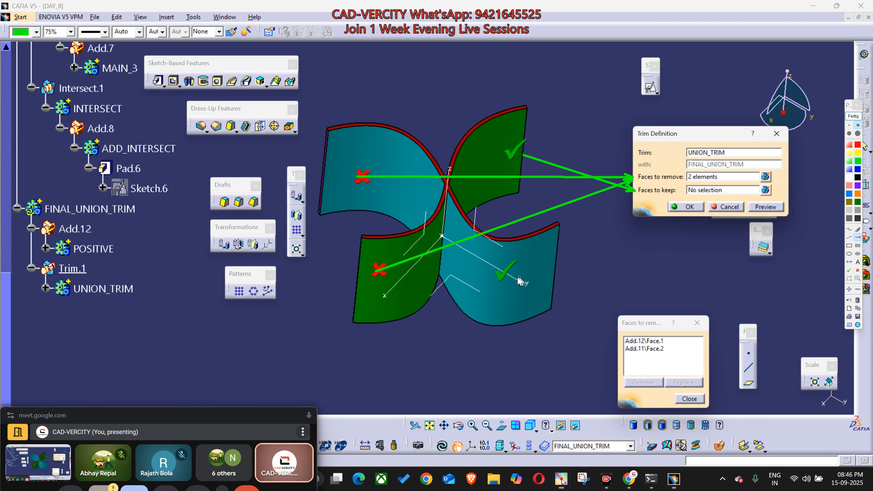
drag(598, 254, 635, 195)
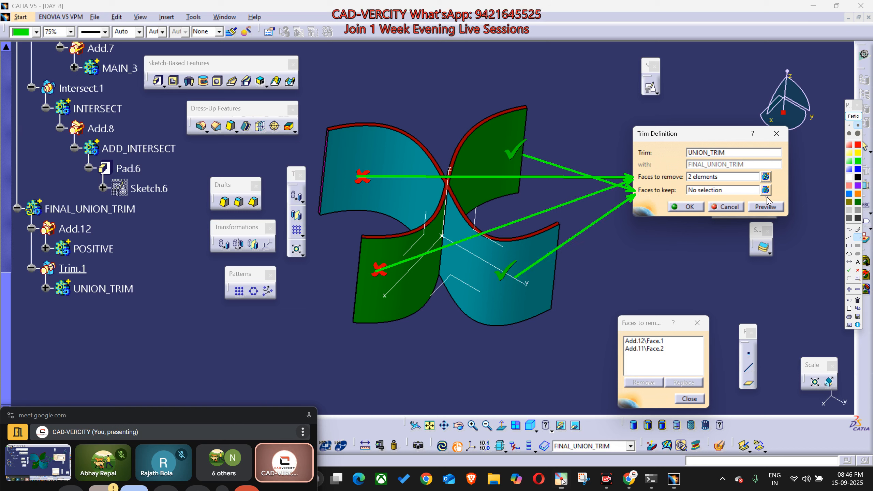
drag(799, 192, 780, 194)
key(super+shift+s)
drag(302, 53, 838, 416)
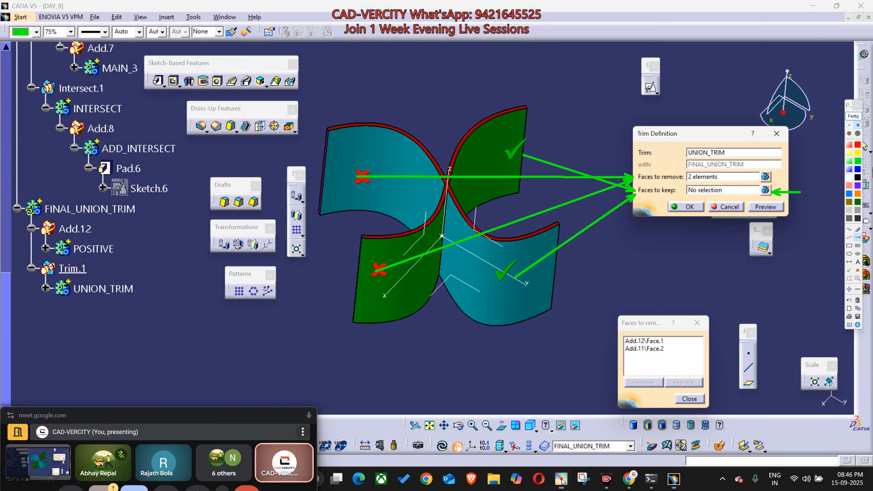
Step: Leave annotation mode, preview the trim, and accept the Trim definition
click(853, 116)
click(767, 207)
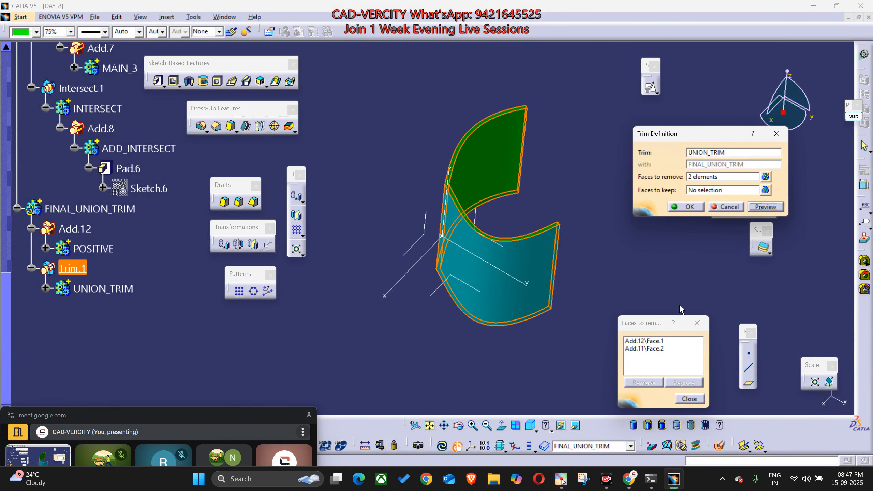
click(679, 207)
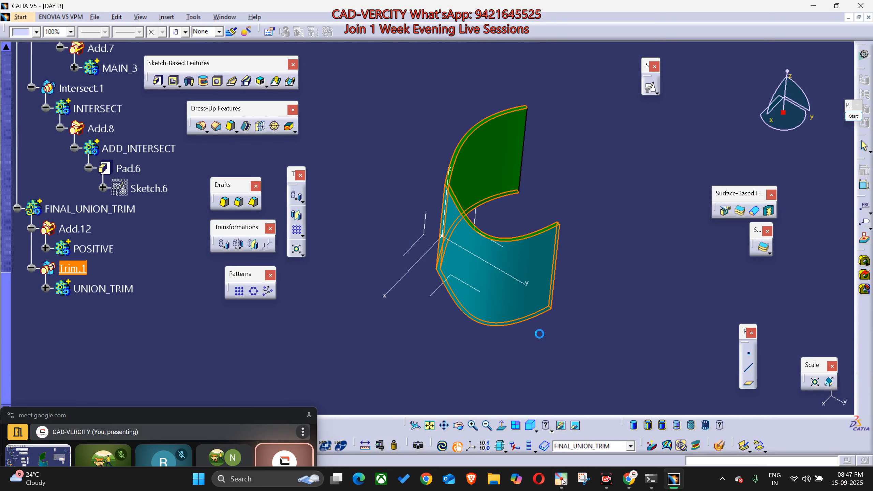
middle_drag(537, 331, 471, 370)
click(470, 370)
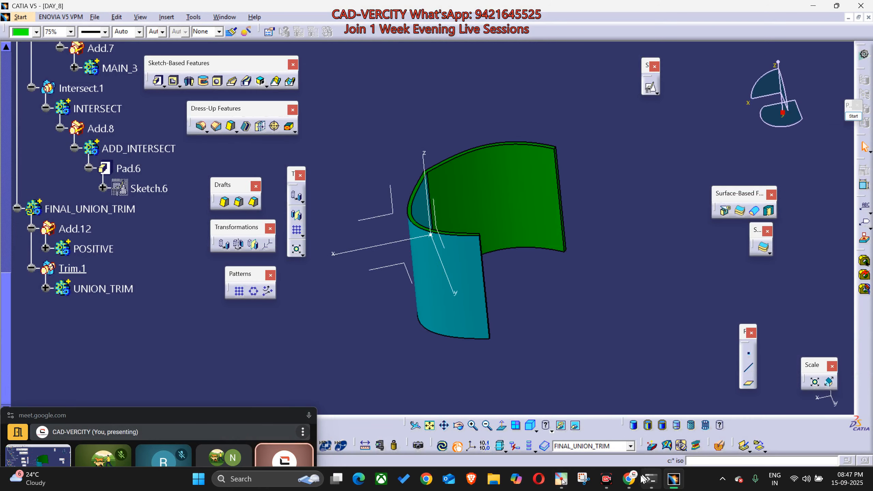
Step: Switch to WhatsApp in the browser and send the captured screenshot to the CAD-VERCITY ADVANCED group
mouse_move(631, 479)
click(533, 434)
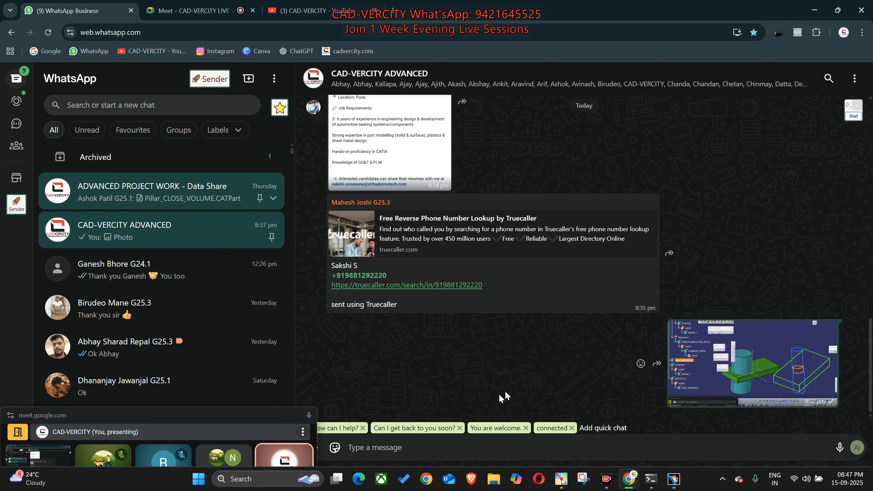
key(ctrl+v)
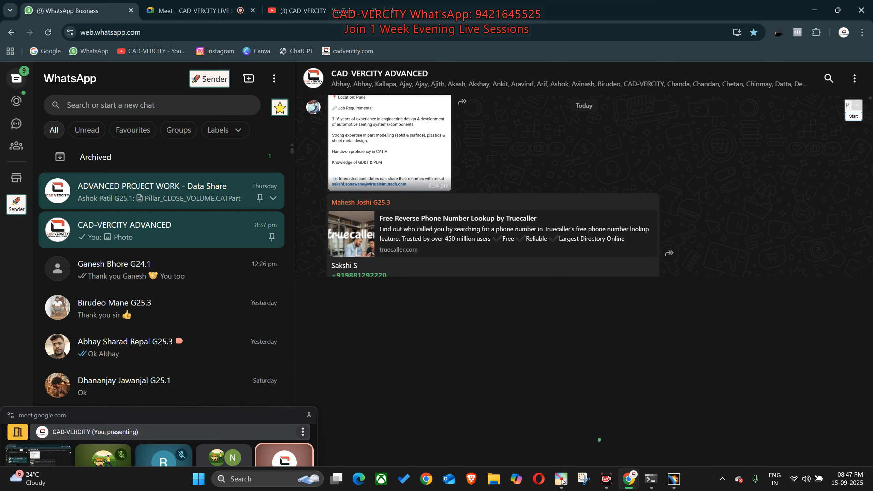
key(Return)
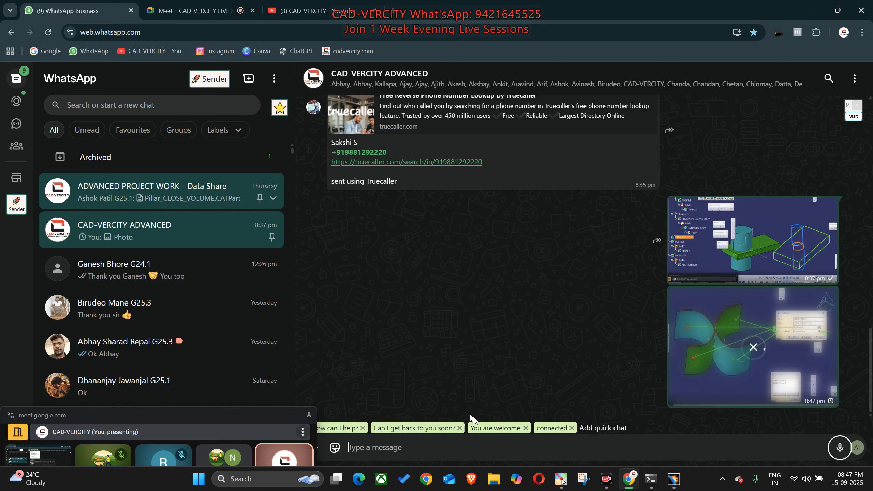
Step: Return to CATIA, reopen Trim.1 for editing, and remove both entries from its faces to remove
click(674, 479)
middle_drag(471, 270, 446, 146)
middle_drag(486, 267, 400, 285)
double_click(83, 271)
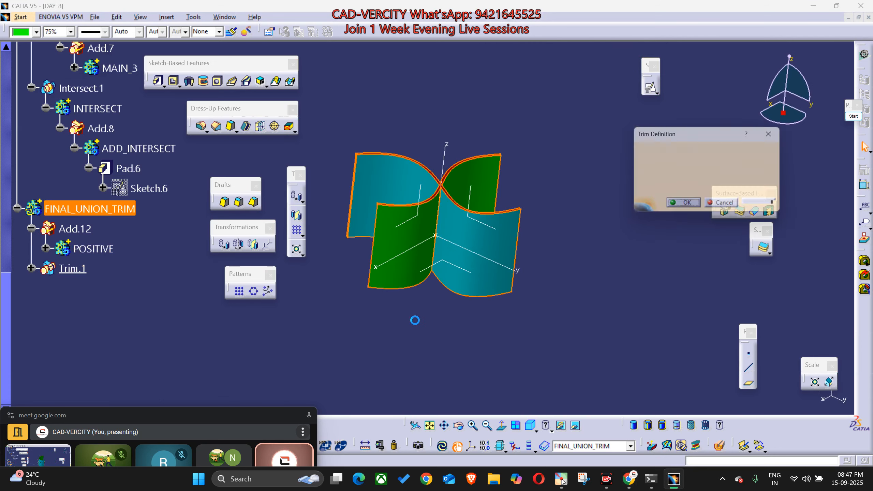
middle_drag(468, 322, 490, 322)
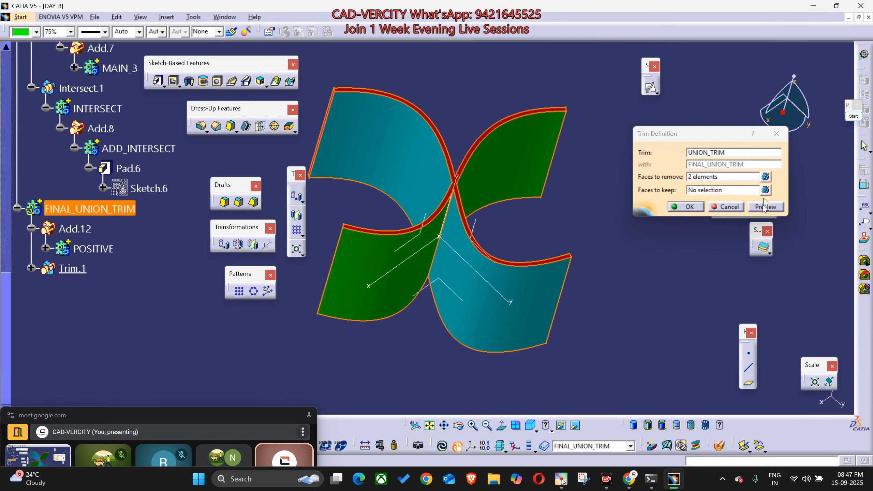
click(765, 176)
click(650, 340)
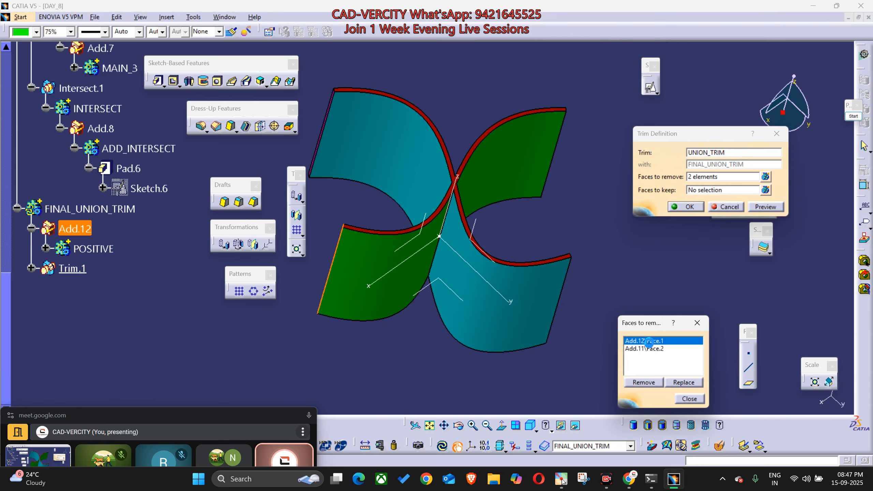
click(645, 383)
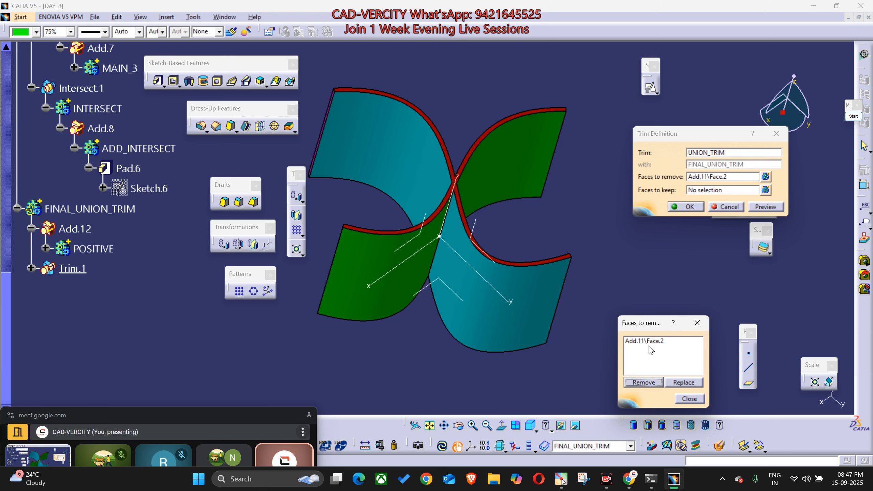
click(652, 386)
click(697, 322)
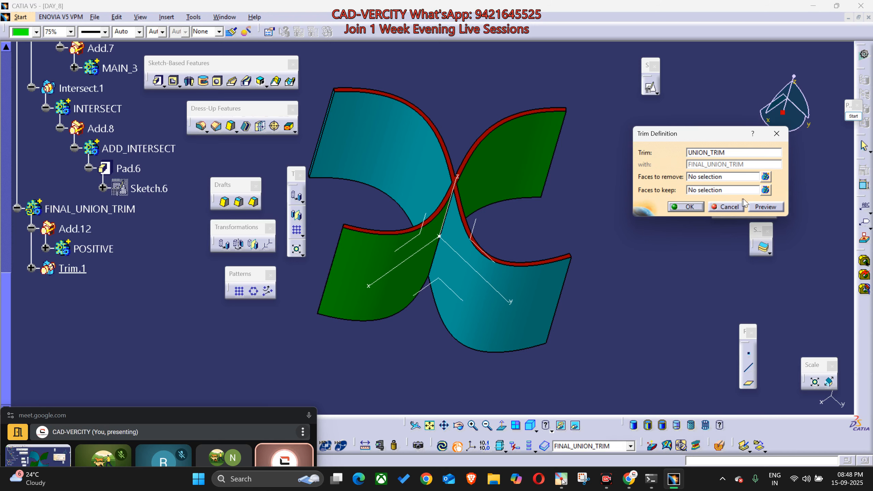
Step: Pick one face on a green wing and one on a cyan wing as the trim's faces to keep
click(769, 192)
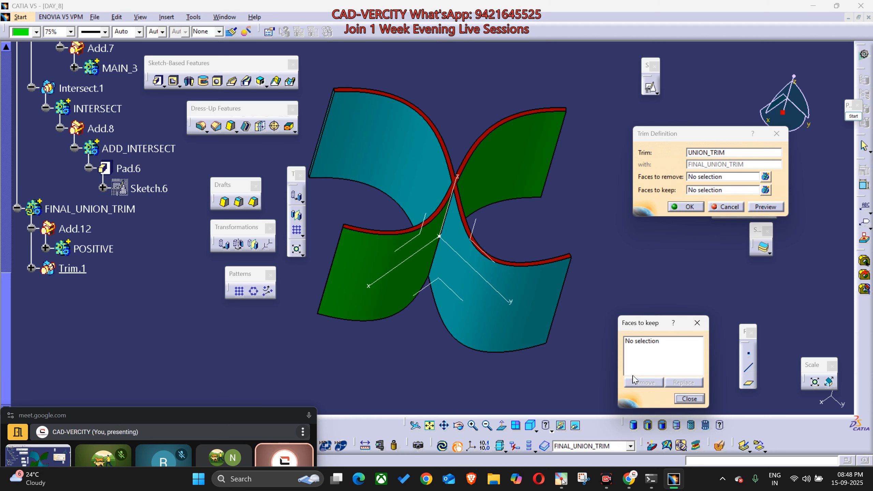
middle_drag(543, 356, 565, 275)
click(493, 273)
click(393, 311)
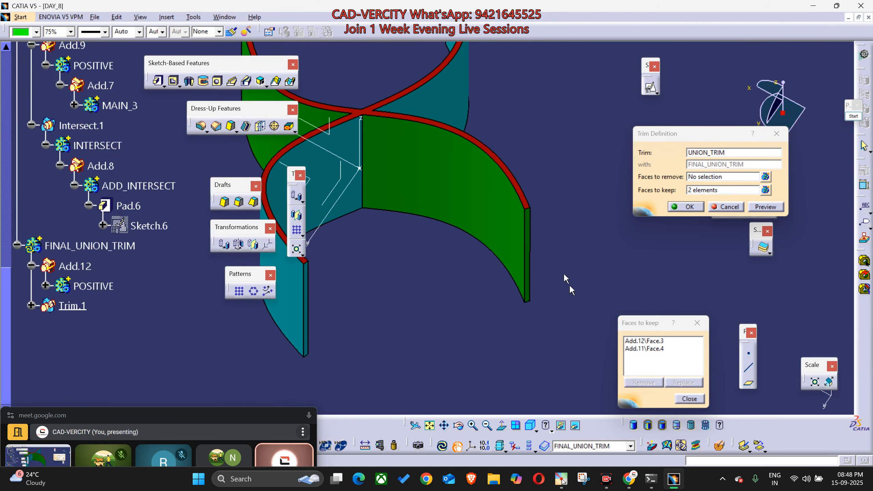
Step: Add the thin end face of the green wing as a third face to keep, then preview and accept the trim
click(529, 229)
middle_drag(529, 229, 602, 375)
click(758, 208)
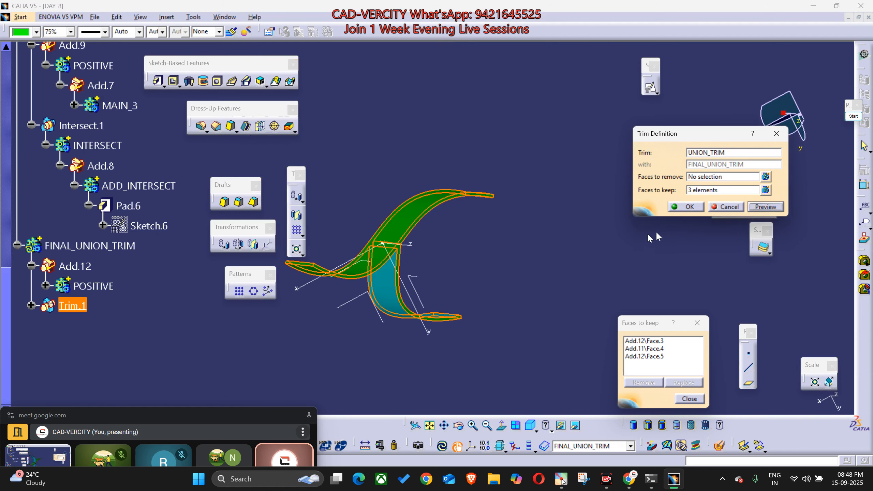
middle_drag(657, 231, 501, 230)
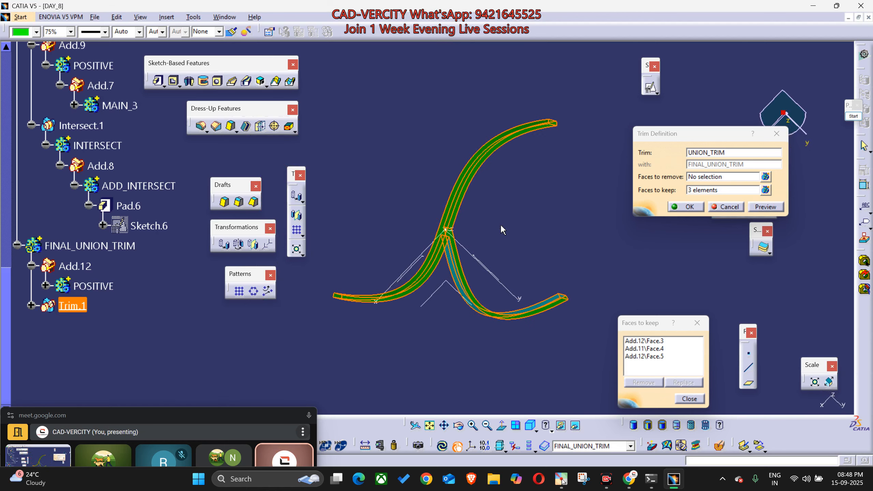
click(693, 208)
Step: Examine the trimmed junction between the green and cyan walls, including their top edges
middle_drag(476, 334, 464, 191)
click(590, 148)
middle_drag(401, 205, 501, 295)
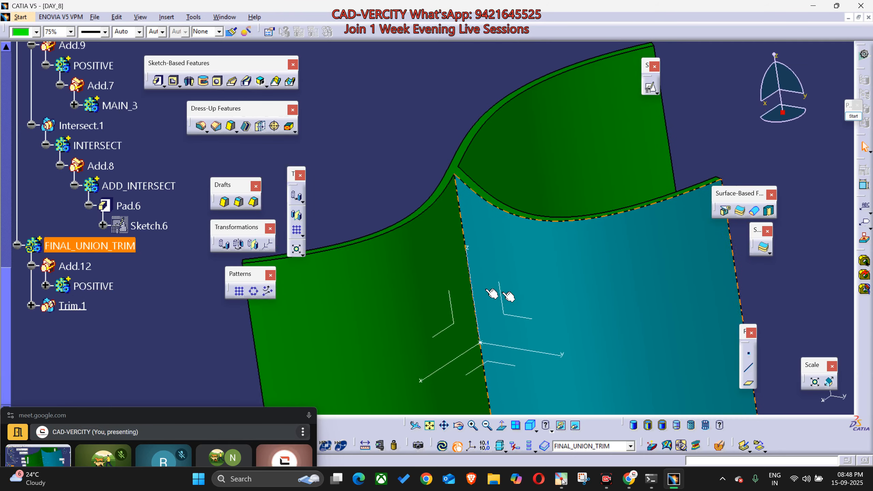
middle_drag(392, 268, 398, 240)
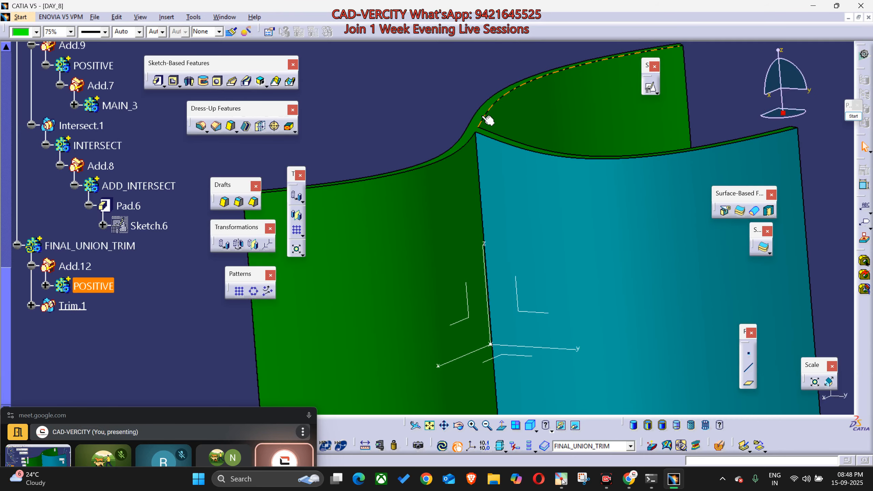
middle_drag(531, 295, 527, 340)
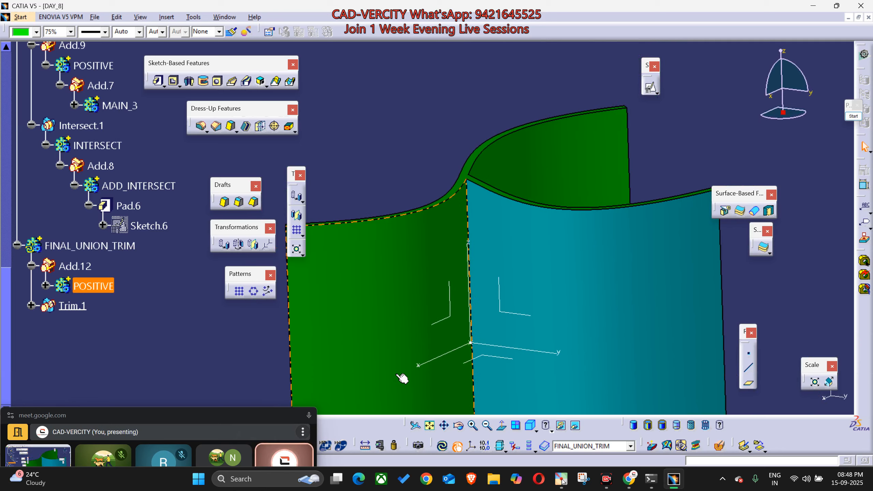
middle_drag(398, 376, 386, 347)
scroll(386, 347, down, 1)
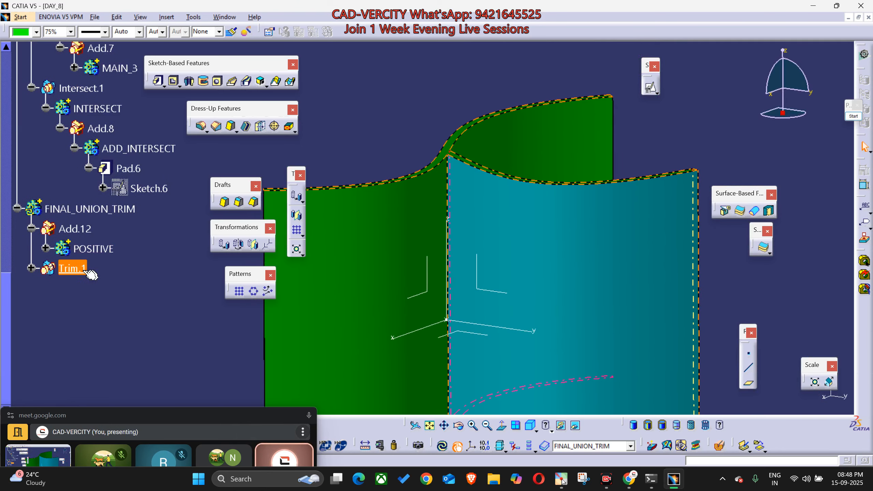
Step: Locate the green wall's Pad.7 in the tree, open its definition, and shorten its first limit to 599 mm
right_click(385, 207)
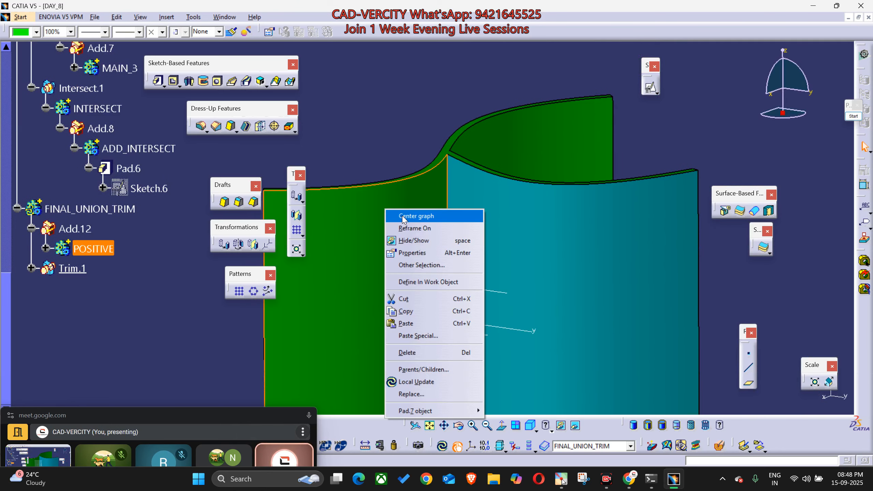
click(404, 221)
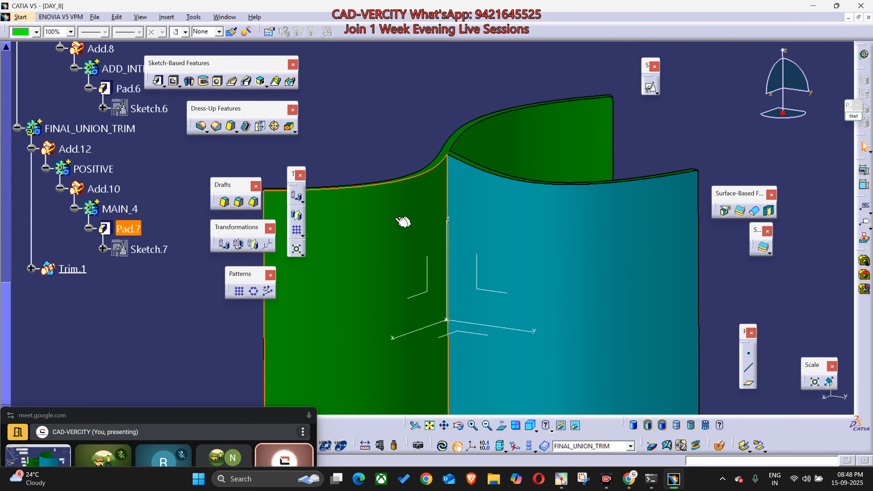
click(130, 230)
double_click(495, 160)
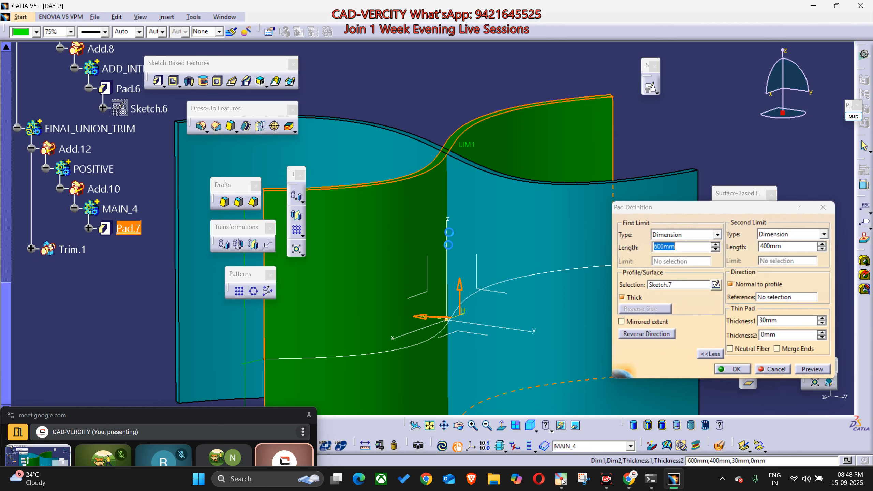
middle_drag(438, 300, 507, 203)
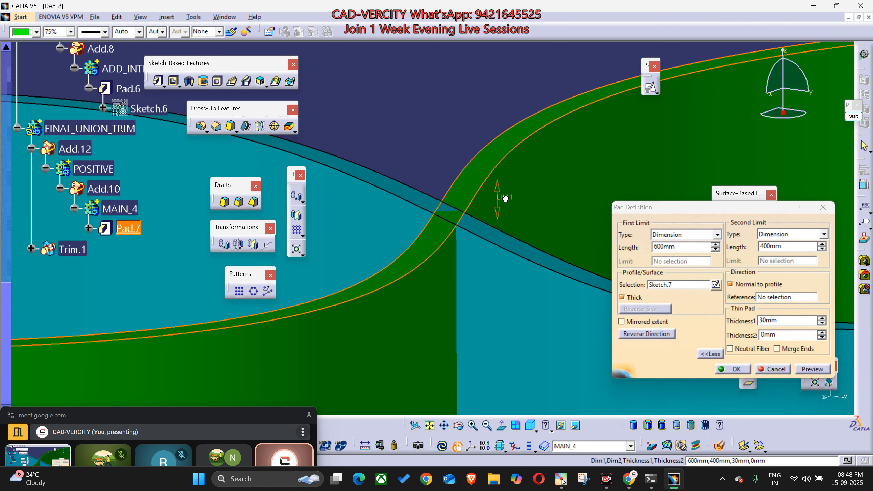
drag(506, 199, 516, 281)
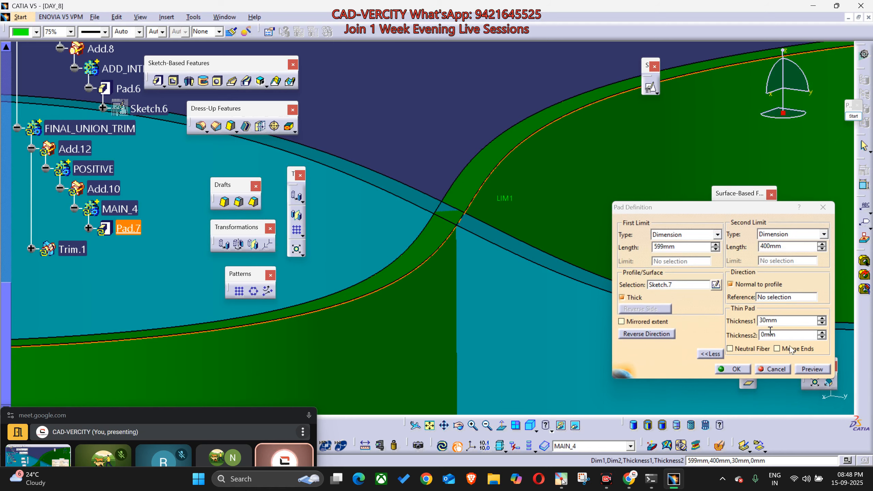
click(809, 372)
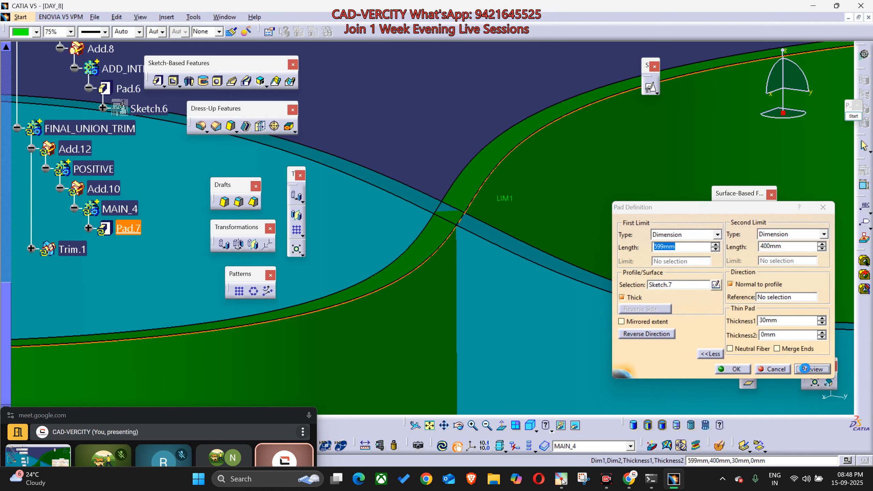
middle_drag(513, 327, 417, 245)
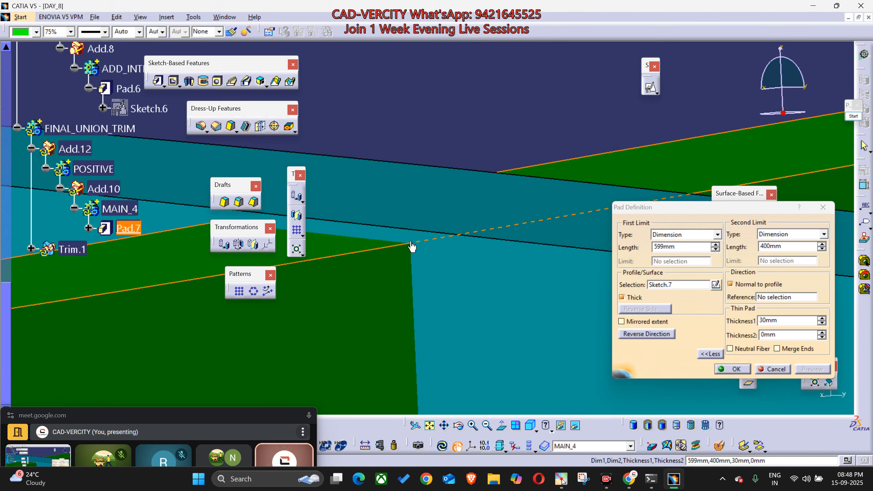
drag(678, 247, 628, 251)
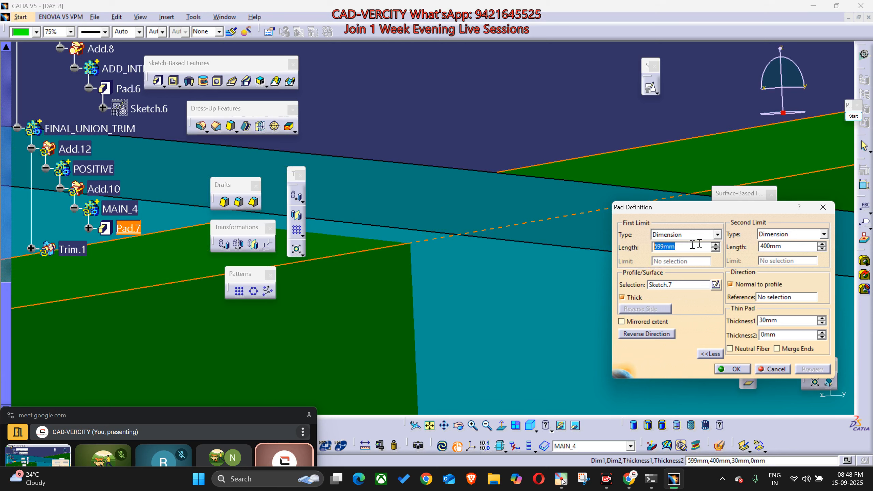
click(743, 369)
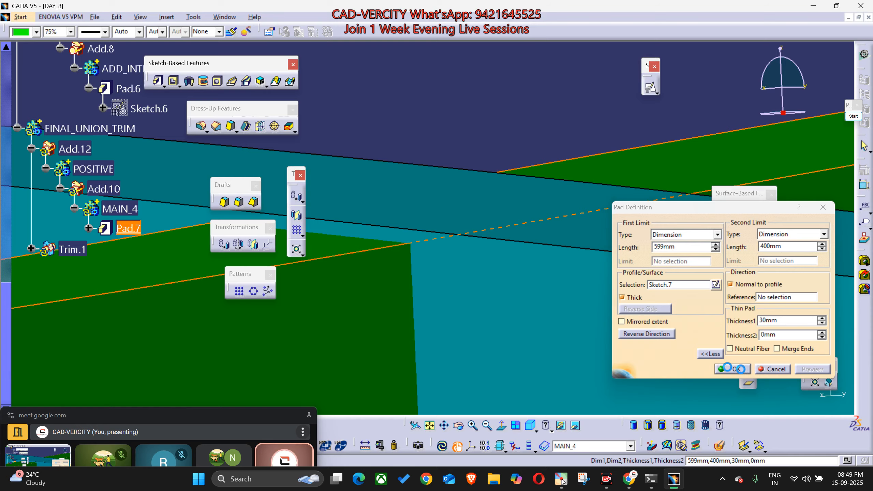
Step: Locally update Trim.1 to rebuild it with the modified green pad
click(73, 248)
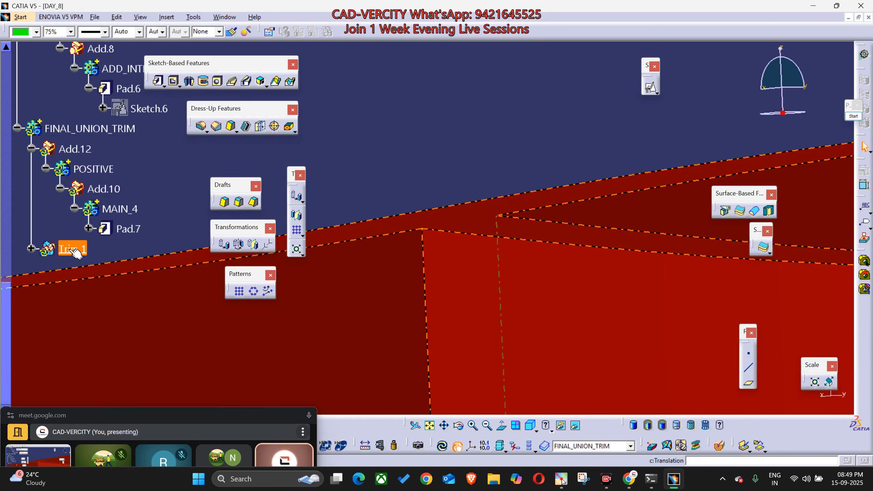
right_click(81, 255)
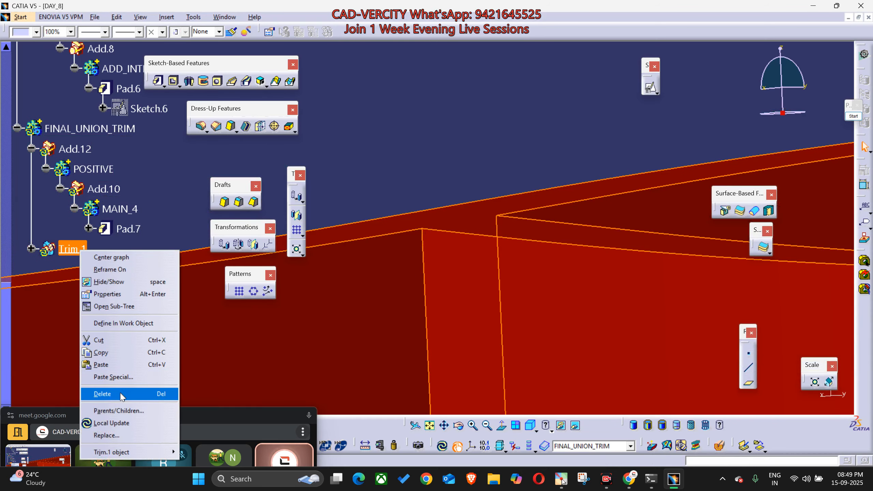
click(111, 422)
middle_drag(421, 152, 460, 385)
middle_drag(411, 269, 473, 368)
click(474, 368)
middle_drag(483, 308, 505, 345)
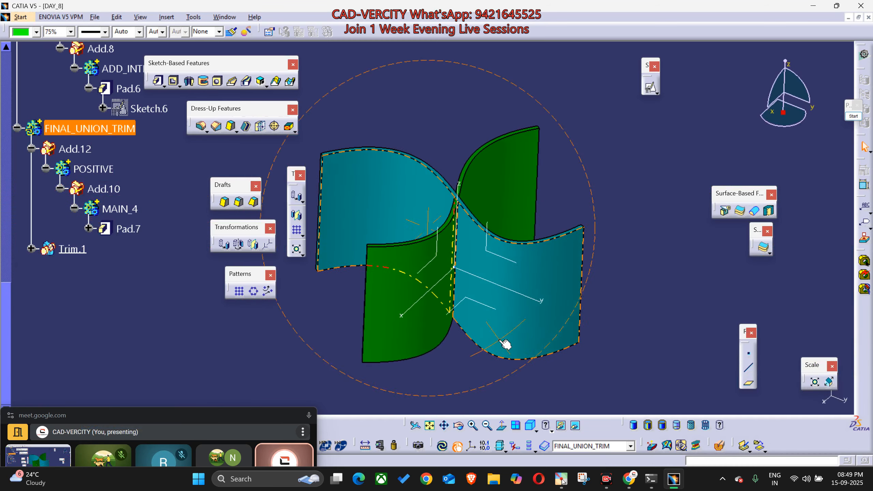
Step: Reopen Trim.1 for editing and remove all three entries from its faces to keep
click(83, 253)
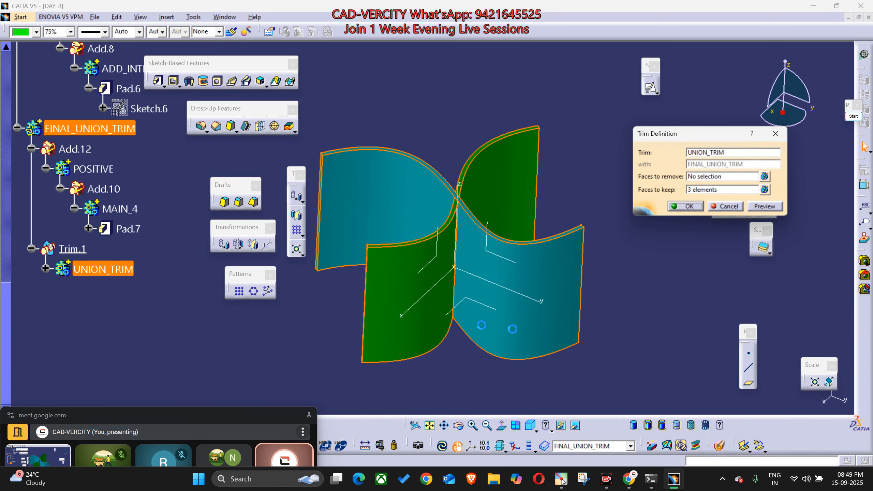
click(766, 190)
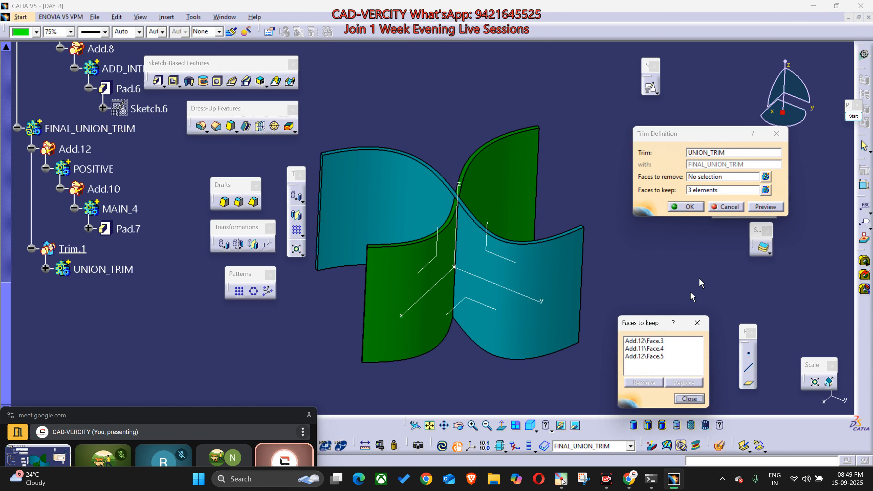
click(645, 341)
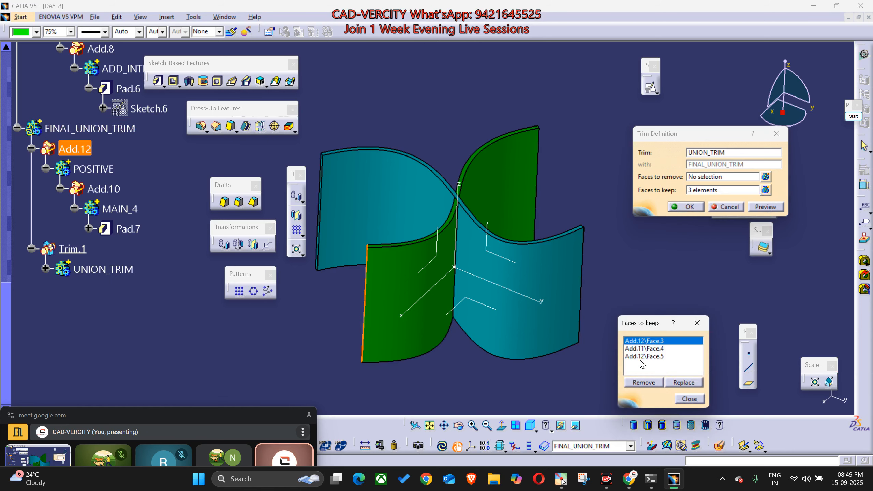
click(640, 383)
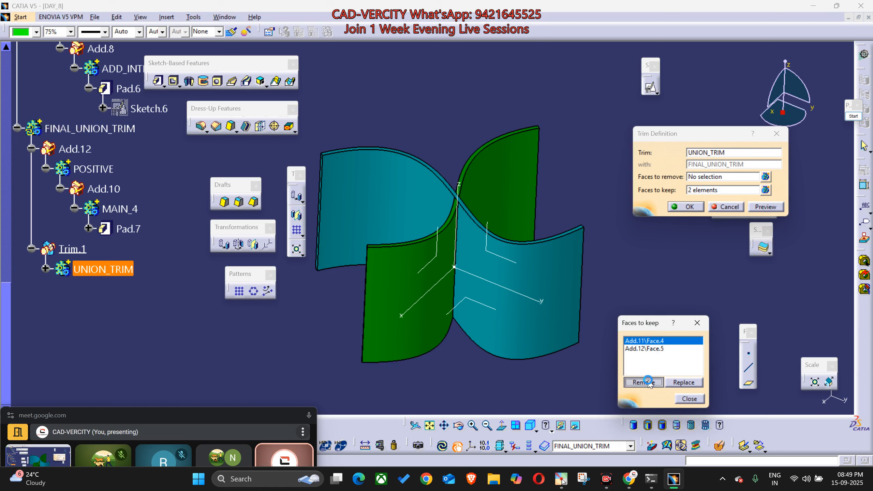
click(649, 382)
click(654, 342)
click(655, 382)
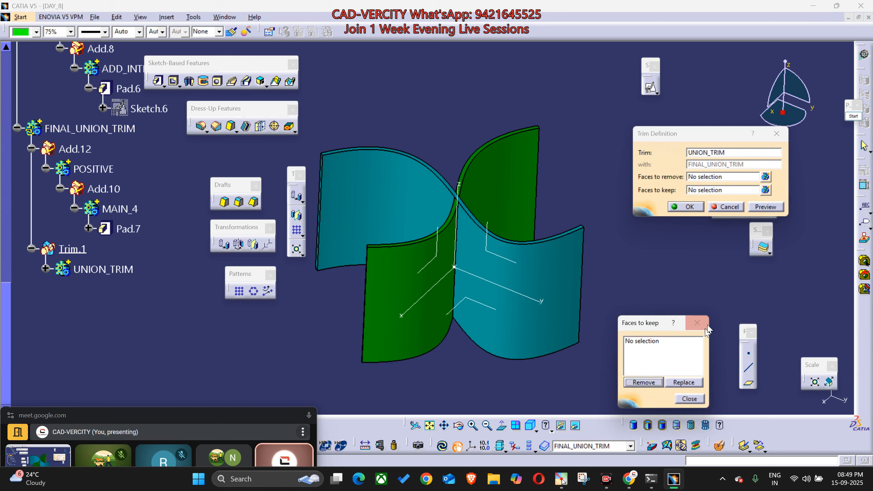
click(697, 323)
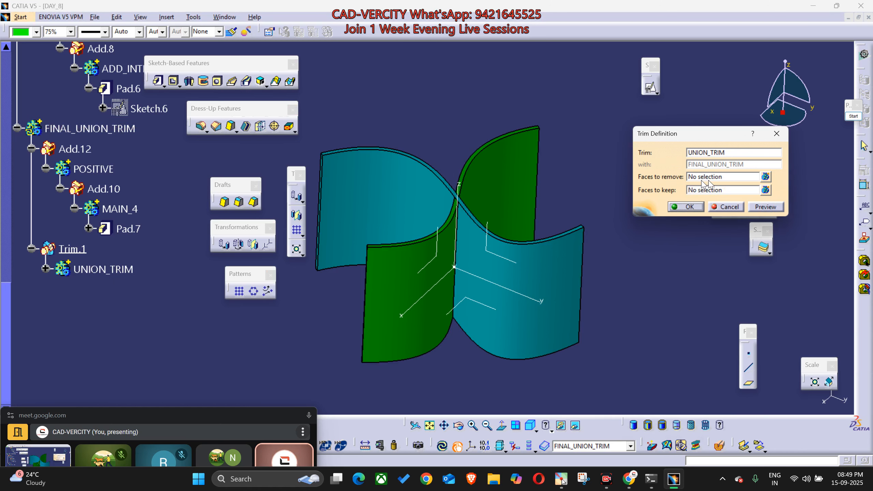
Step: Pick one face on the cyan wall and the thin end face of the front green wing as faces to keep
middle_drag(474, 362, 535, 197)
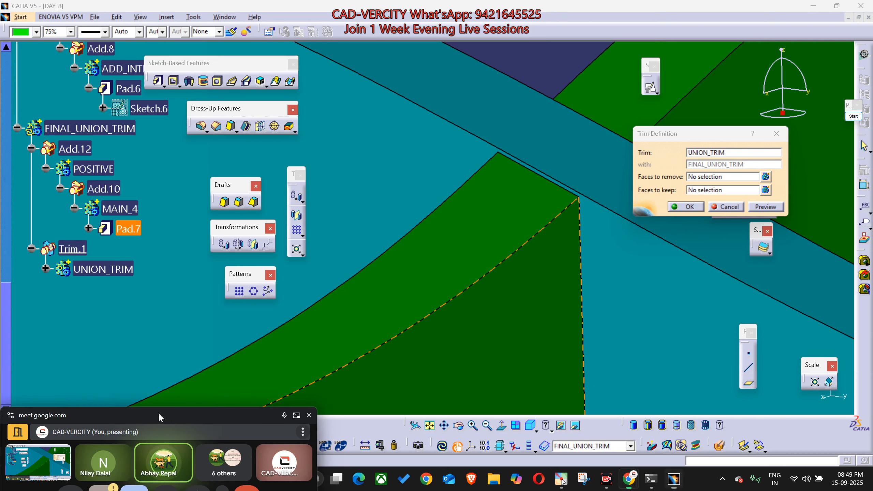
middle_drag(439, 231, 461, 286)
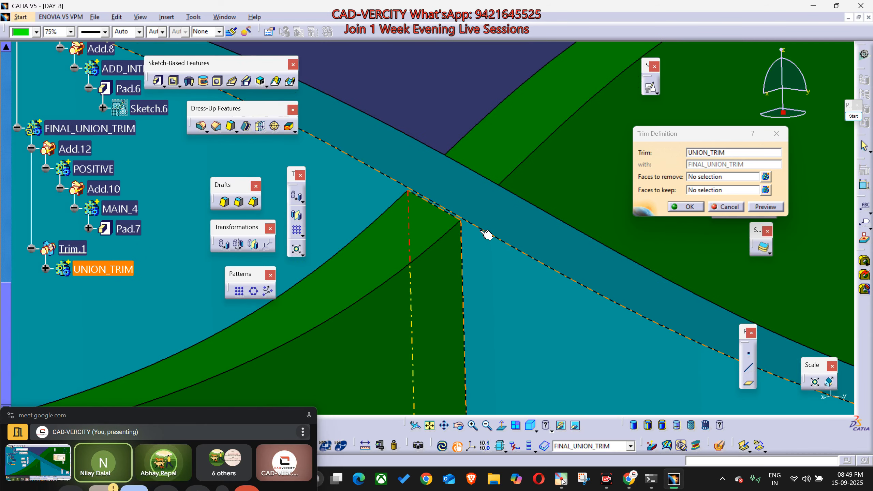
middle_drag(474, 238, 487, 315)
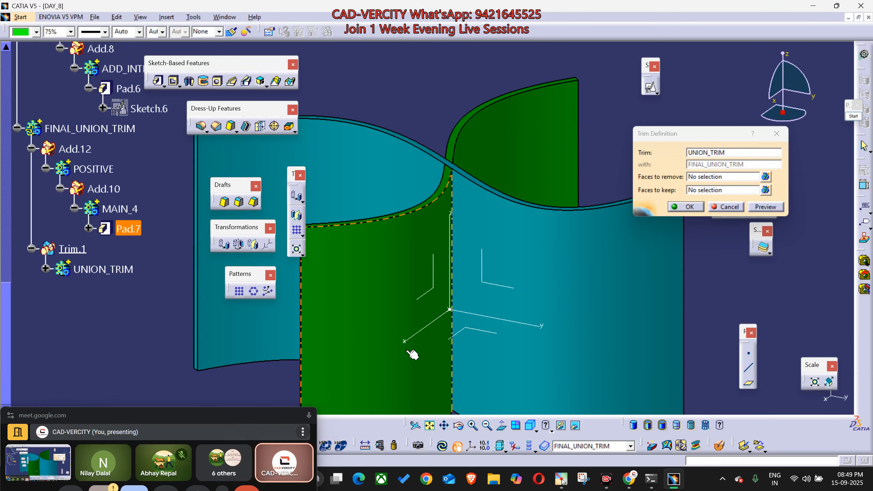
click(702, 193)
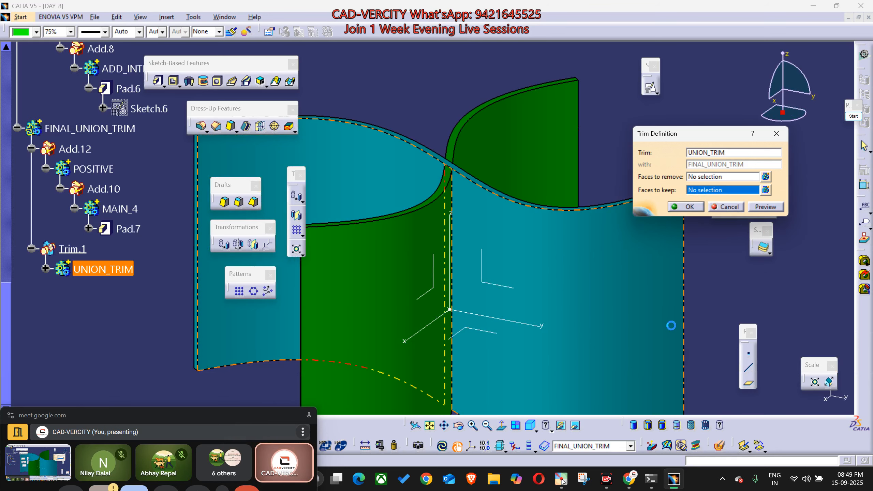
middle_drag(603, 295, 487, 225)
click(520, 164)
middle_drag(515, 165, 438, 280)
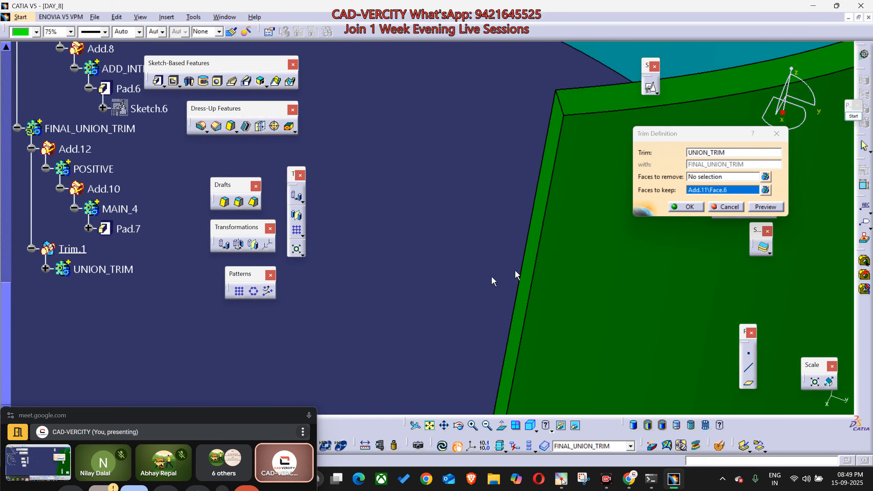
click(538, 242)
middle_drag(538, 242, 418, 318)
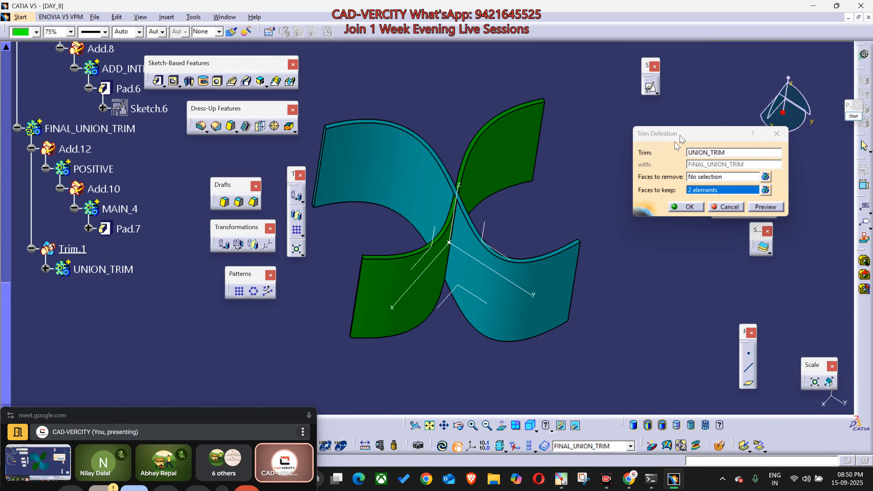
Step: Trace the cyan wall and front green wing with yellow annotations, cross out the rear green wing, and leave annotation mode
click(854, 117)
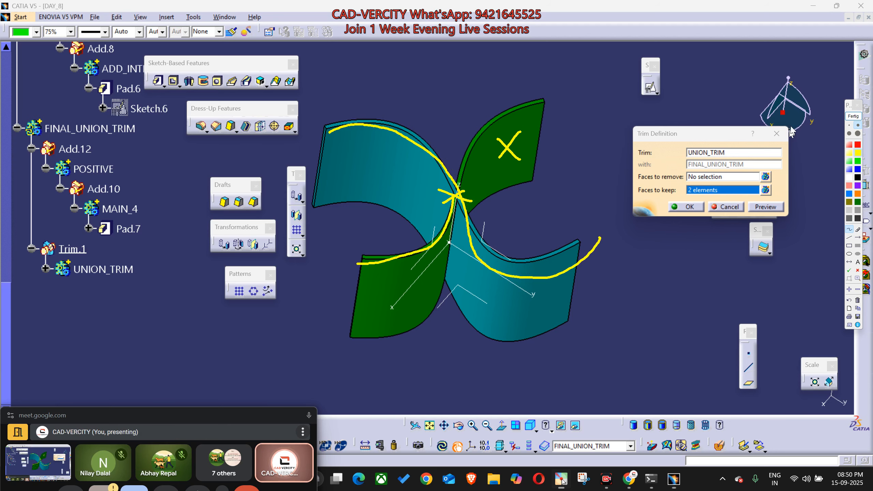
click(854, 119)
Step: Inspect the height offset where the green and cyan walls cross, and preview the trim with the two faces to keep
mouse_move(522, 289)
middle_down()
mouse_move(538, 243)
mouse_move(532, 91)
mouse_move(504, 162)
middle_up()
middle_drag(478, 285, 606, 96)
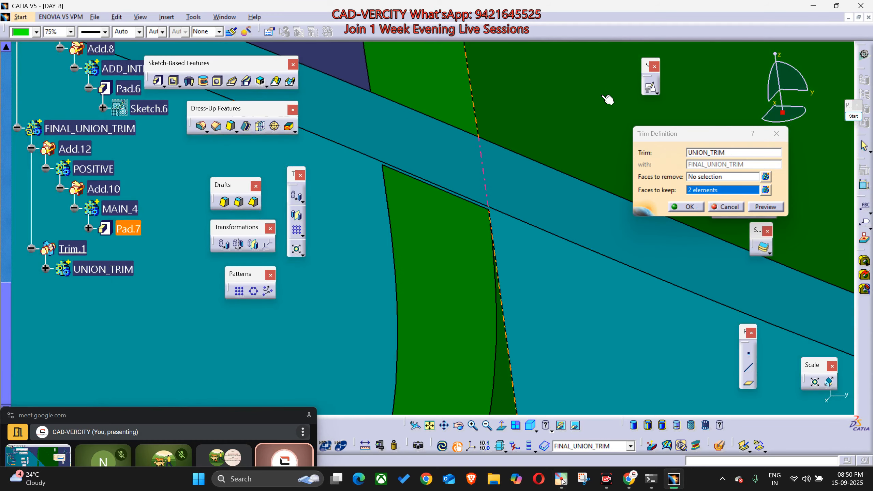
middle_click(446, 190)
middle_drag(357, 294, 395, 151)
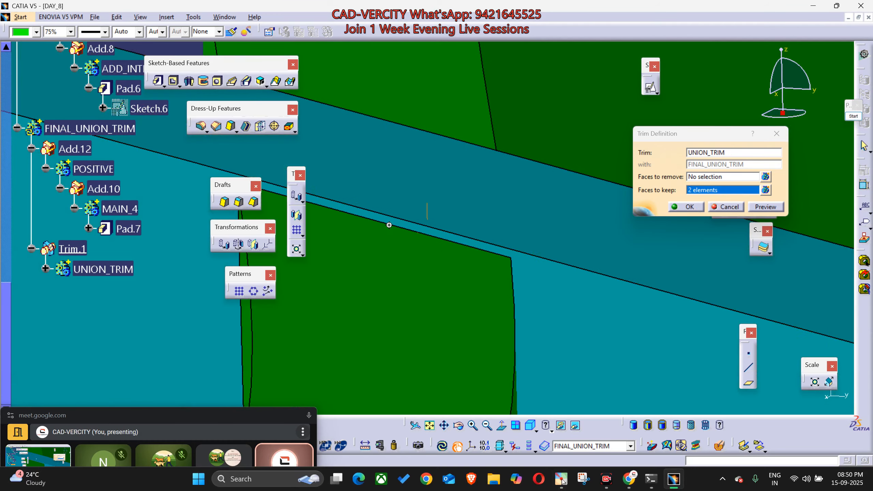
middle_click(389, 225)
middle_drag(414, 297, 480, 396)
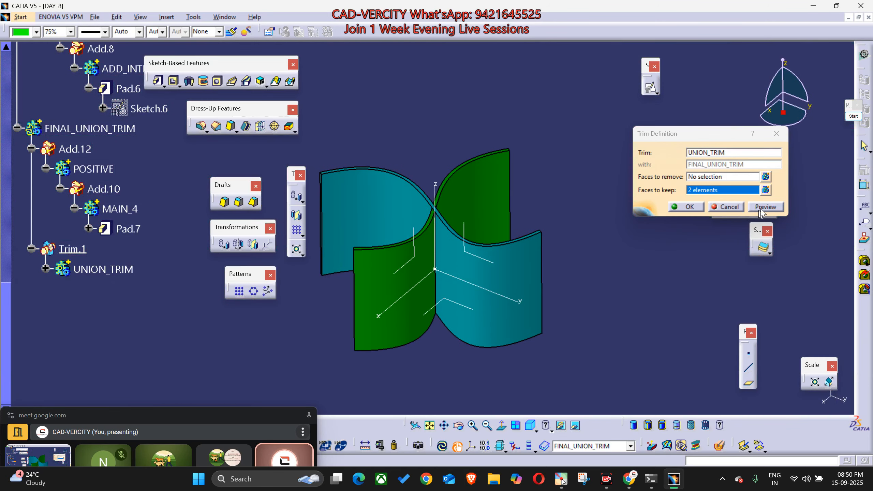
click(767, 207)
middle_drag(482, 304, 557, 296)
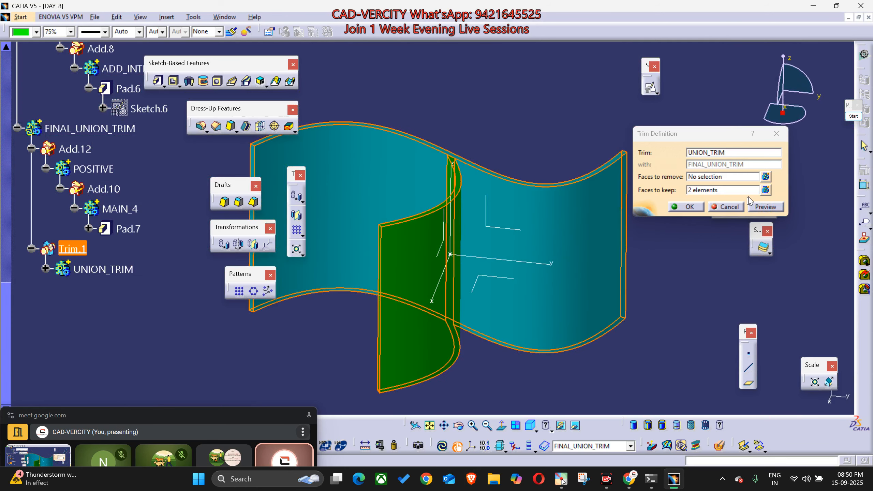
Step: Remove both entries from the trim's faces to keep and preview it with no faces selected
click(766, 190)
click(640, 340)
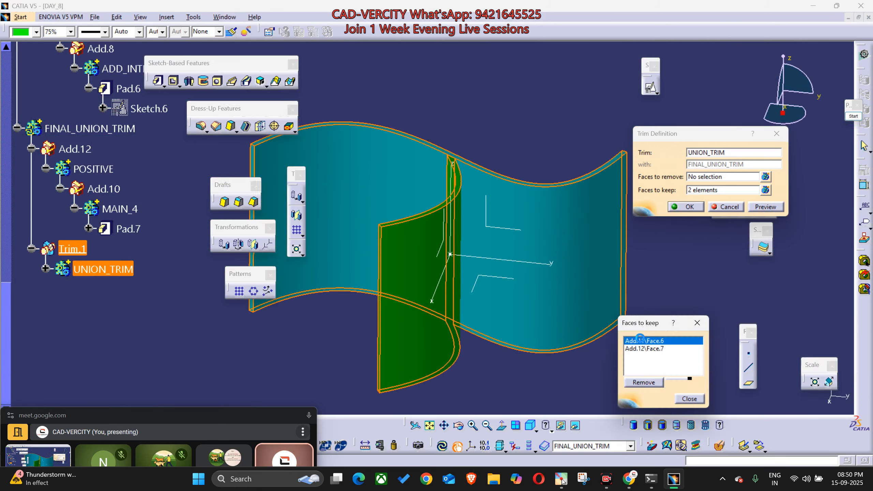
click(643, 382)
click(650, 342)
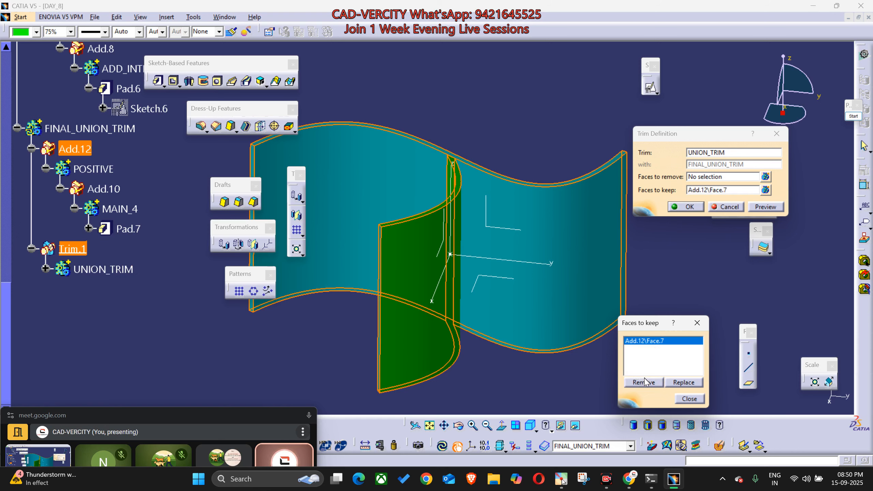
click(643, 382)
click(697, 323)
click(725, 177)
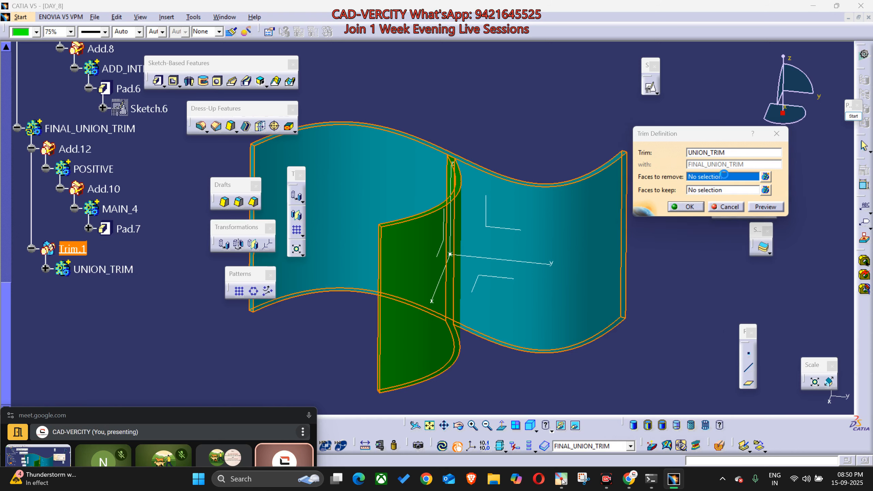
click(770, 207)
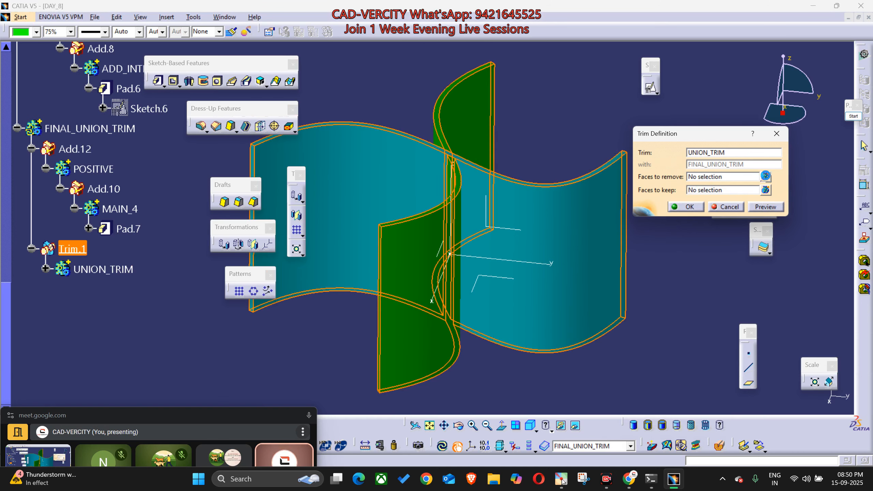
Step: Pick one face at the end of the cyan wall as the face to remove
click(765, 176)
middle_drag(534, 294, 454, 323)
middle_drag(497, 350, 375, 238)
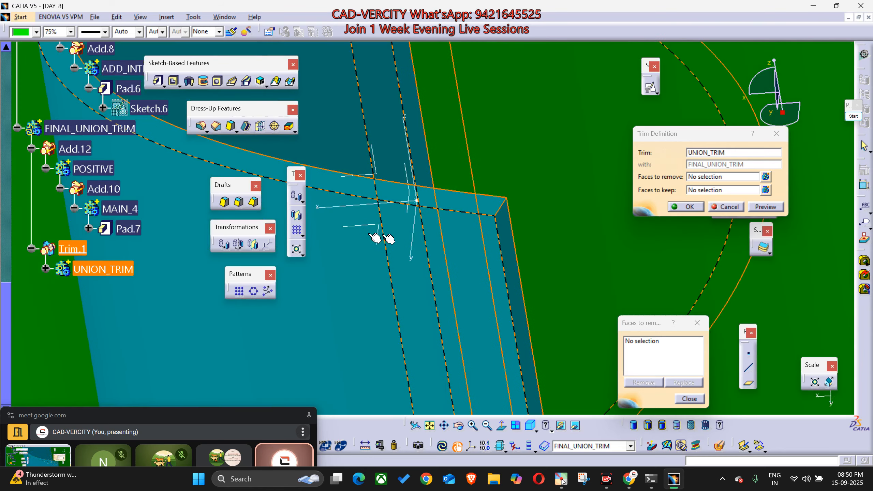
click(501, 227)
middle_drag(500, 229, 537, 272)
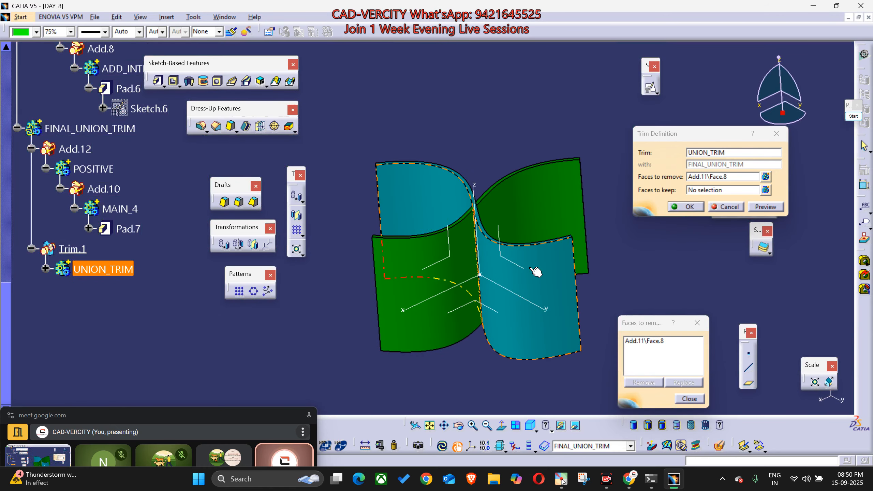
middle_drag(419, 191, 570, 273)
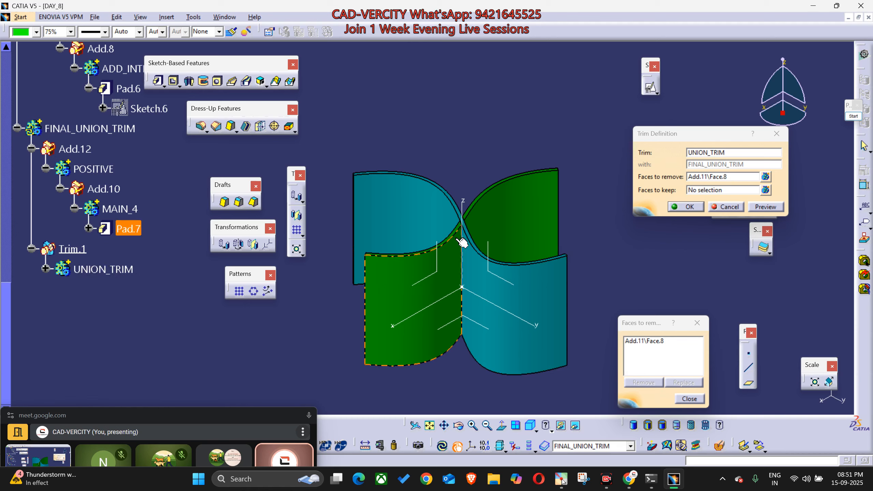
Step: Examine the height offset where the green and cyan walls cross, and preview the trim with the single face to remove
middle_drag(458, 289, 504, 229)
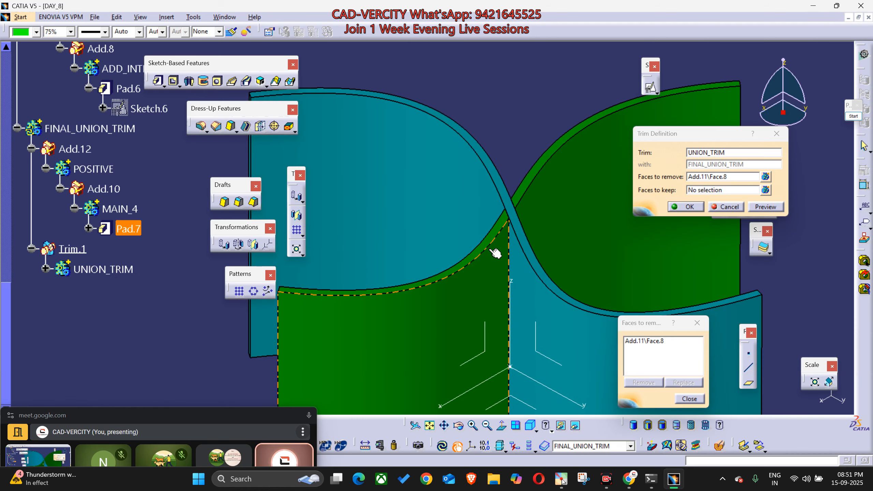
middle_click(500, 232)
middle_drag(446, 340, 498, 165)
middle_click(425, 167)
middle_drag(435, 275, 491, 165)
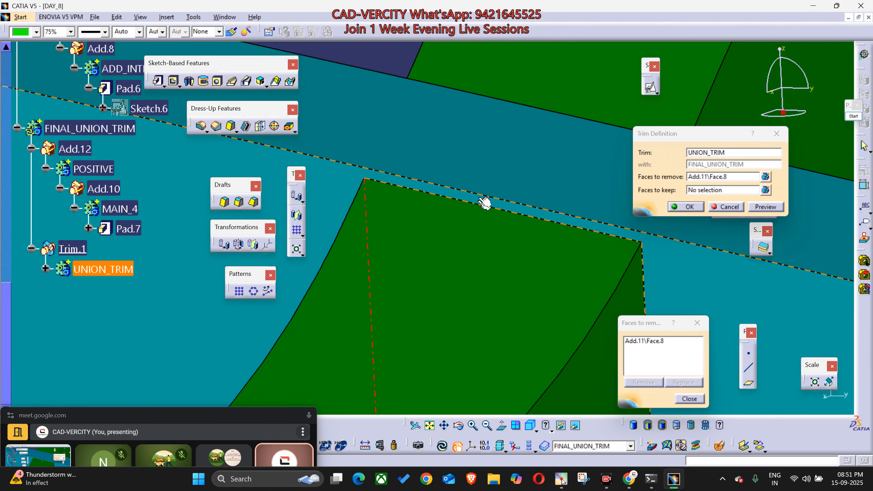
middle_drag(487, 203, 547, 391)
click(766, 207)
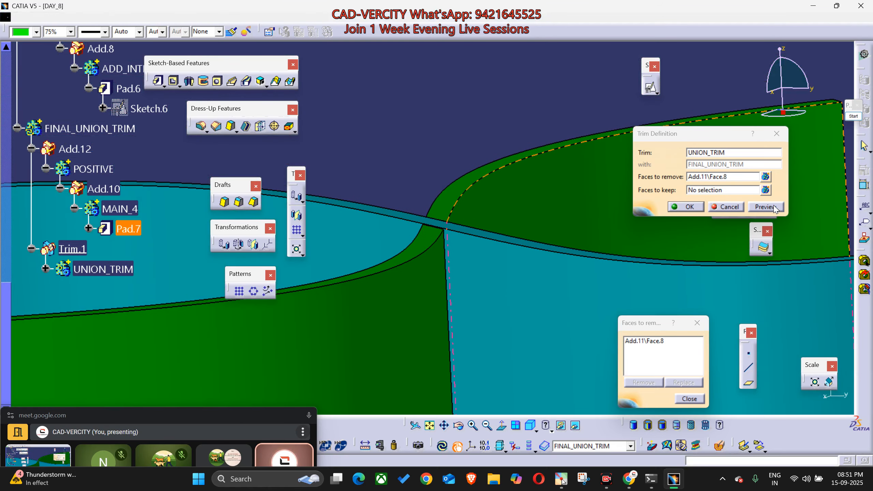
middle_drag(434, 224, 499, 352)
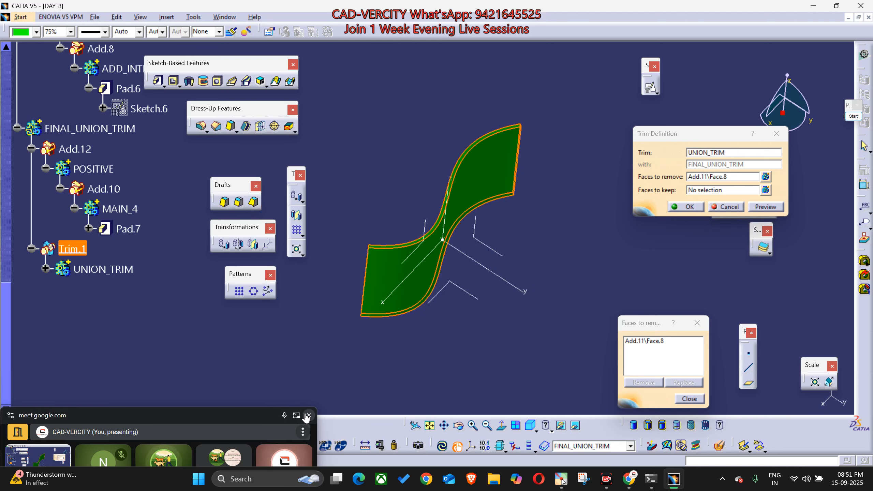
Step: Check the meeting's participant list and the WhatsApp group chat, and return to CATIA
click(297, 415)
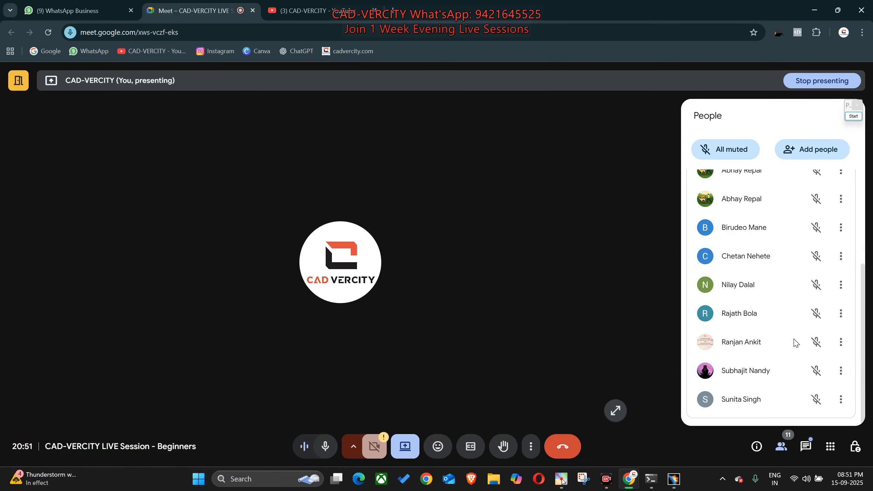
scroll(796, 343, up, 2)
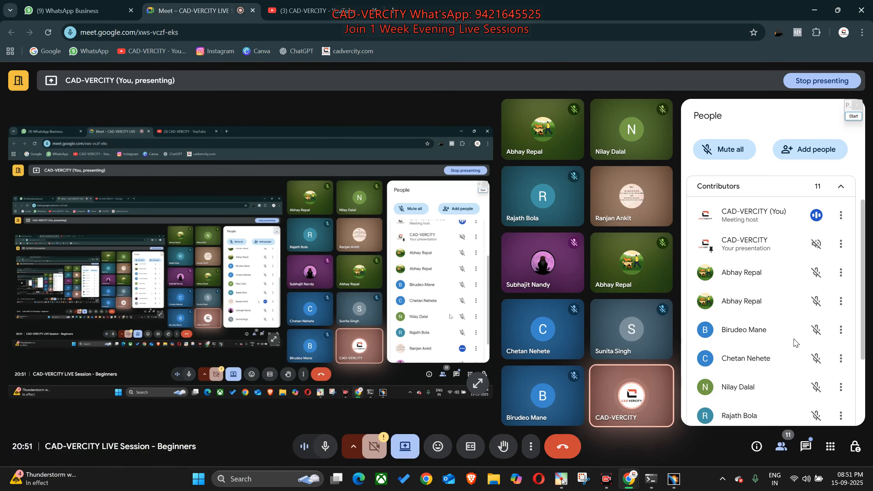
scroll(797, 343, down, 3)
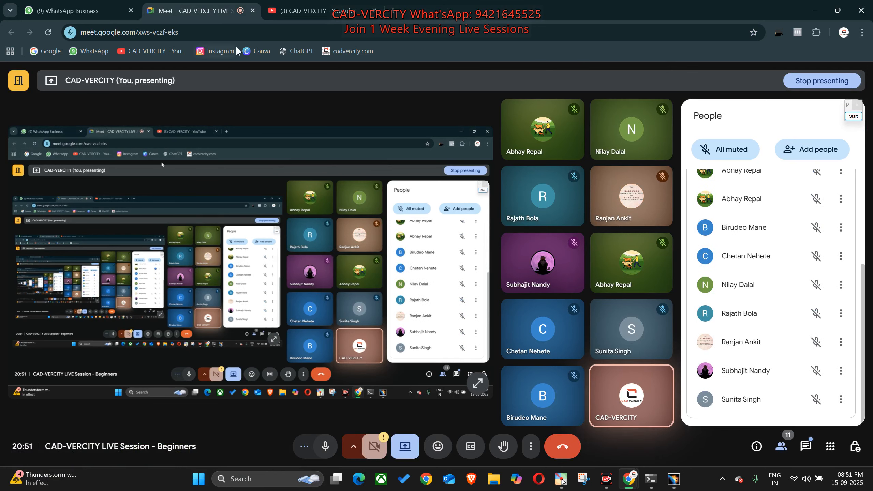
click(65, 12)
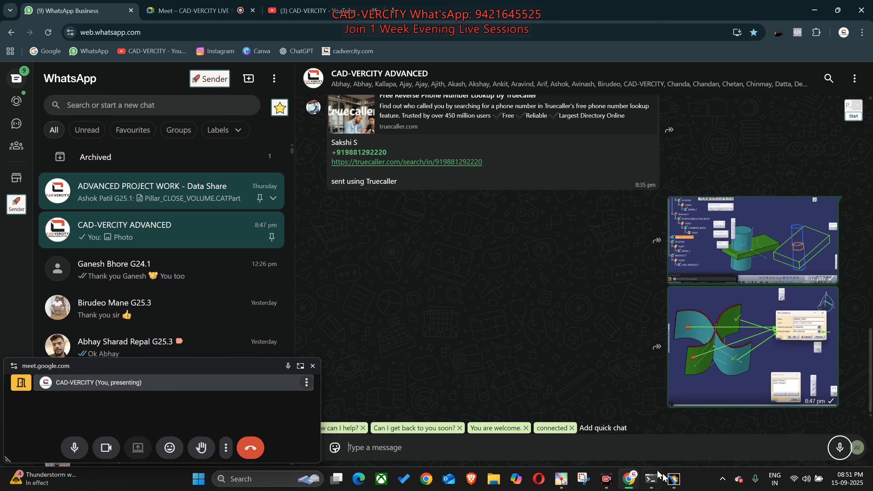
click(674, 479)
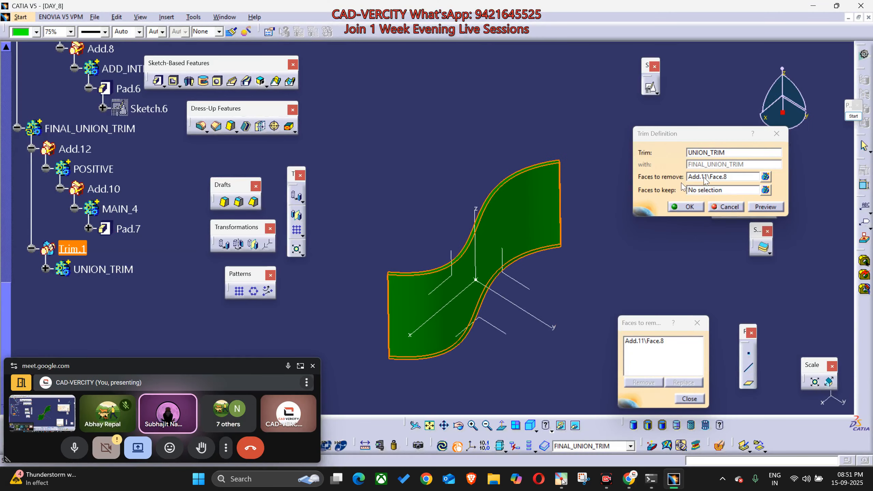
Step: Cancel the trim edit and set the first limit length of Pad.8 in ADD_UNION_TRIM to 599 mm
click(724, 207)
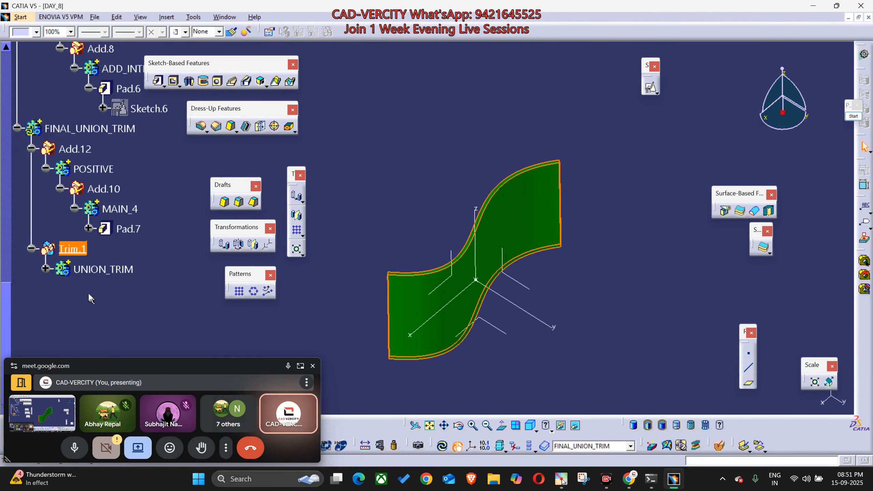
click(45, 268)
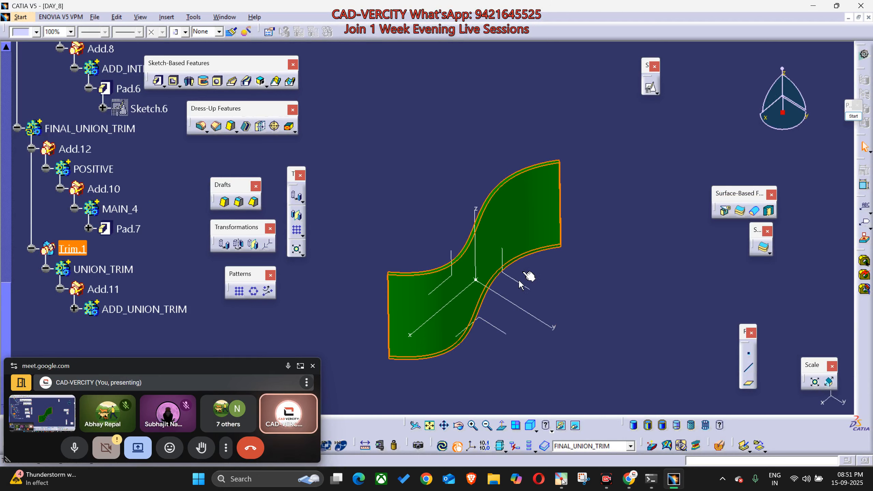
click(75, 309)
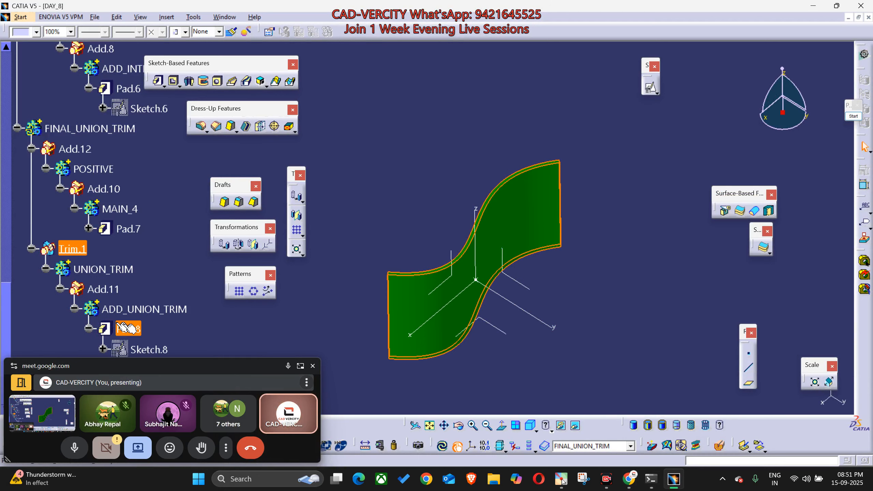
double_click(128, 329)
middle_drag(468, 318, 512, 274)
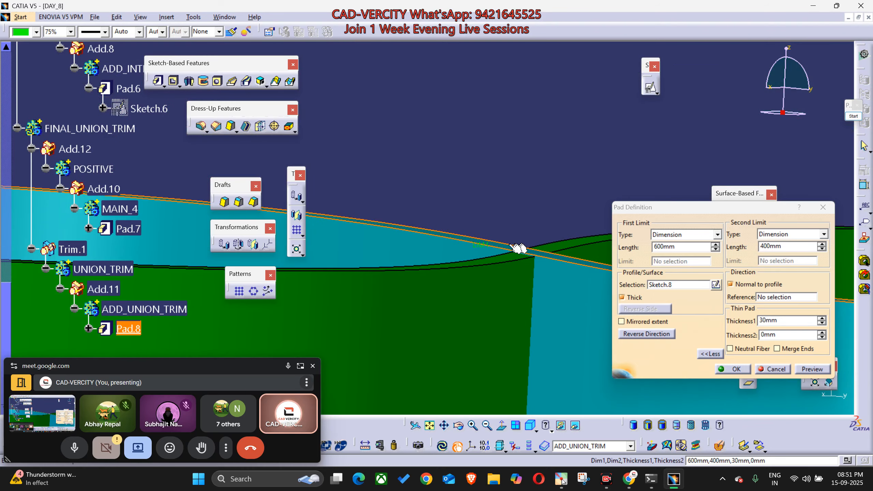
drag(475, 247, 477, 241)
middle_drag(482, 248, 365, 239)
drag(354, 236, 351, 248)
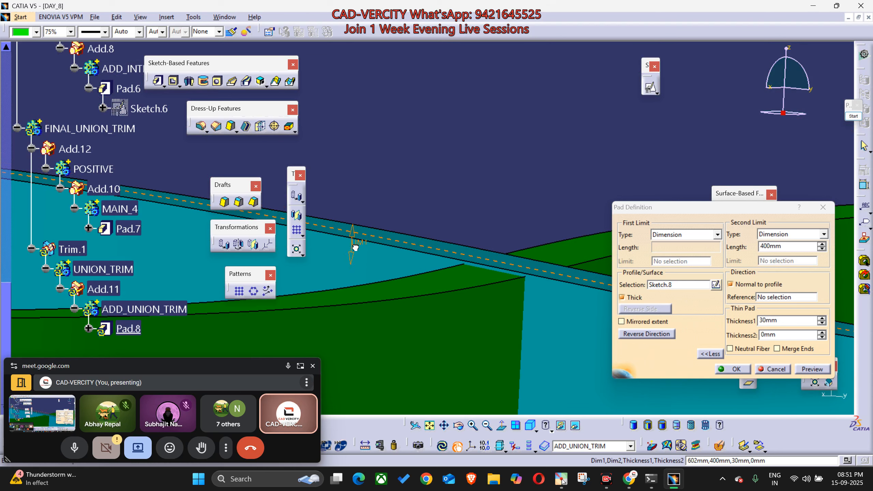
drag(676, 247, 640, 251)
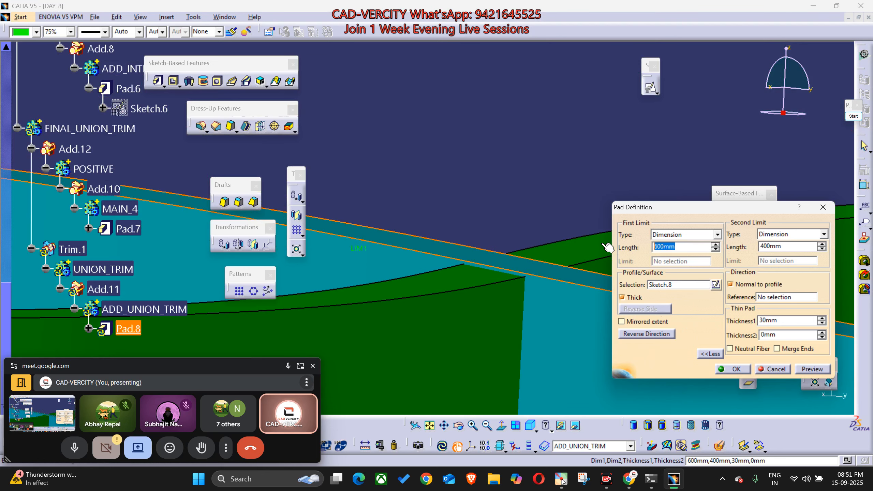
key(Return)
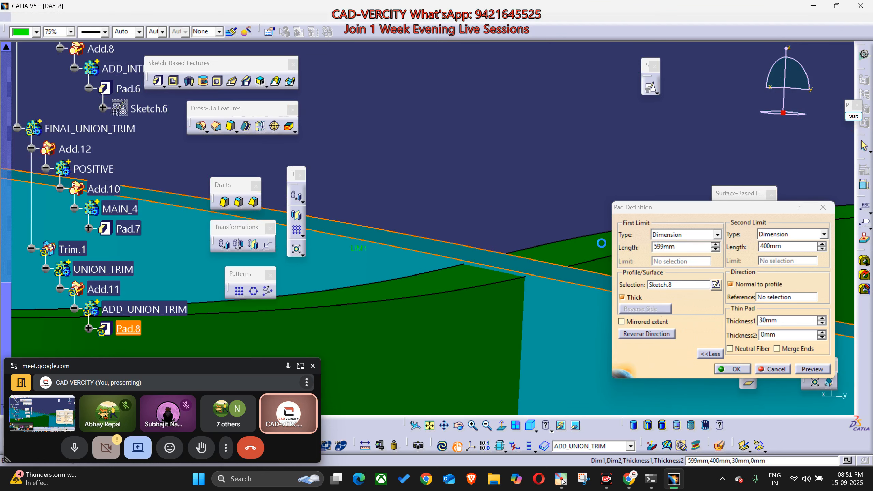
Step: Run a local update on FINAL_UNION_TRIM and inspect the joint between the trimmed walls
right_click(65, 252)
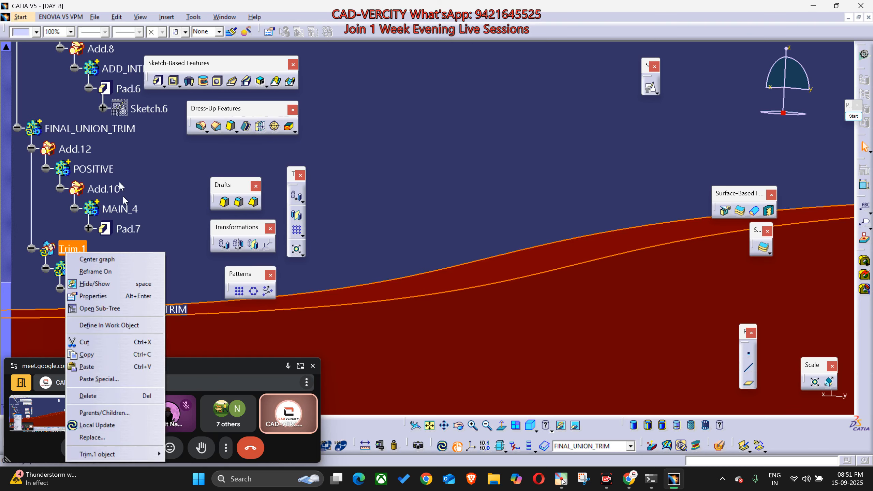
right_click(108, 130)
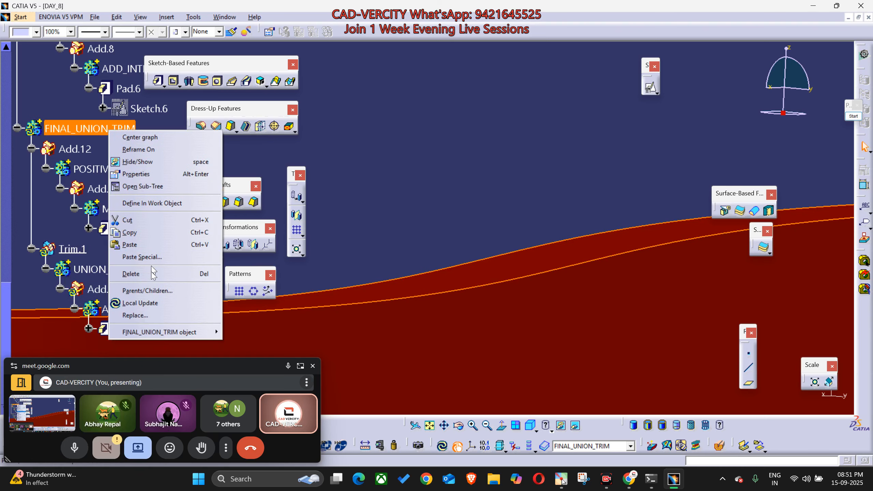
click(151, 303)
middle_drag(461, 294, 539, 237)
scroll(551, 369, up, 1)
click(547, 371)
middle_drag(585, 289, 512, 159)
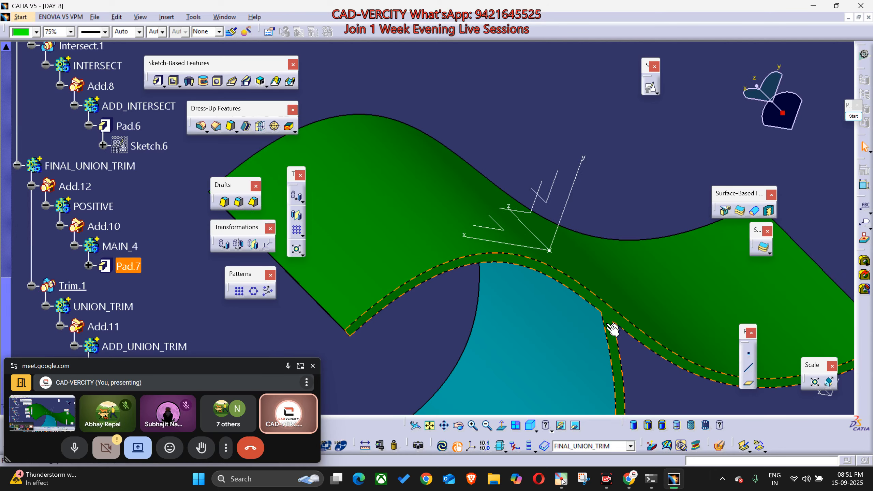
middle_drag(600, 236, 461, 329)
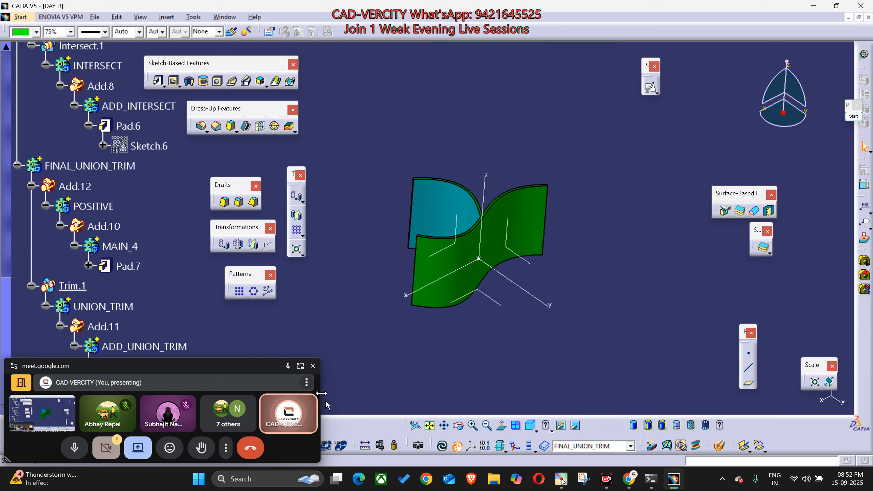
Step: Check the online meeting and the WhatsApp tab for participants' responses, and switch back to CATIA
click(301, 367)
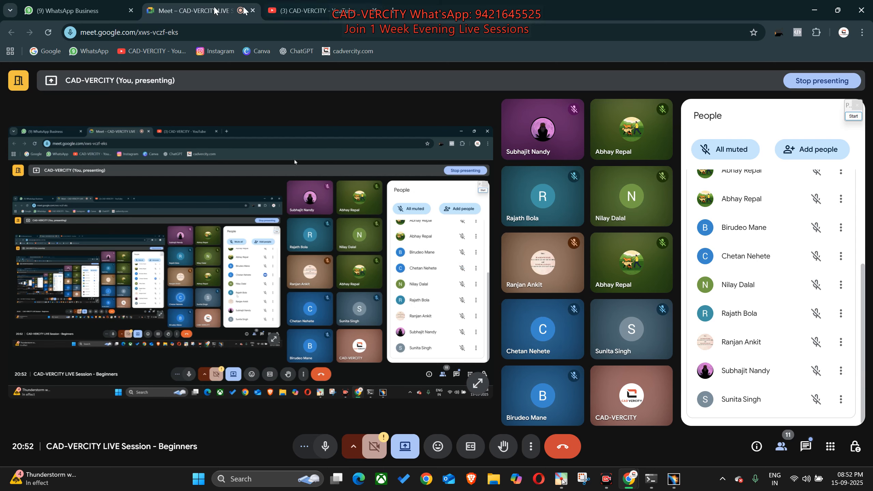
click(80, 13)
click(674, 479)
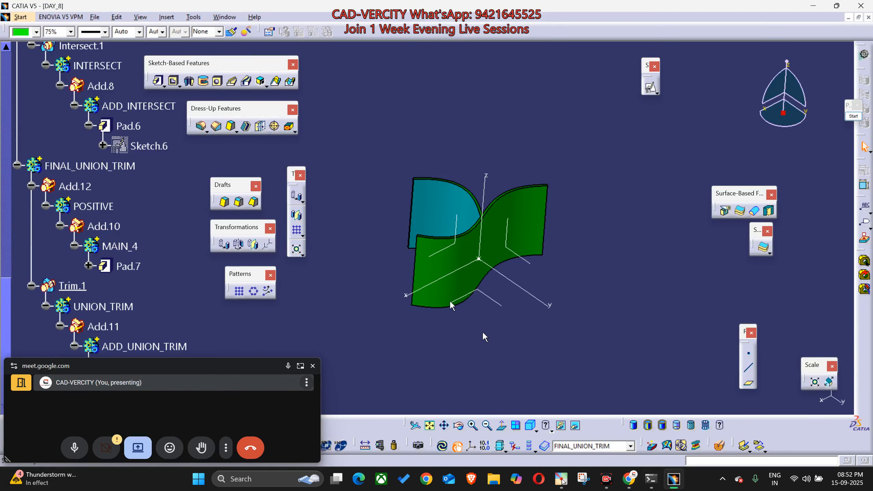
Step: Collapse Intersect.1 and the FINAL_INTERSECT body in the specification tree
scroll(99, 272, up, 3)
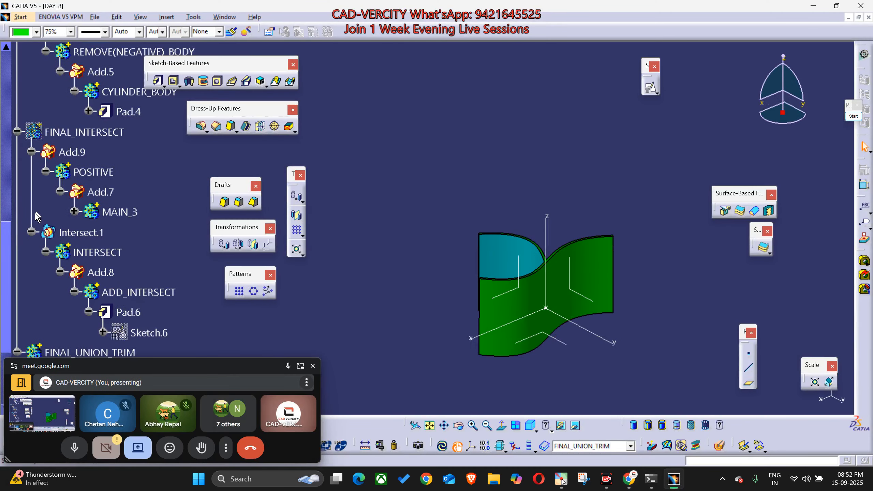
click(31, 232)
click(16, 131)
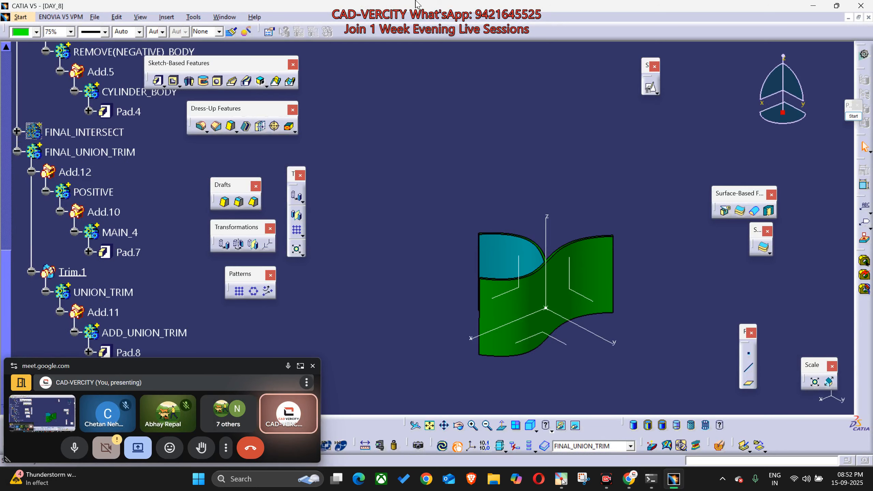
middle_drag(426, 228, 356, 171)
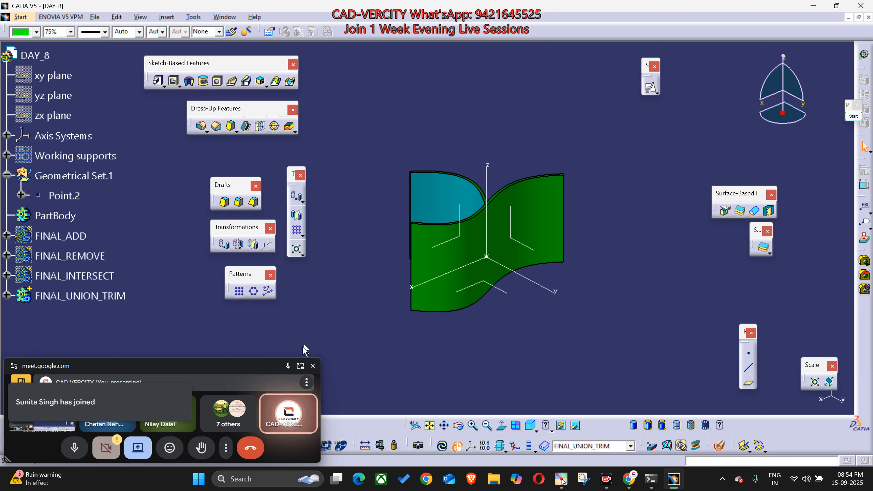
Step: Switch to the CAD-VERCITY ADVANCED chat in WhatsApp and view Saturday's orange flange drawing with its marked origin and axes
click(299, 366)
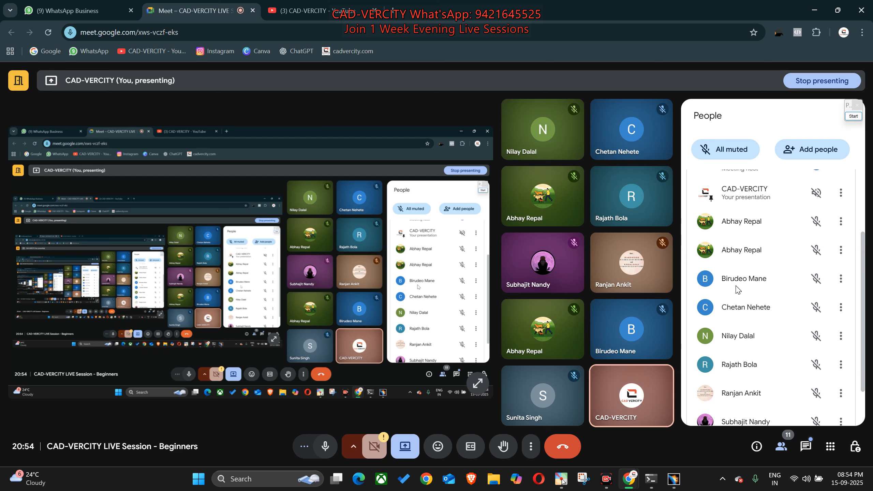
key(ctrl+1)
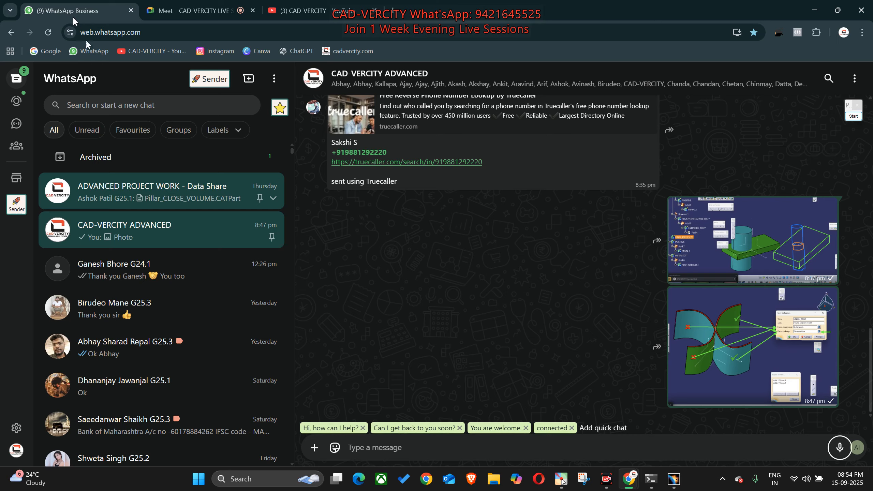
scroll(665, 323, up, 15)
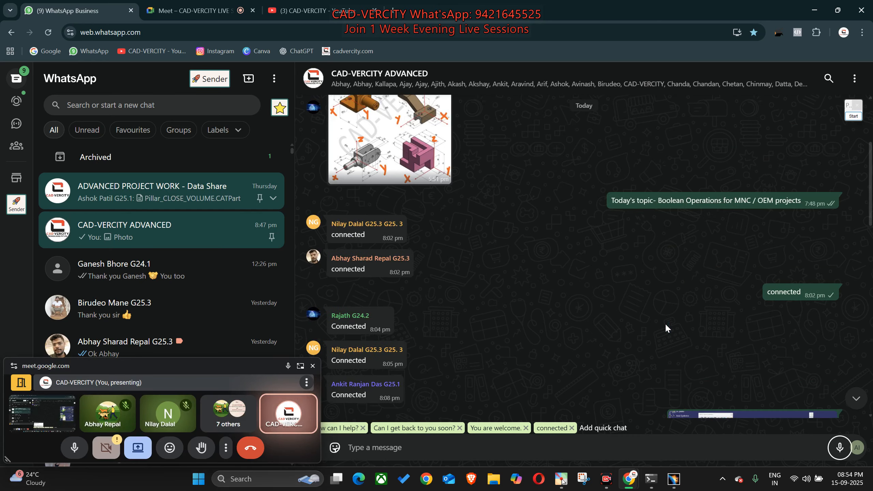
scroll(665, 324, up, 20)
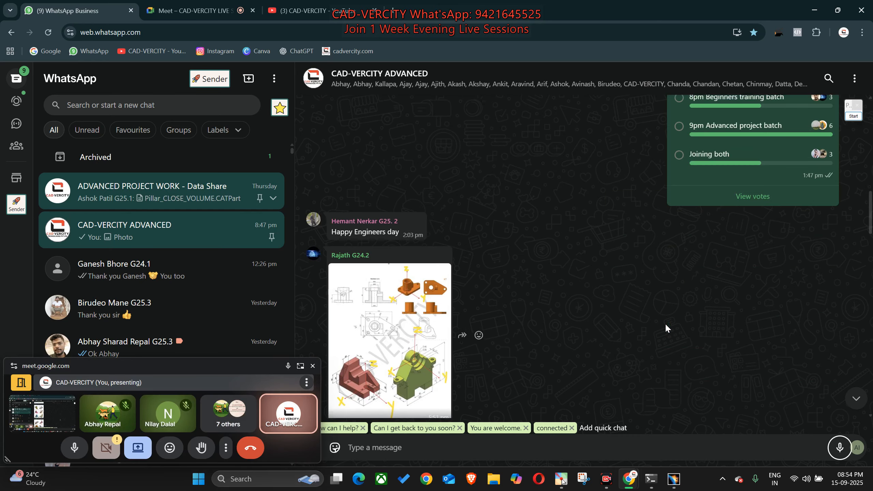
scroll(665, 324, up, 10)
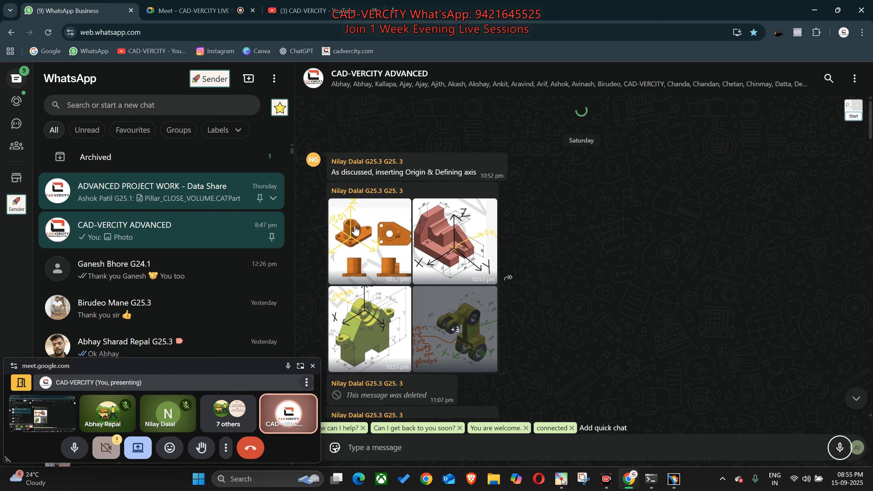
click(355, 231)
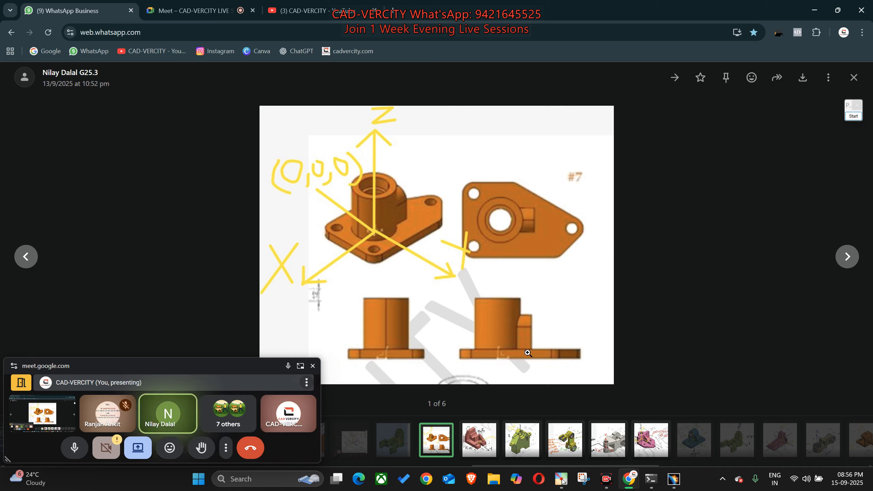
click(681, 248)
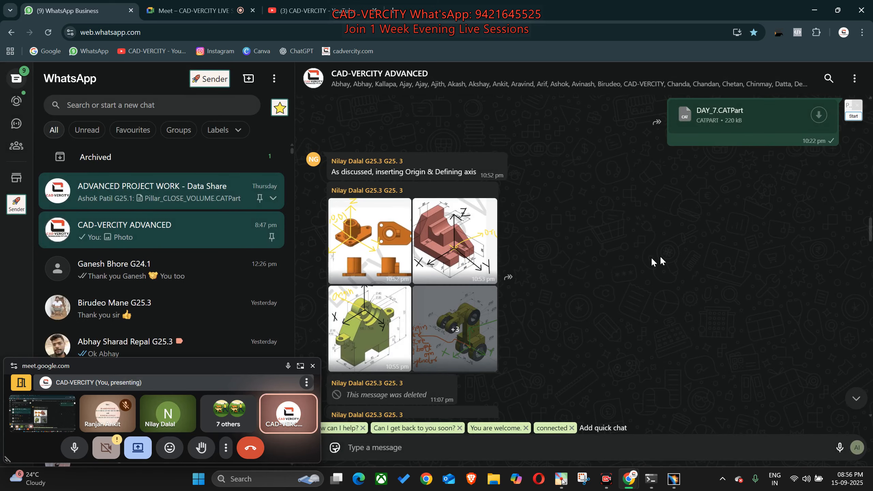
Step: View the shared green fork and pink bracket drawings with their marked origins and axes in the group chat
scroll(599, 267, down, 5)
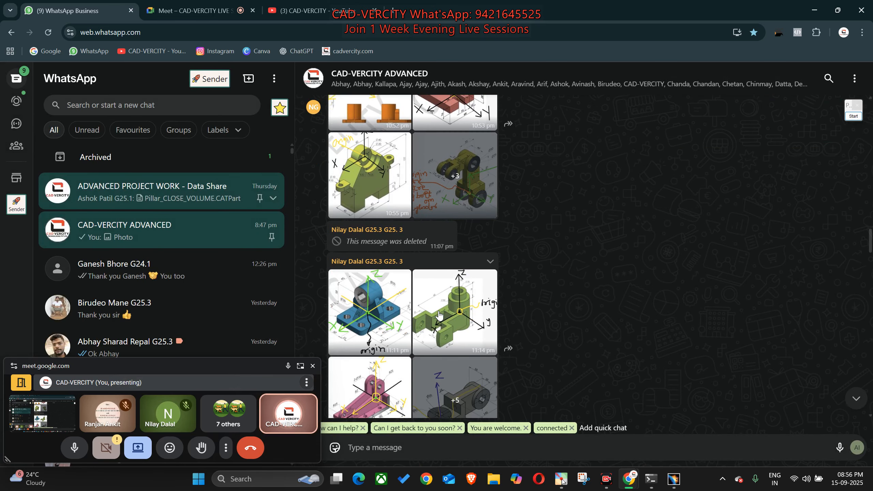
click(439, 315)
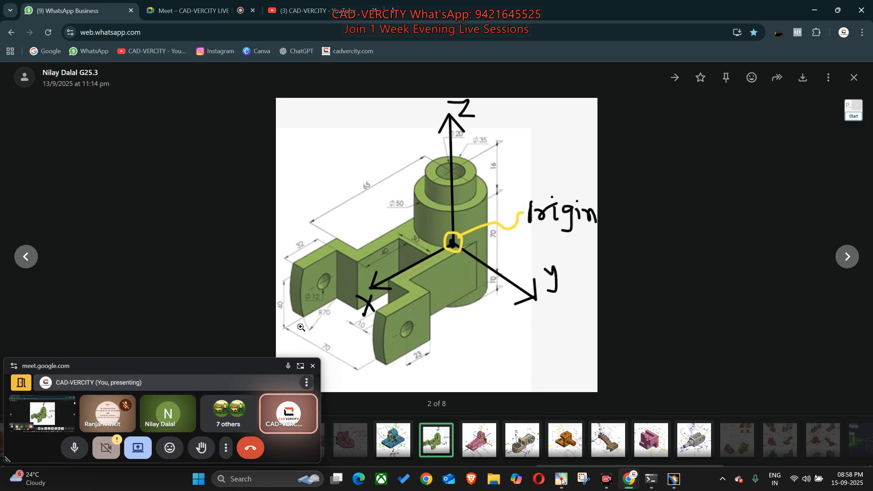
click(674, 264)
scroll(561, 265, down, 3)
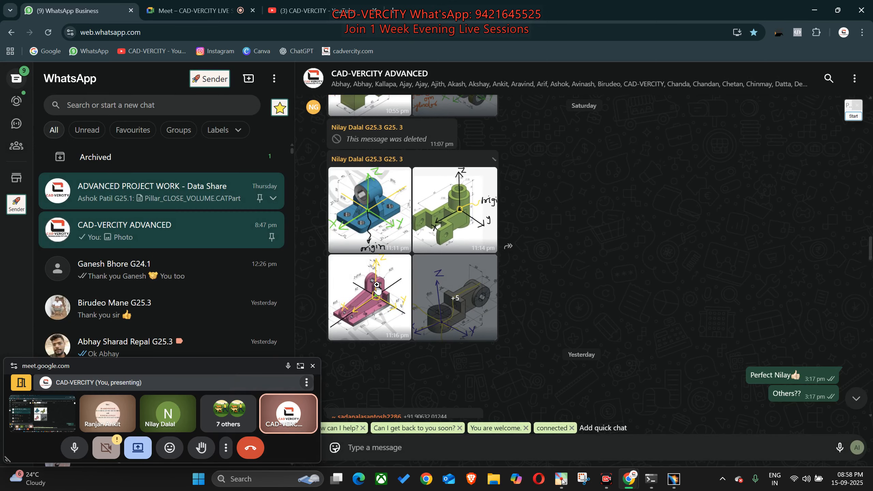
click(392, 306)
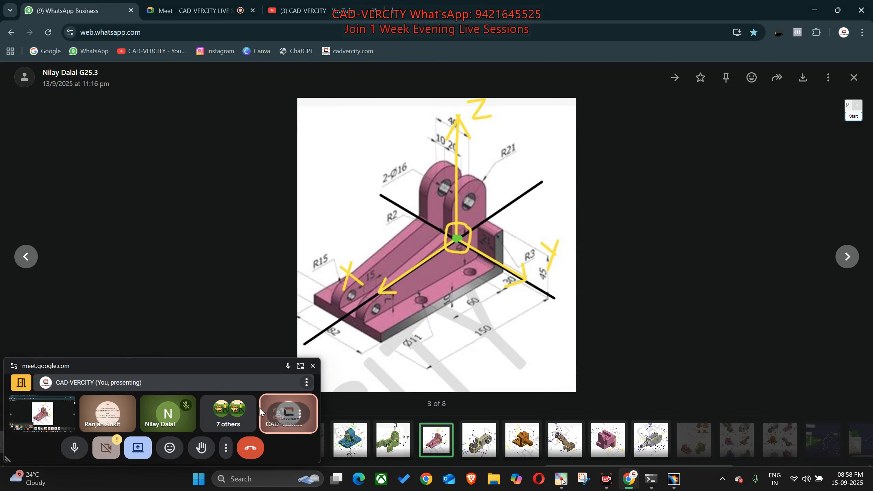
Step: Check the participants in the Google Meet session, return to WhatsApp and close the pink bracket drawing
click(300, 366)
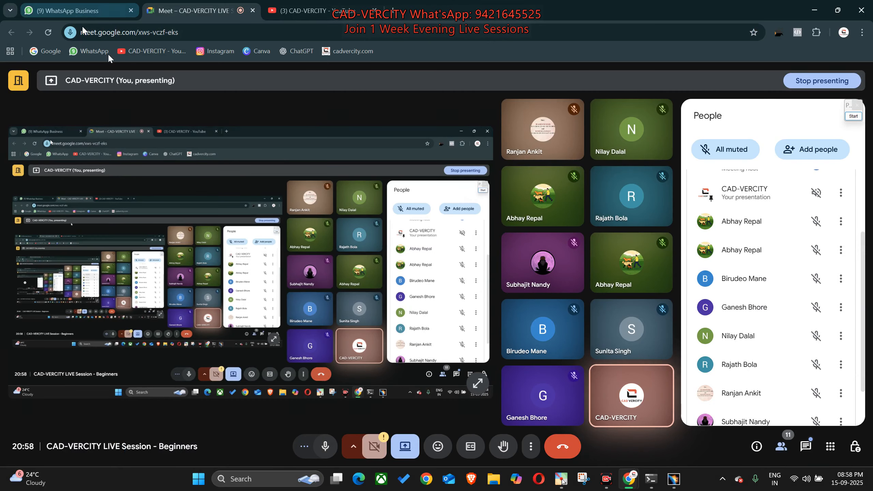
click(79, 10)
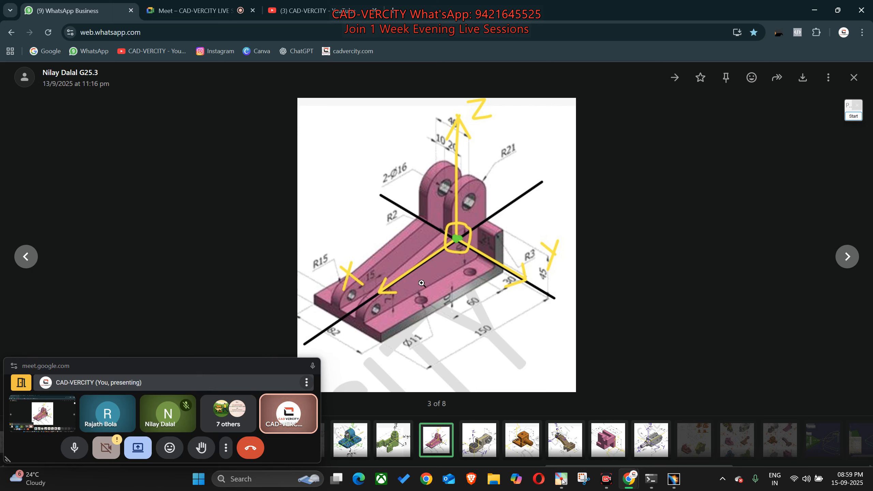
click(645, 258)
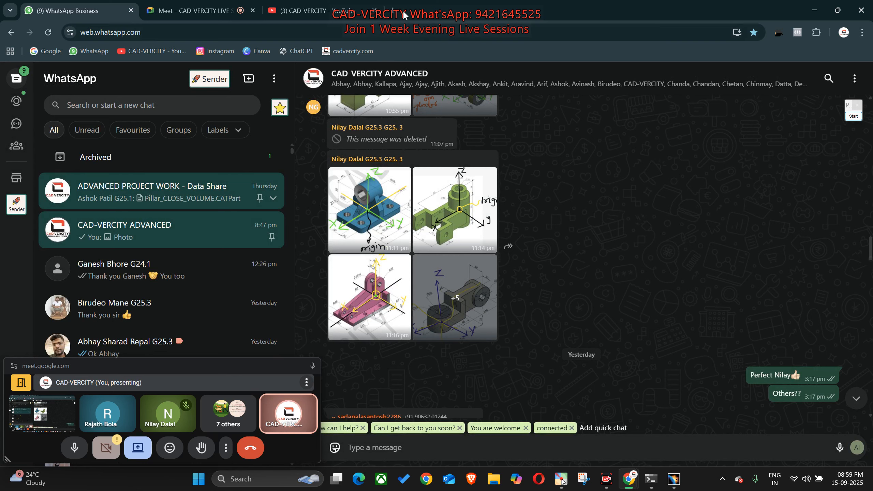
Step: Download the part design exercise book PDF from the group chat, open it in the browser and browse its sketching exercises
scroll(568, 244, up, 10)
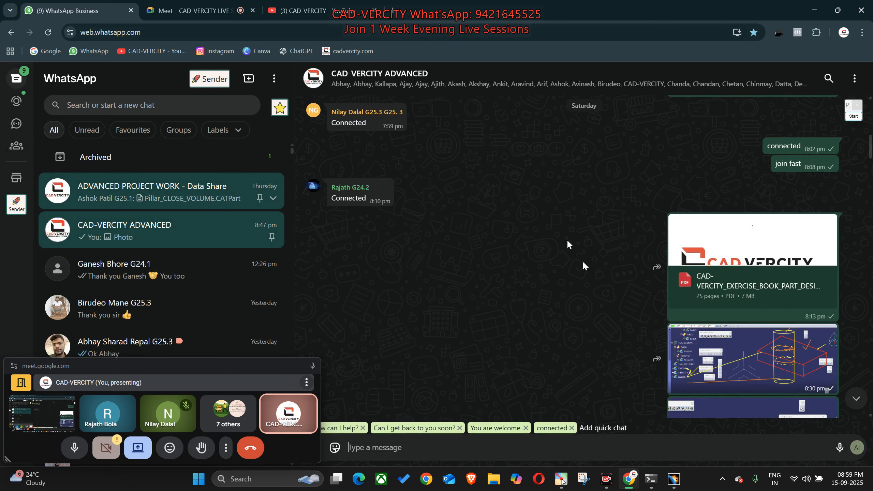
click(755, 245)
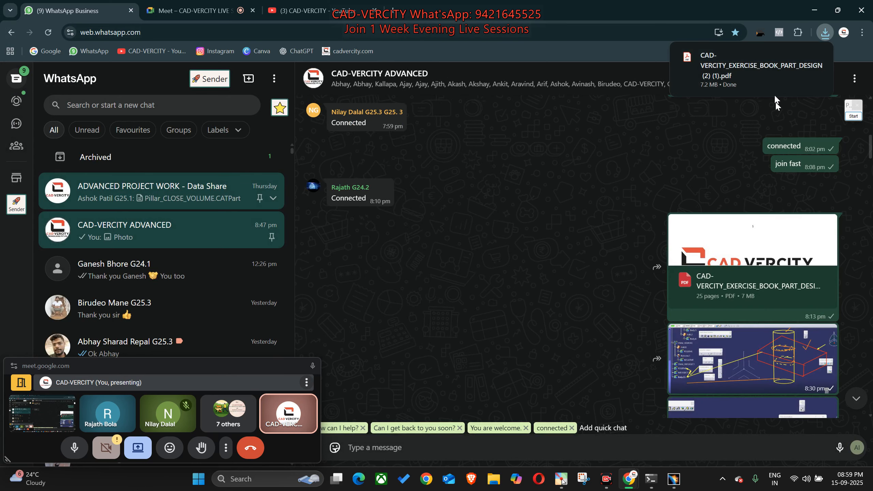
click(725, 64)
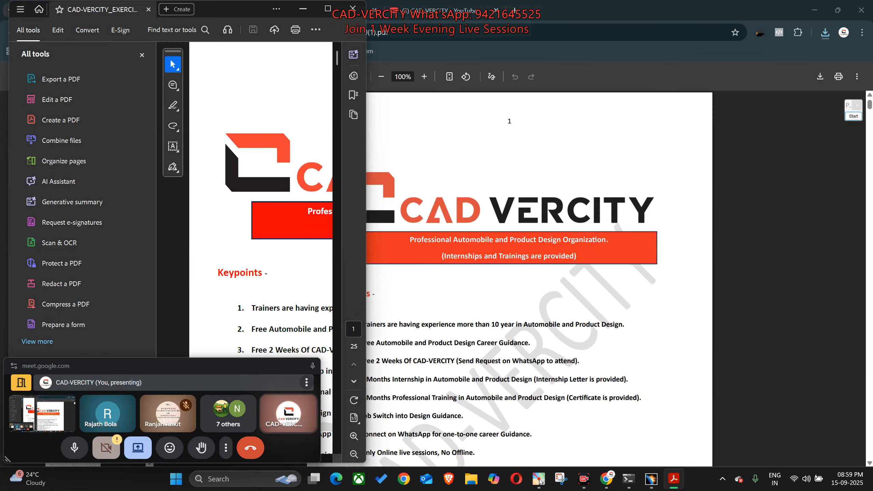
drag(248, 9, 230, 55)
click(315, 53)
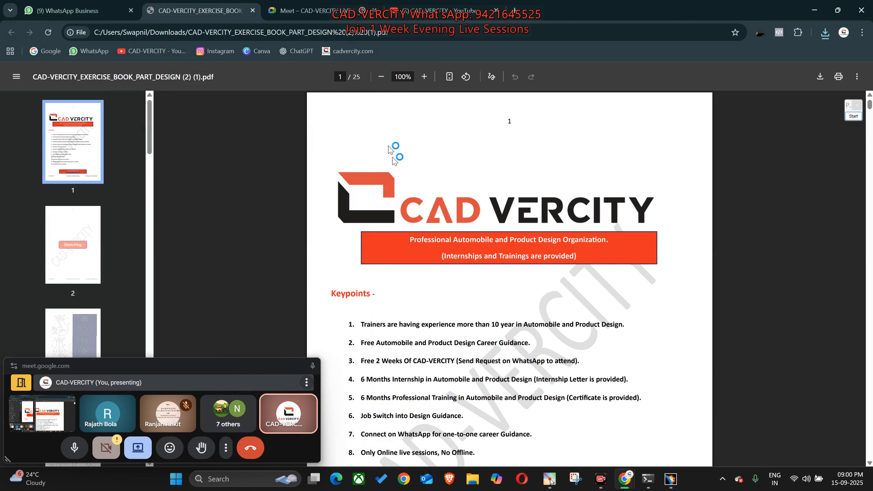
scroll(412, 198, down, 8)
scroll(412, 198, down, 20)
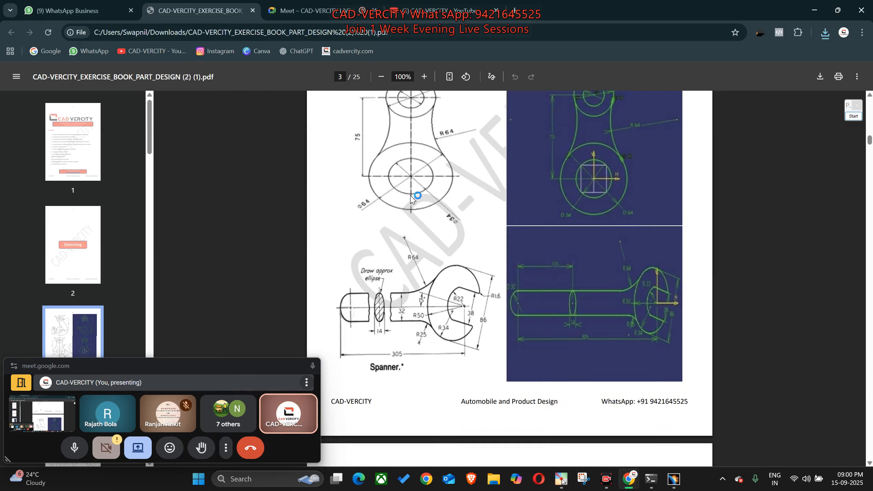
scroll(411, 198, down, 3)
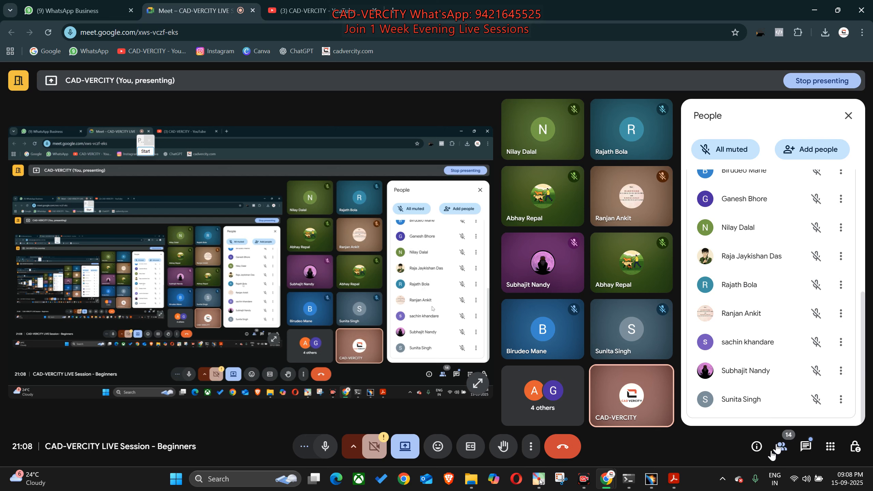
Step: Switch to the exercise book in Adobe Acrobat and examine the part design drawings on pages 9 and 10
click(675, 480)
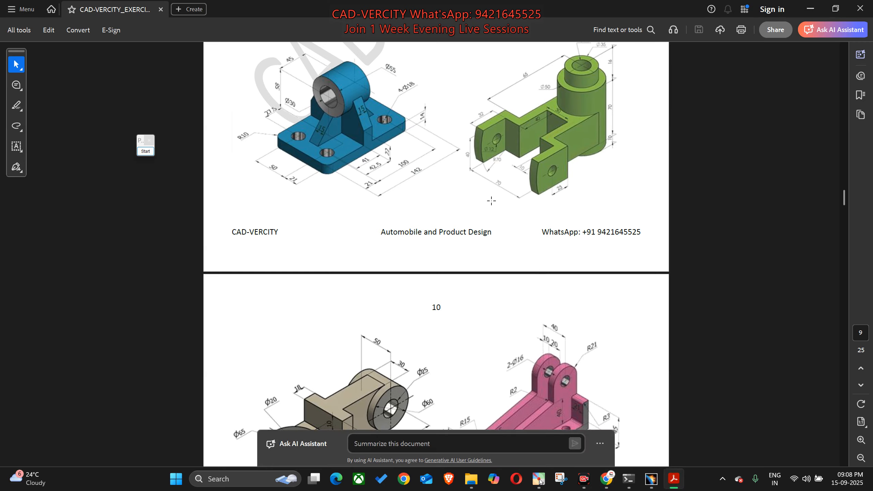
scroll(492, 203, up, 5)
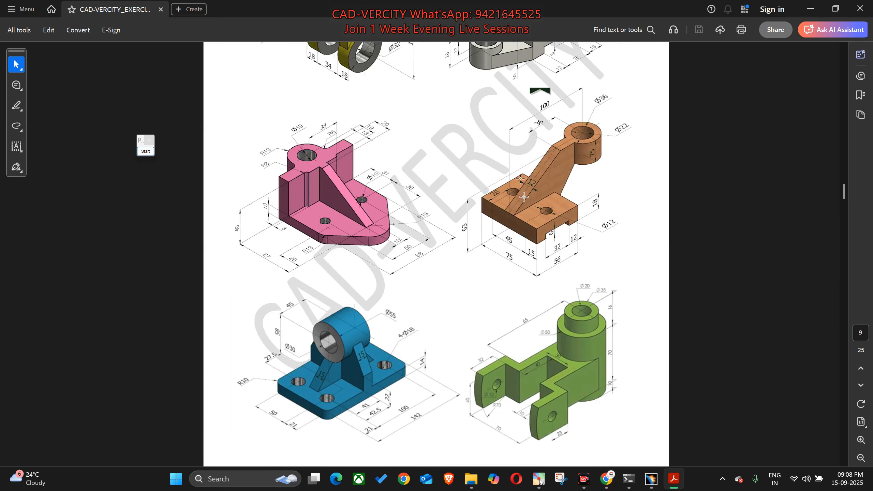
scroll(429, 253, up, 2)
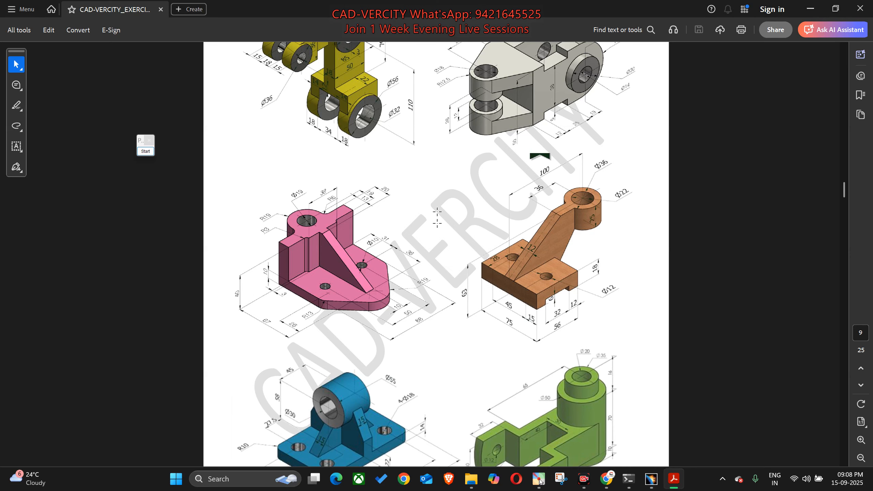
scroll(469, 219, down, 3)
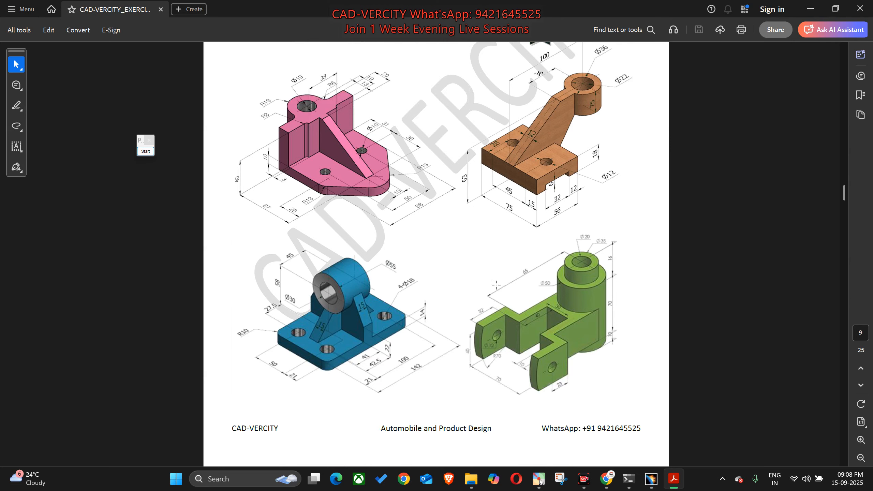
scroll(496, 285, down, 6)
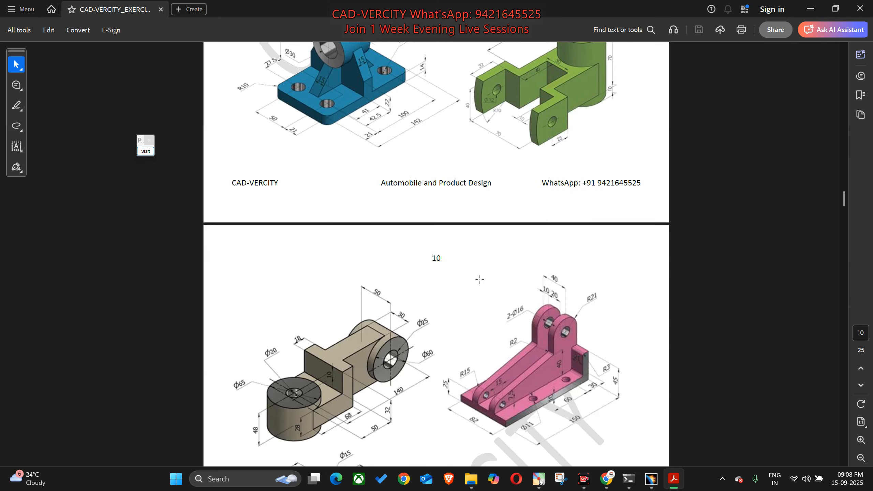
scroll(480, 279, down, 2)
Step: Switch back to the Google Meet session and review the participants list from its beginning
mouse_move(606, 479)
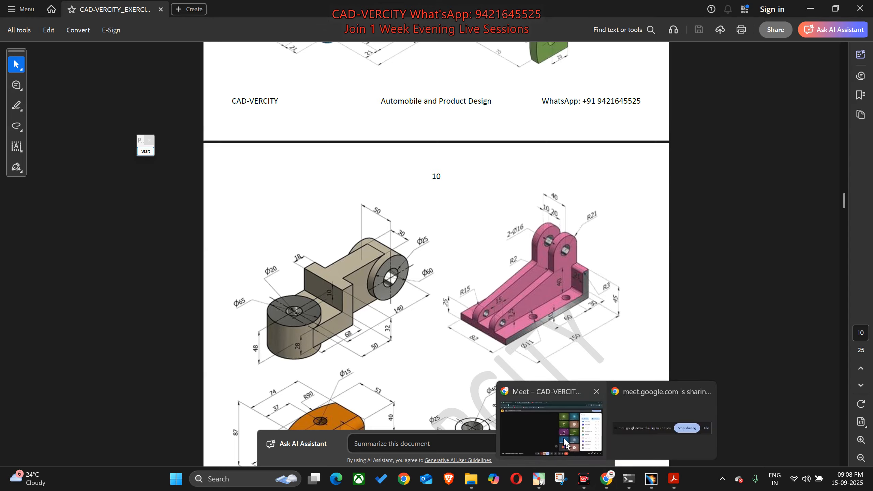
click(566, 444)
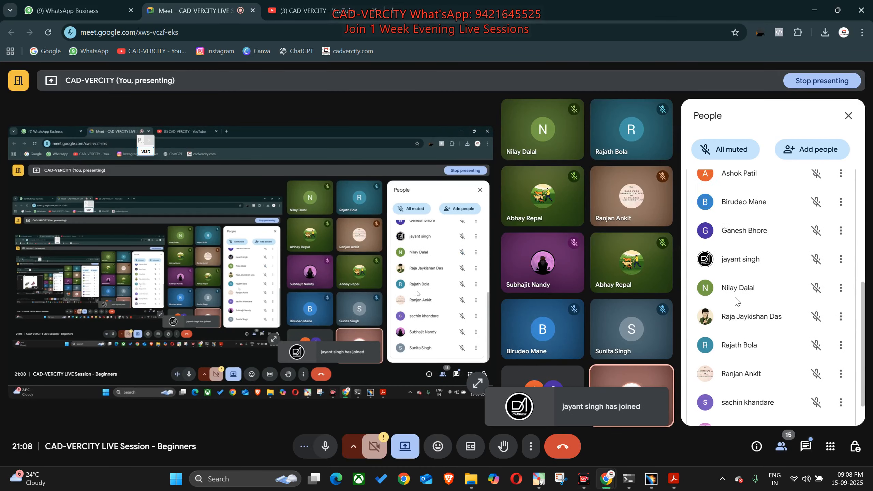
scroll(735, 302, up, 5)
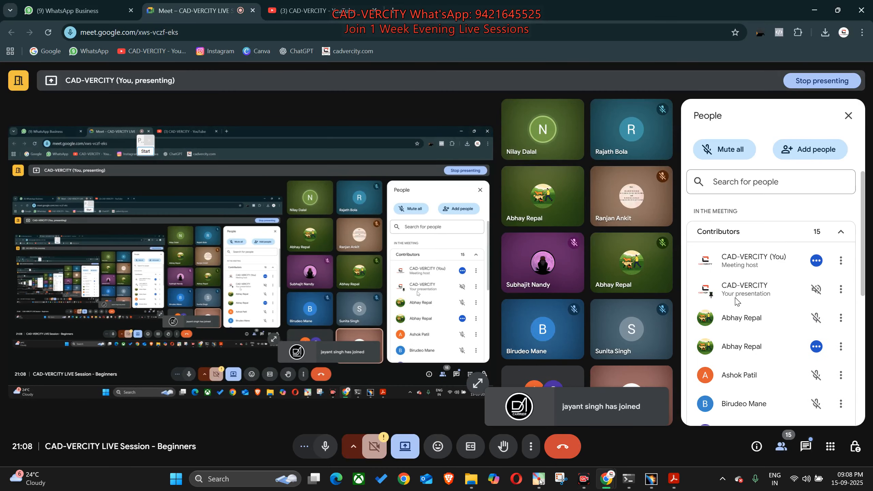